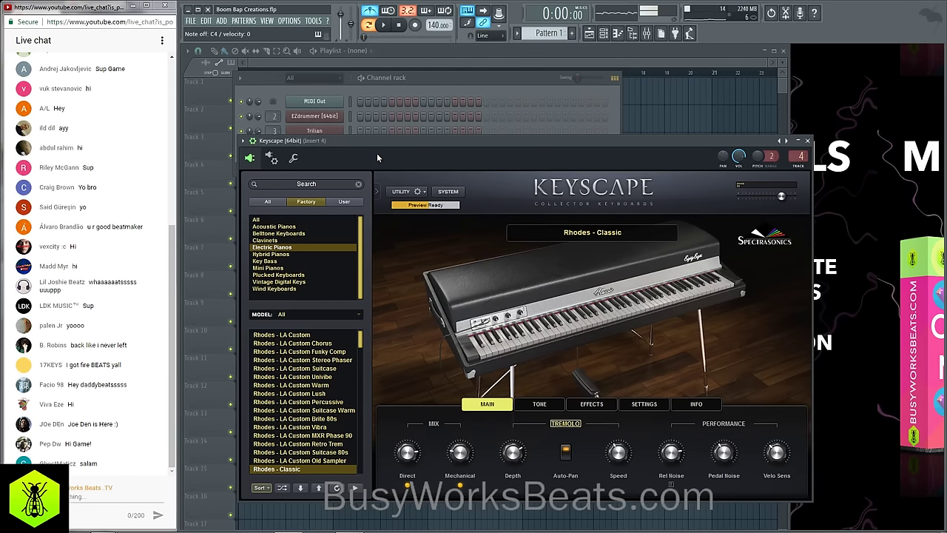
View the Trilian bass instrument loaded in the channel rack.
click(356, 131)
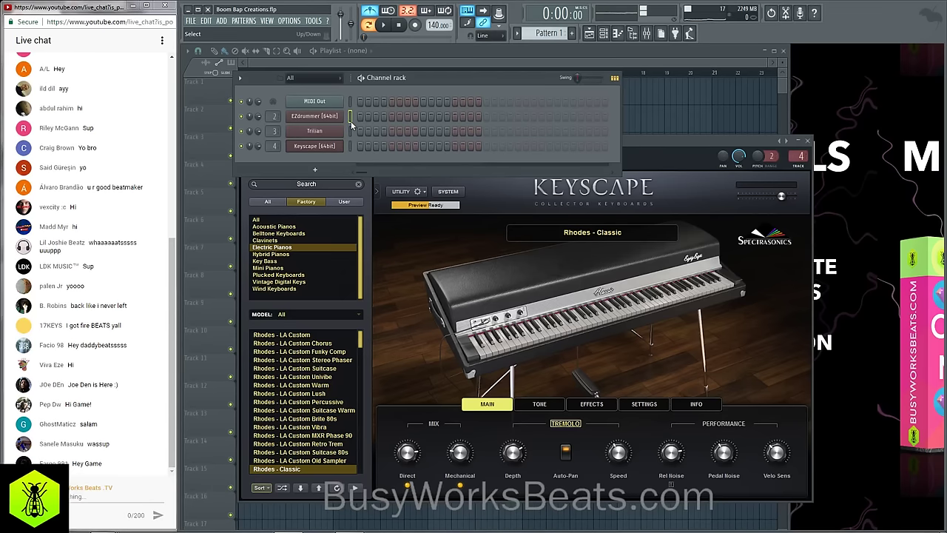
click(314, 130)
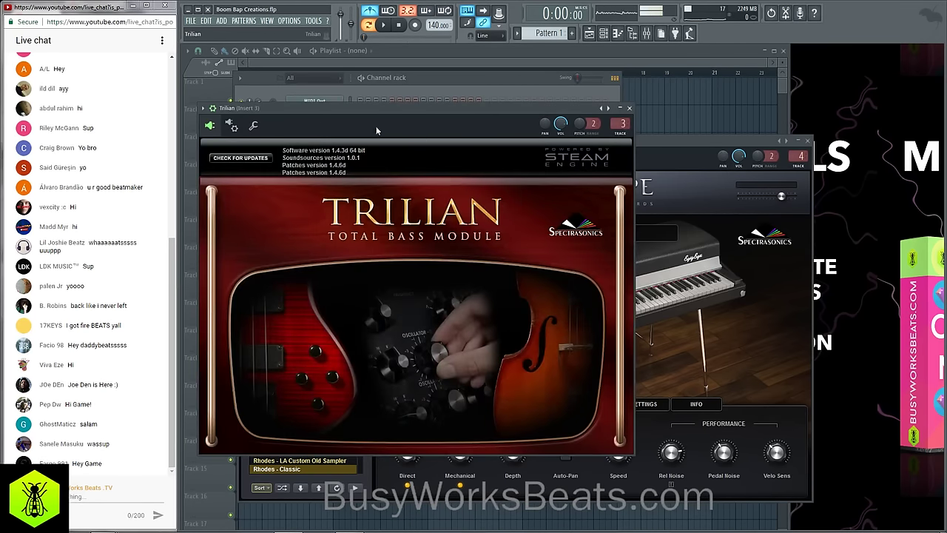
click(630, 109)
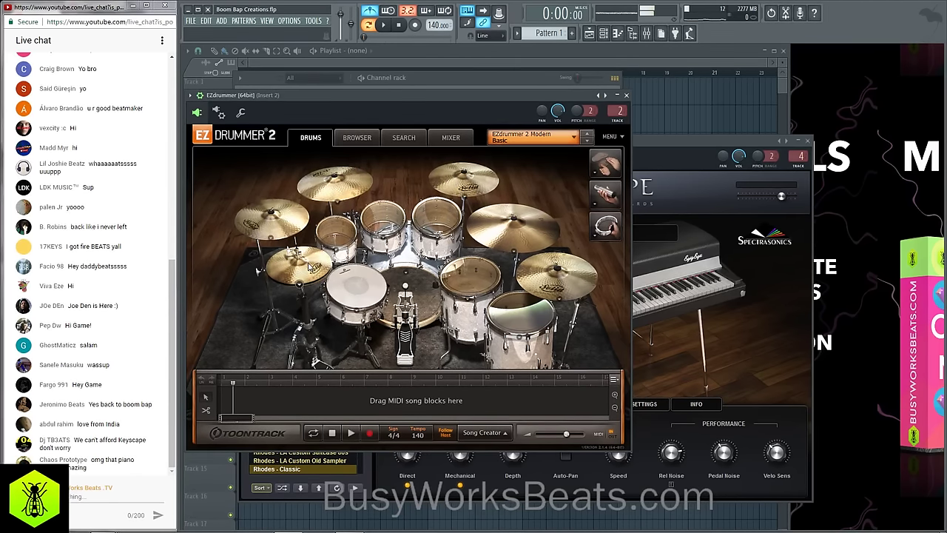
Load the High-Tek preset from the Hip-Hop! library in EZdrummer.
click(548, 140)
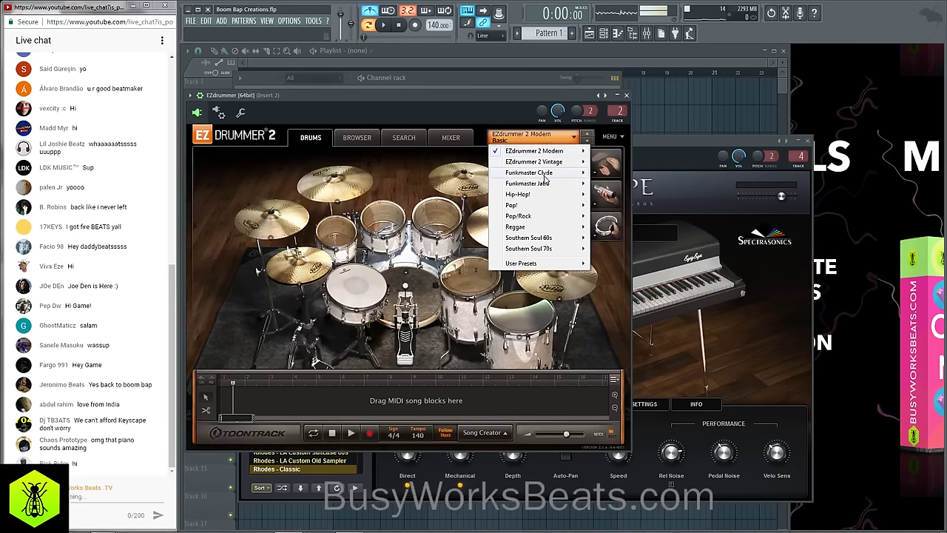
mouse_move(541, 197)
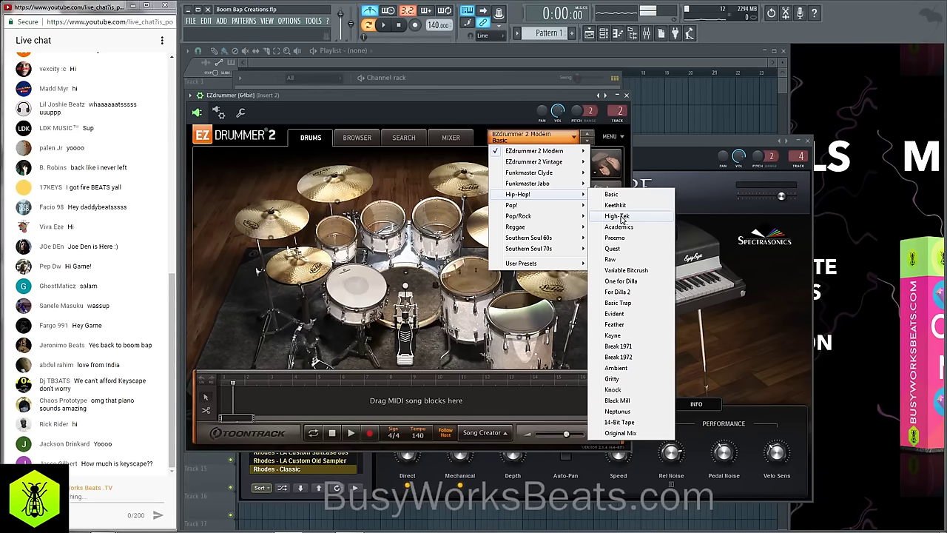
click(618, 216)
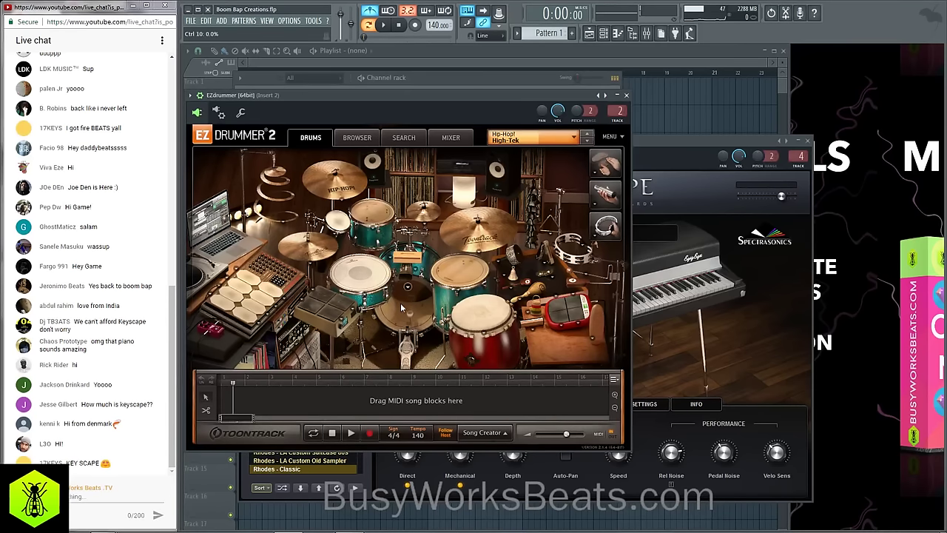
Turn the Room Rev channel fully off and raise Dry Perc to 6.0 in the EZdrummer mixer.
click(447, 138)
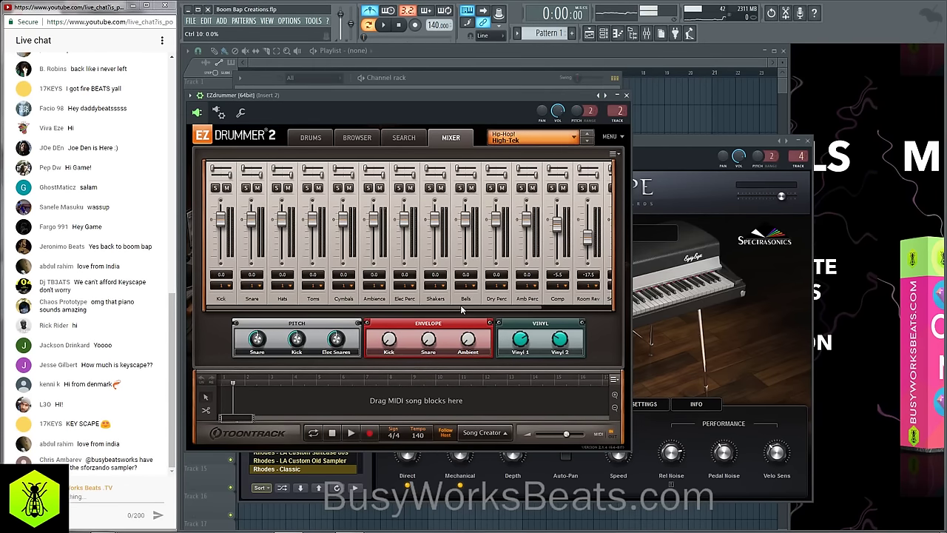
drag(461, 309, 561, 317)
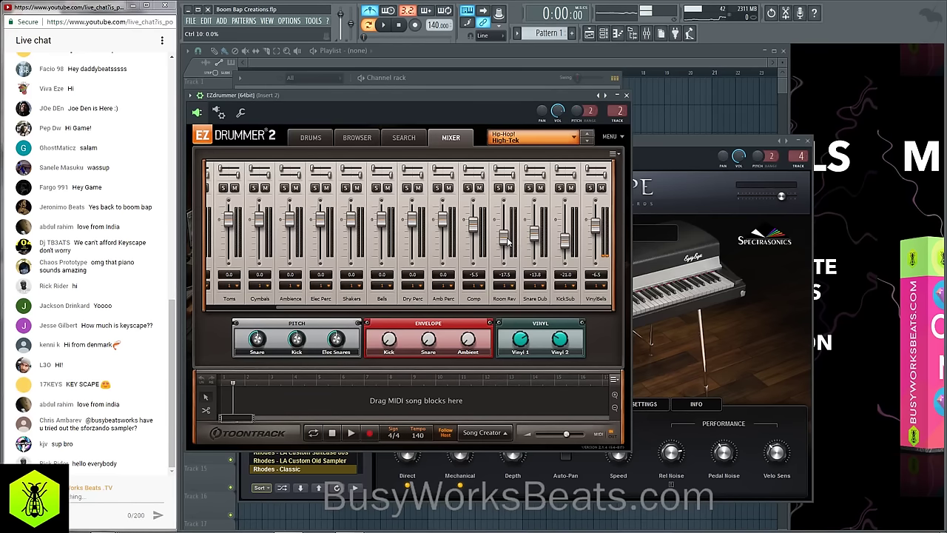
drag(507, 241, 505, 277)
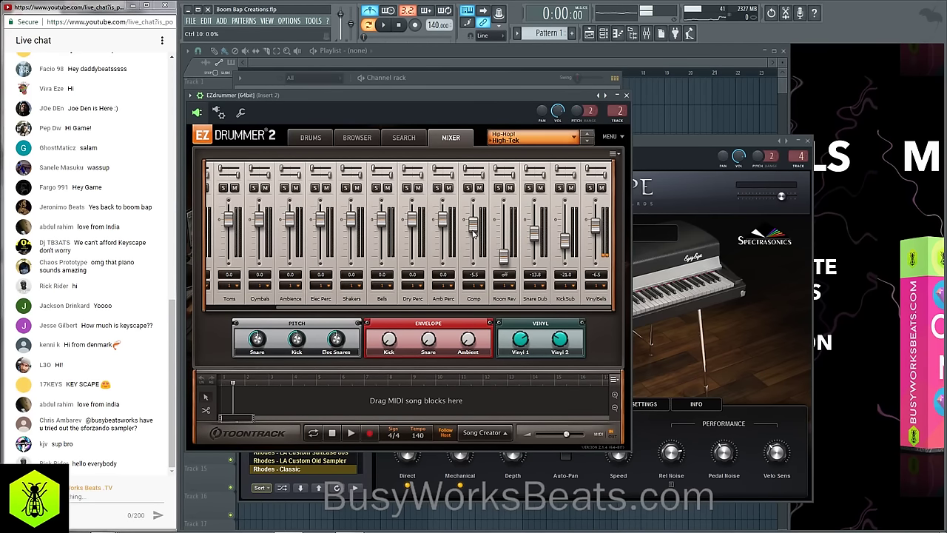
drag(415, 231, 411, 222)
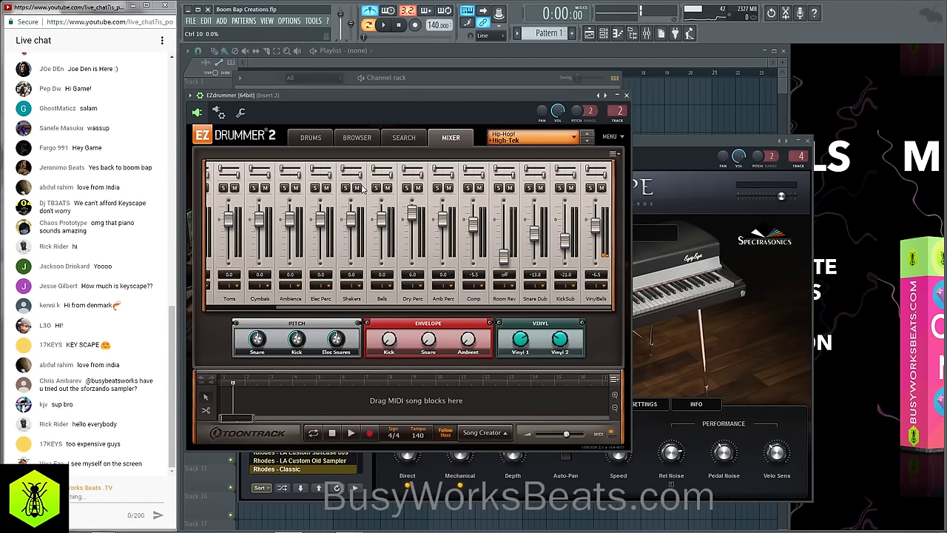
click(626, 94)
Reopen EZdrummer and audition the kit's snare, floor tom and crash cymbal.
right_click(322, 117)
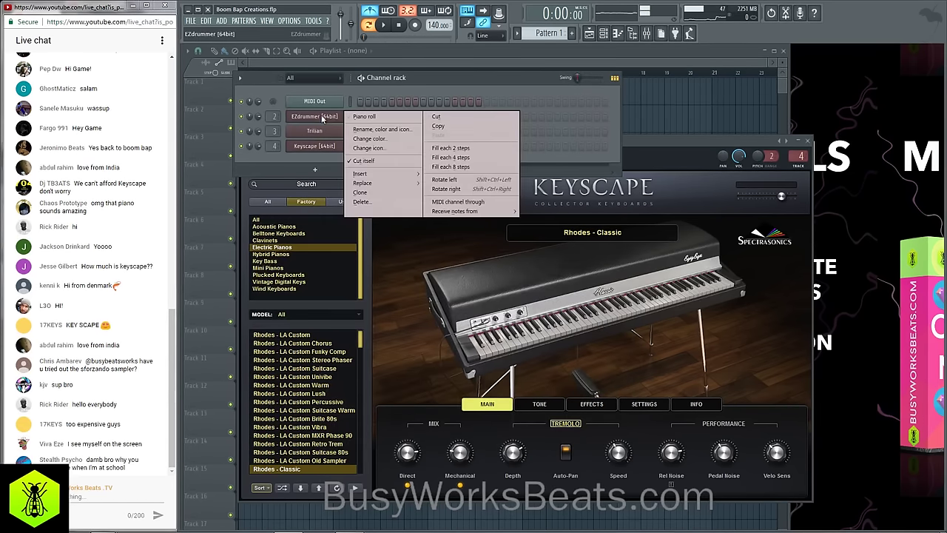
click(326, 121)
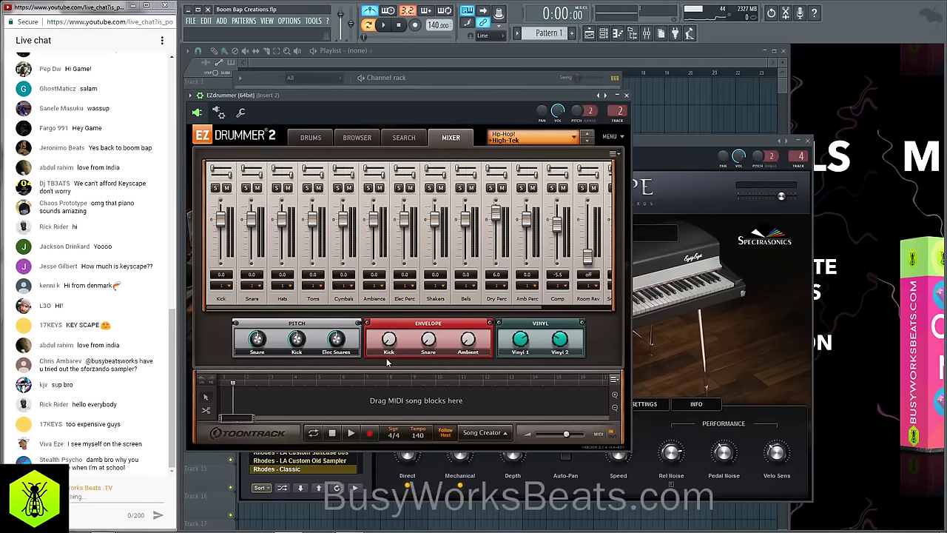
click(311, 138)
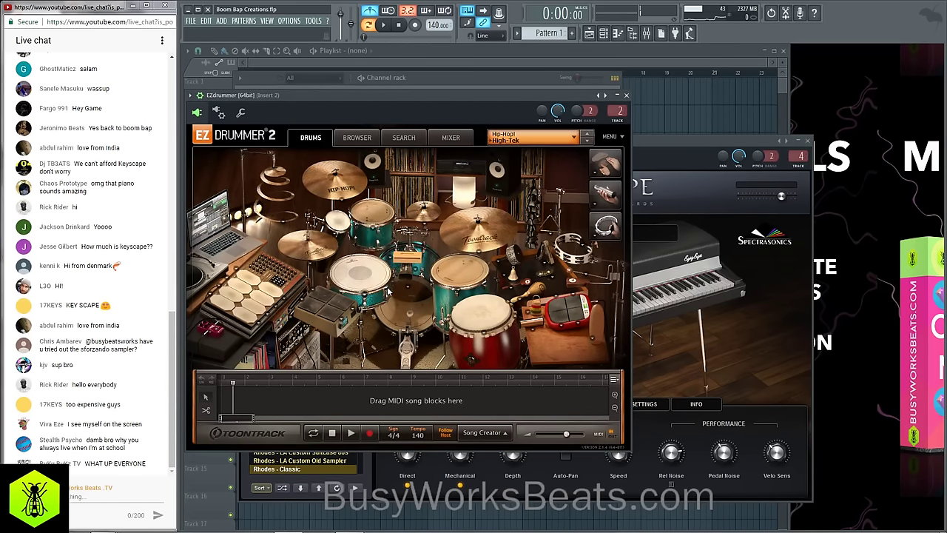
click(361, 277)
click(361, 278)
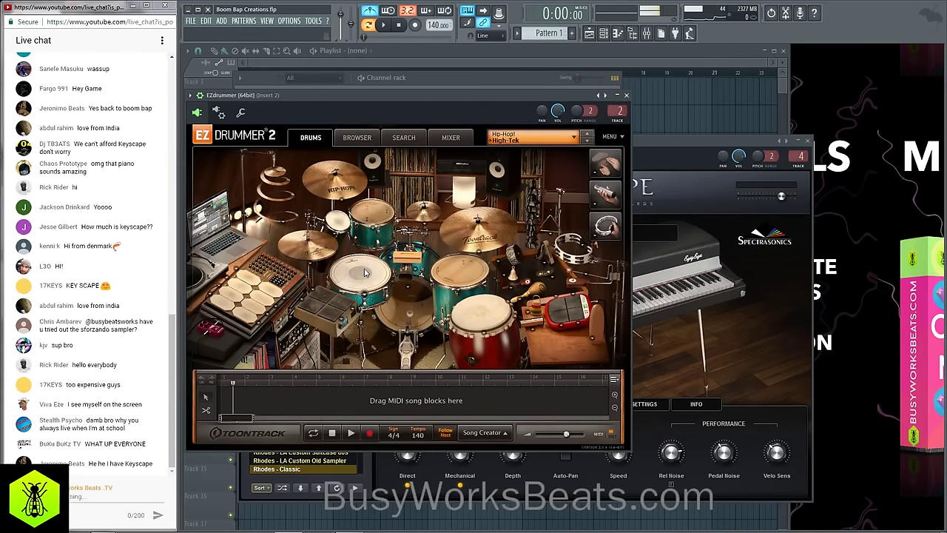
click(360, 278)
click(364, 273)
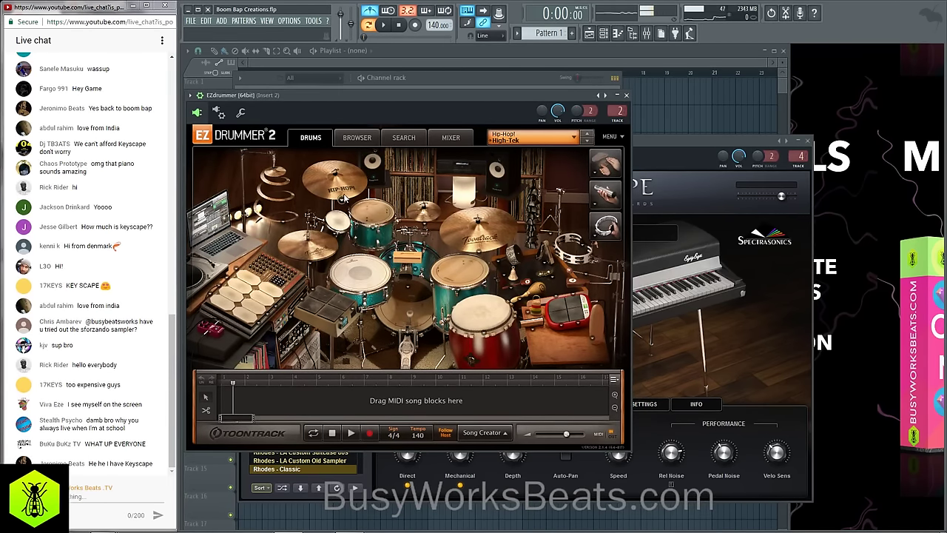
click(362, 274)
click(373, 278)
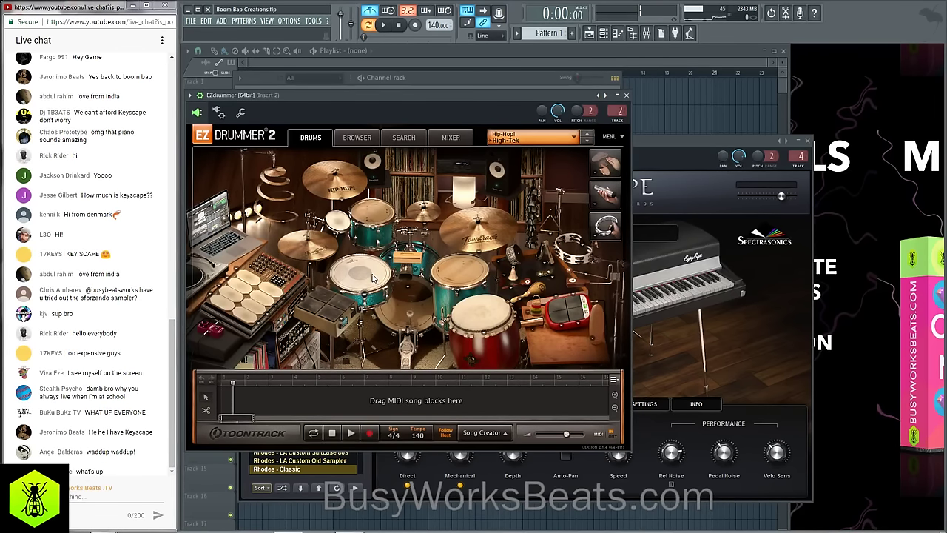
click(457, 287)
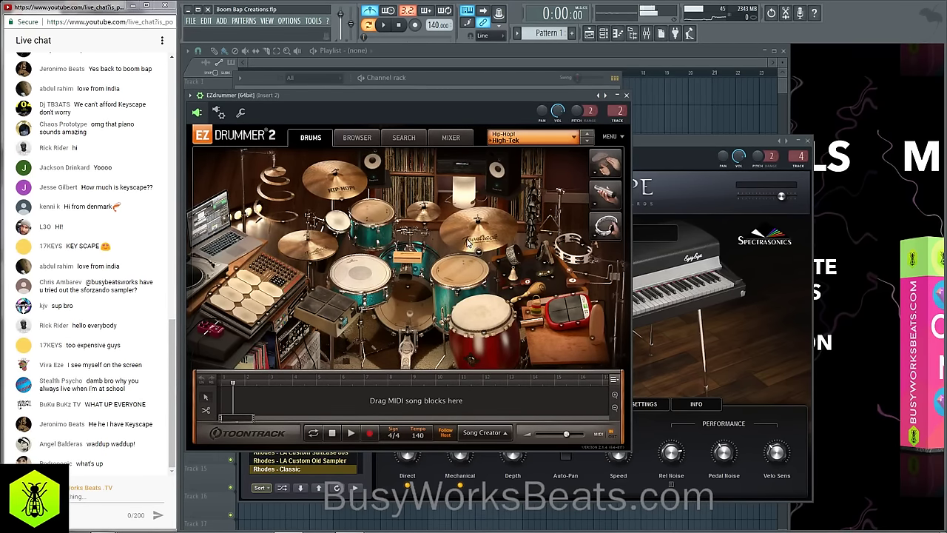
click(480, 244)
click(479, 244)
Turn the Ambience channel fully off in the EZdrummer mixer, and audition the cymbal, tom and kick again.
click(439, 139)
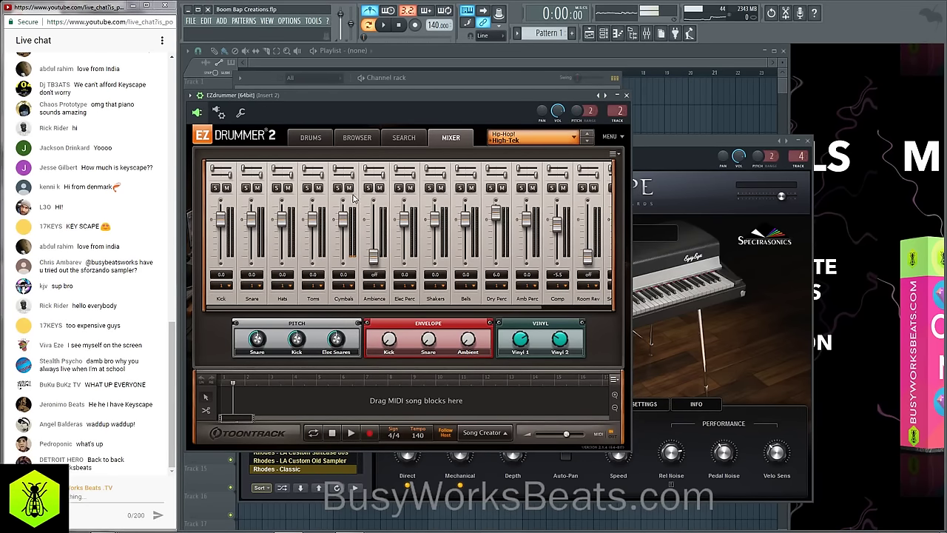
click(311, 138)
click(475, 247)
click(459, 269)
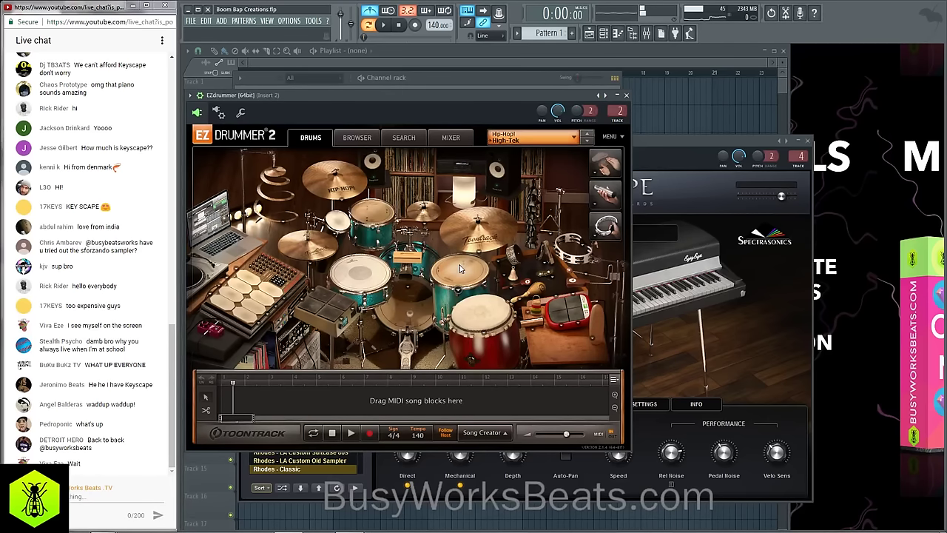
click(419, 300)
click(414, 298)
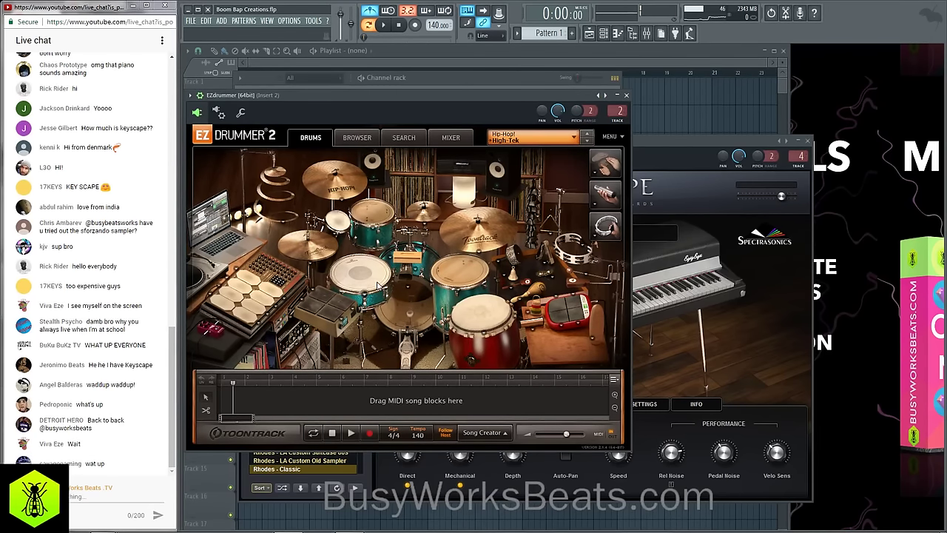
click(626, 95)
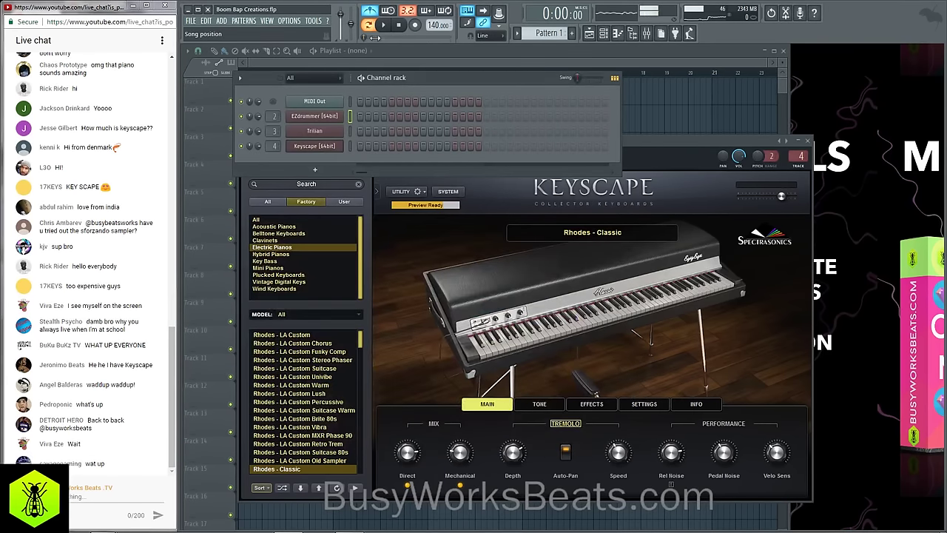
Set the project tempo to 84 BPM and close the Keyscape window.
right_click(437, 25)
click(534, 46)
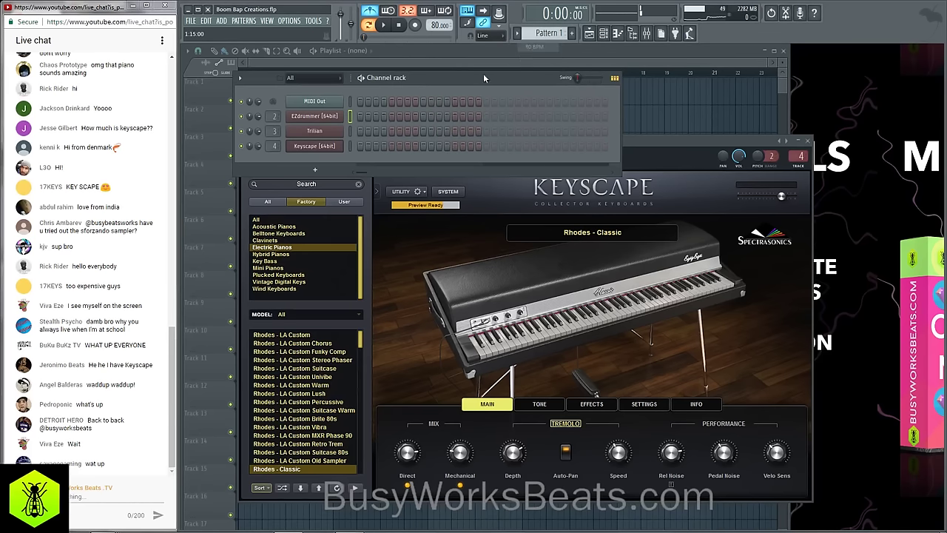
drag(443, 26, 435, 21)
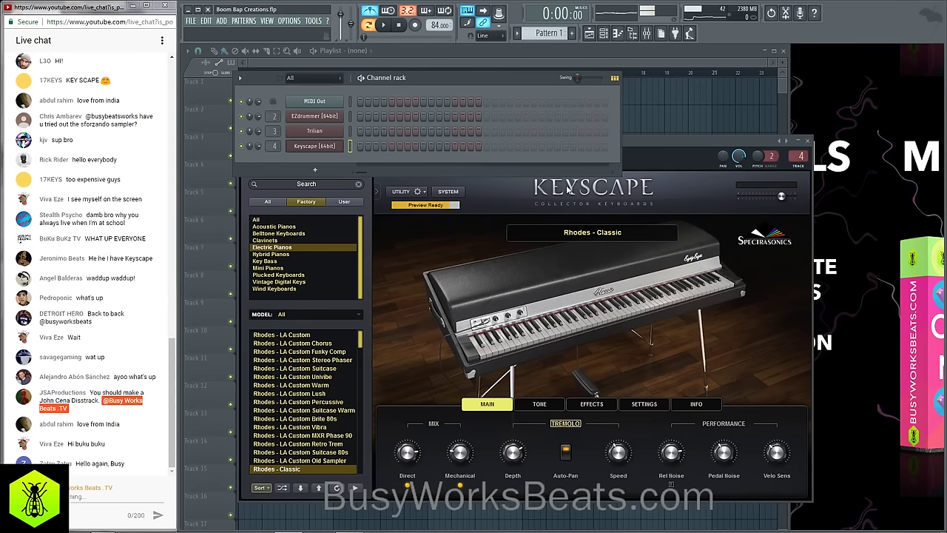
key(Escape)
right_click(323, 116)
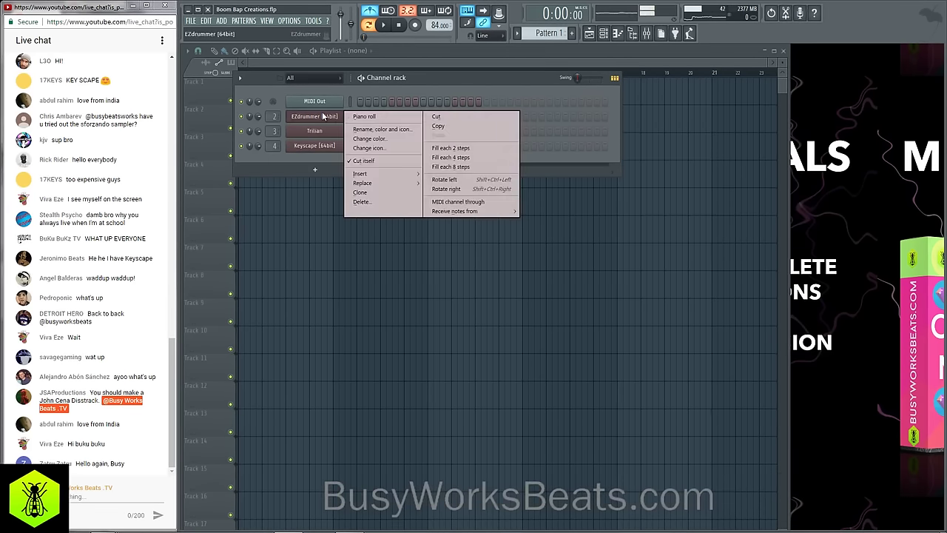
click(363, 116)
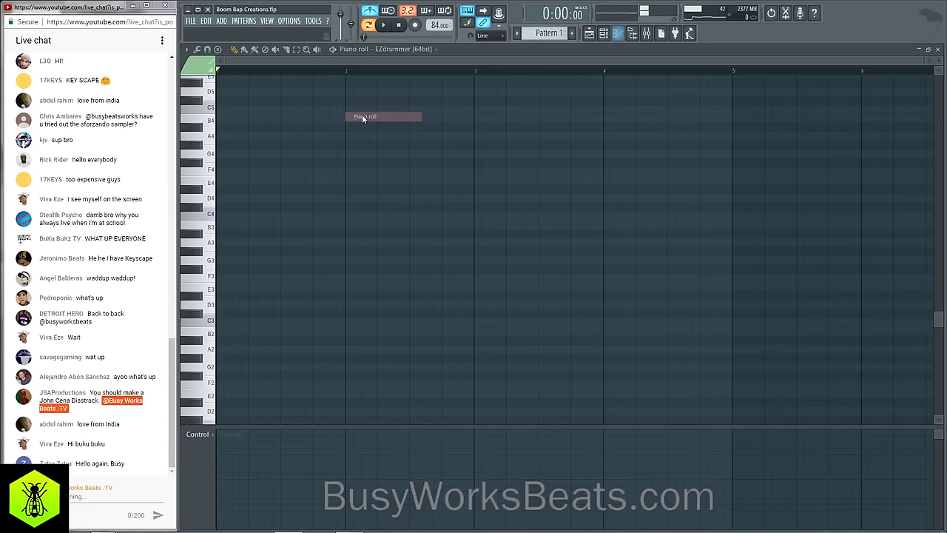
click(938, 49)
Open EZdrummer's piano roll and place a C3 note at the start of bar 1 and a D3 note on beat 2.
right_click(317, 117)
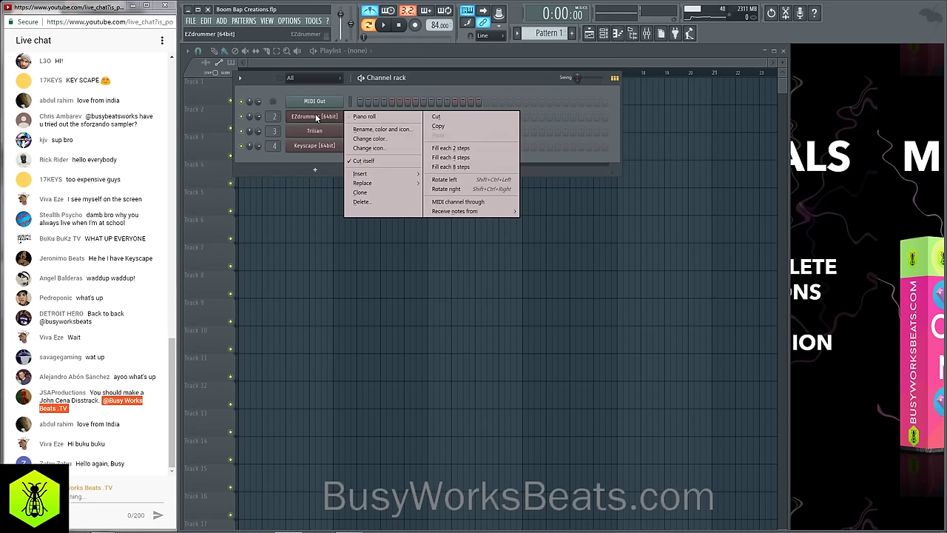
click(355, 117)
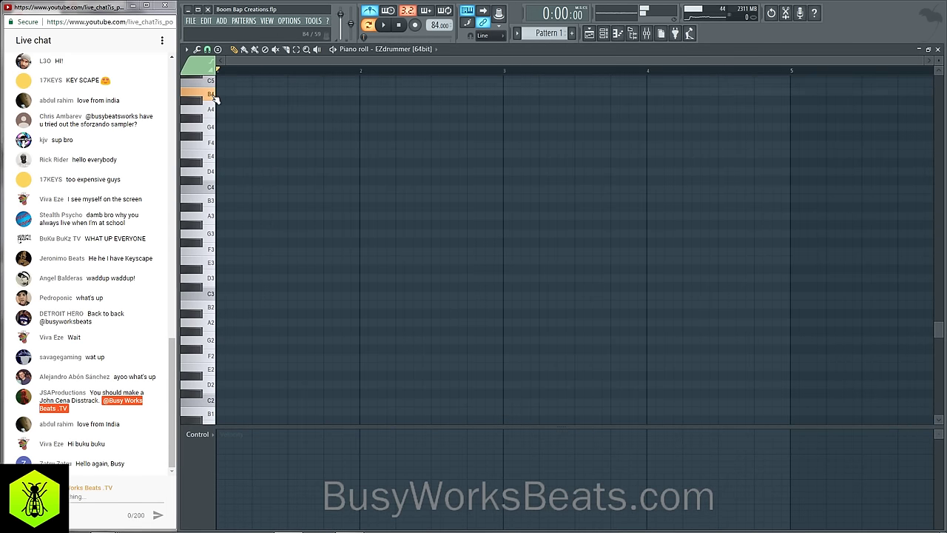
click(222, 295)
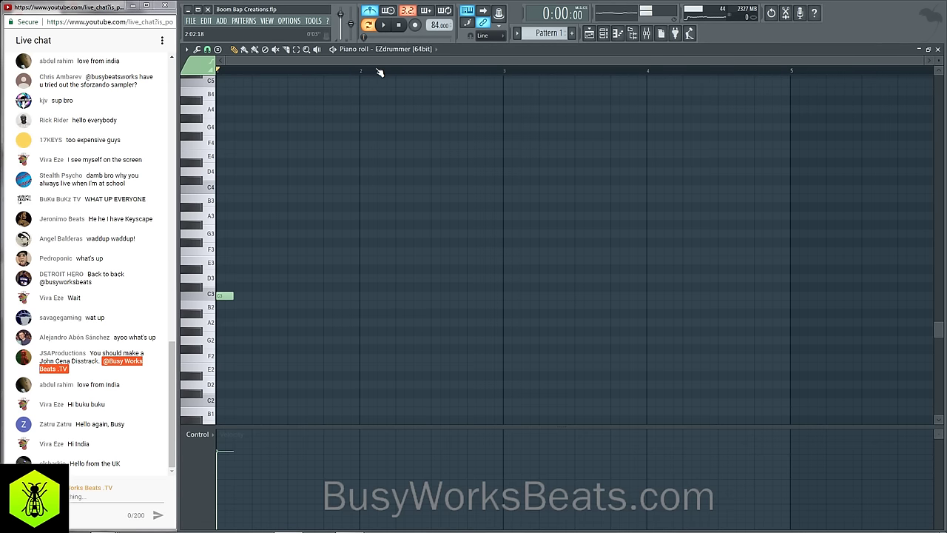
click(253, 278)
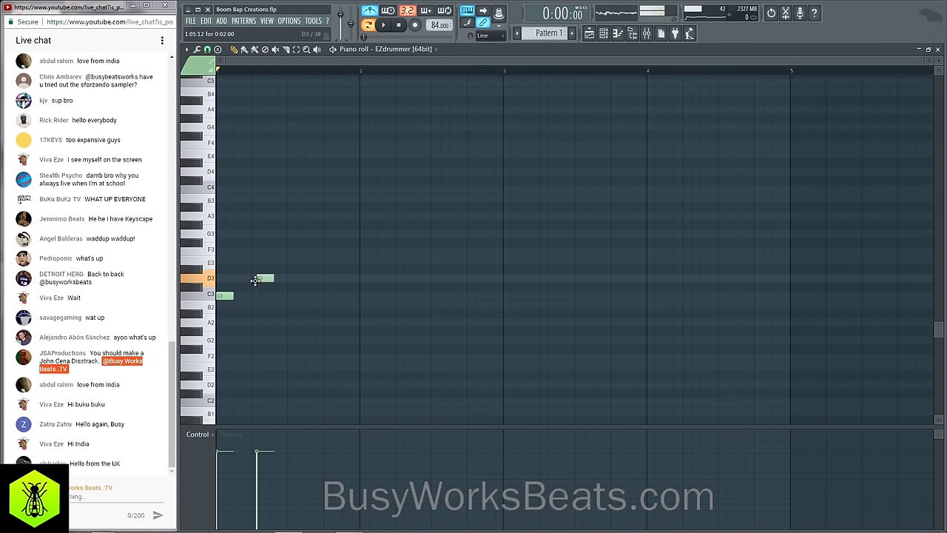
drag(253, 278, 253, 295)
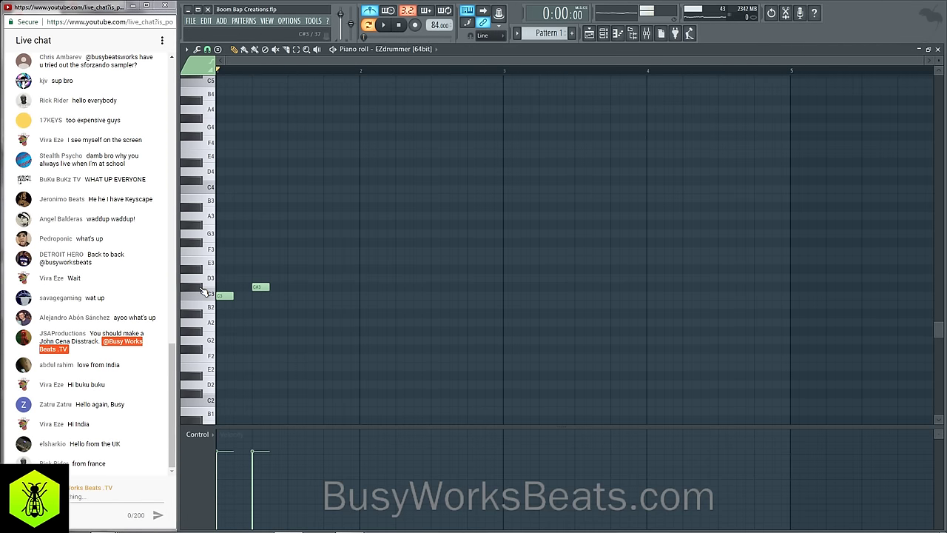
drag(254, 287, 255, 277)
Add a C#3 note one step long at step 8 of bar 1 while playing the pattern.
click(288, 287)
key(space)
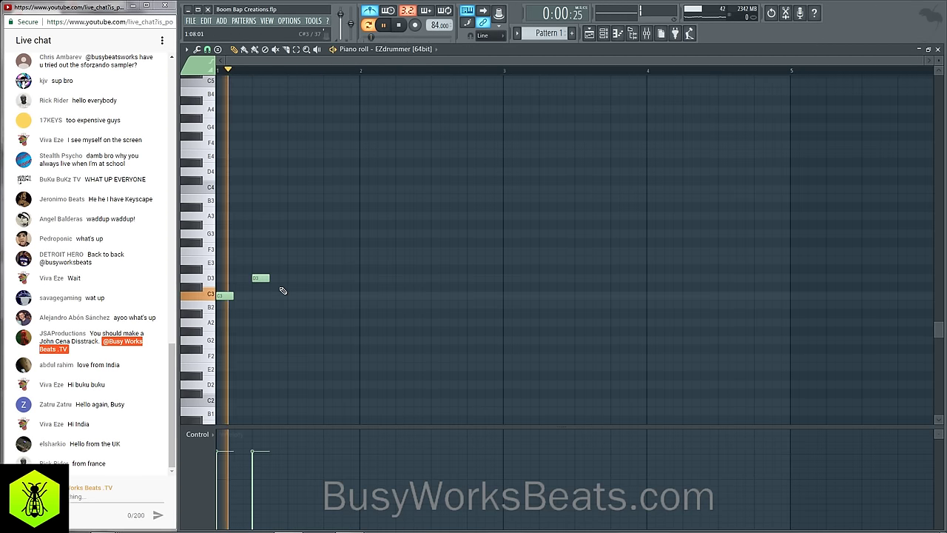
drag(296, 287, 288, 287)
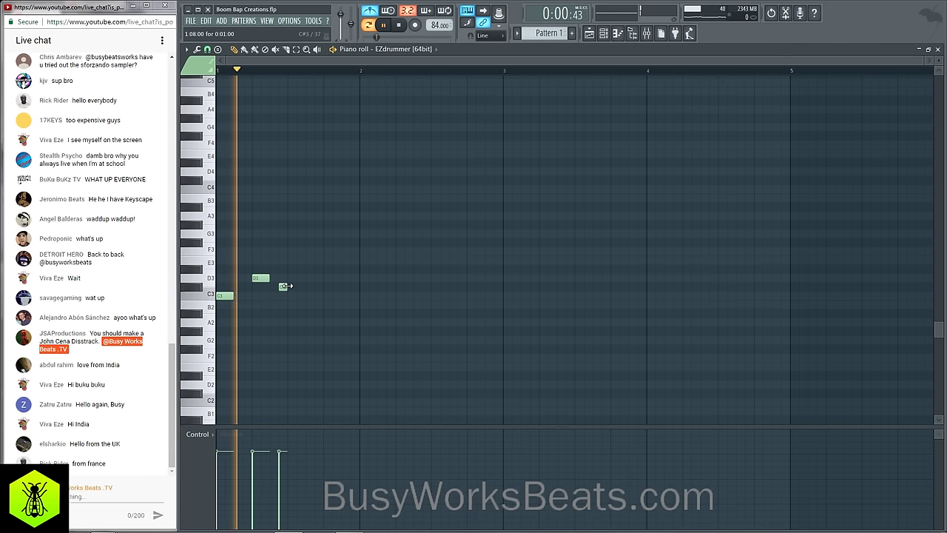
key(space)
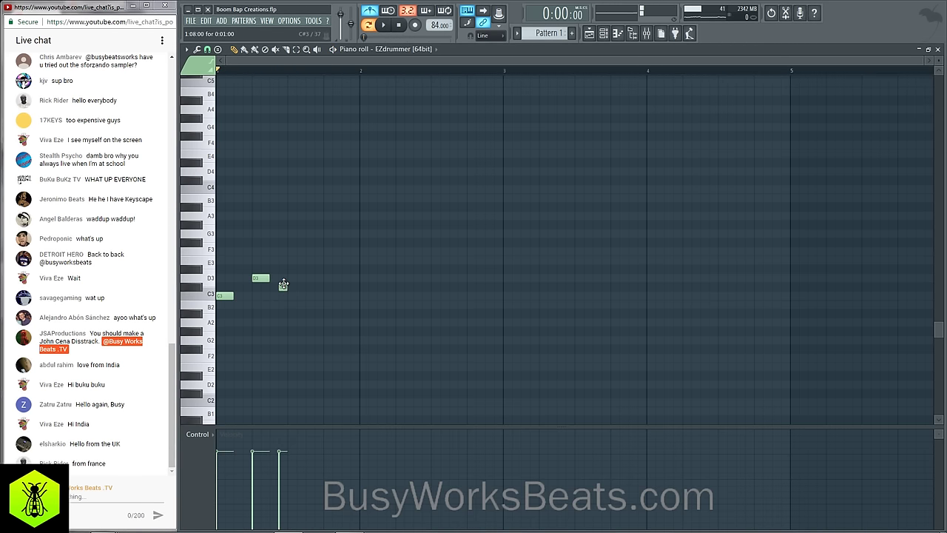
Add a C3 note at step 11 and a D3 note on beat 4 of bar 1, and play the pattern.
key(space)
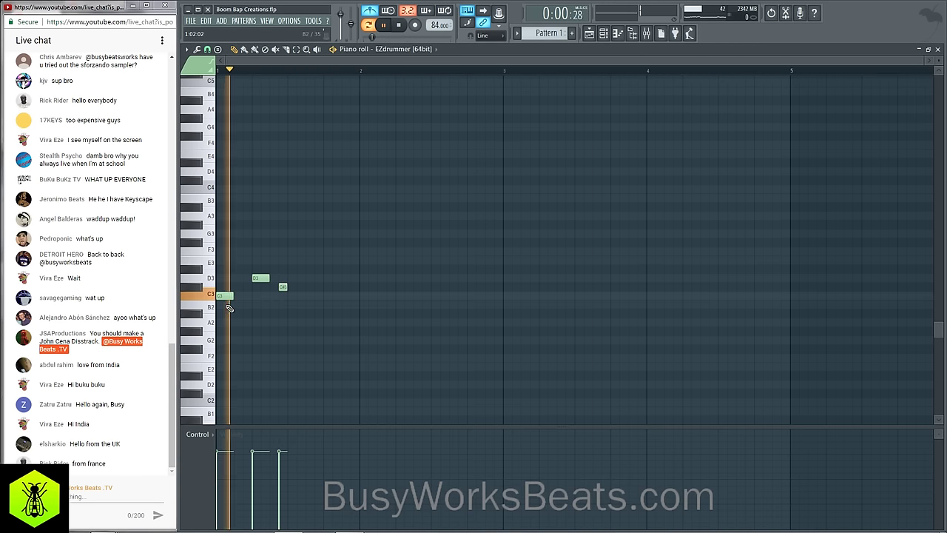
click(307, 295)
click(326, 279)
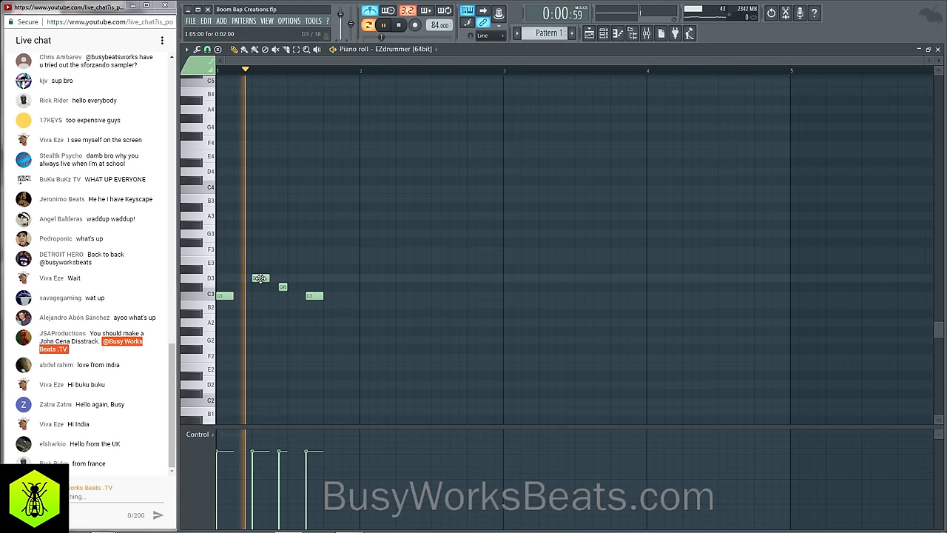
key(space)
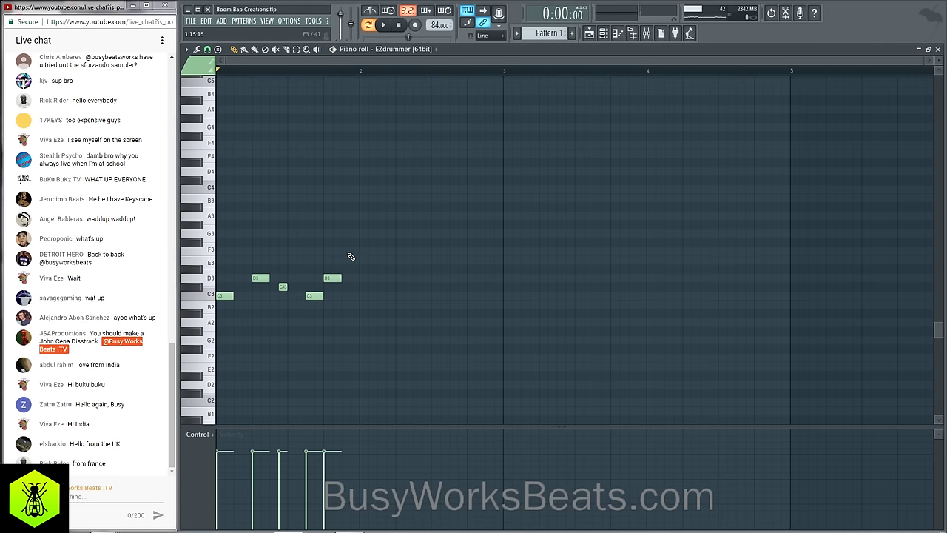
key(space)
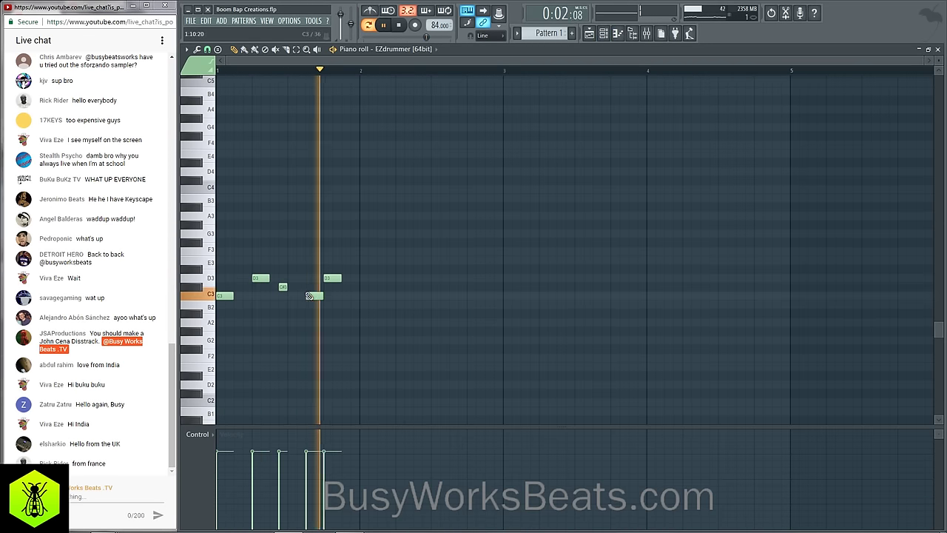
key(space)
Try an E3 note half a step long at step 10 of bar 1 and play the pattern with it.
click(294, 253)
mouse_move(293, 254)
mouse_down()
mouse_move(316, 261)
mouse_move(308, 259)
mouse_up()
key(space)
key(space)
key(space)
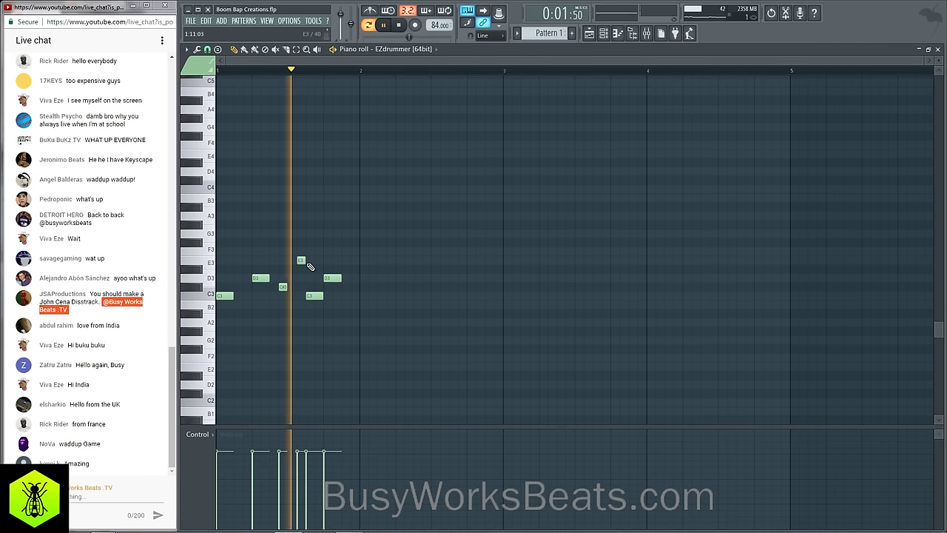
key(space)
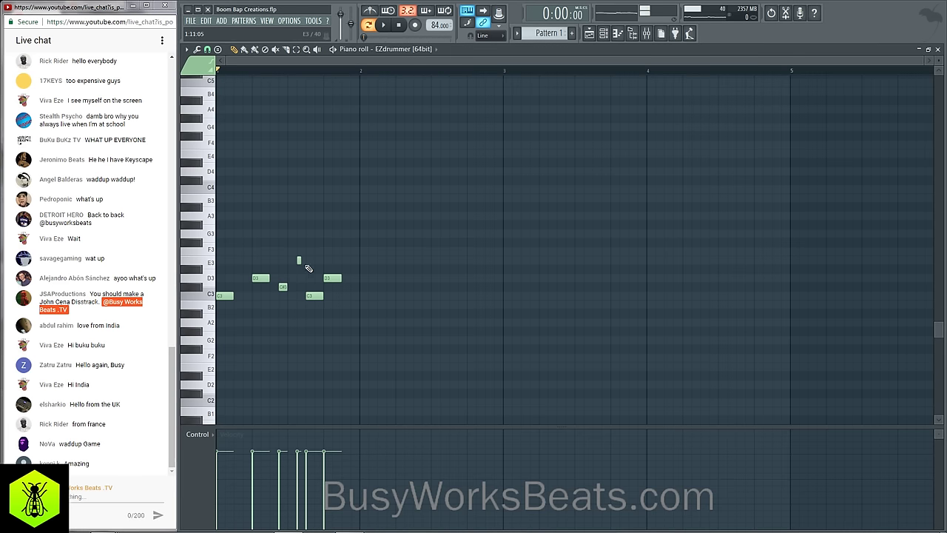
key(space)
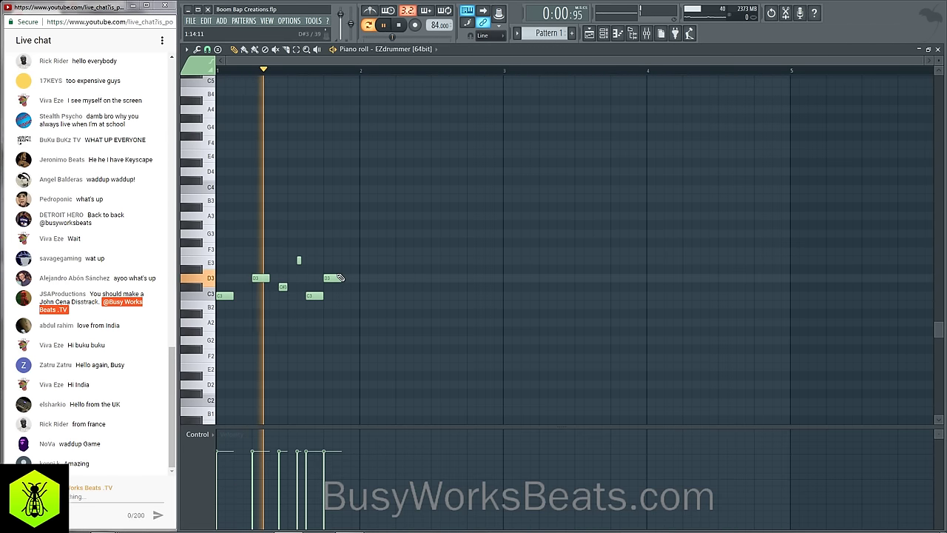
key(space)
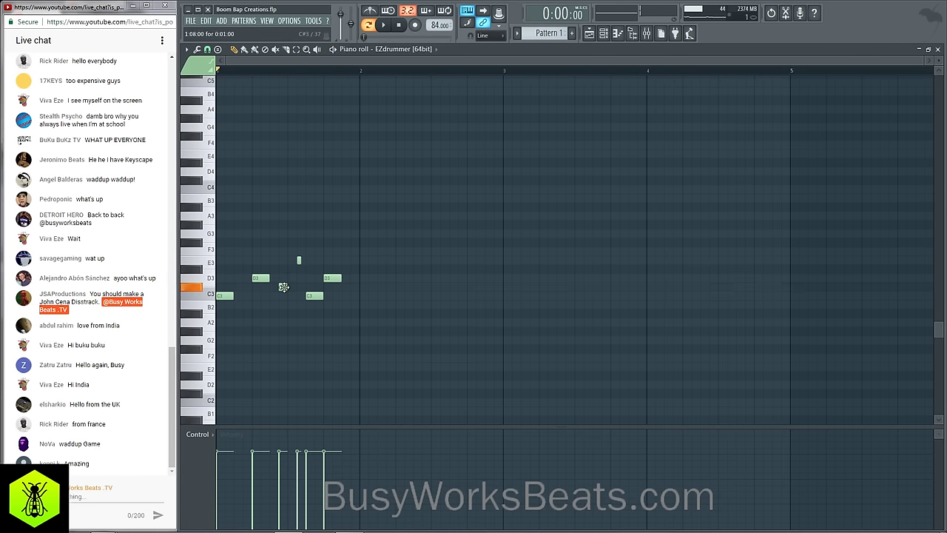
Check the properties of the E3 note at step 10, replay the pattern, and delete that note.
double_click(296, 261)
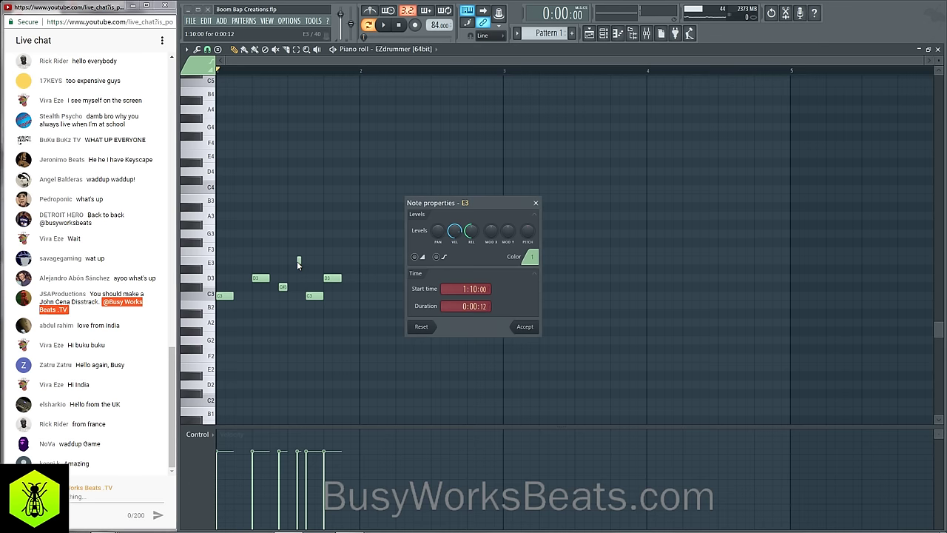
click(527, 328)
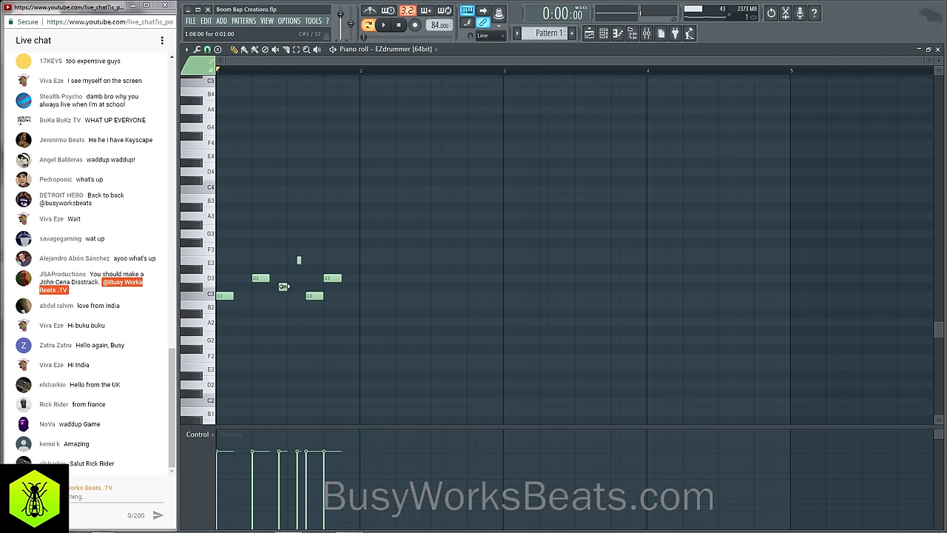
right_click(283, 287)
click(283, 287)
key(space)
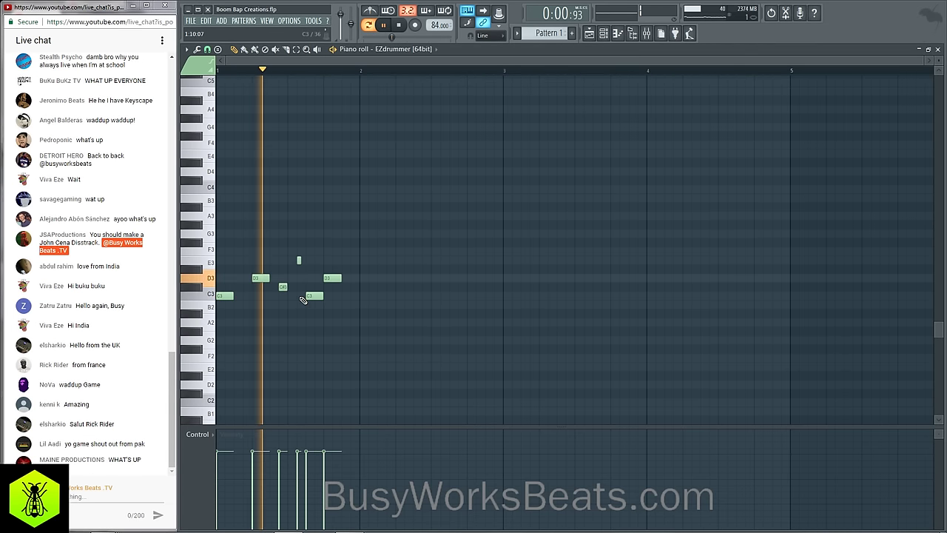
key(space)
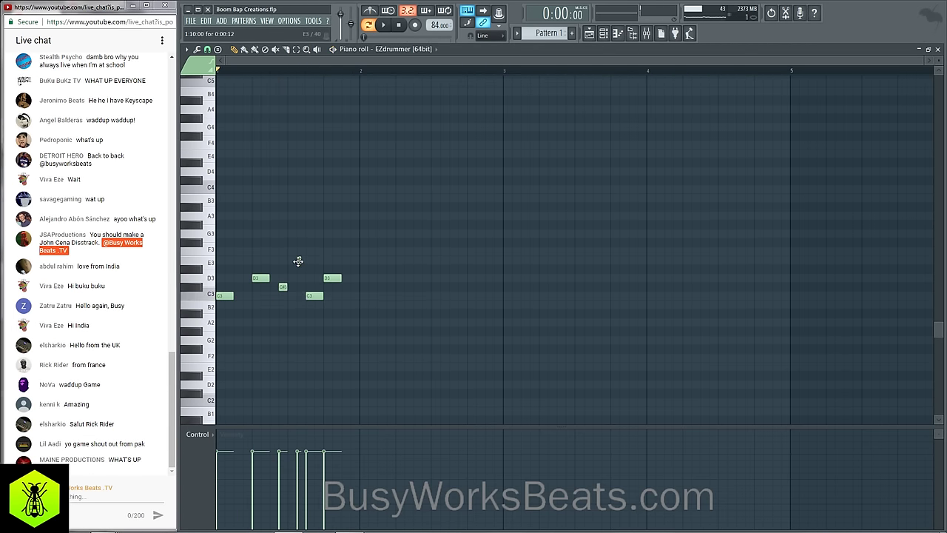
double_click(299, 260)
click(523, 328)
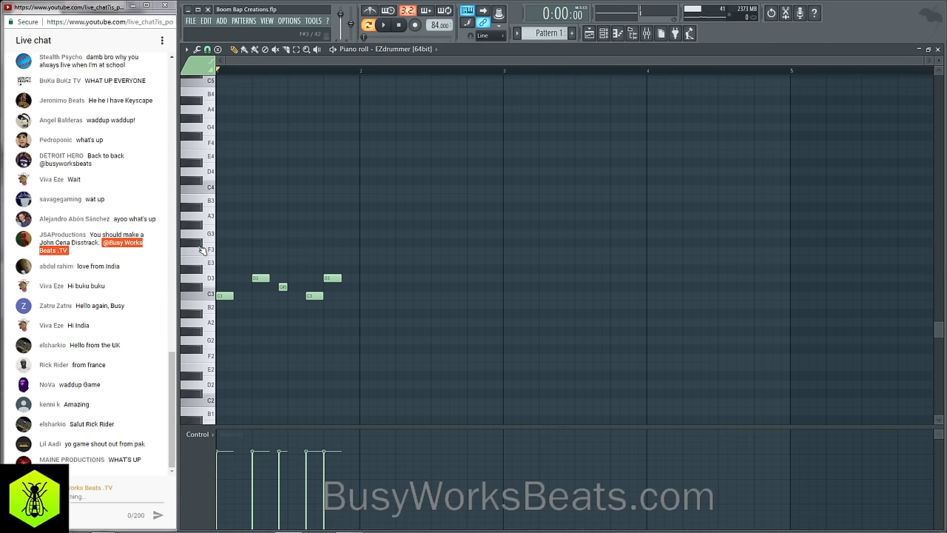
Add an F#3 note half a step long at step 10 of bar 1 while the pattern plays.
key(space)
drag(303, 235, 296, 235)
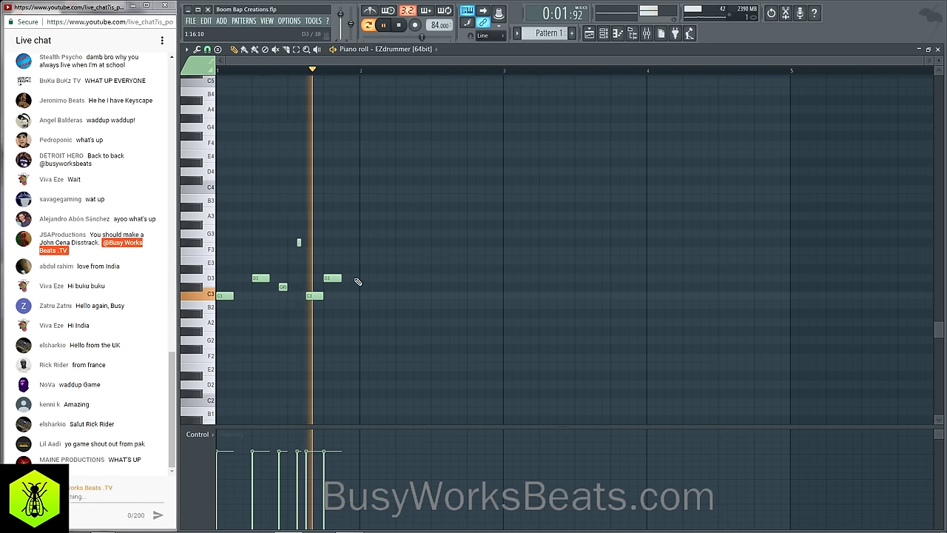
key(space)
Add two half-step D3 notes filling step 16 of bar 1, and lower the first one's velocity to about 47%.
click(201, 271)
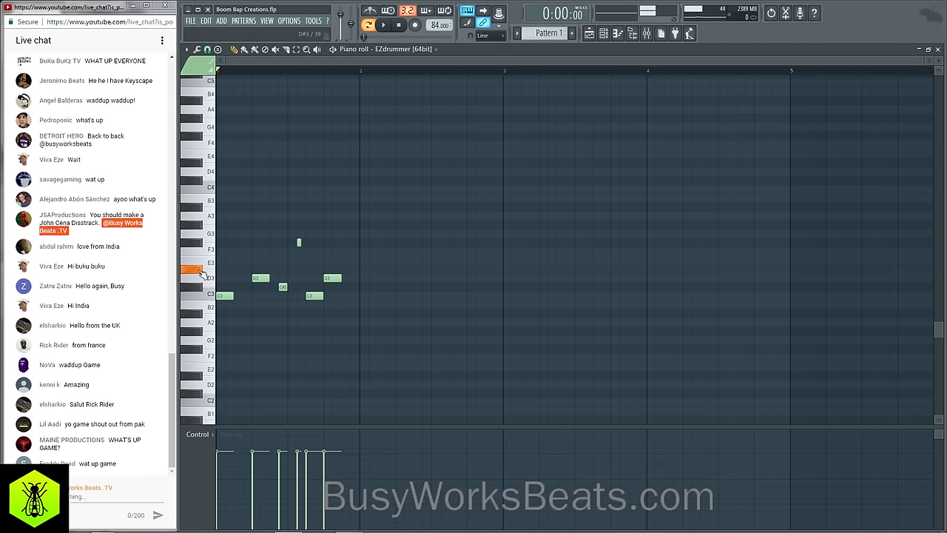
key(space)
click(344, 278)
click(353, 278)
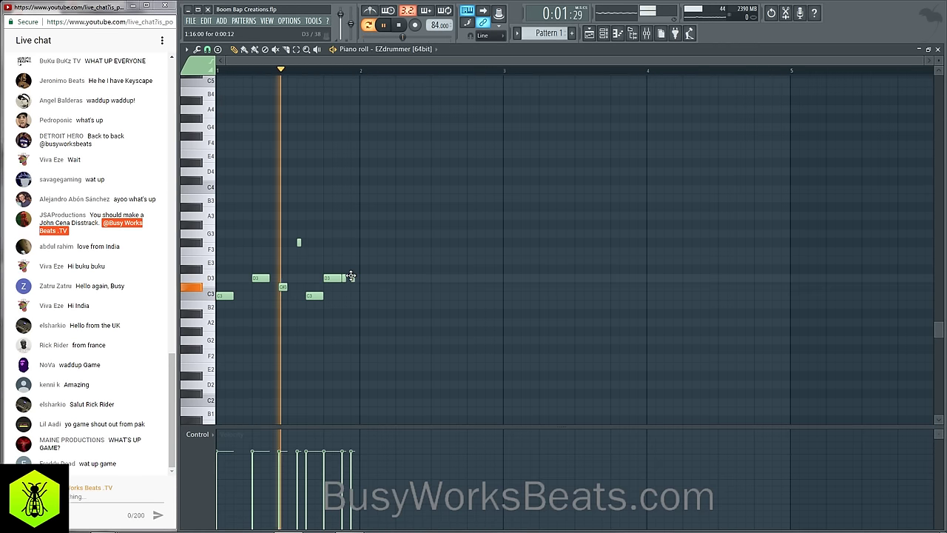
click(343, 488)
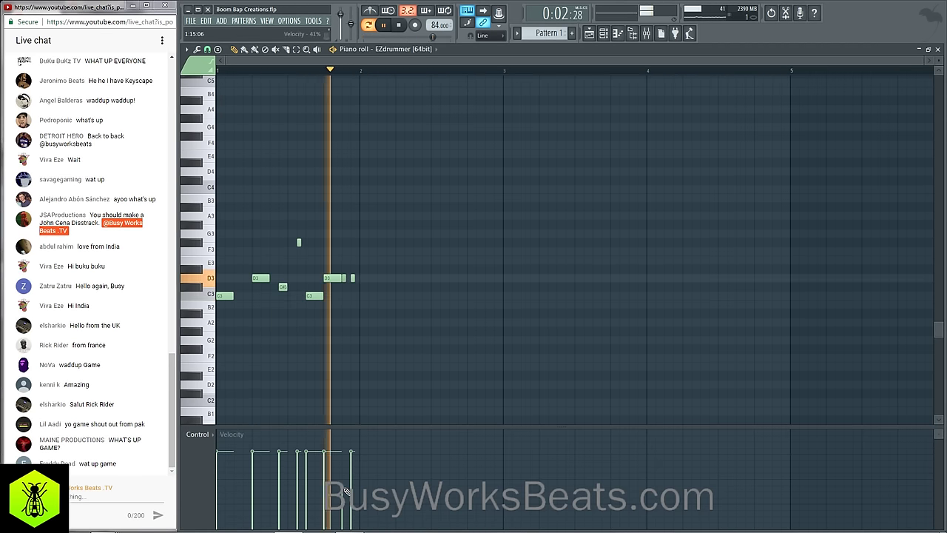
drag(344, 280, 356, 281)
right_click(348, 280)
click(351, 280)
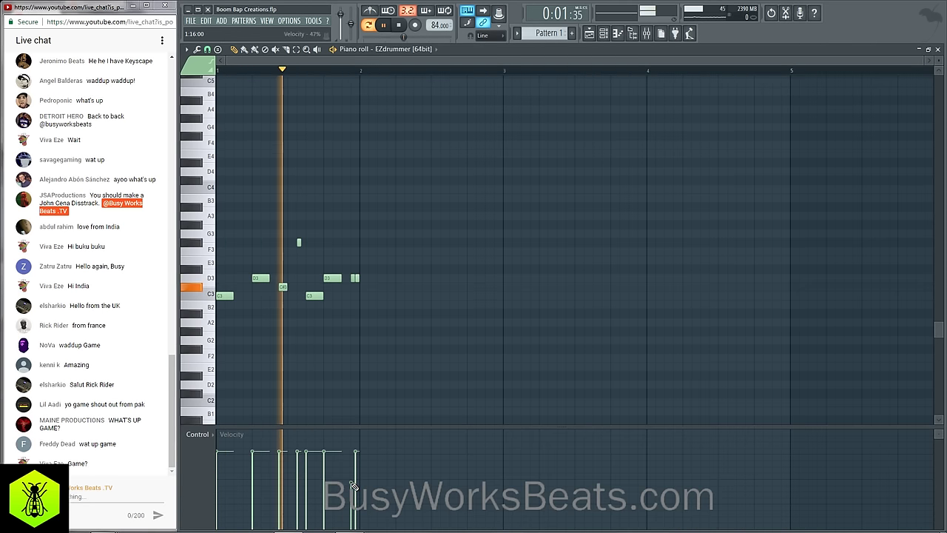
Duplicate all the notes of bar 1 into bar 2, deselect them and play the pattern.
drag(393, 334, 364, 295)
key(space)
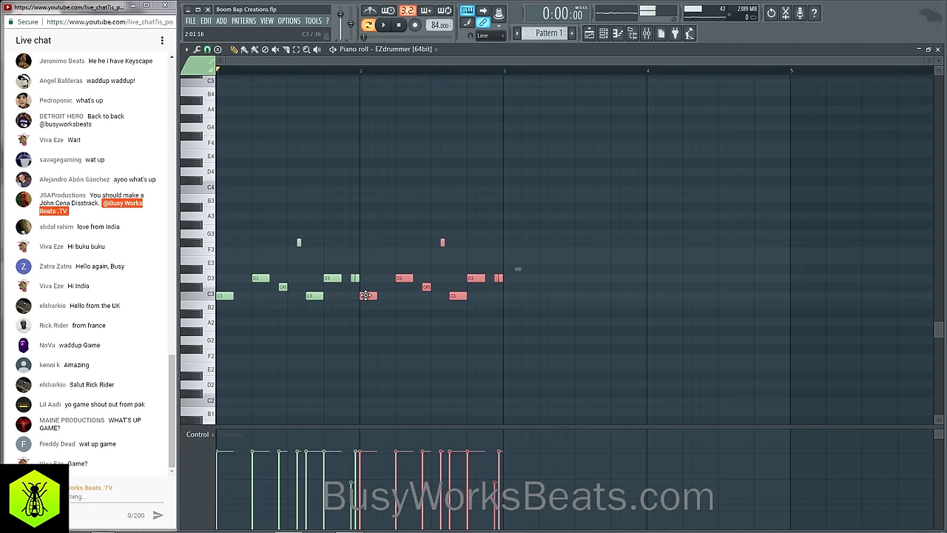
key(space)
ctrl+click(421, 115)
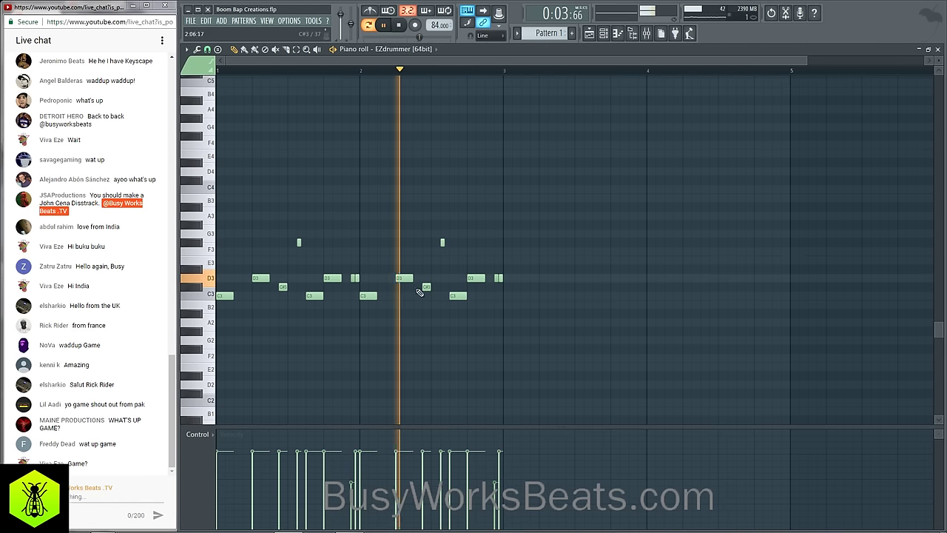
Add a C3 note at step 3 and a half-step C3 note with lowered velocity at step 16 of bar 2.
key(space)
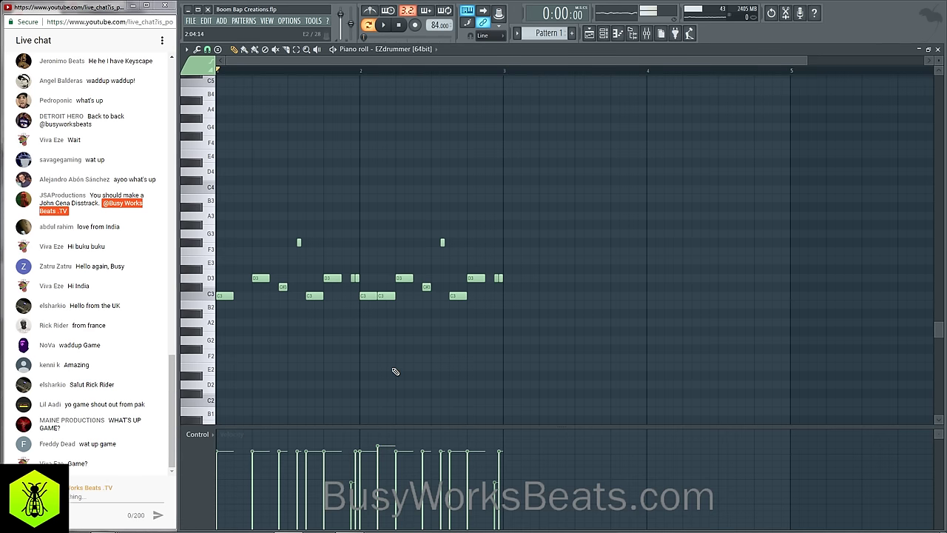
key(space)
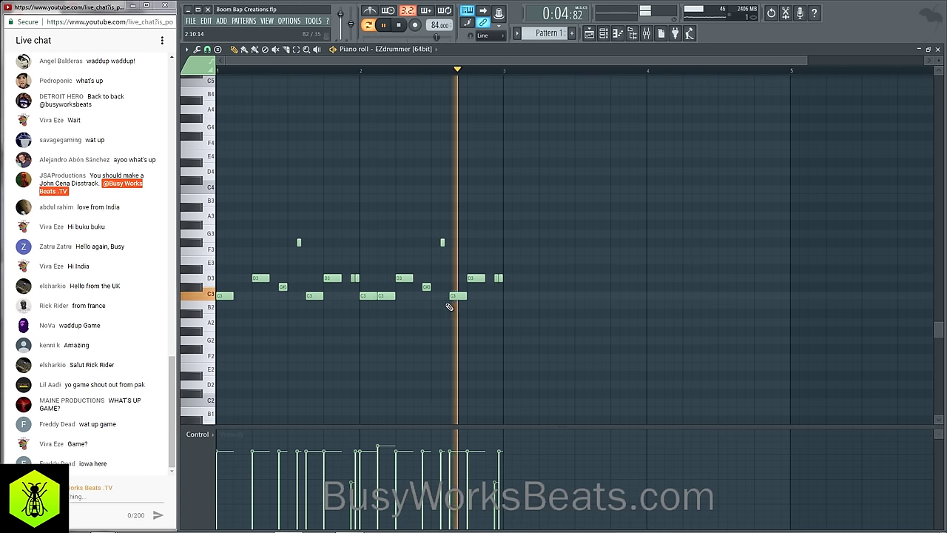
key(space)
click(501, 296)
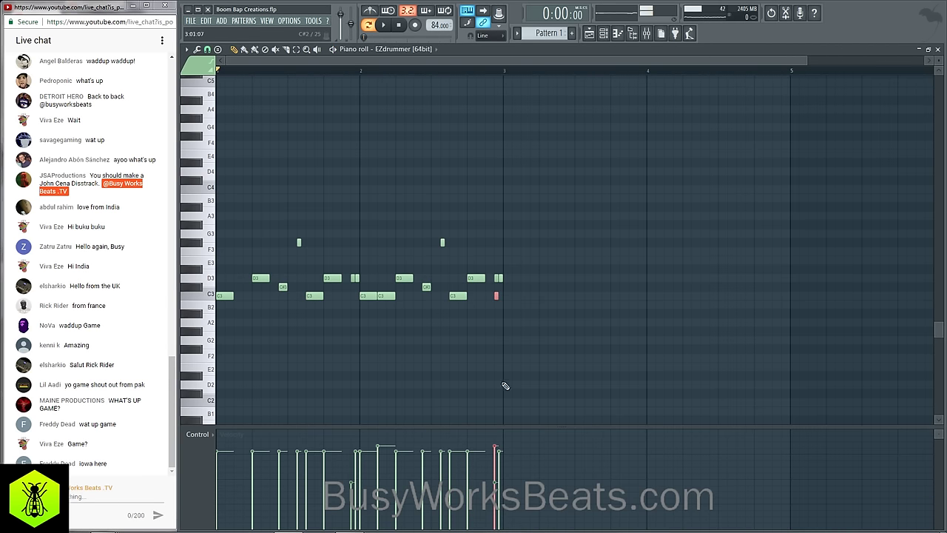
drag(508, 474, 506, 484)
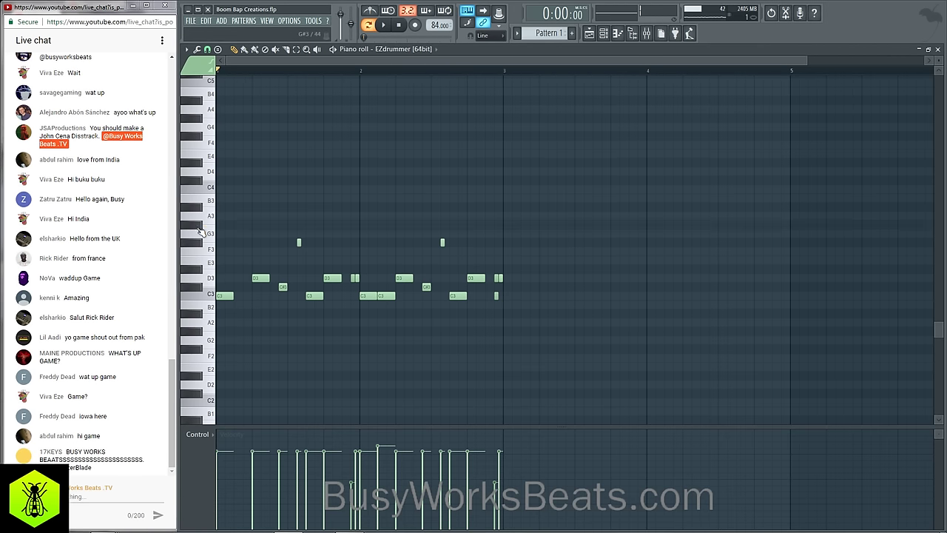
Audition the G#3 sound against the pattern, and place a half-step G#3 note at the start of bar 1 with slightly raised velocity.
key(space)
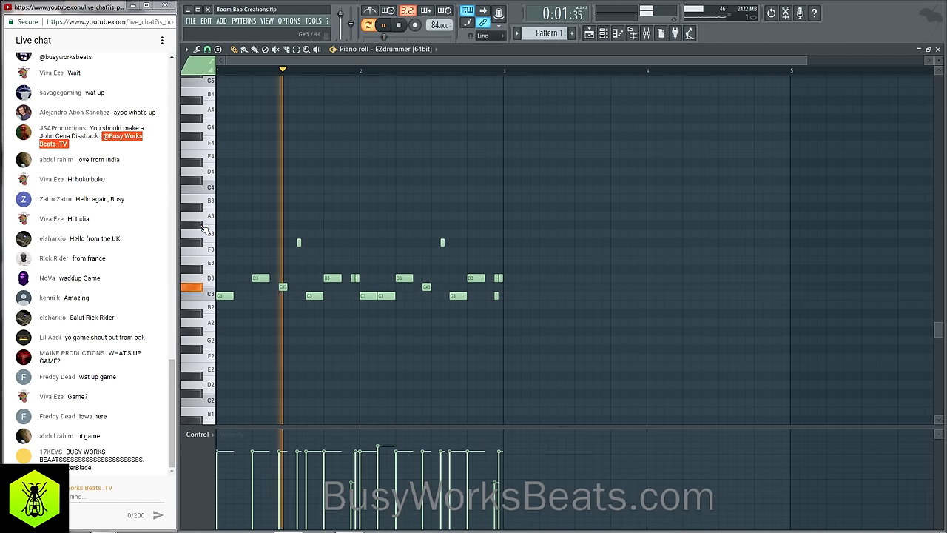
key(space)
click(209, 222)
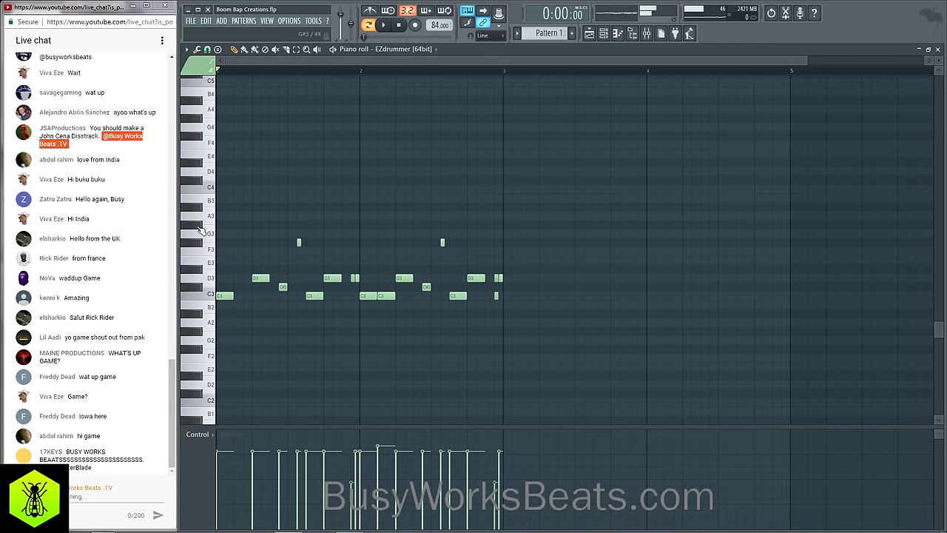
key(space)
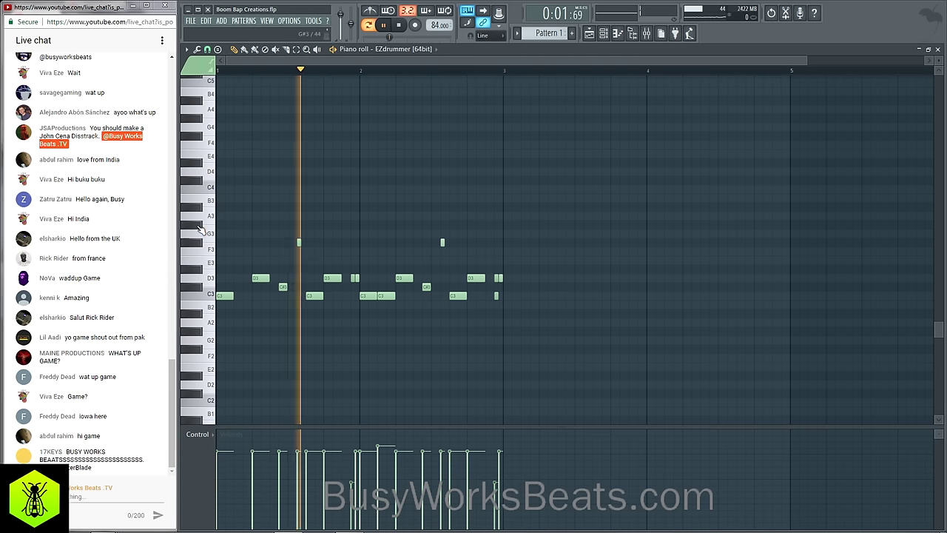
key(space)
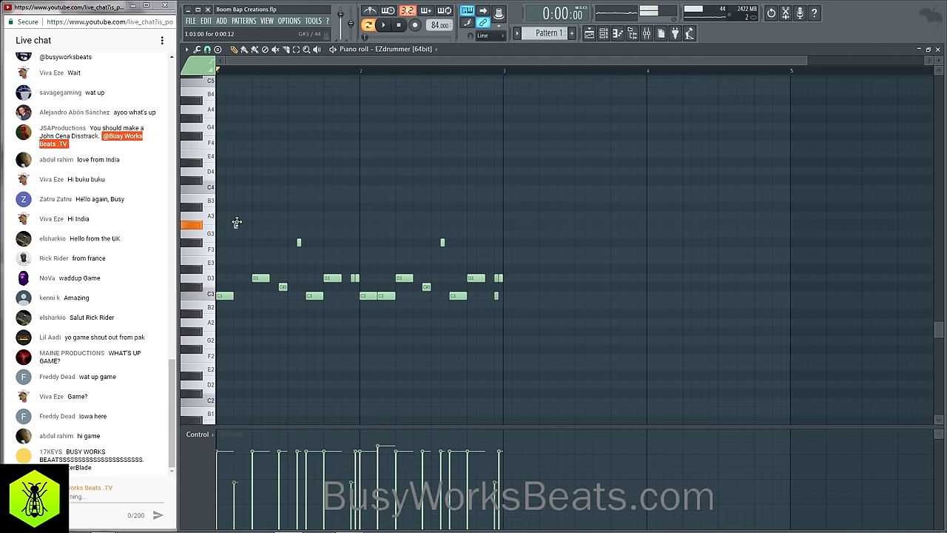
click(220, 225)
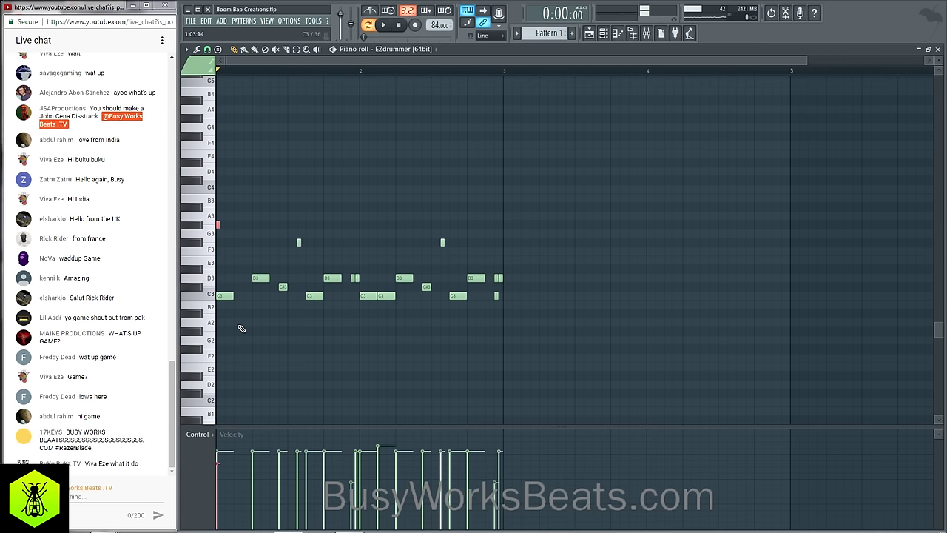
key(space)
Repeat the G#3 note at steps 3, 5 and 7 of bar 1, and lower the velocity of the second and fourth notes.
drag(228, 229, 259, 224)
key(space)
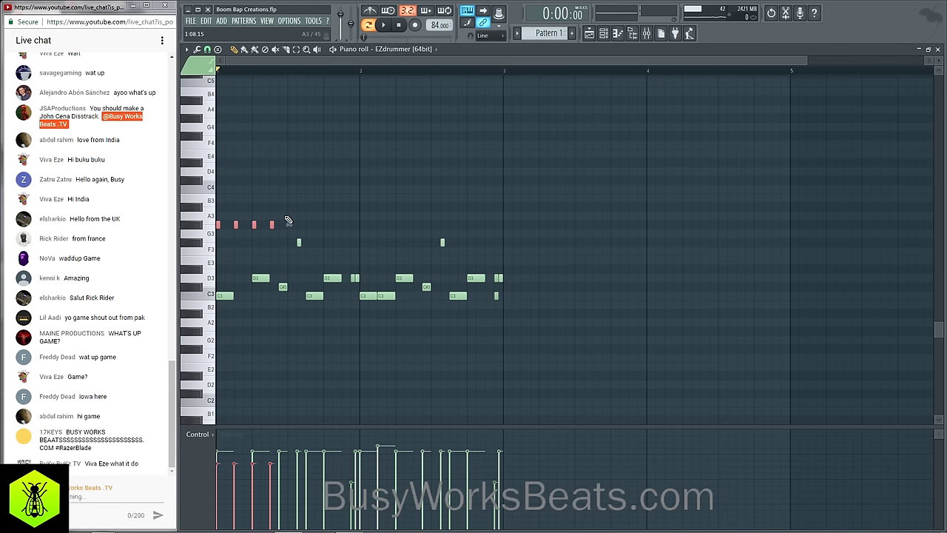
drag(293, 206, 212, 234)
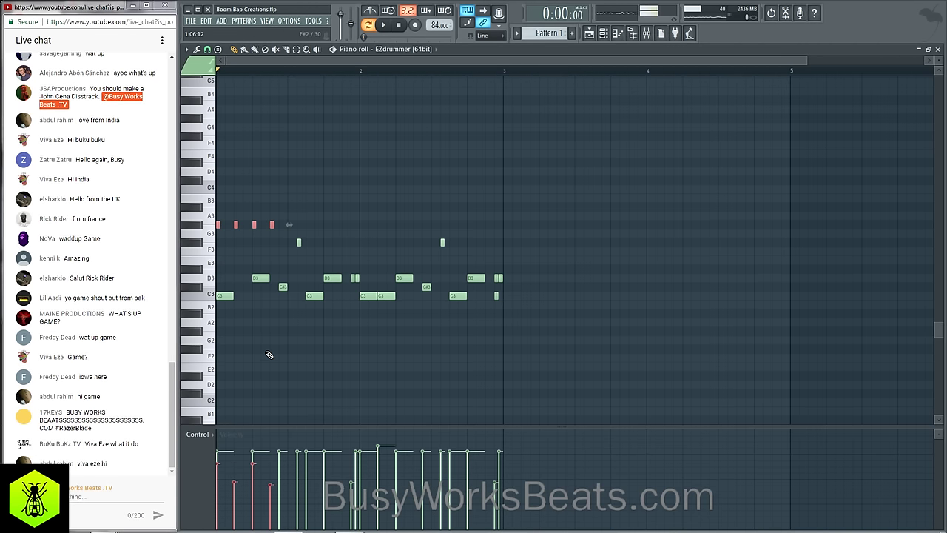
Duplicate the four G#3 notes so they repeat every two steps through bars 1 and 2.
key(space)
key(space)
key(ctrl+b)
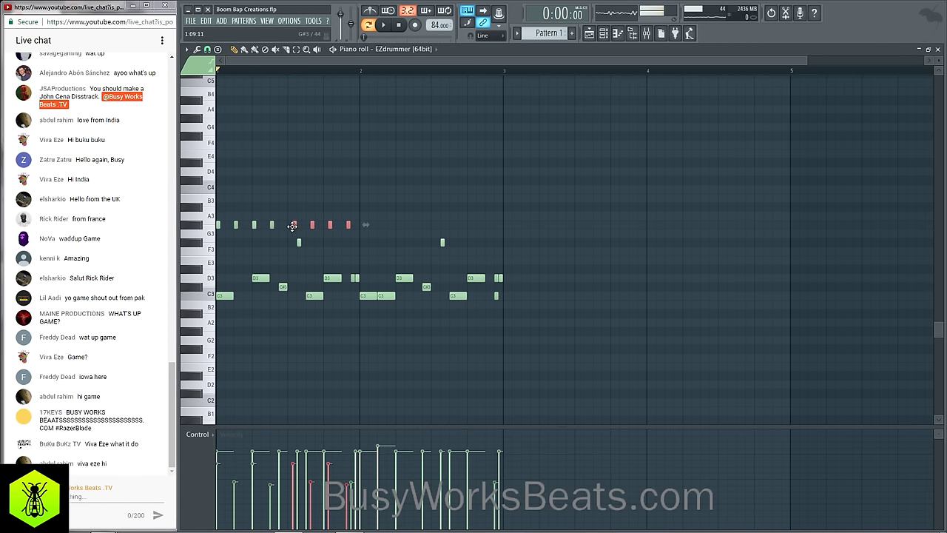
drag(374, 234, 215, 222)
key(ctrl+b)
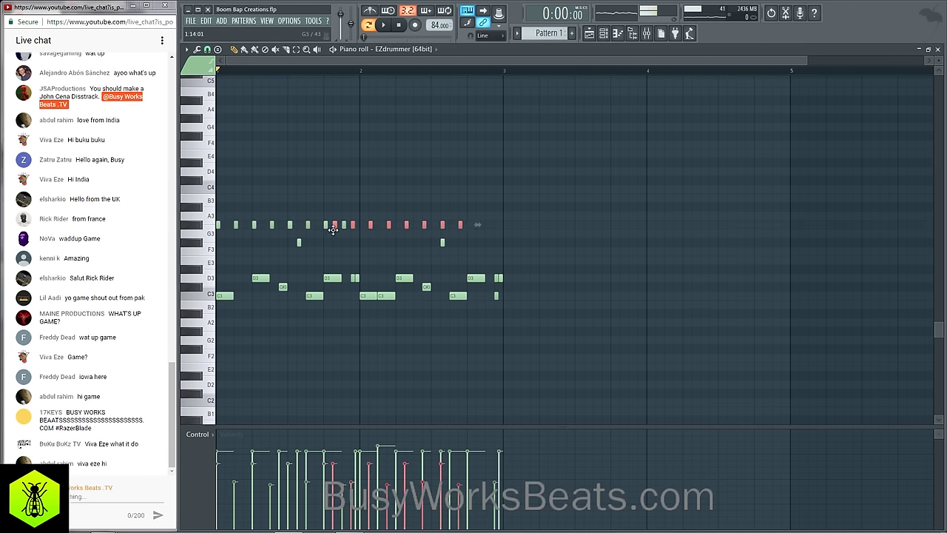
drag(333, 229, 361, 230)
Select every G#3 note in bars 1 and 2, set the piano roll snap to (none), and shift the notes slightly later.
drag(501, 230, 217, 228)
click(208, 49)
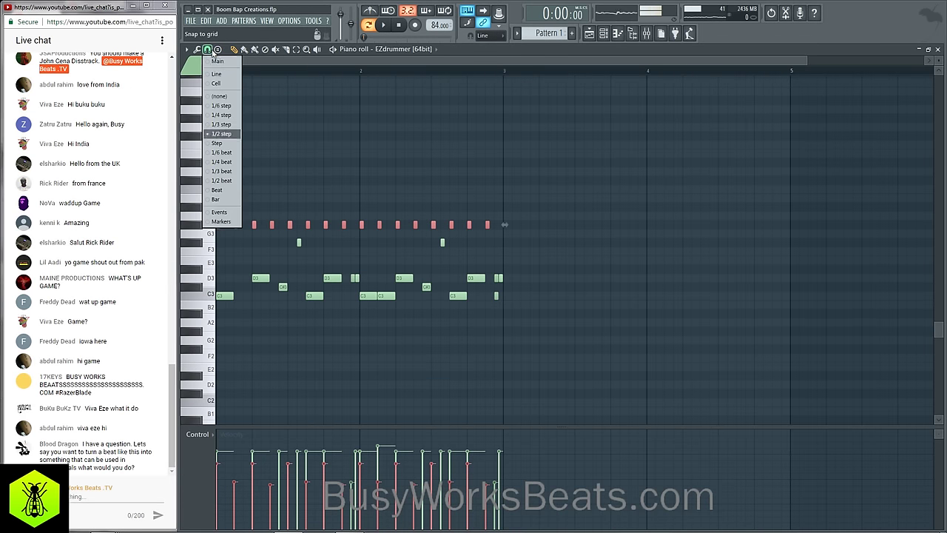
click(229, 98)
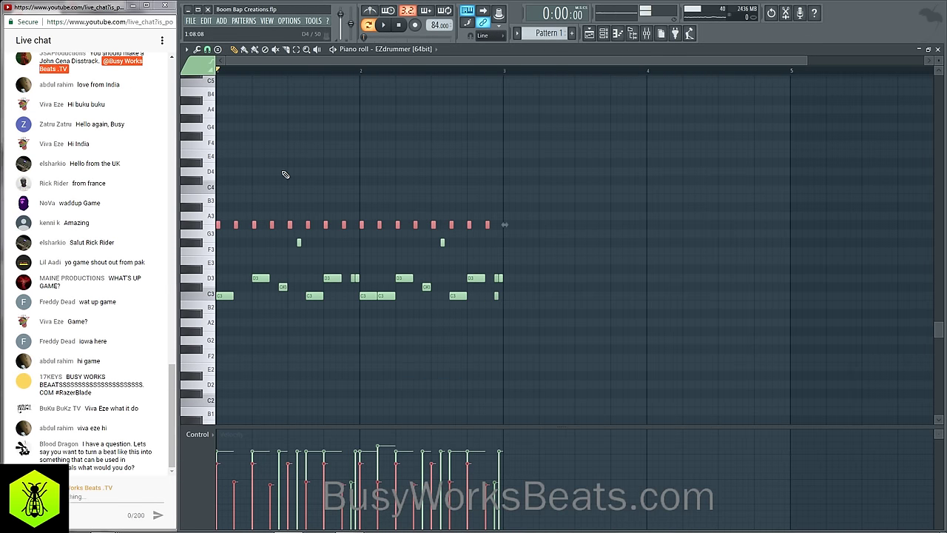
key(space)
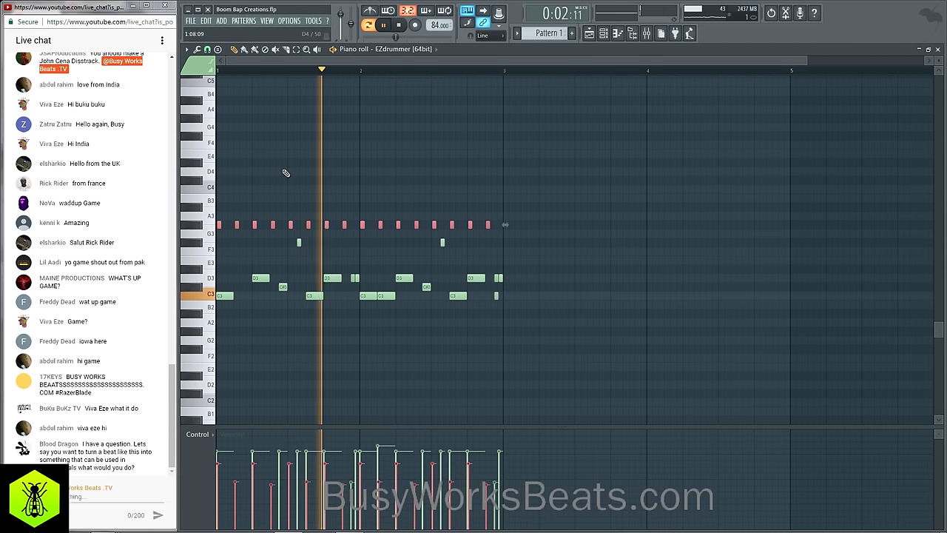
In EZdrummer's mixer, set the Ambience level to -3.2 and the Room Rev level to -8.4 while the pattern plays.
click(937, 50)
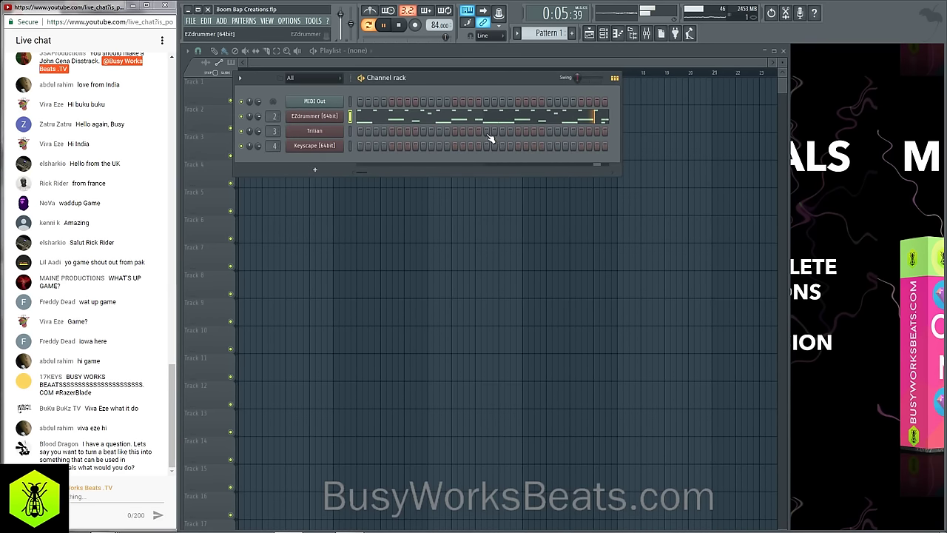
click(452, 138)
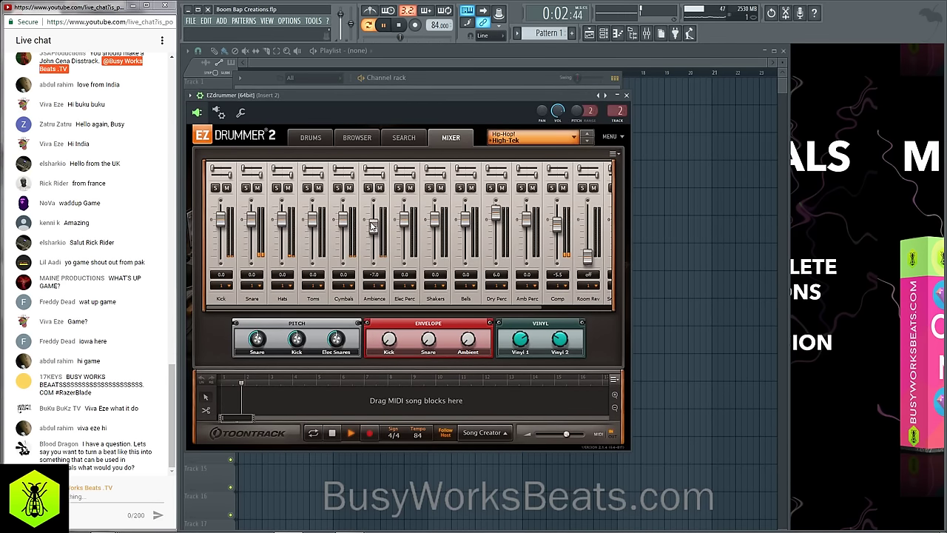
drag(372, 227, 373, 229)
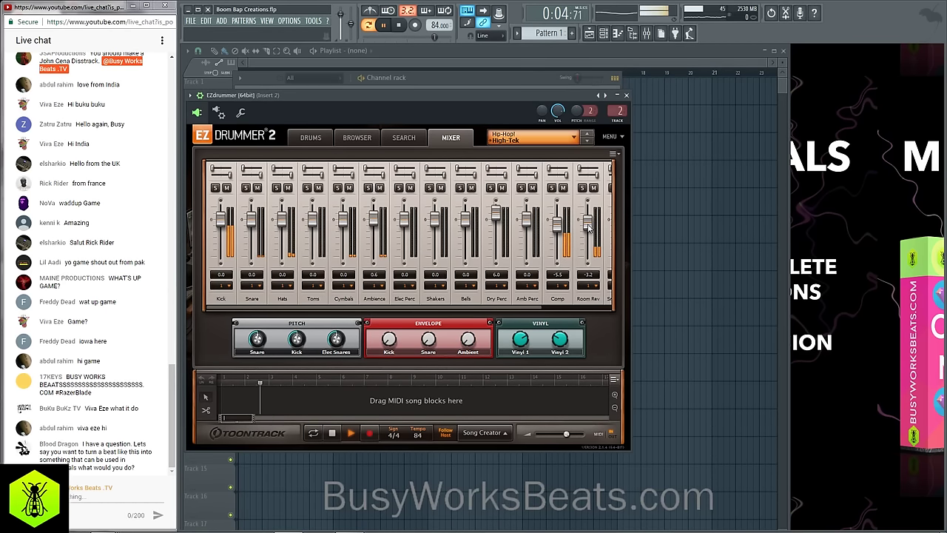
drag(472, 309, 580, 312)
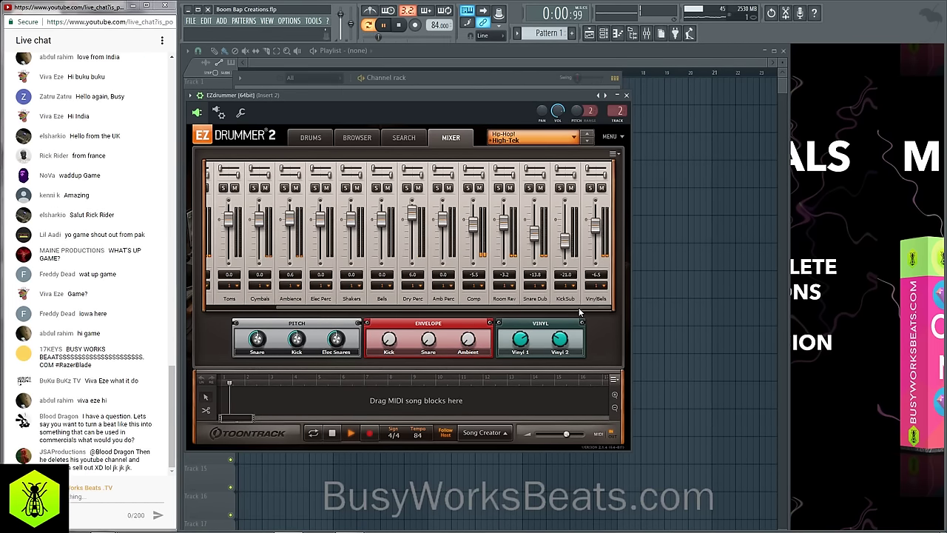
drag(508, 228, 510, 232)
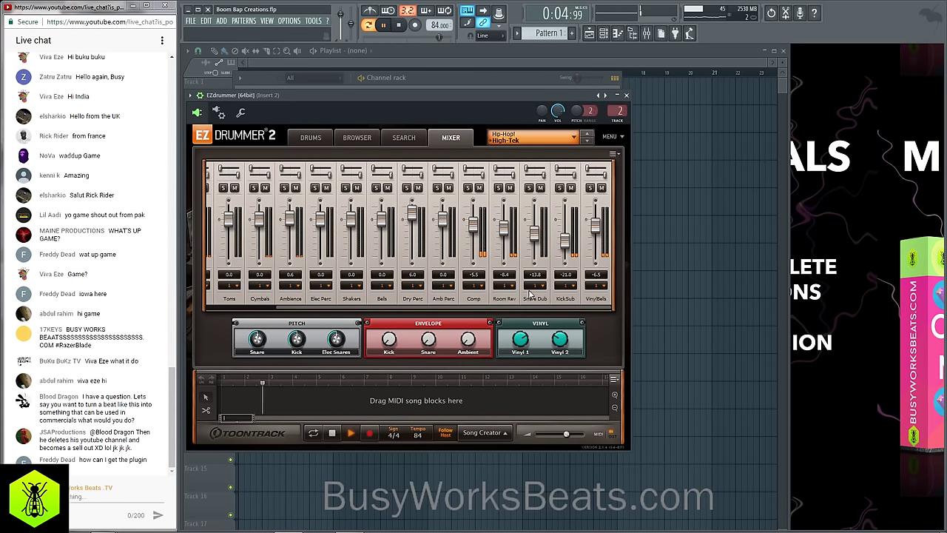
drag(522, 311, 415, 311)
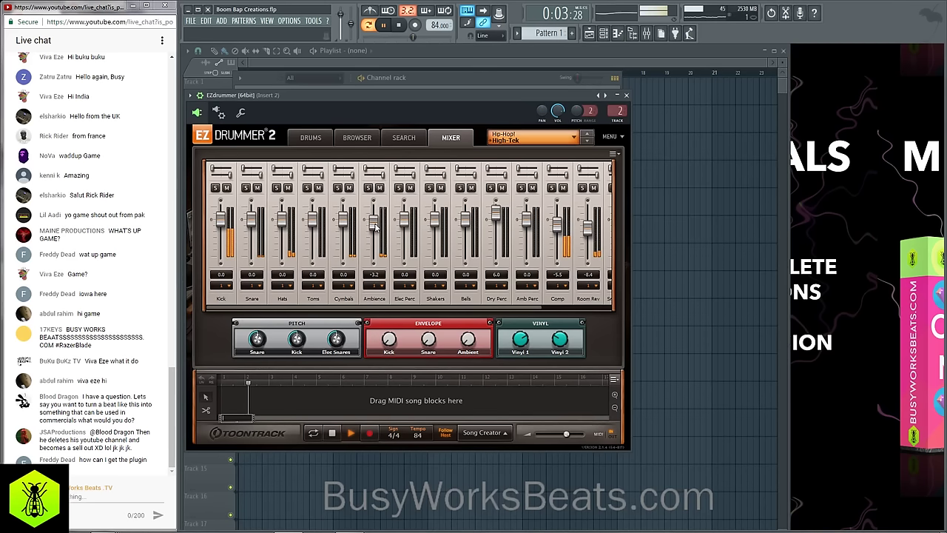
click(626, 94)
click(461, 190)
key(space)
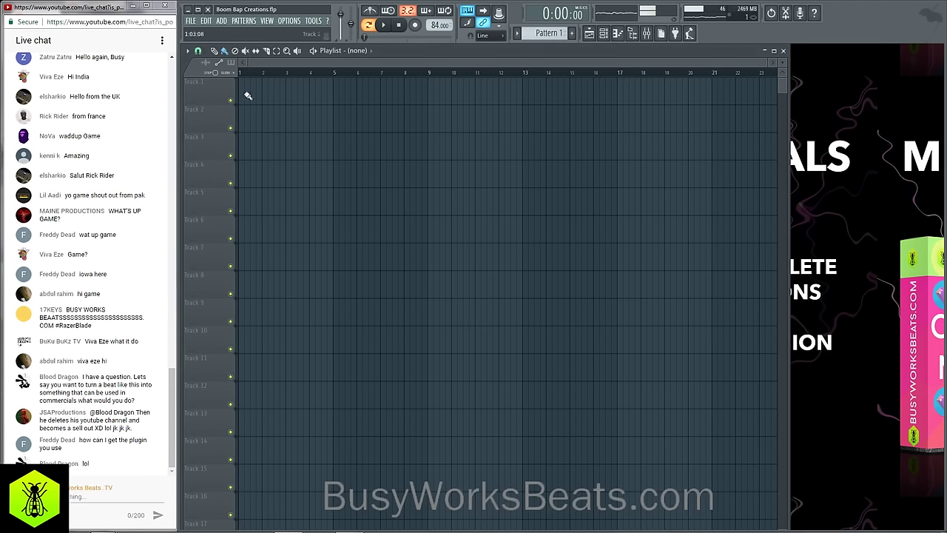
Place Pattern 1 on Track 1 at bar 1 in song mode and, with playlist snap set to Bar, repeat it through bar 8.
drag(240, 81, 250, 82)
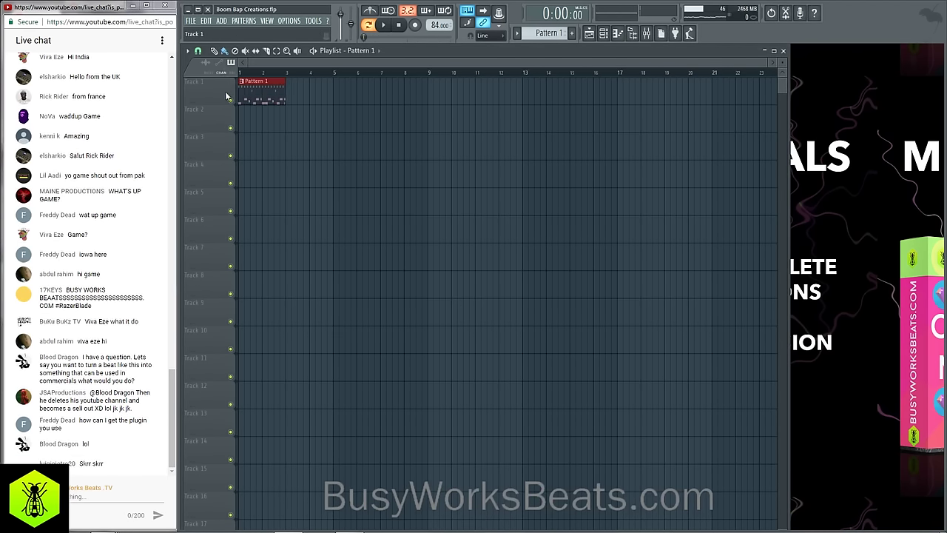
click(379, 26)
click(198, 50)
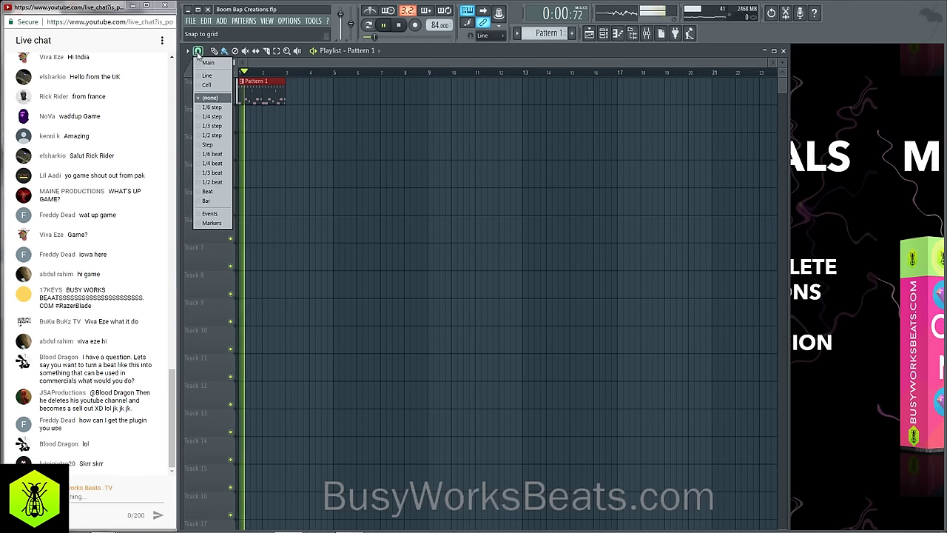
click(215, 201)
key(space)
drag(273, 91, 372, 95)
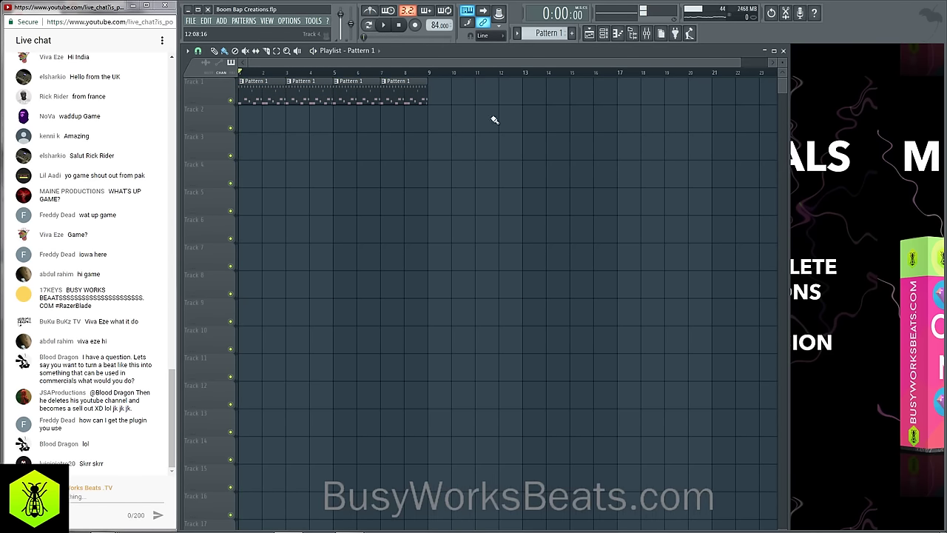
Switch to empty Pattern 2 and audition Keyscape's Rhodes - Classic sound against the playing drums.
key(space)
click(604, 34)
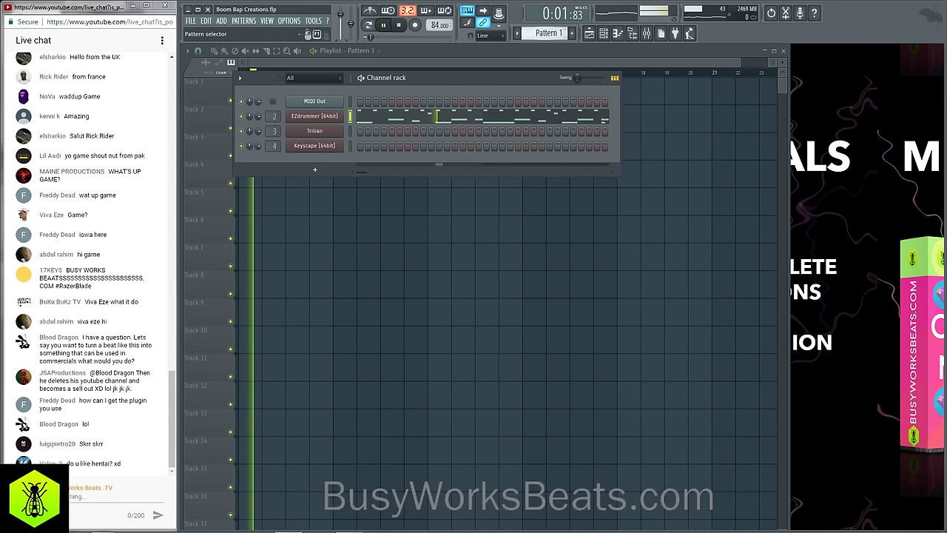
scroll(546, 34, down, 1)
click(322, 145)
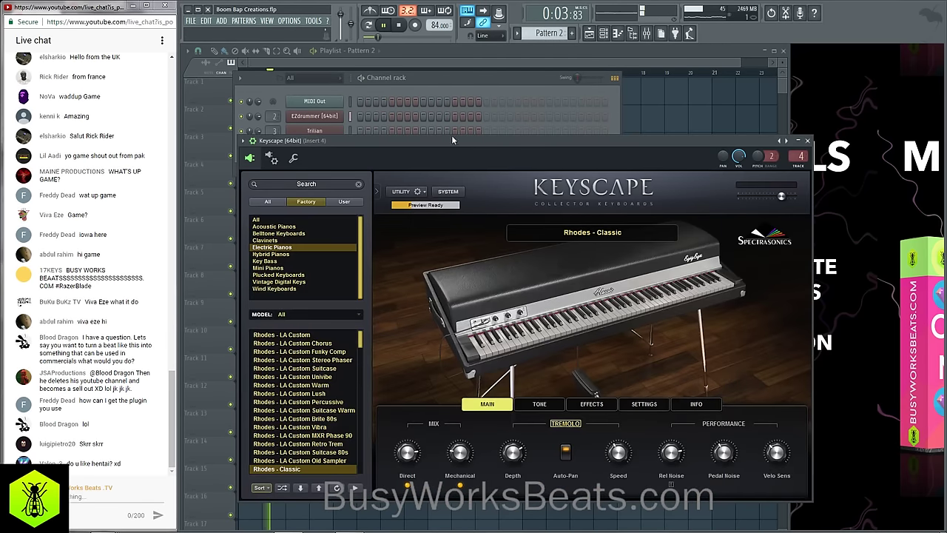
click(808, 141)
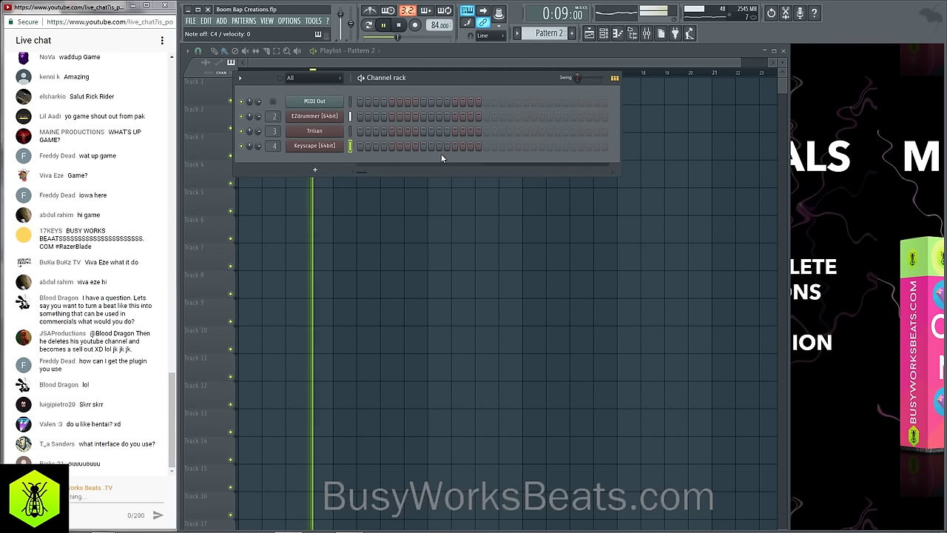
key(space)
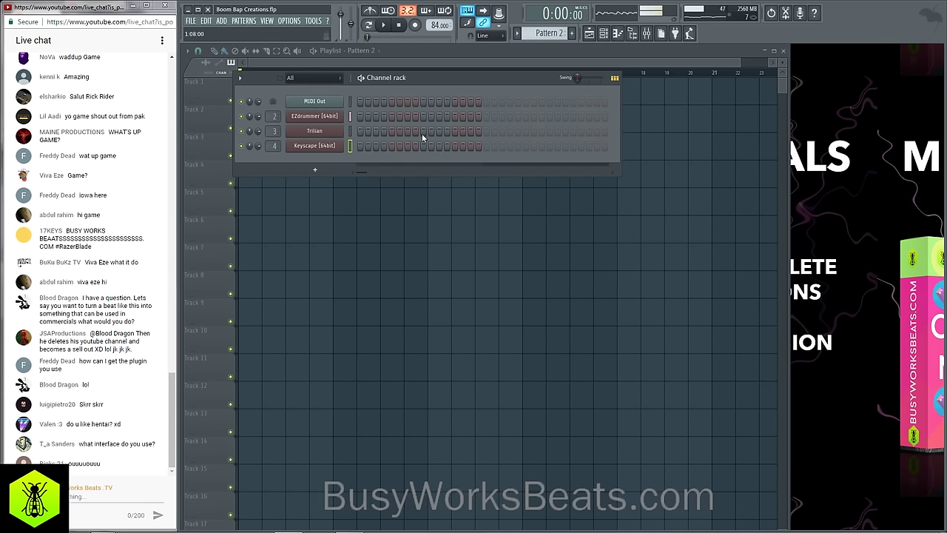
Record the Keyscape chords into Pattern 2 from bar 1 through bar 8 as notes and automation.
click(415, 25)
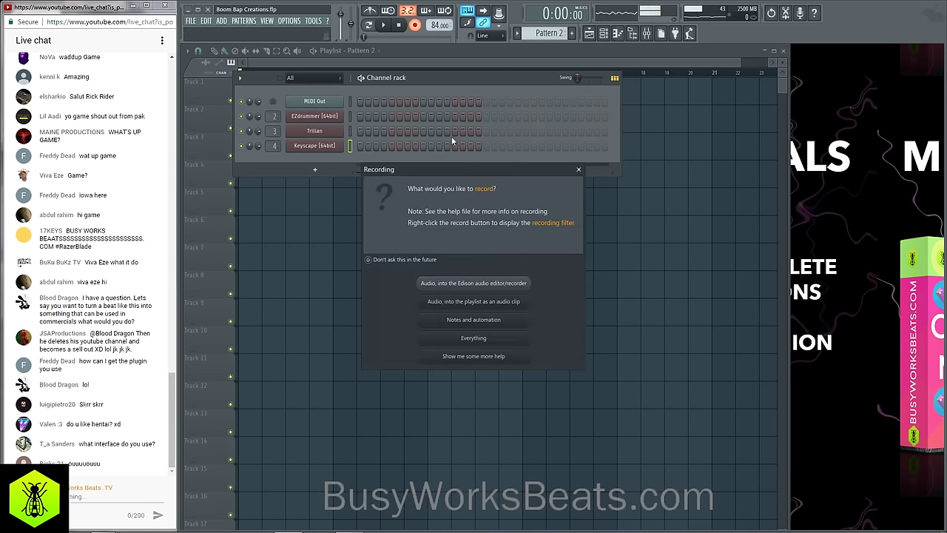
click(480, 316)
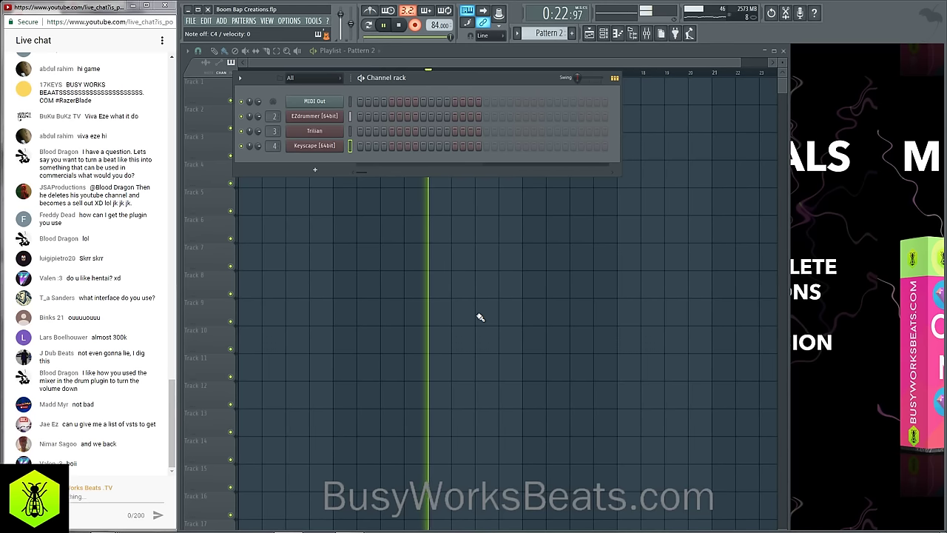
key(space)
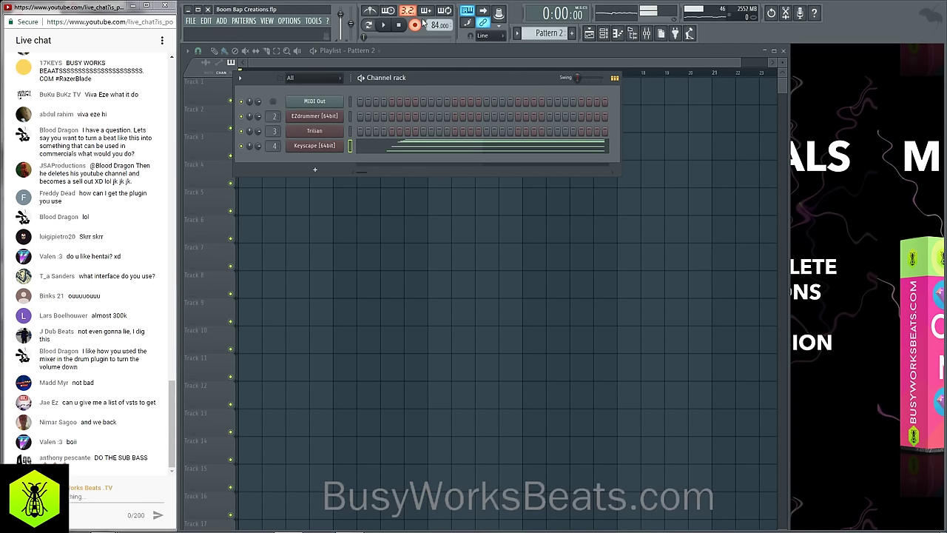
Duplicate the four Pattern 1 clips on Track 1 to fill bars 9 through 16.
key(F6)
drag(437, 104, 270, 82)
drag(269, 85, 453, 94)
right_click(442, 183)
Open the recorded Keyscape chords of Pattern 2 in the piano roll.
click(604, 33)
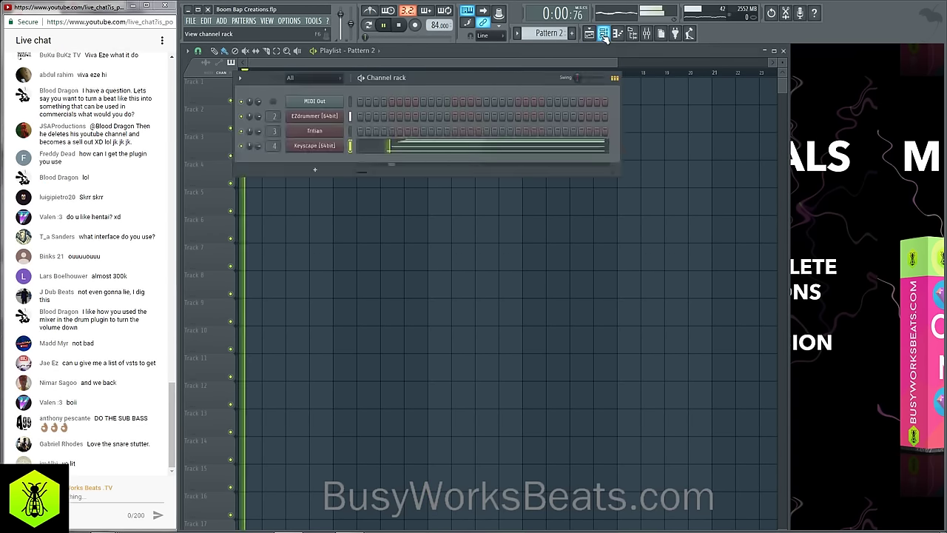
click(434, 147)
key(space)
scroll(280, 216, up, 1)
scroll(340, 162, up, 5)
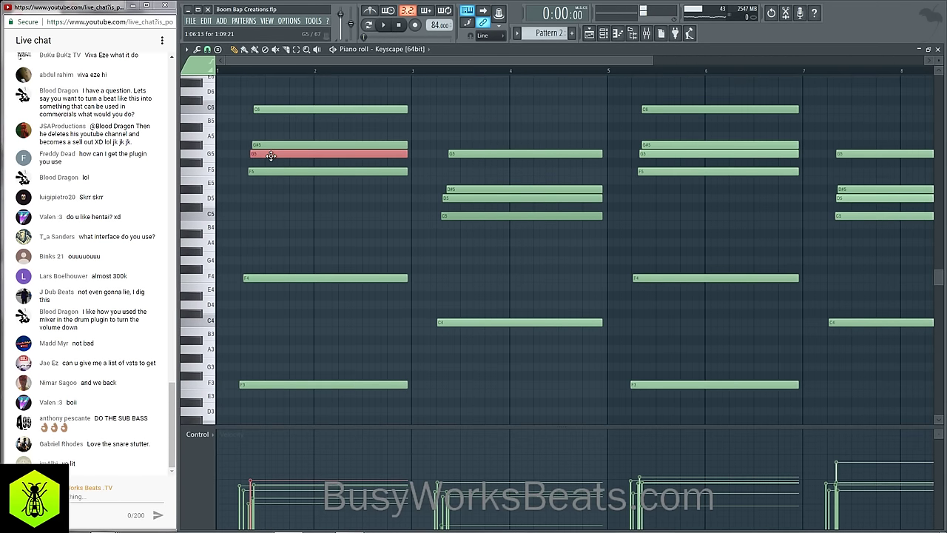
Try the first chord's G5 note an octave higher at G6, and return it to G5.
scroll(277, 185, up, 3)
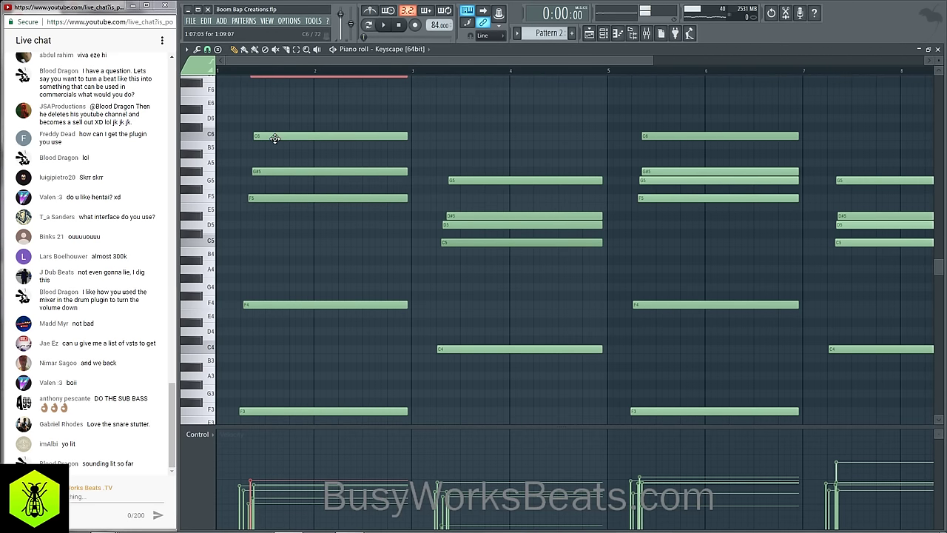
scroll(278, 144, up, 1)
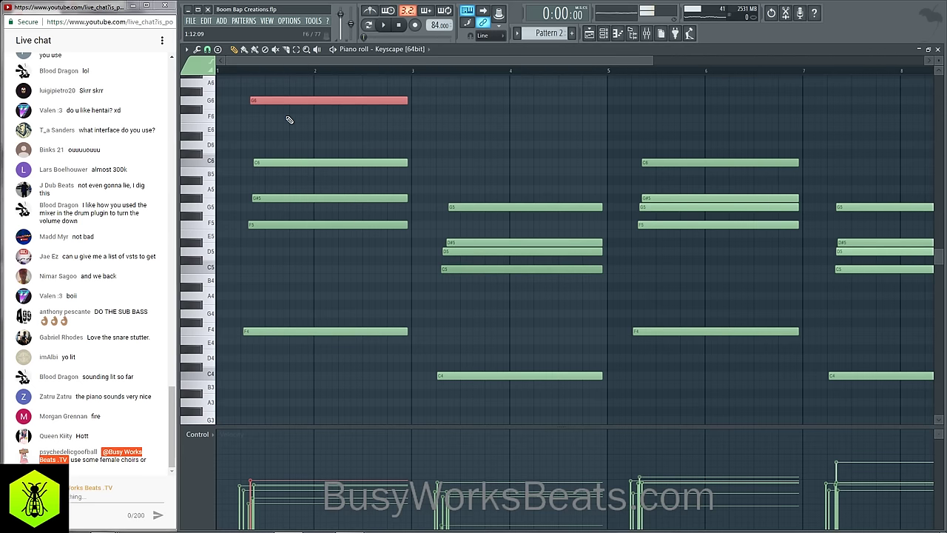
key(ctrl+Down)
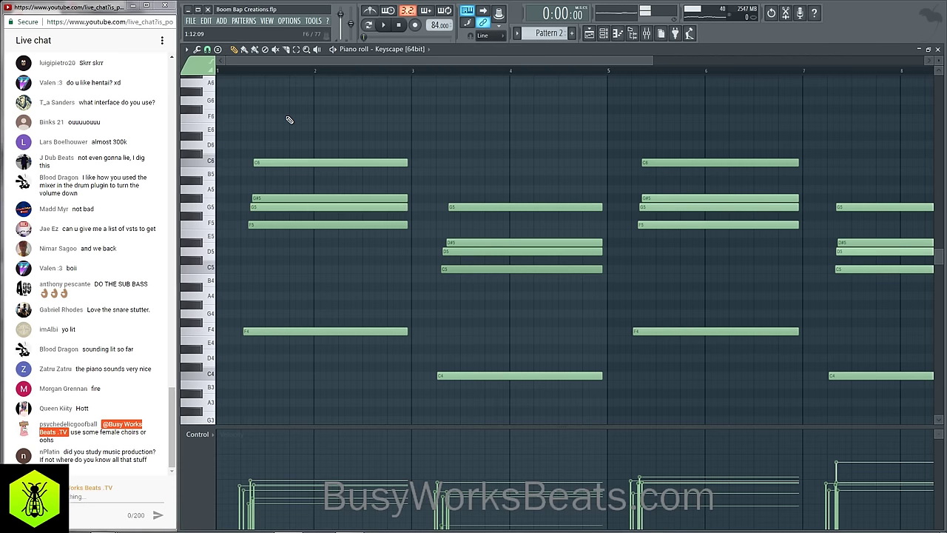
Play back the Keyscape chords and review the voicings across all eight bars.
key(space)
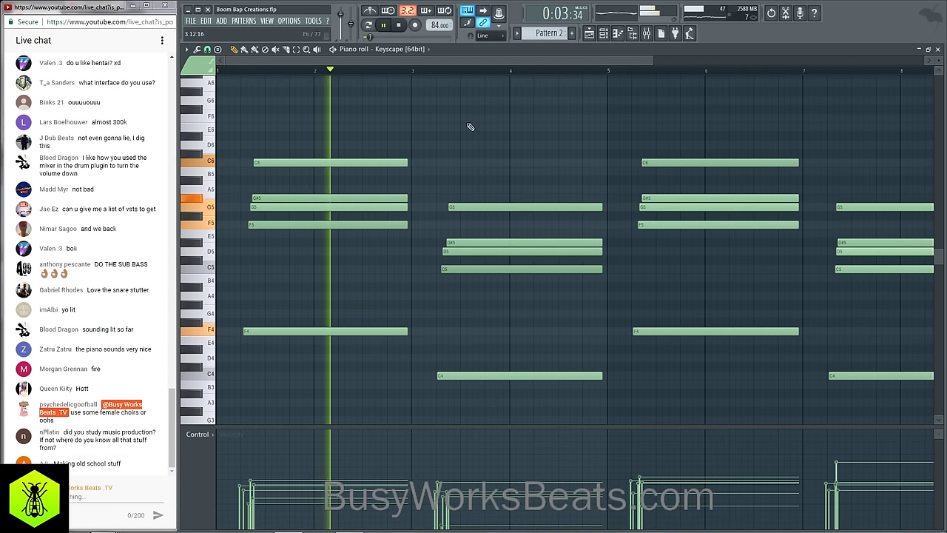
scroll(440, 72, down, 2)
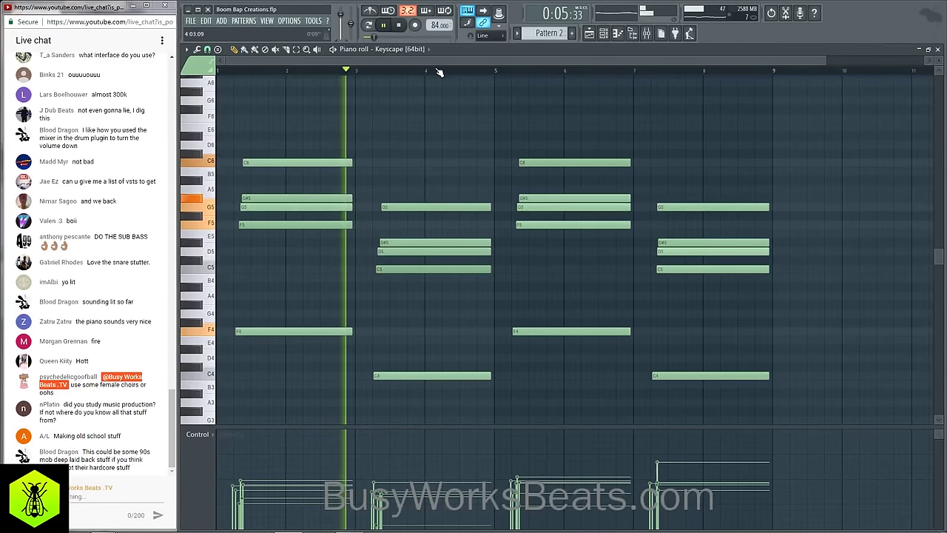
scroll(434, 132, down, 3)
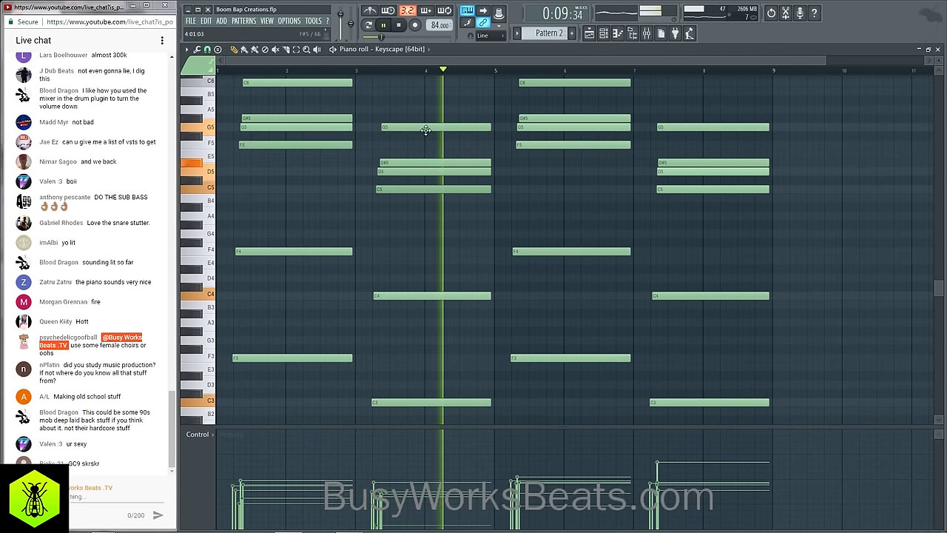
key(space)
scroll(298, 183, up, 1)
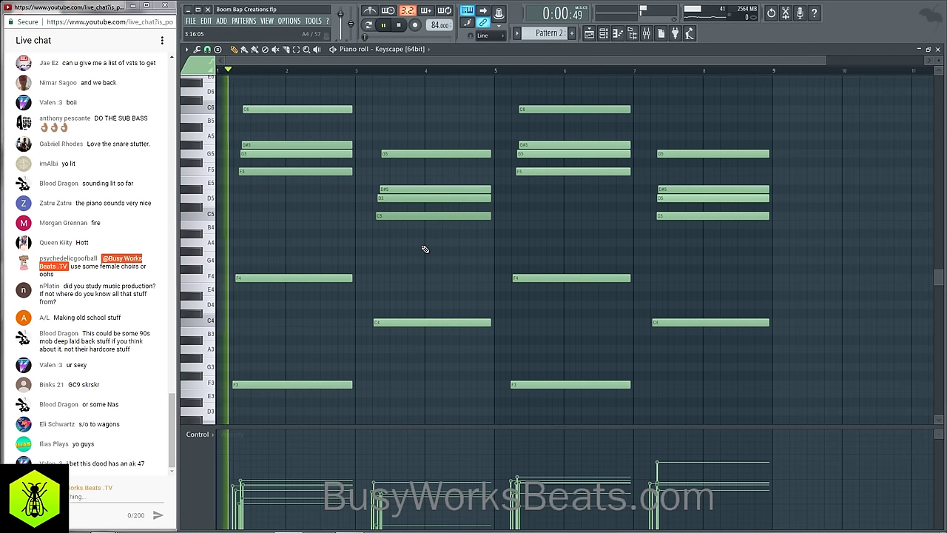
Record a second Keyscape chord part into Pattern 3 over bars 9 to 12 as notes and automation.
key(F6)
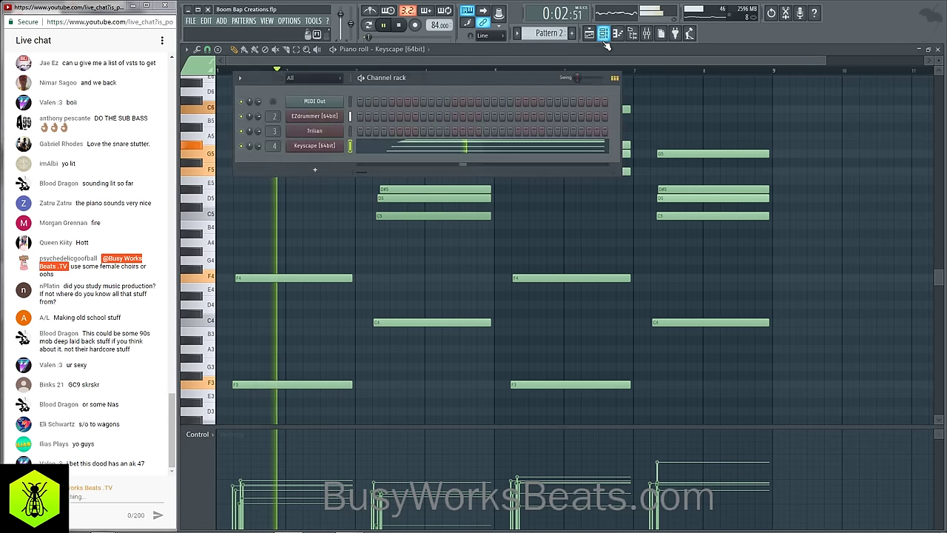
click(589, 33)
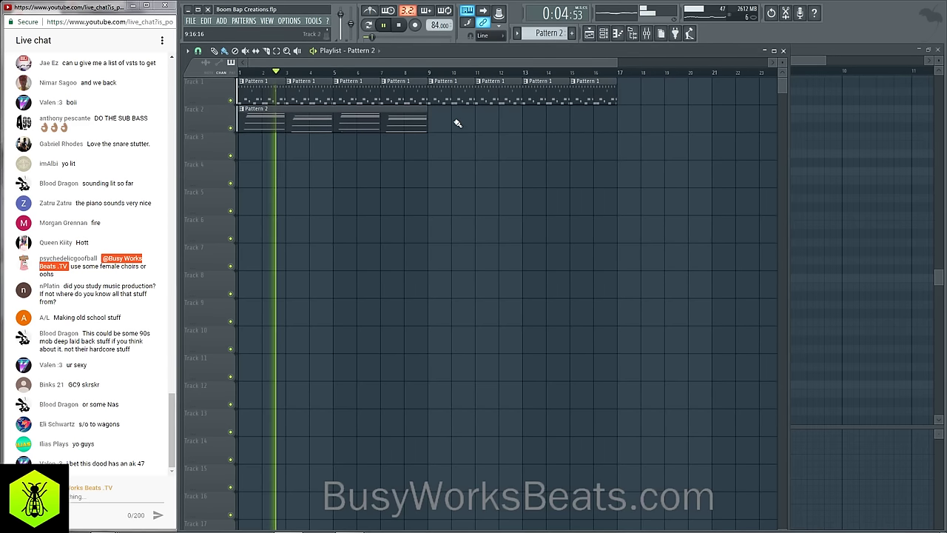
click(603, 33)
scroll(549, 33, down, 1)
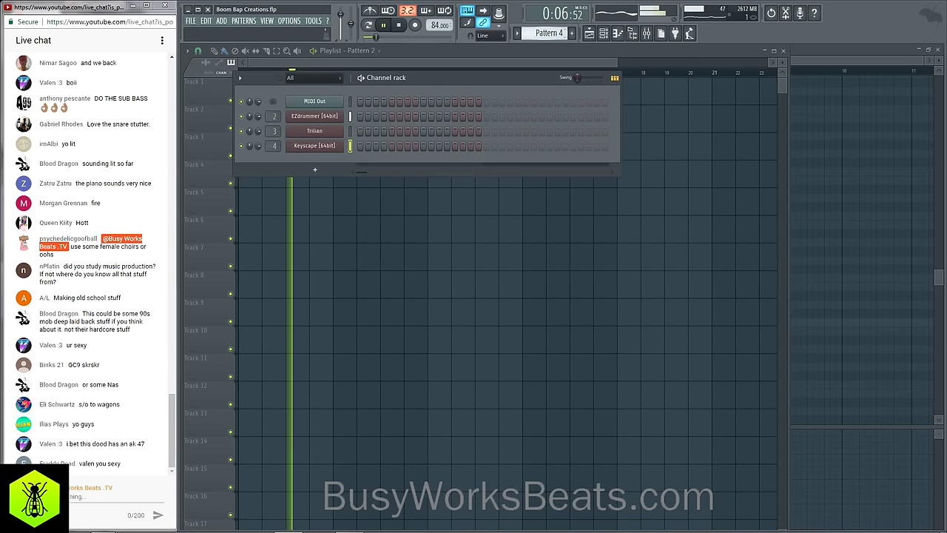
click(416, 25)
click(490, 380)
click(489, 323)
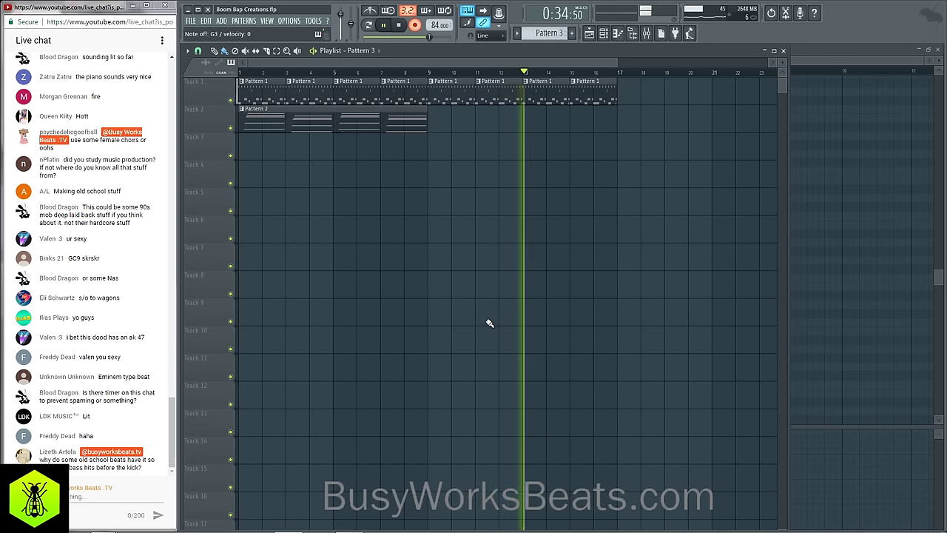
key(space)
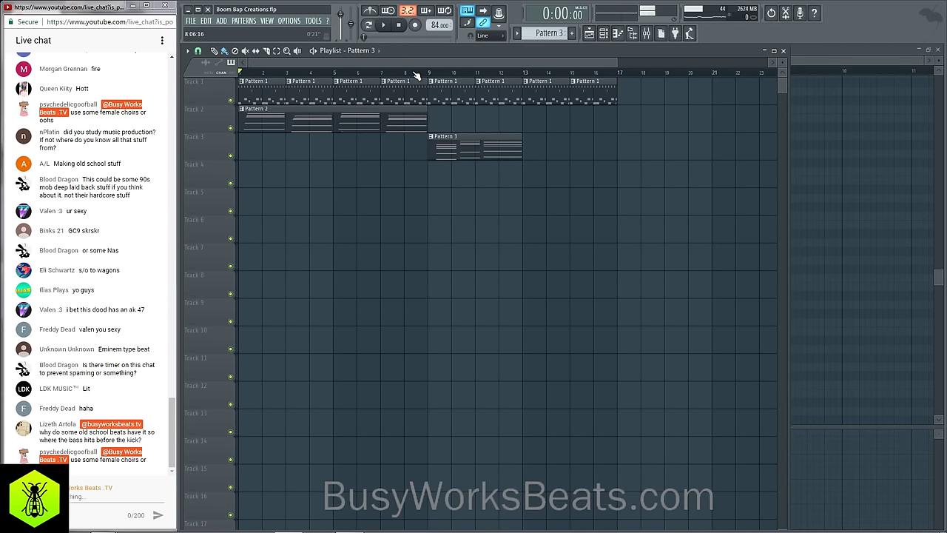
click(246, 110)
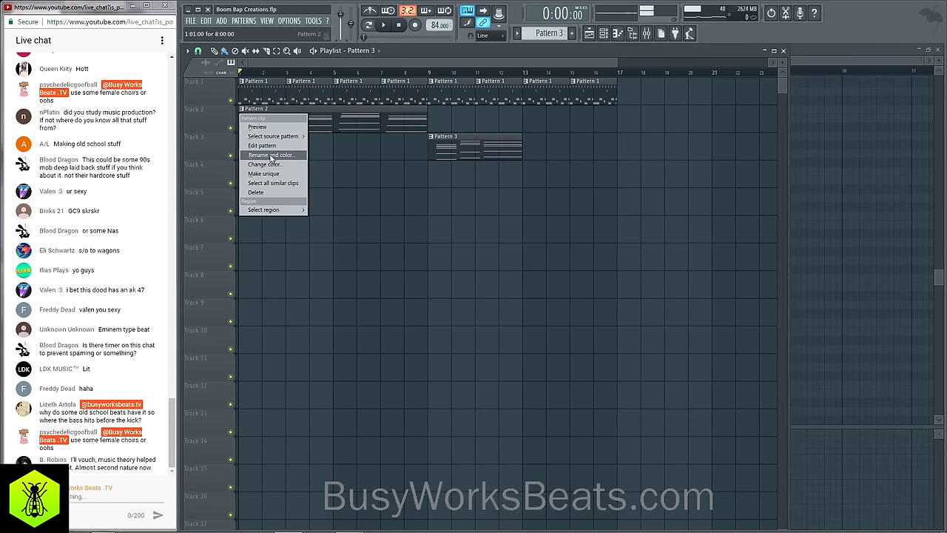
click(271, 157)
key(Escape)
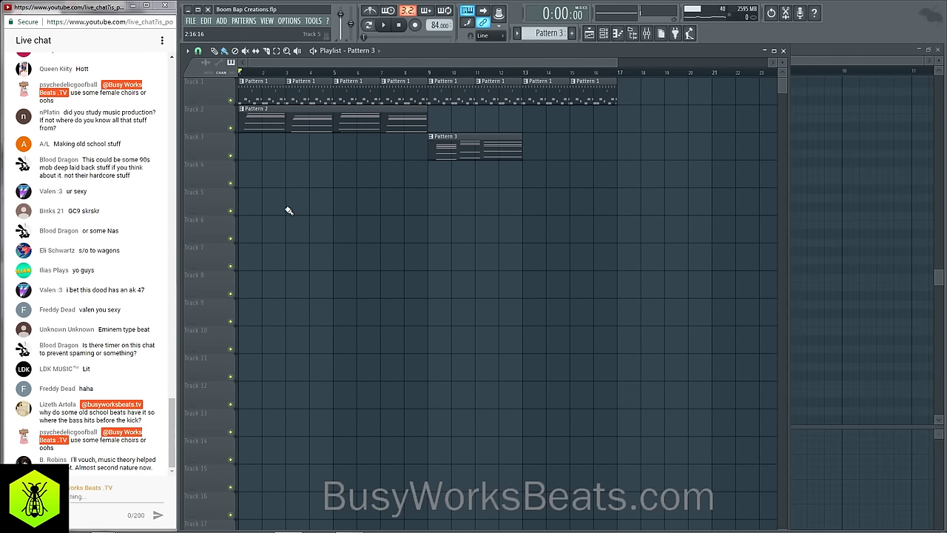
Open Pattern 2's Keyscape chords in the piano roll and play back from about the middle of bar 6.
click(244, 109)
click(266, 147)
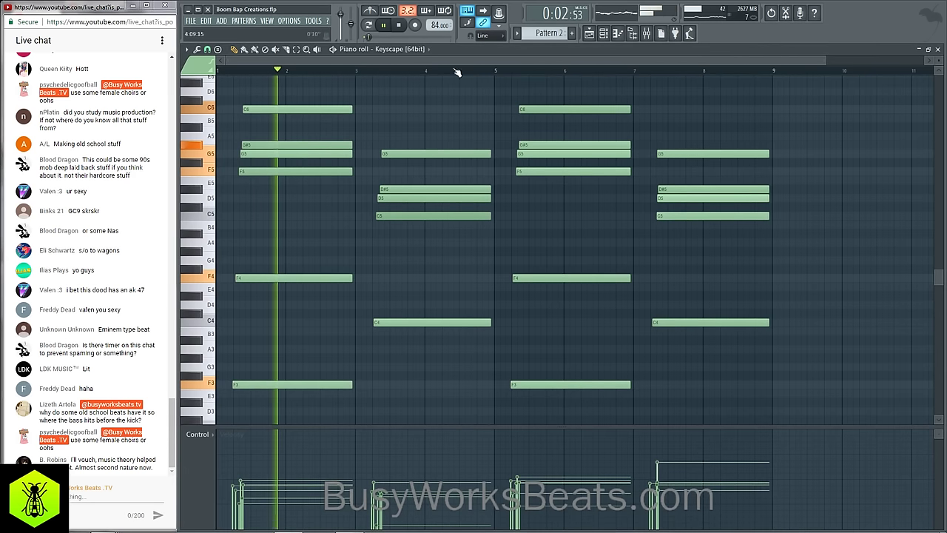
click(603, 70)
scroll(697, 359, down, 4)
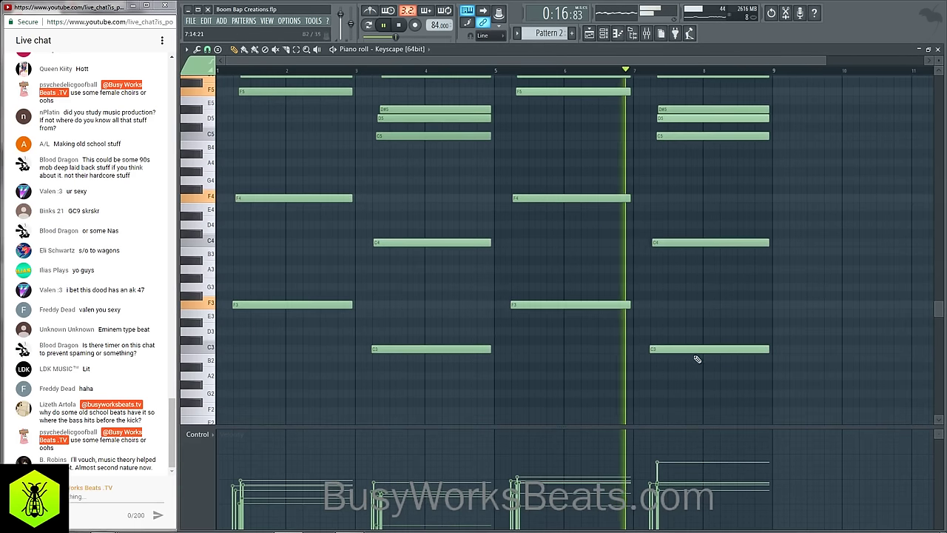
Shift the upper four notes (G5, D#5, D5, C5) of the last chord in bar 7 slightly later and audition the timing.
drag(697, 369, 690, 96)
drag(681, 141, 682, 220)
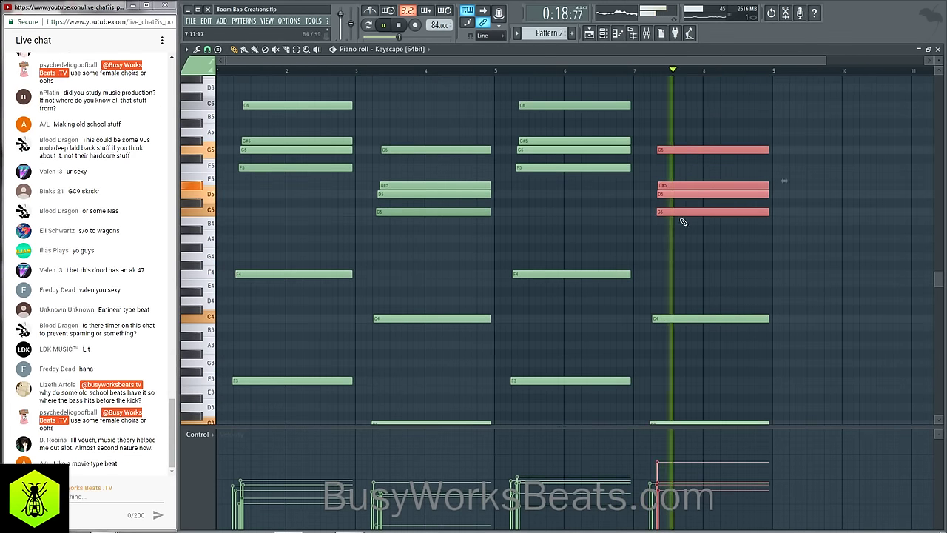
key(space)
scroll(681, 80, up, 4)
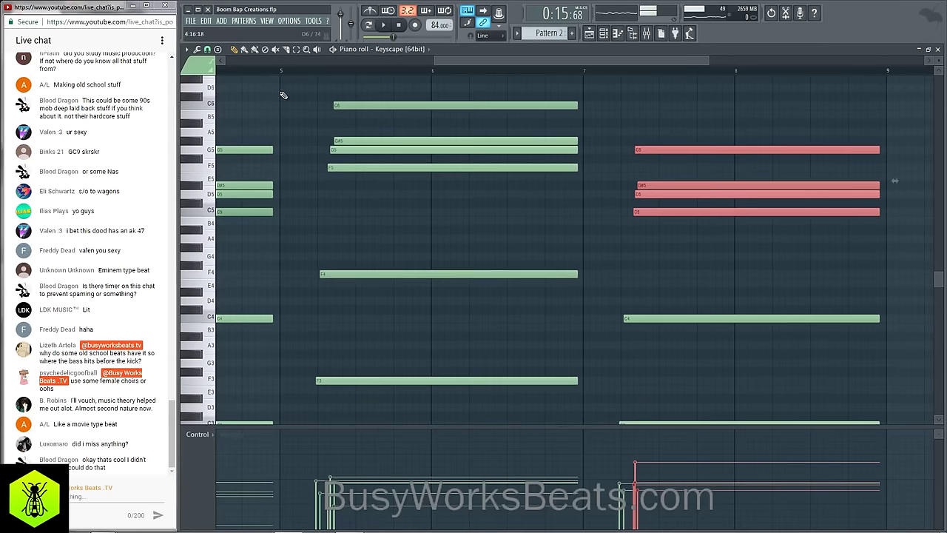
click(214, 52)
click(222, 97)
click(585, 72)
key(space)
drag(670, 187, 676, 187)
key(space)
key(space)
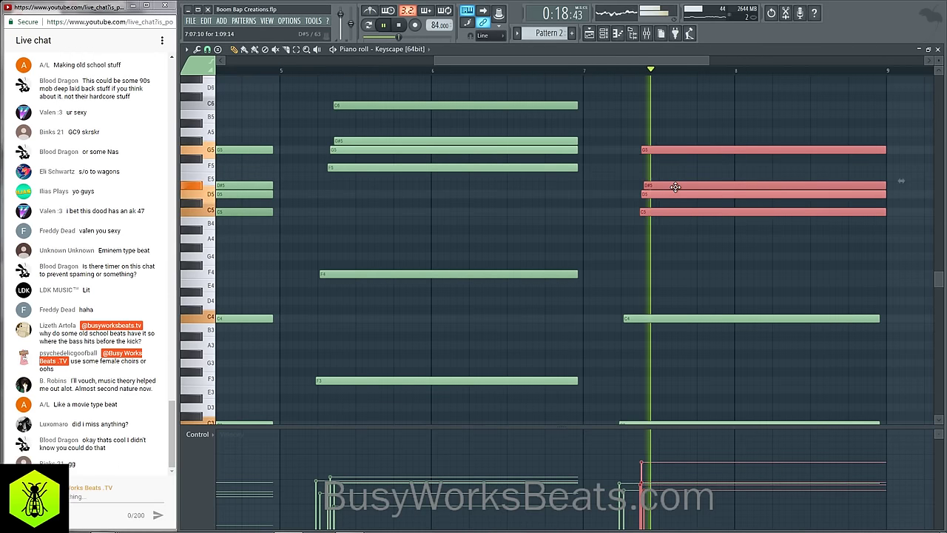
Play the arrangement from the start and balance the mixer, with Insert 4 lowered to about 75% and Insert 2 at 100% (0.0 dB).
click(937, 50)
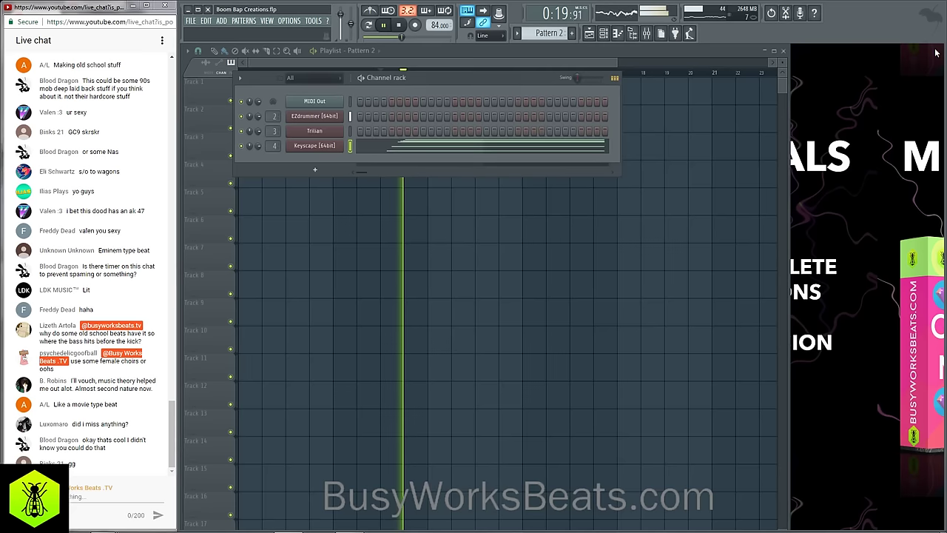
right_click(549, 223)
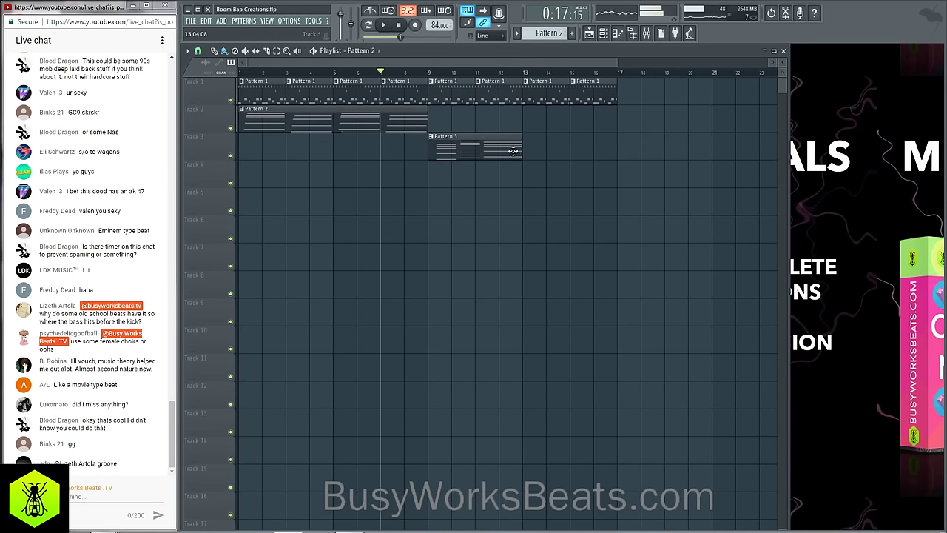
key(space)
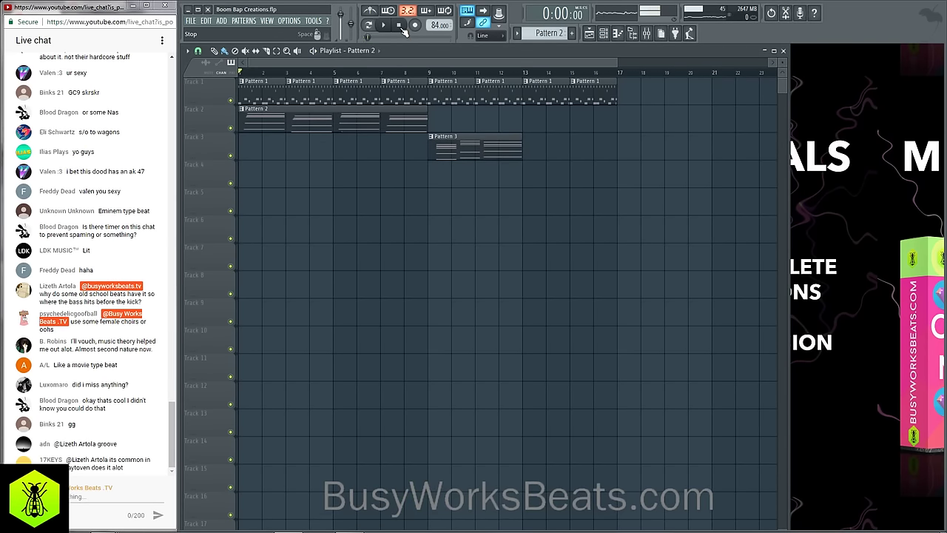
key(space)
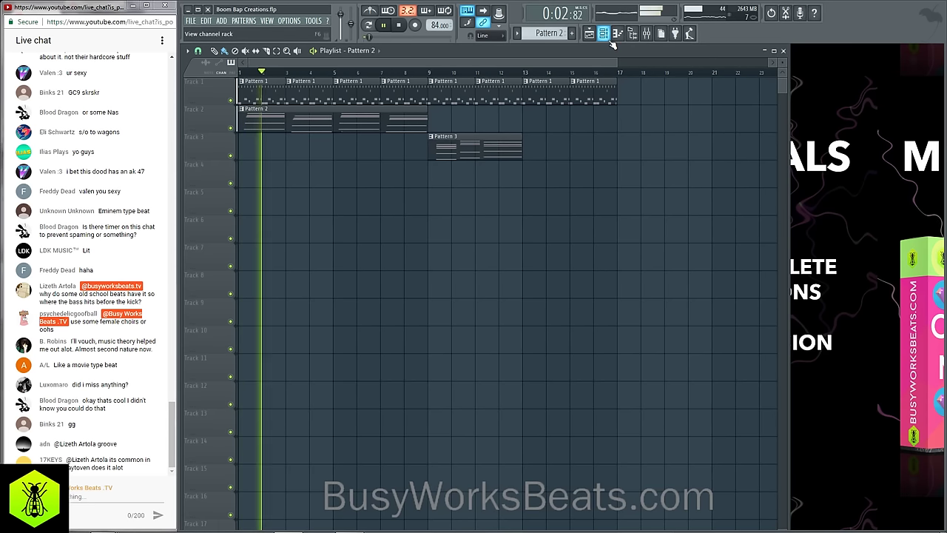
click(647, 33)
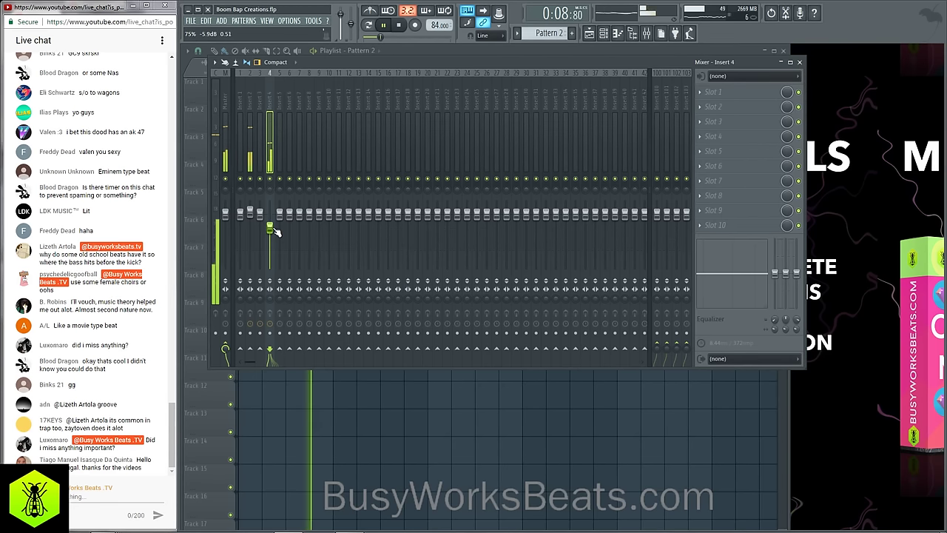
click(250, 215)
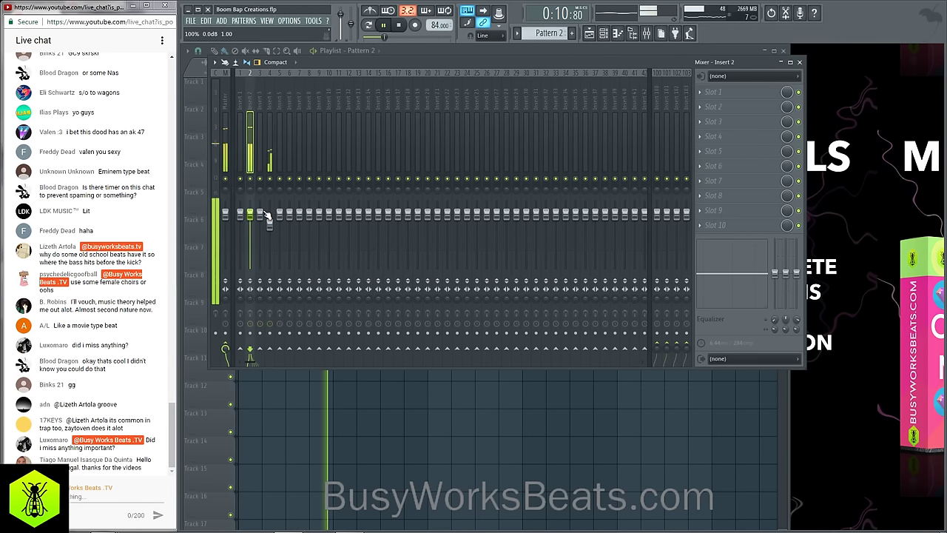
key(F9)
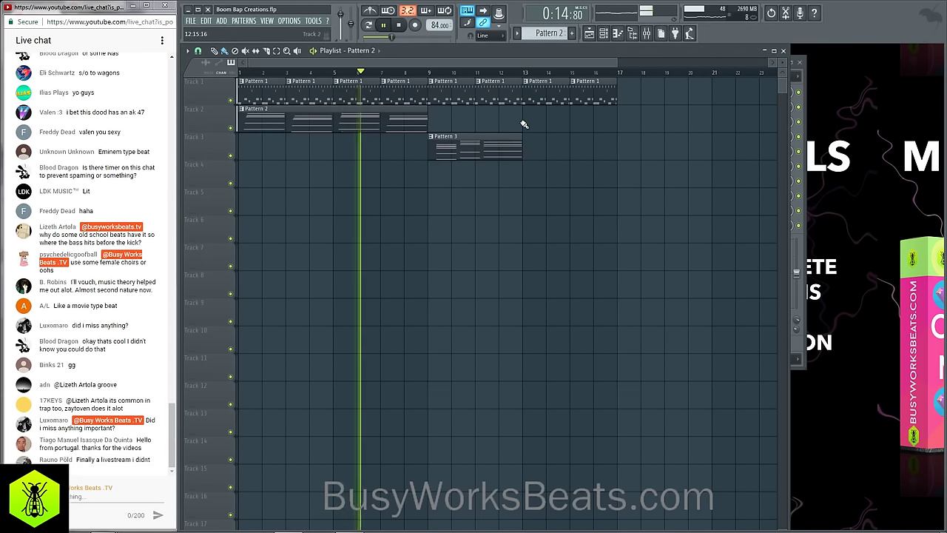
Duplicate the Pattern 3 clip to bars 13 to 16 and switch the channel rack to Pattern 4.
shift+drag(477, 150, 571, 151)
click(604, 37)
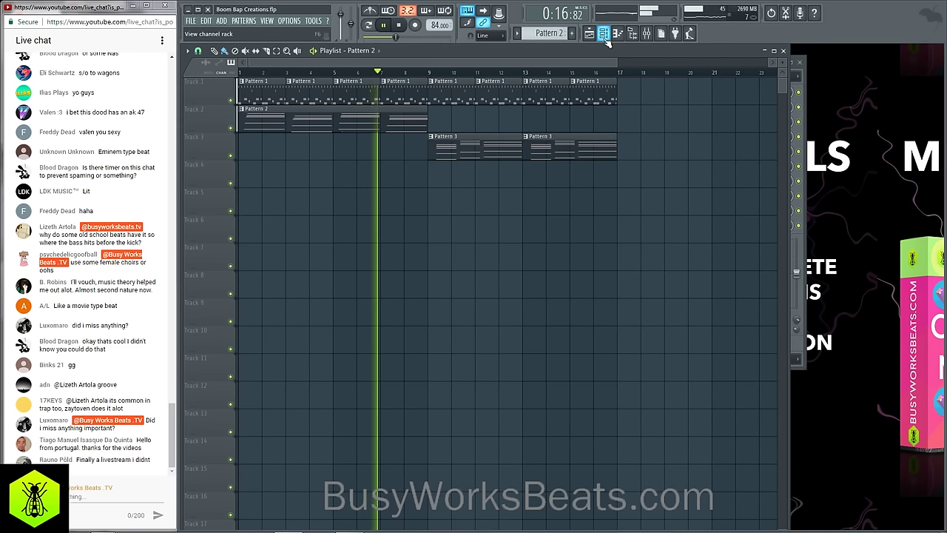
drag(547, 34, 547, 24)
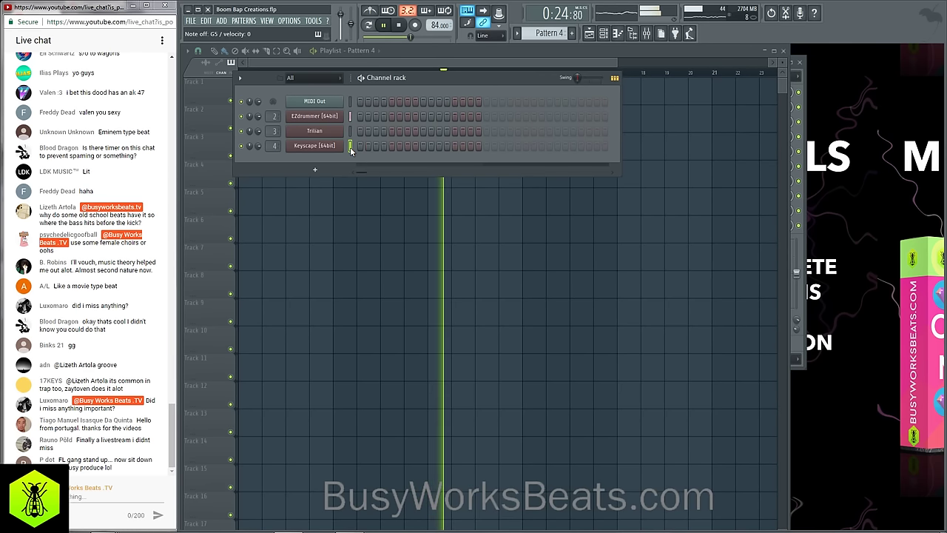
key(space)
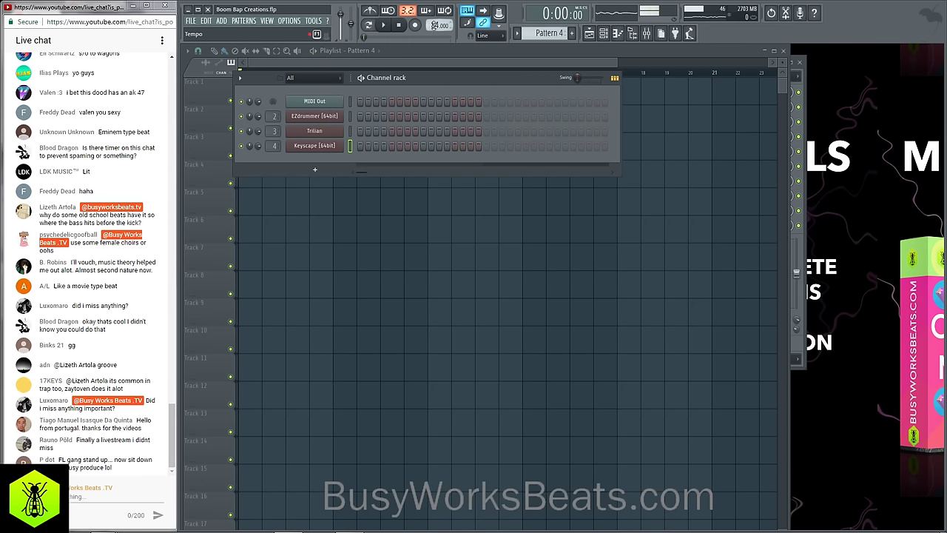
Clone the Keyscape channel and route the copy to mixer track 5.
right_click(323, 151)
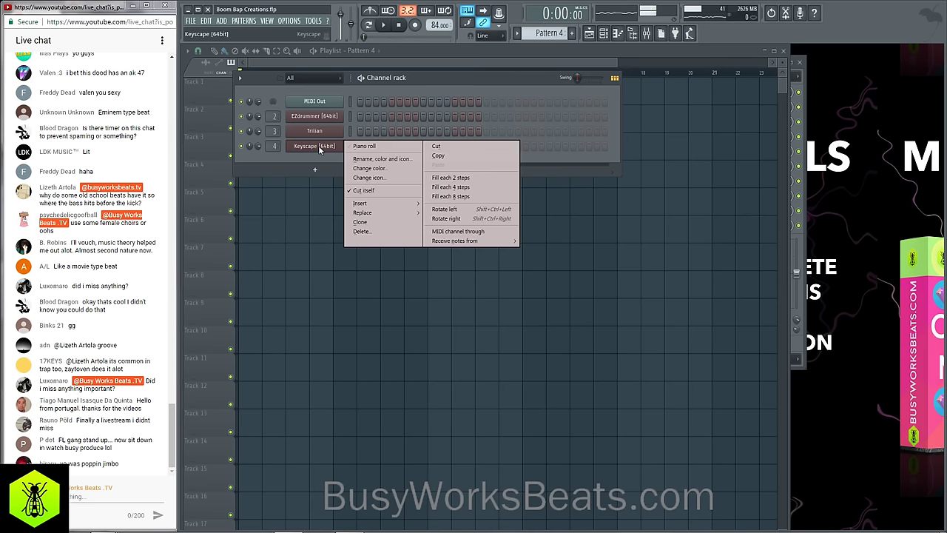
click(363, 222)
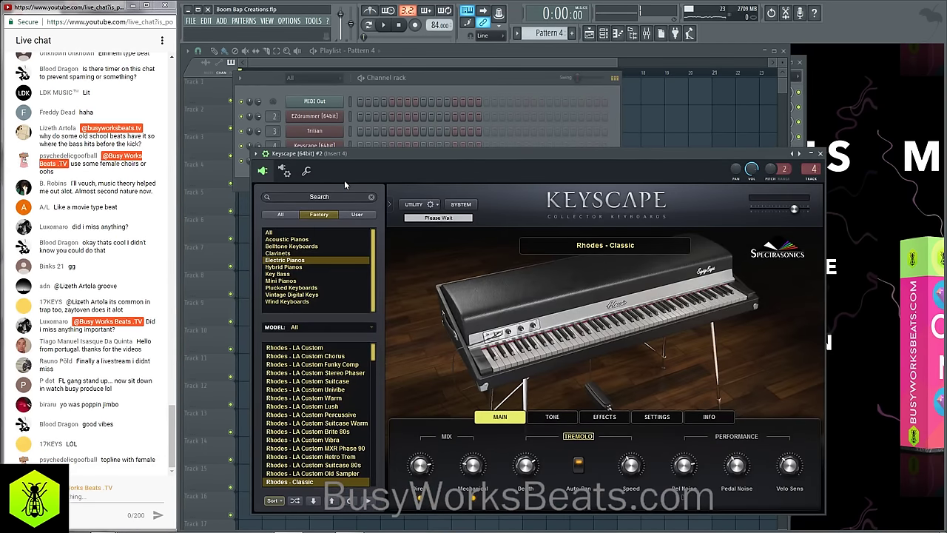
click(411, 78)
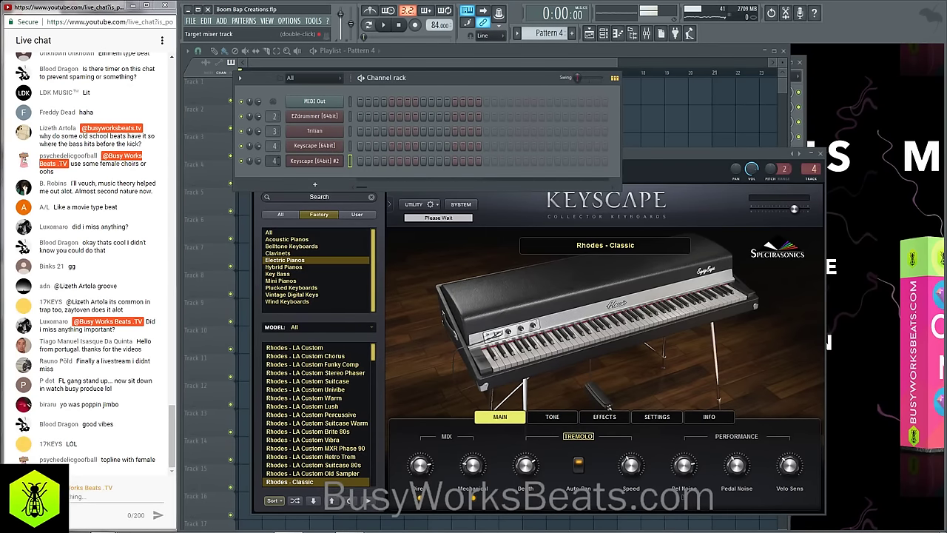
scroll(274, 161, up, 1)
click(648, 159)
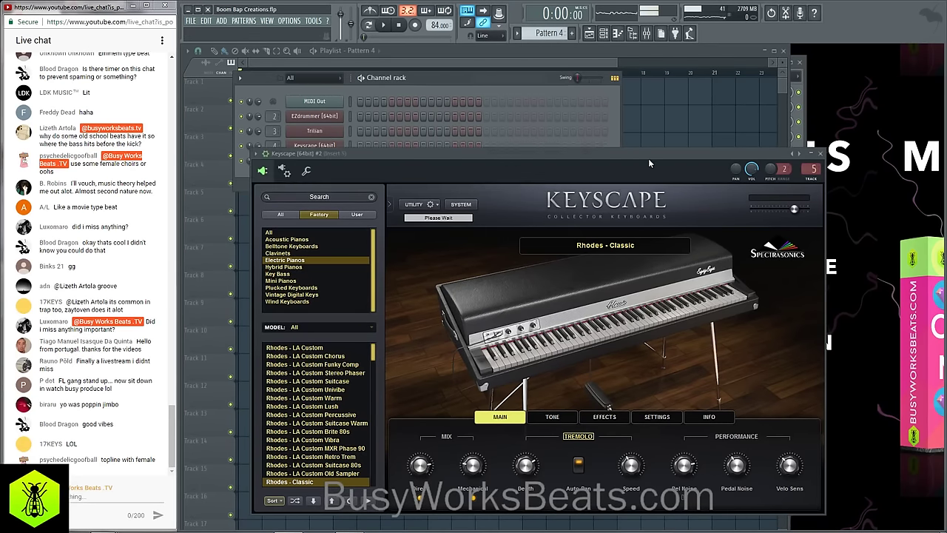
Check the System settings and Utility options of the cloned Keyscape.
click(458, 205)
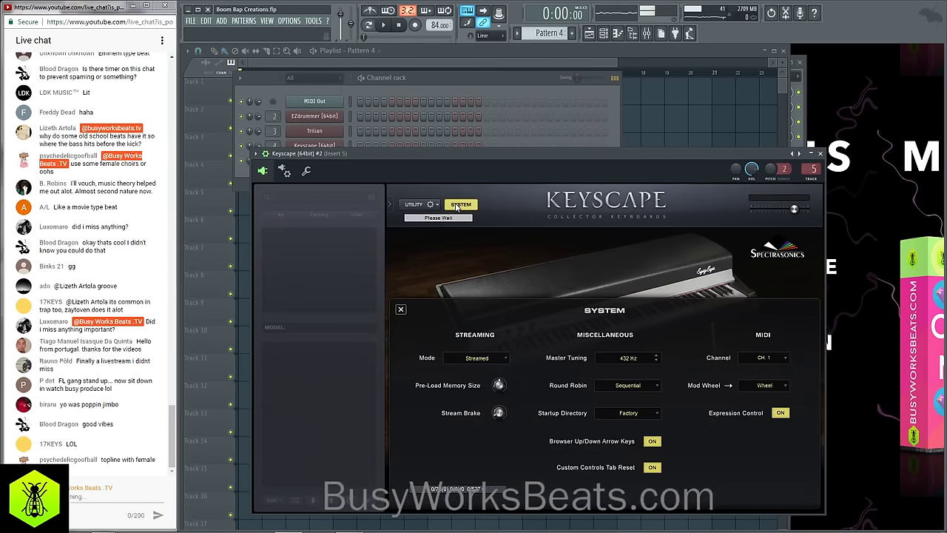
click(401, 309)
click(421, 205)
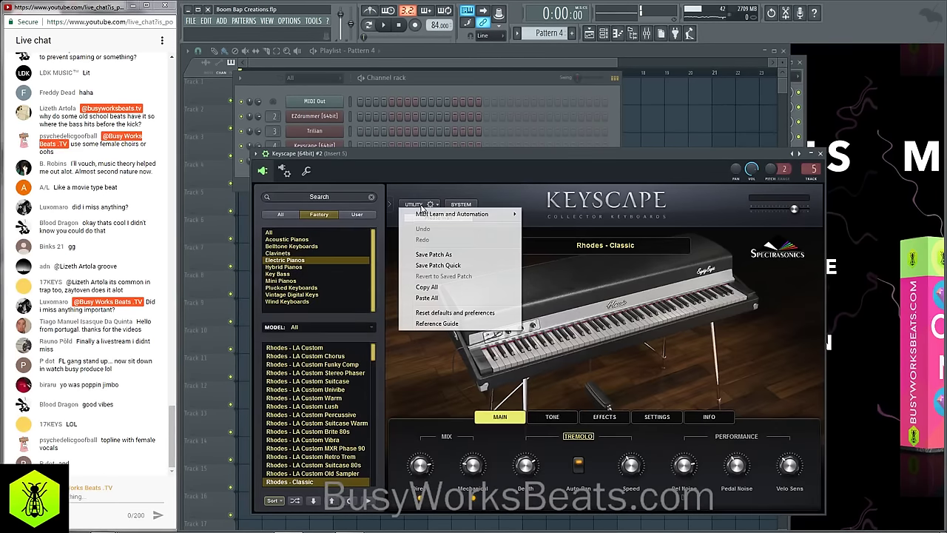
click(447, 179)
click(459, 205)
click(405, 311)
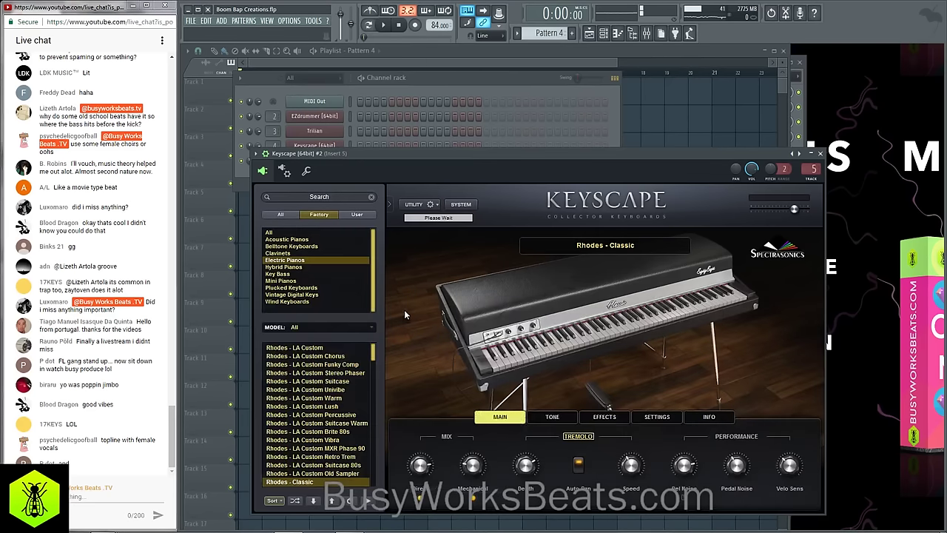
Play the arrangement and try notes over it, switching from the cloned to the original Keyscape channel.
click(441, 80)
key(space)
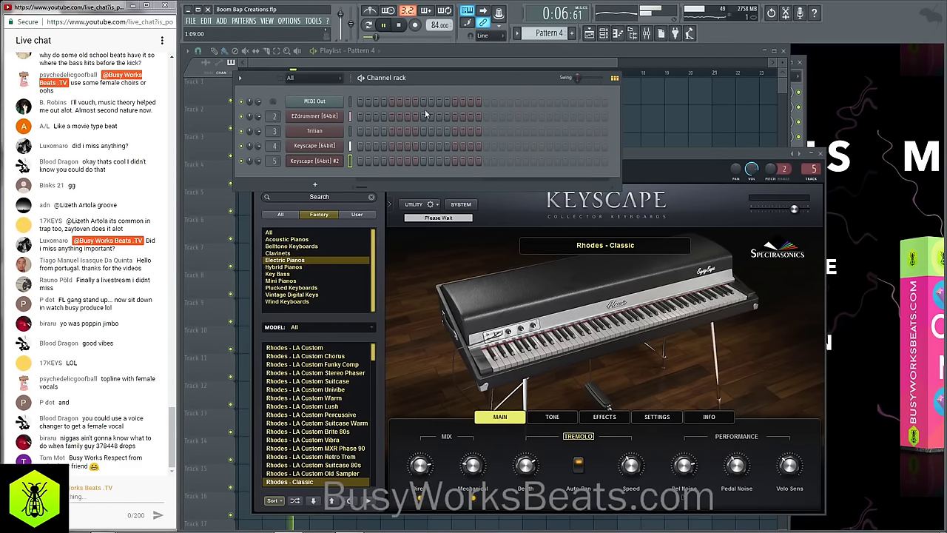
click(350, 147)
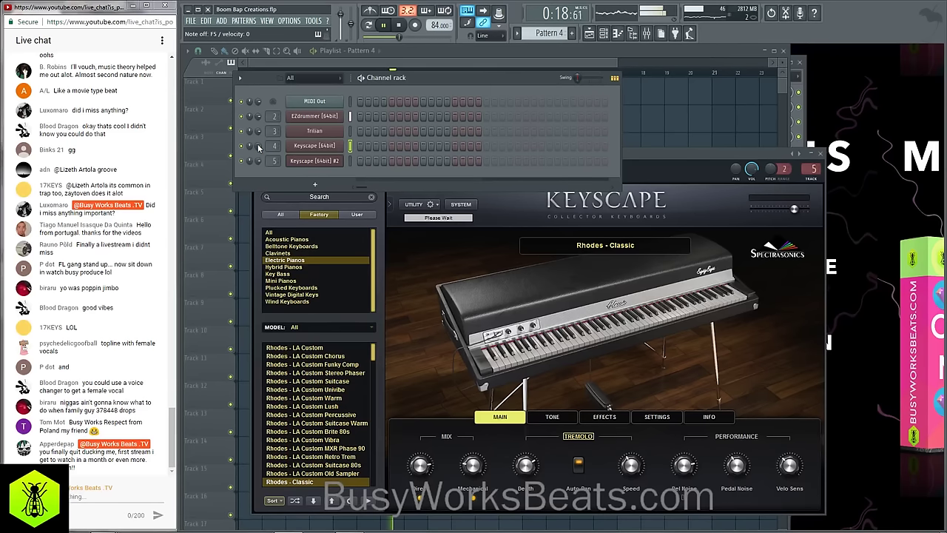
key(space)
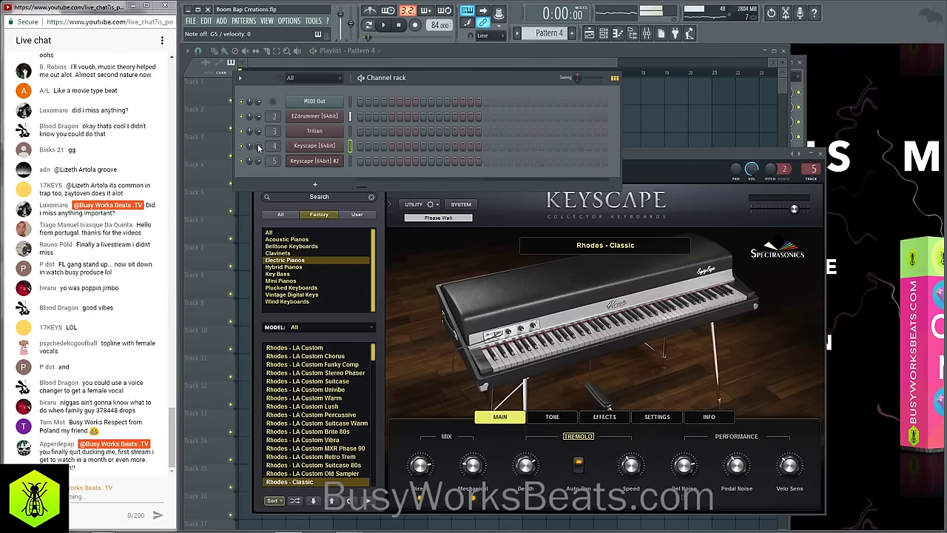
Delete the cloned Keyscape channel and post the live chat message "hopefully keyscape doesn't crash the fl".
right_click(310, 162)
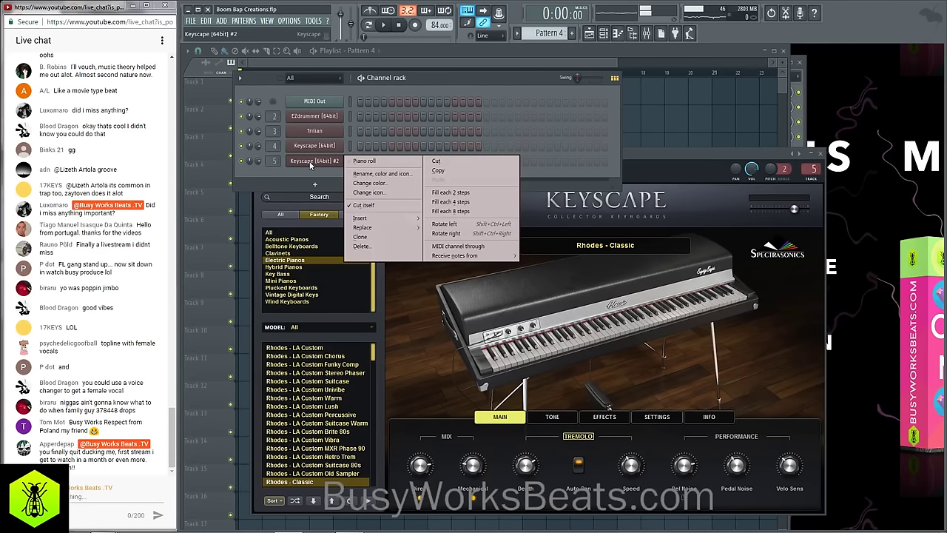
click(659, 170)
drag(334, 154, 397, 200)
right_click(339, 161)
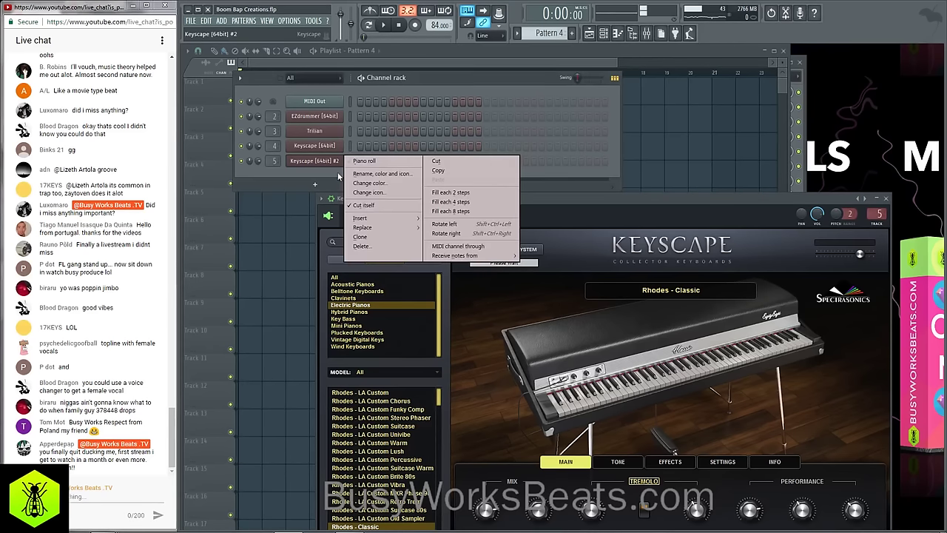
click(376, 247)
click(527, 295)
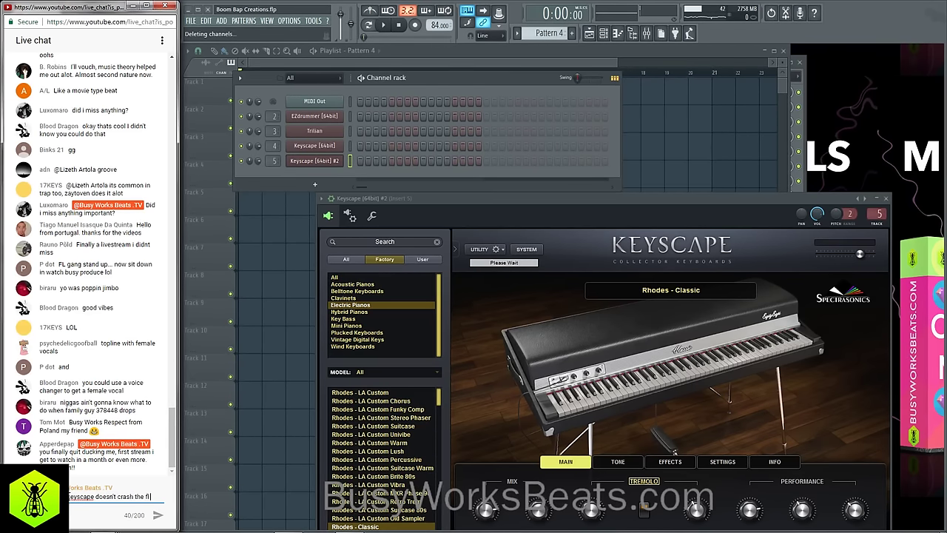
key(Return)
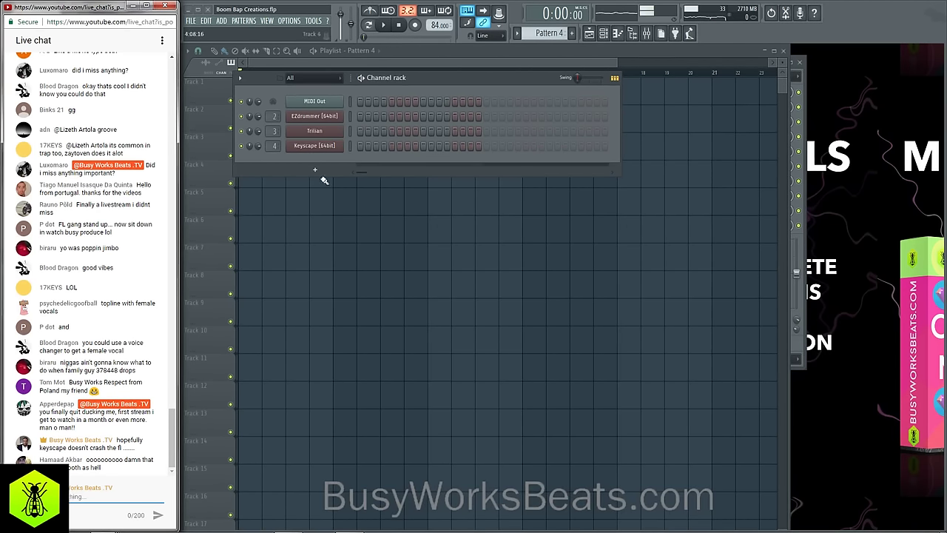
Save the project as a new version and audition notes on the Keyscape channel over the playback.
click(201, 22)
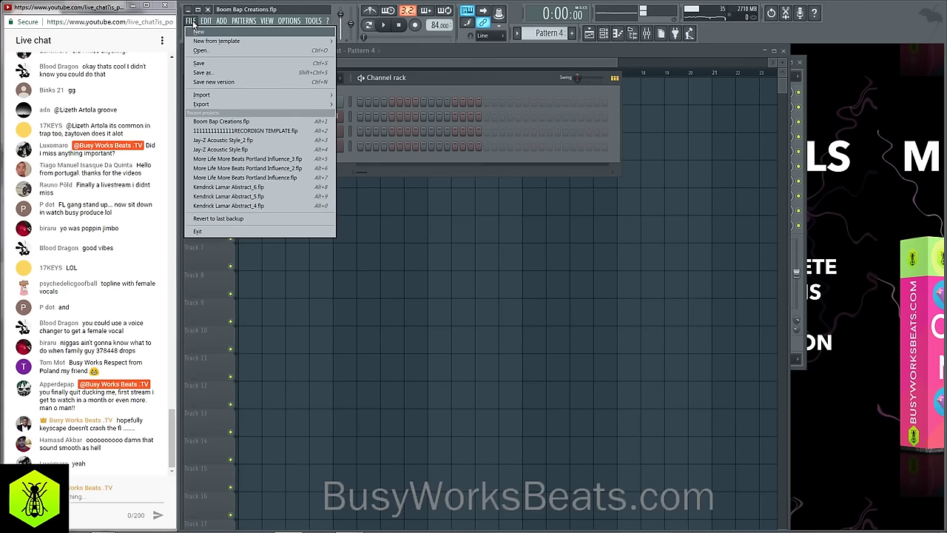
click(222, 83)
click(352, 147)
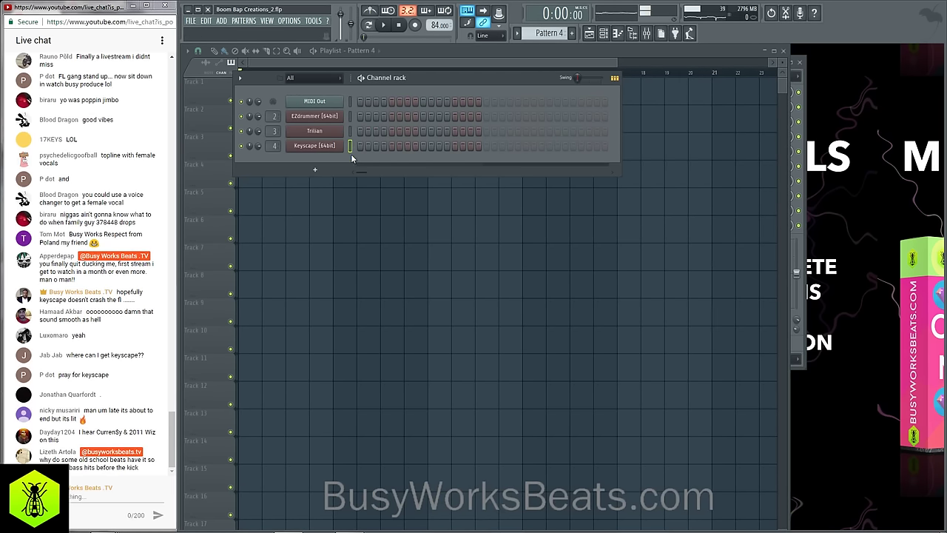
key(space)
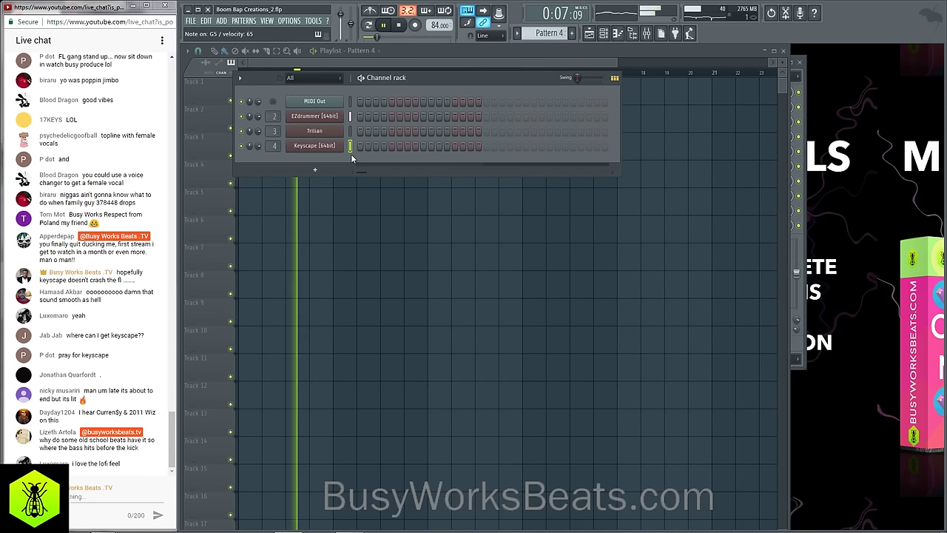
key(space)
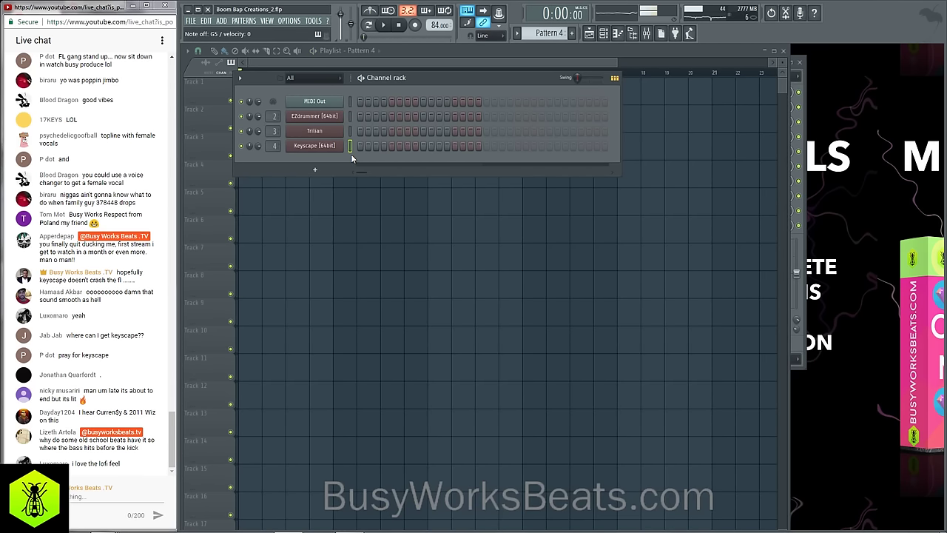
Record a Keyscape melody into Pattern 4 over the first eight bars of the arrangement, turn recording off and play it back.
click(415, 26)
click(462, 320)
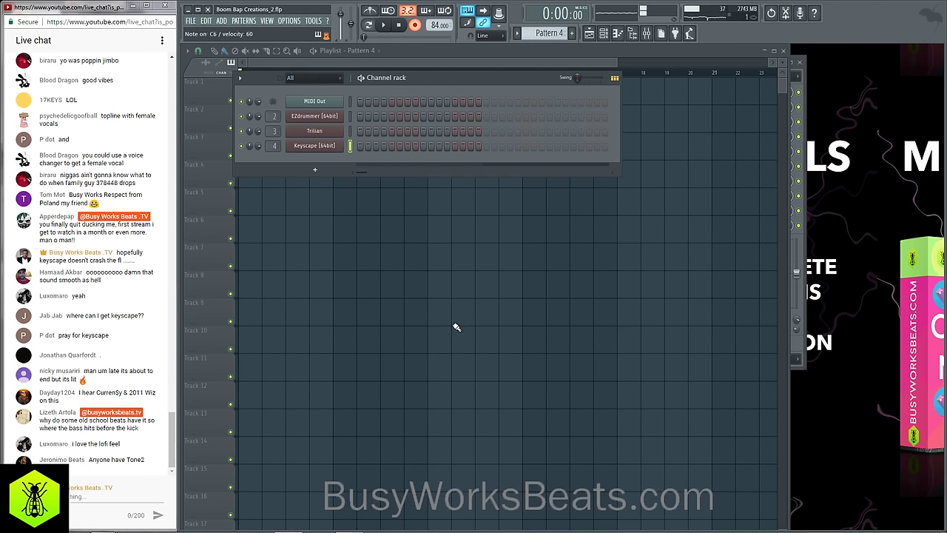
key(space)
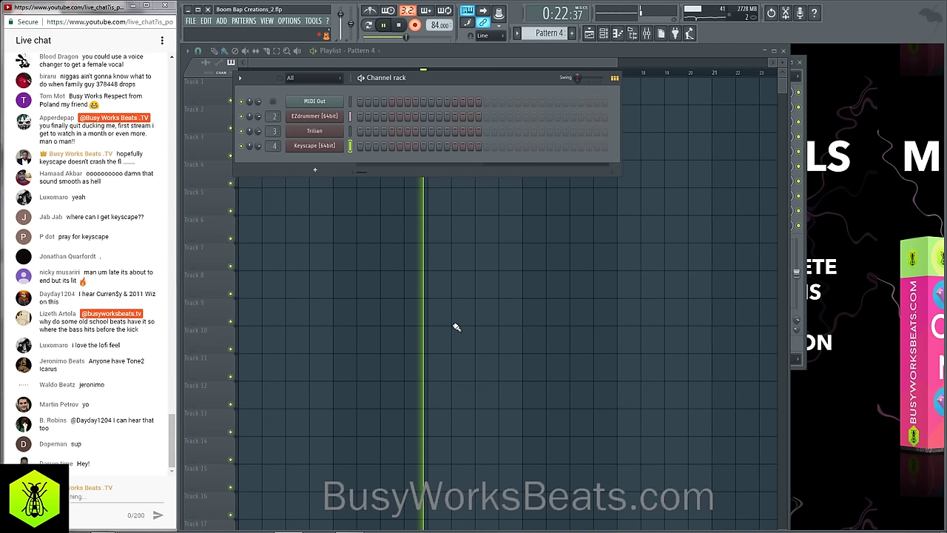
key(space)
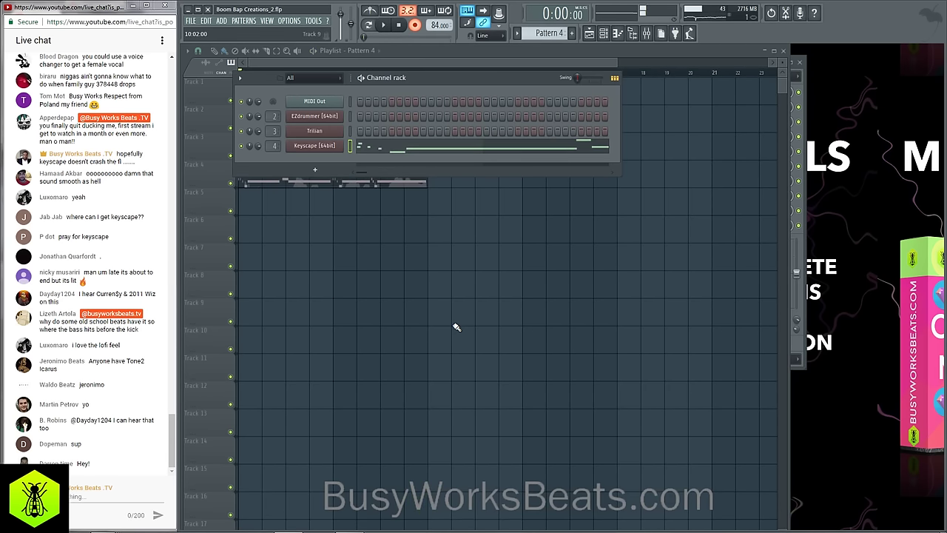
click(416, 26)
key(space)
click(341, 179)
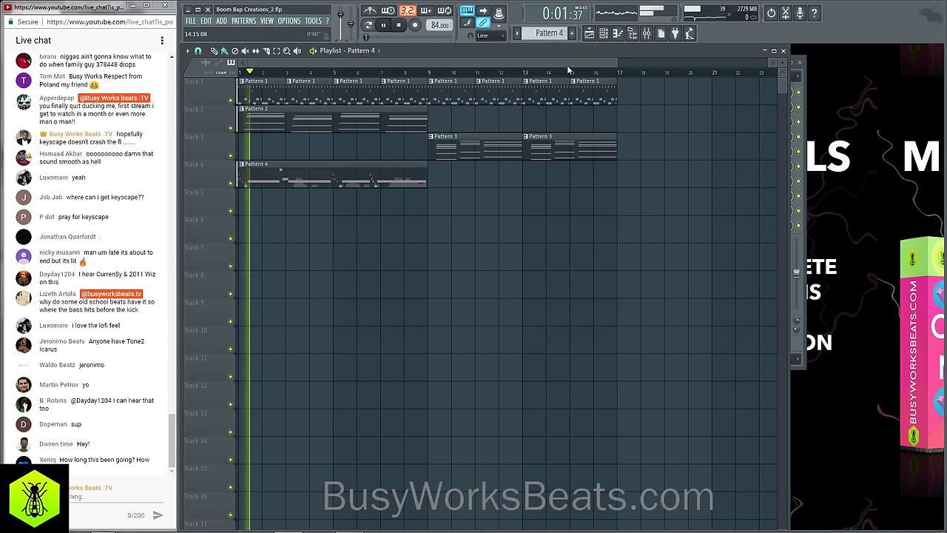
Open Pattern 4's Keyscape notes in the piano roll, change the snap setting and stop playback.
click(605, 33)
click(372, 148)
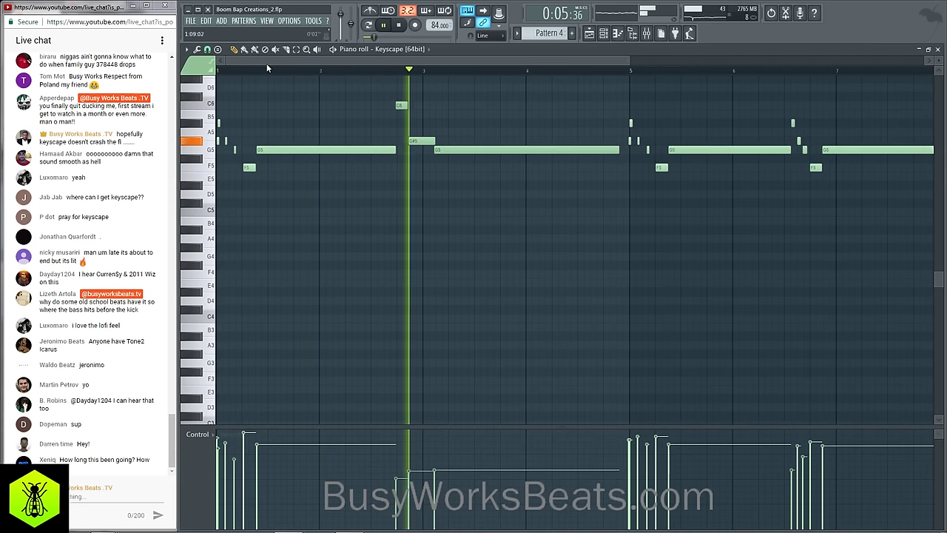
click(207, 49)
click(229, 96)
key(space)
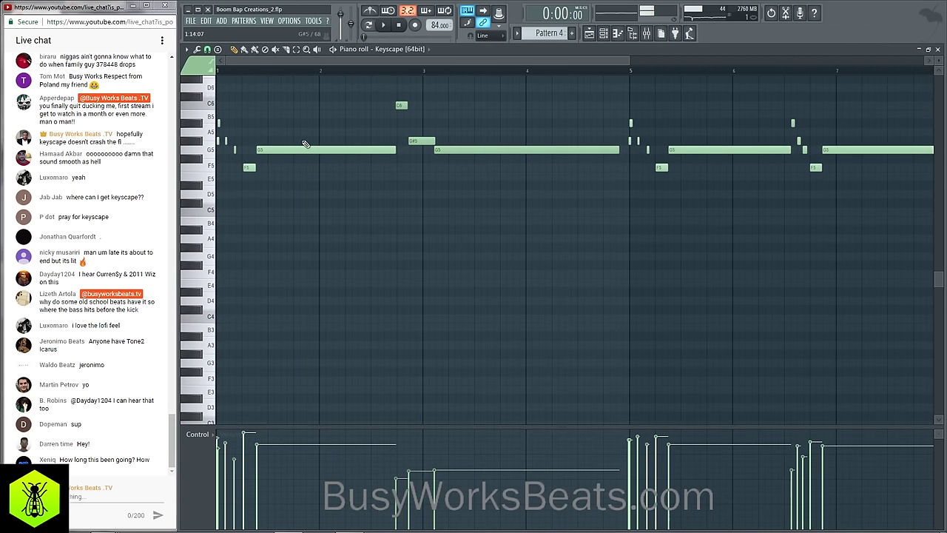
Select all the recorded Keyscape notes, check their timing up close and during playback, and return to the playlist.
key(ctrl+a)
scroll(400, 78, up, 8)
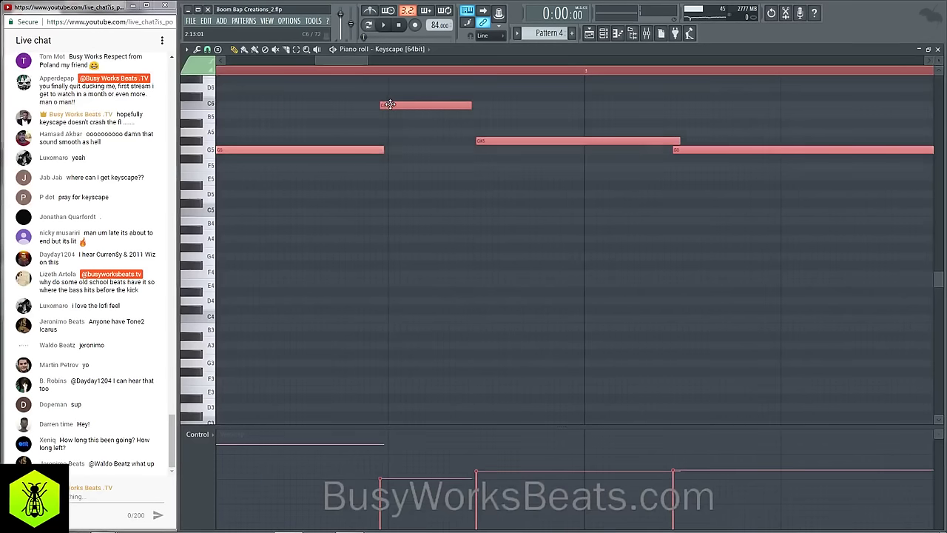
key(space)
scroll(381, 77, down, 3)
scroll(382, 77, down, 4)
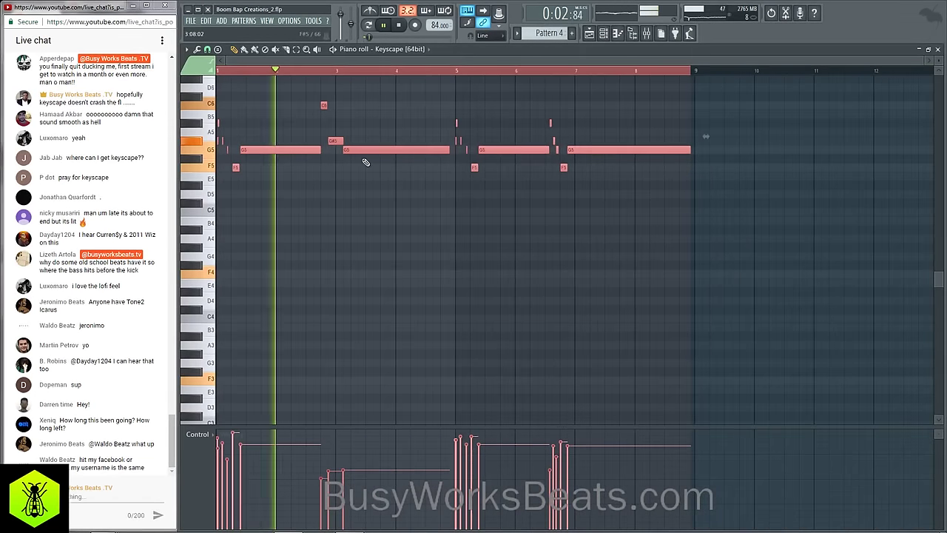
click(936, 49)
key(F6)
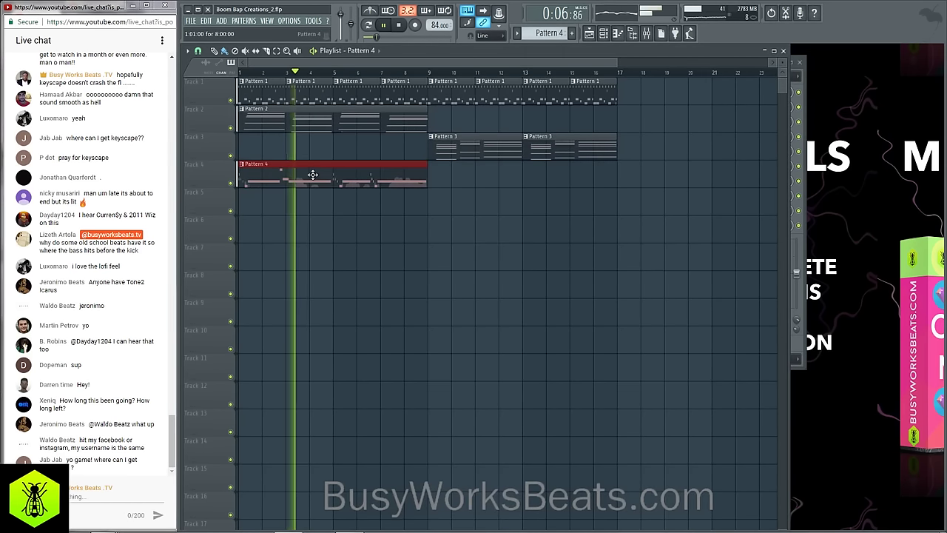
Duplicate the Pattern 4 clip so the copy starts at bar 9, and audition the arrangement from bar 9.
key(ctrl+b)
key(space)
click(429, 74)
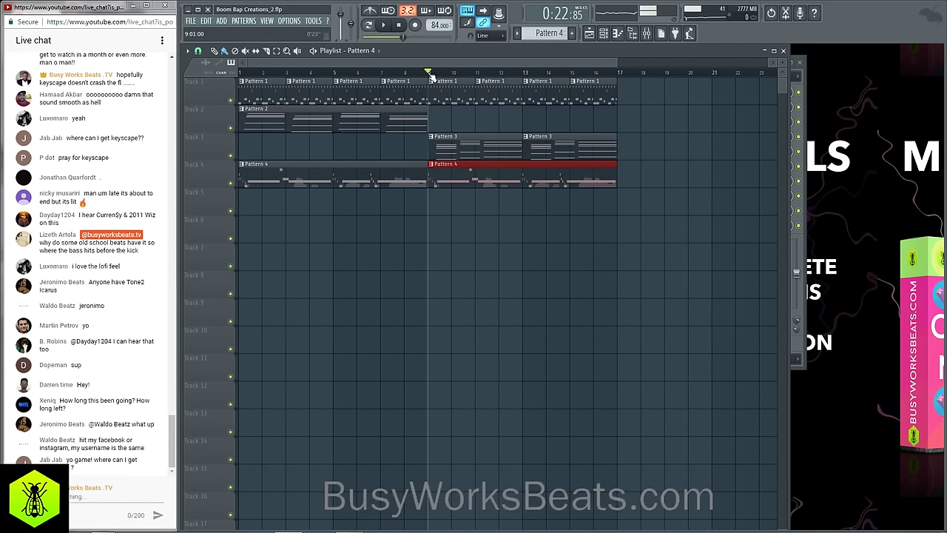
click(443, 294)
key(space)
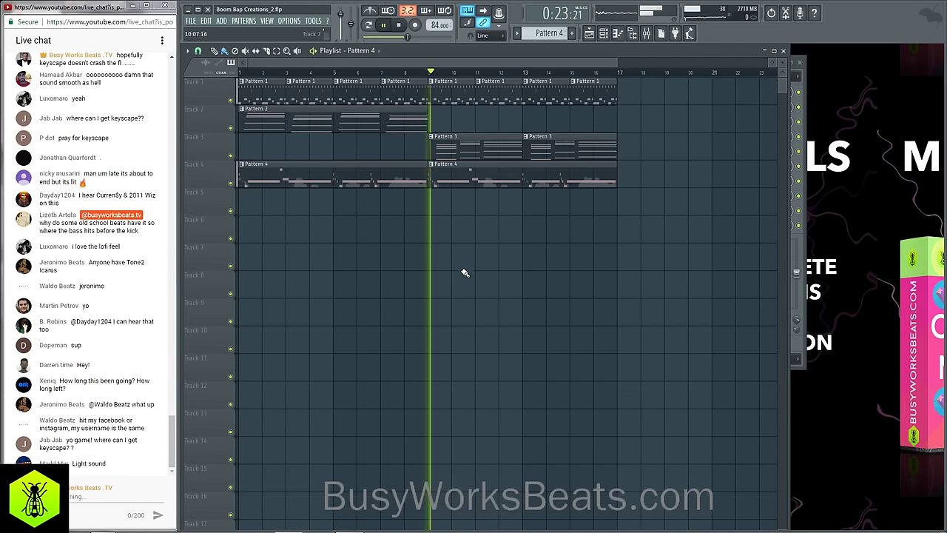
key(space)
key(space)
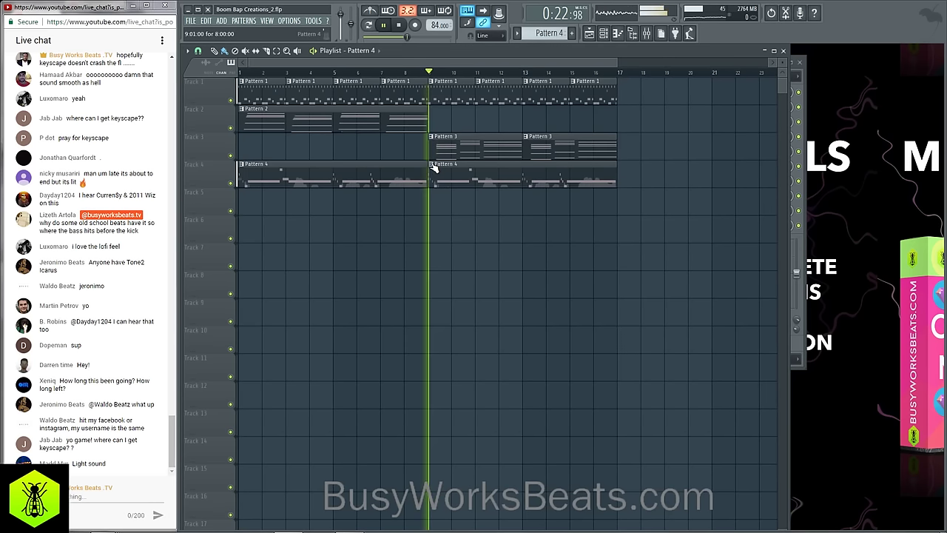
key(space)
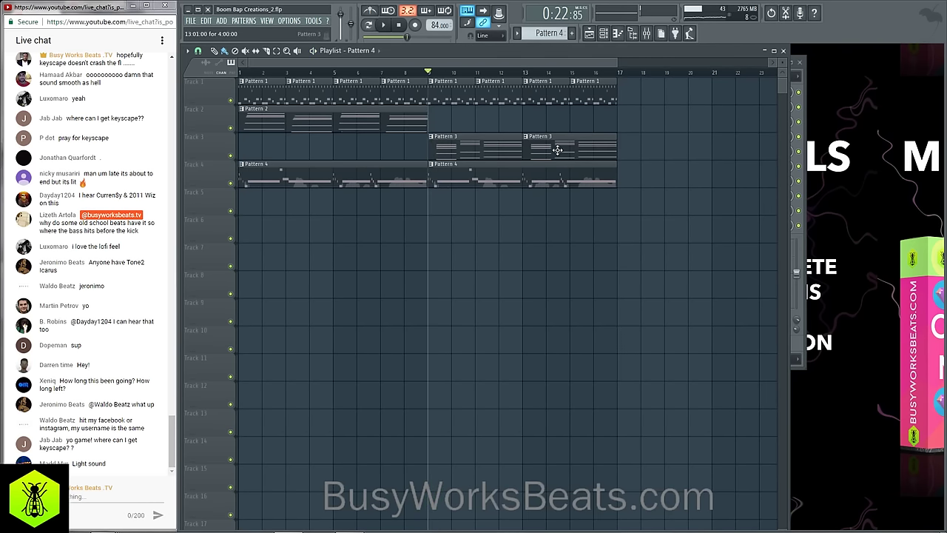
Delete both Pattern 3 clips and place a copy of the Pattern 2 clip at bar 9 on Track 2.
right_click(556, 150)
right_click(486, 144)
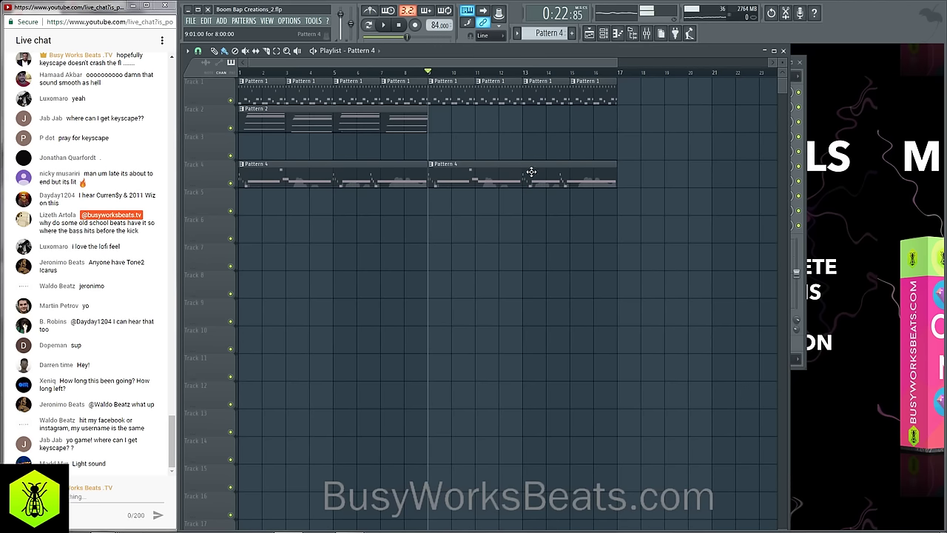
mouse_move(476, 174)
mouse_down()
mouse_move(474, 127)
mouse_move(477, 174)
mouse_up()
drag(324, 124, 523, 131)
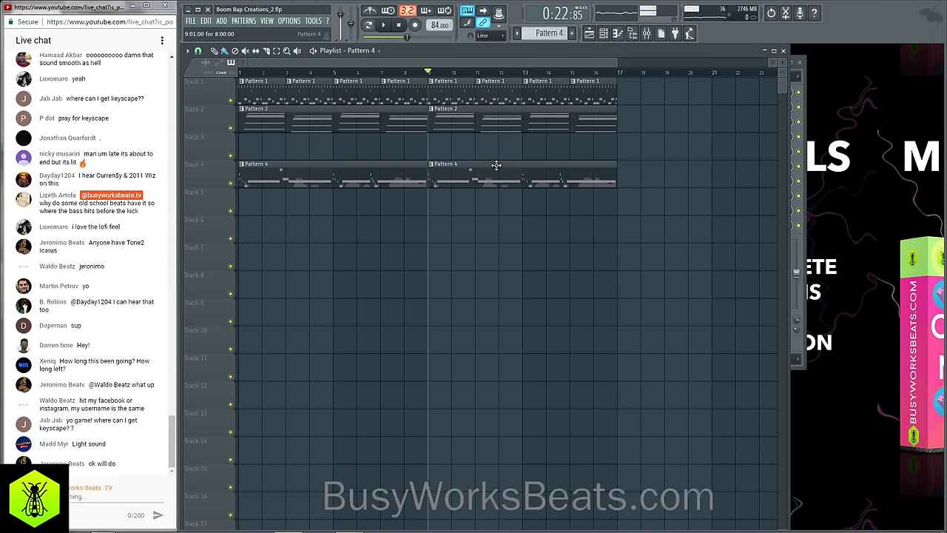
Create Pattern 5, open the Trilian channel's instrument and start playback of the arrangement.
click(590, 33)
click(590, 33)
key(space)
click(604, 33)
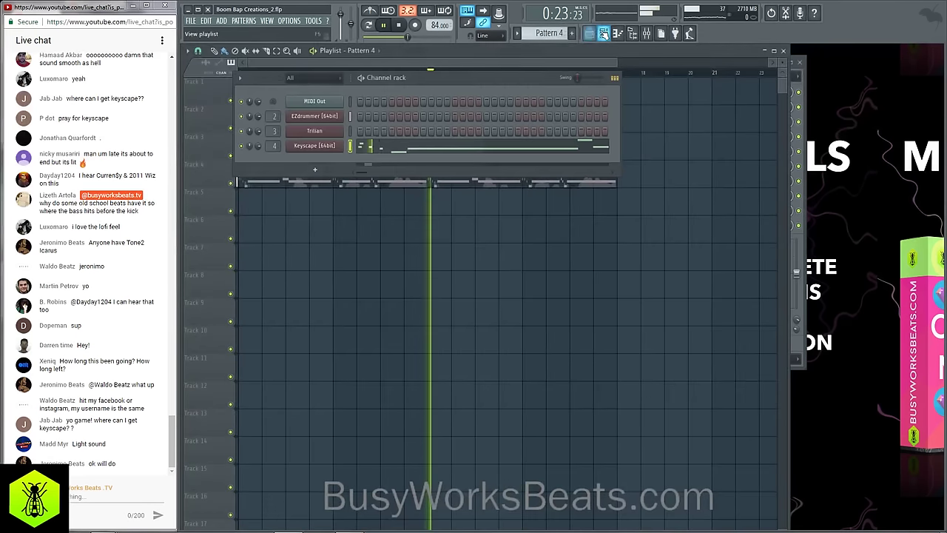
key(space)
click(572, 33)
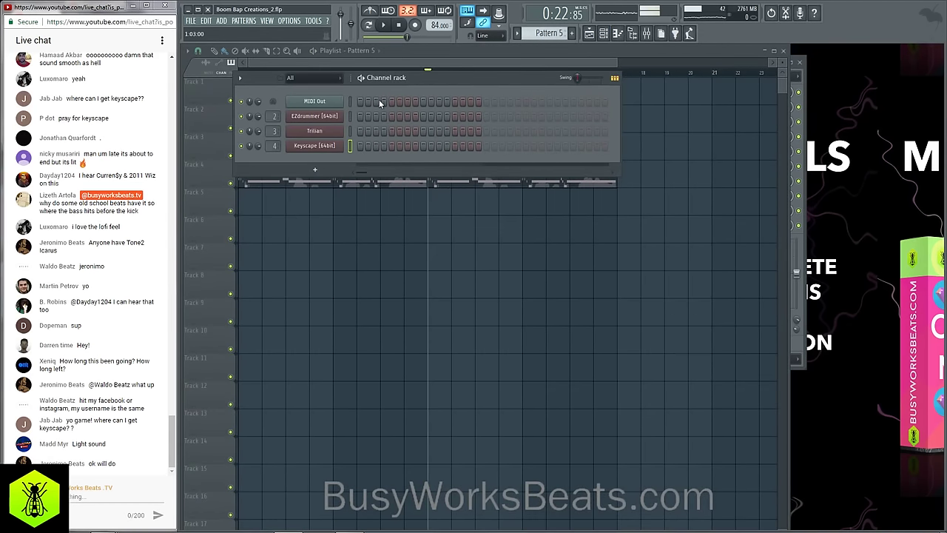
click(327, 129)
key(space)
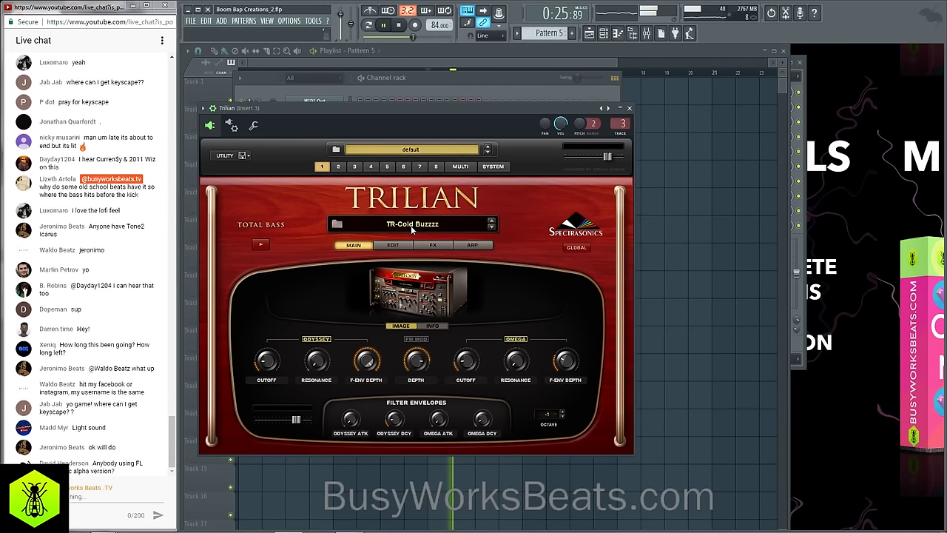
Browse Trilian's patches of the type "Bass - Electric Fingered" and close the patch browser.
click(413, 224)
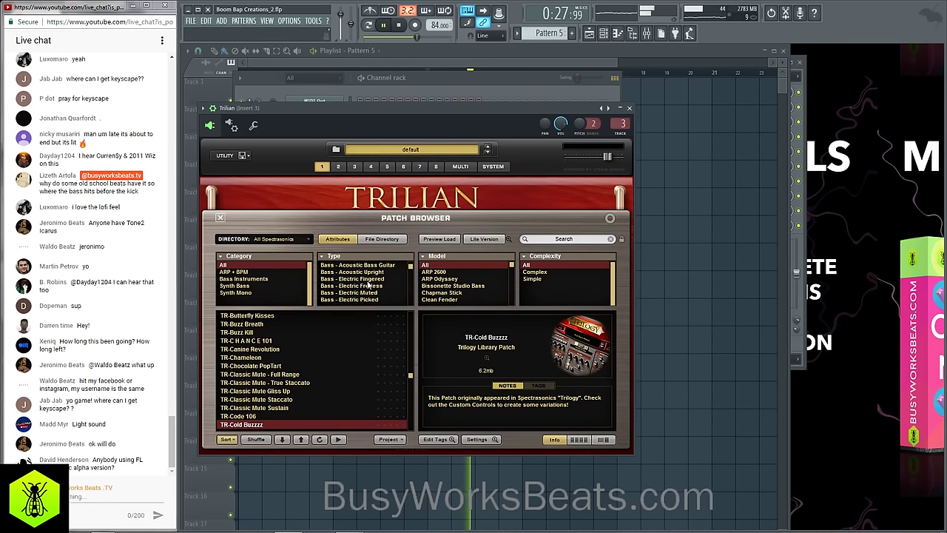
click(364, 279)
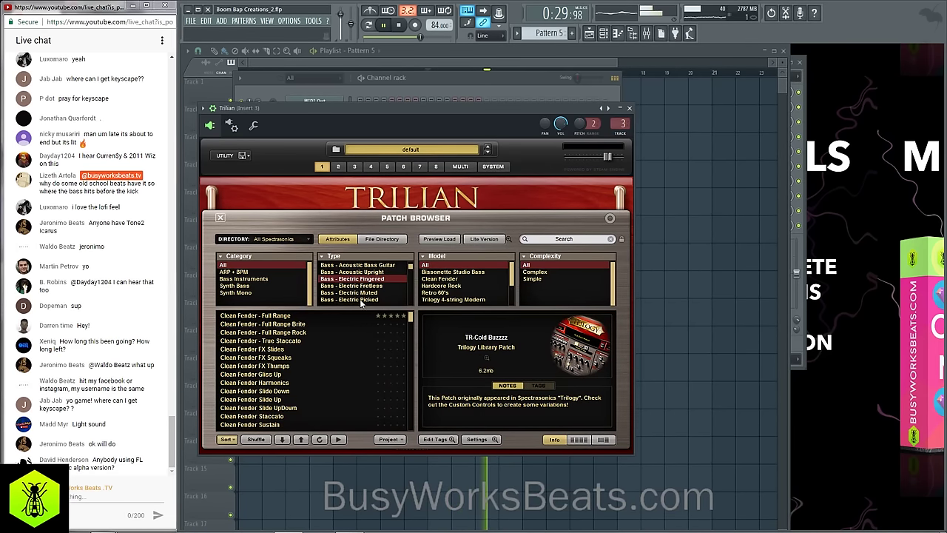
scroll(324, 345, down, 15)
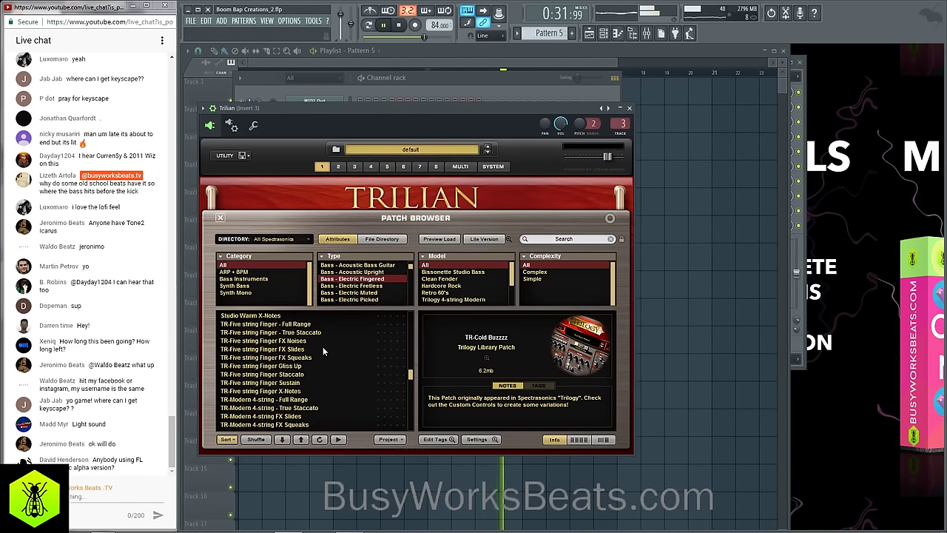
scroll(323, 347, down, 12)
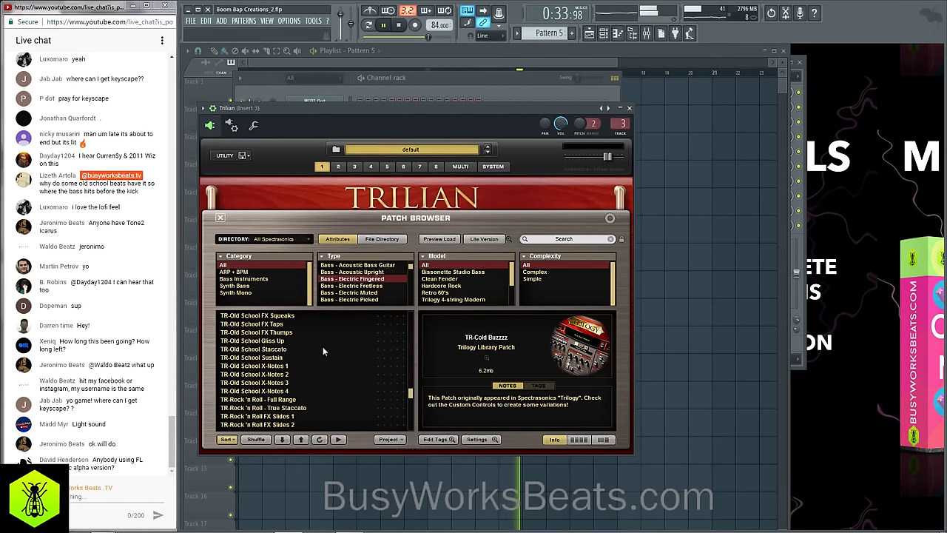
scroll(322, 346, up, 2)
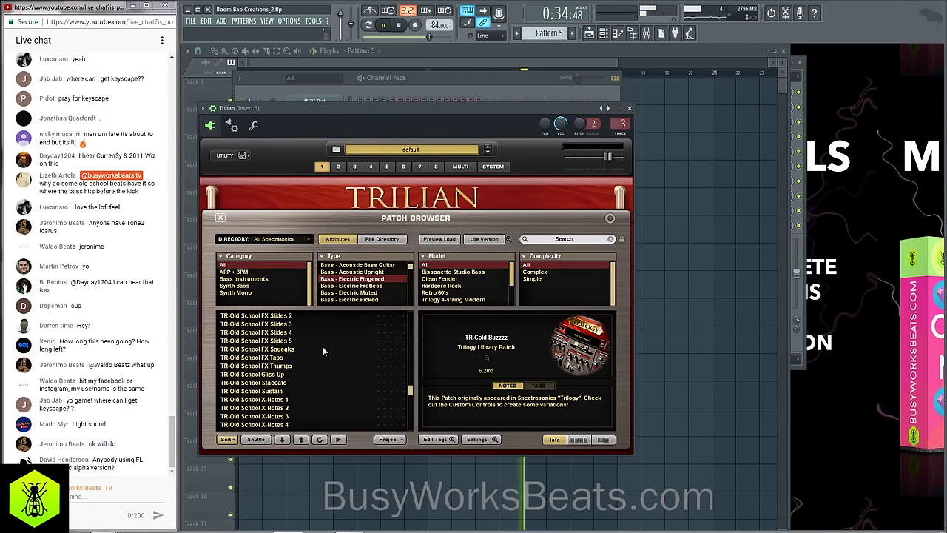
click(220, 218)
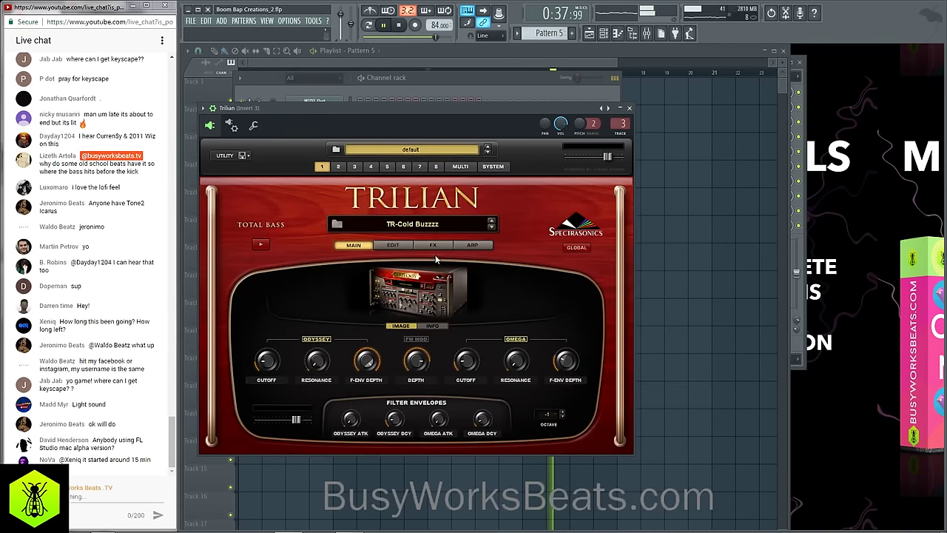
Search Trilian's patches for "hip" and, with all types included, for "hiphop", and audition the patch Oberheim HipHop.
click(400, 222)
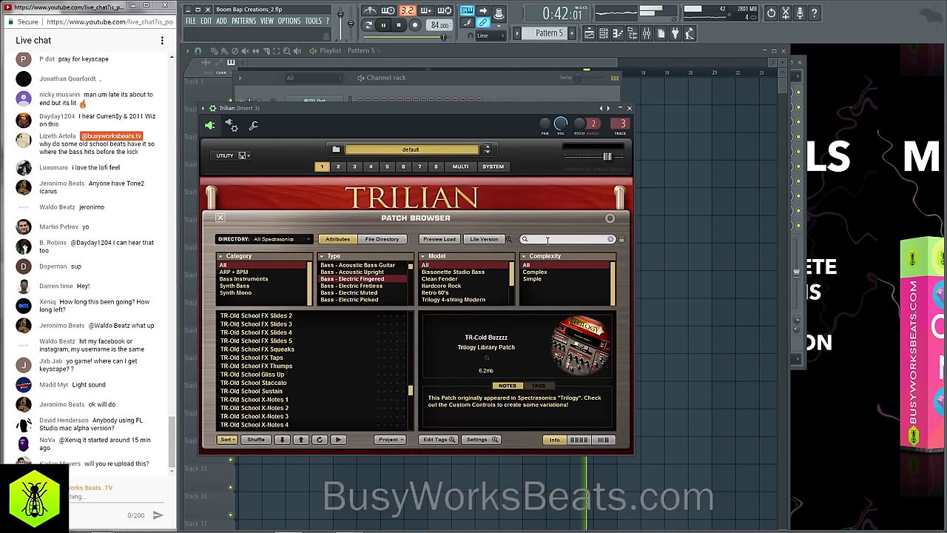
key(Return)
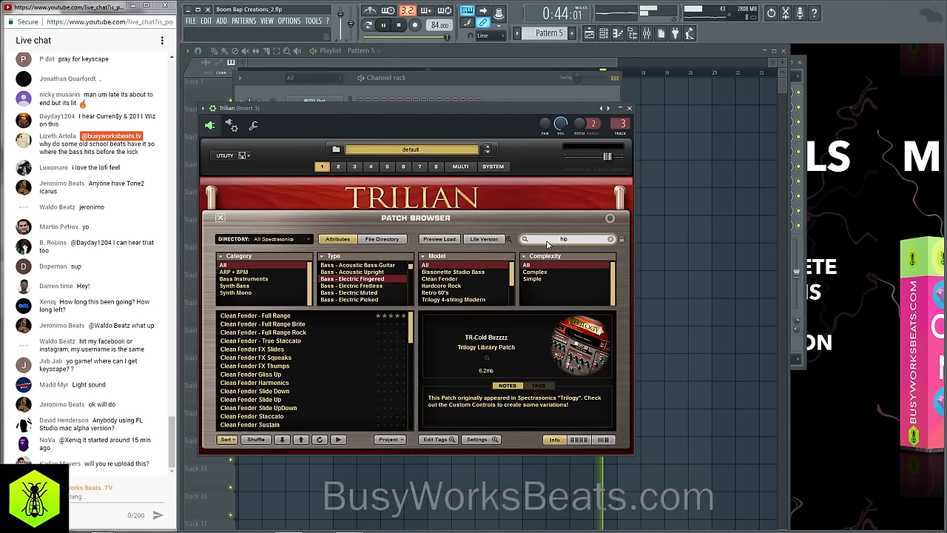
mouse_move(412, 331)
mouse_down()
mouse_move(415, 399)
mouse_move(418, 319)
mouse_up()
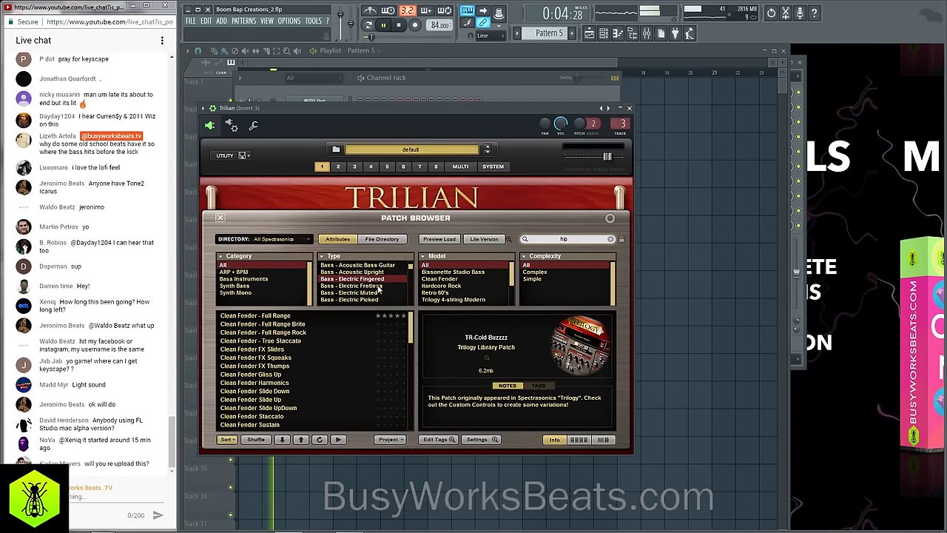
scroll(377, 273, up, 1)
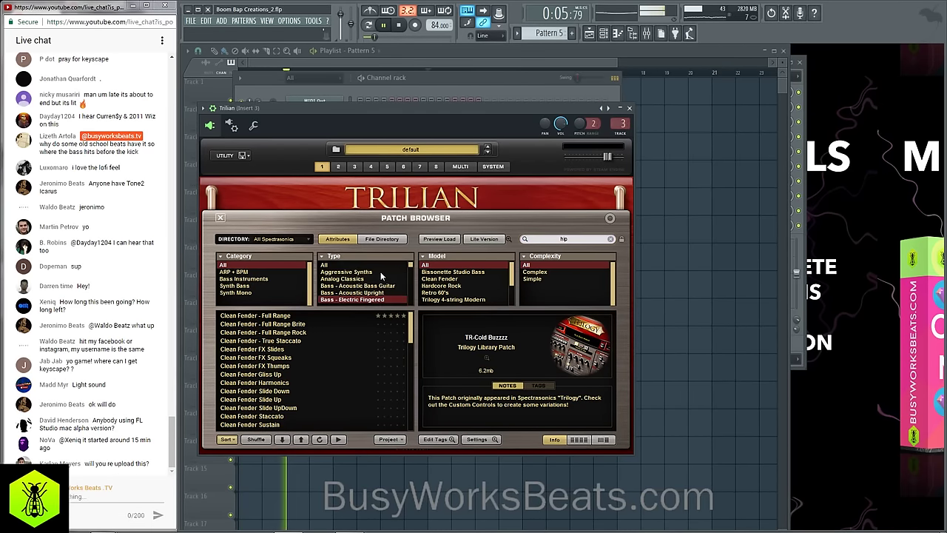
click(333, 265)
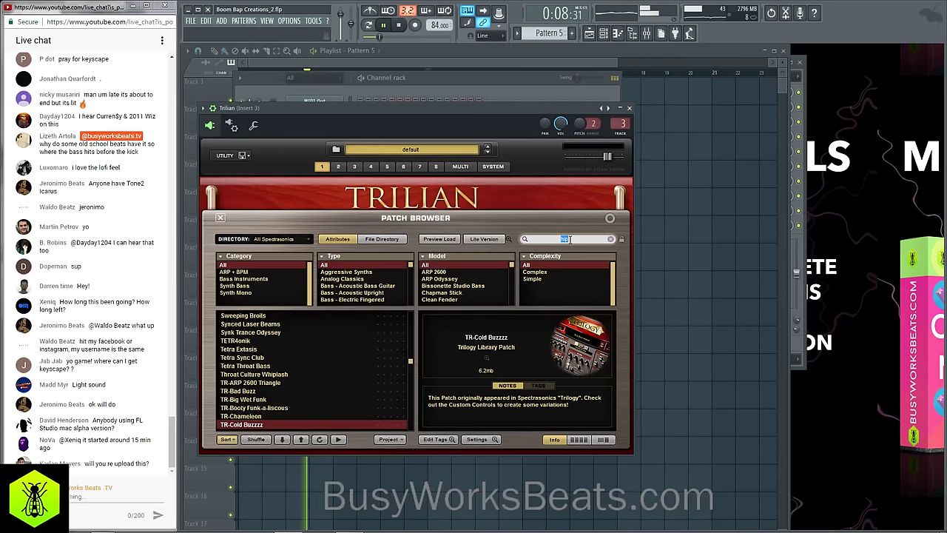
key(Return)
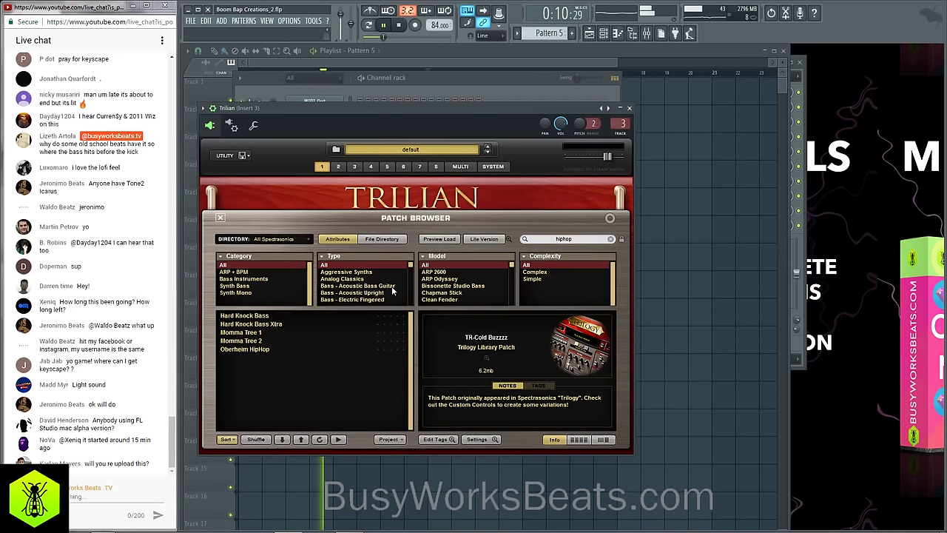
click(258, 349)
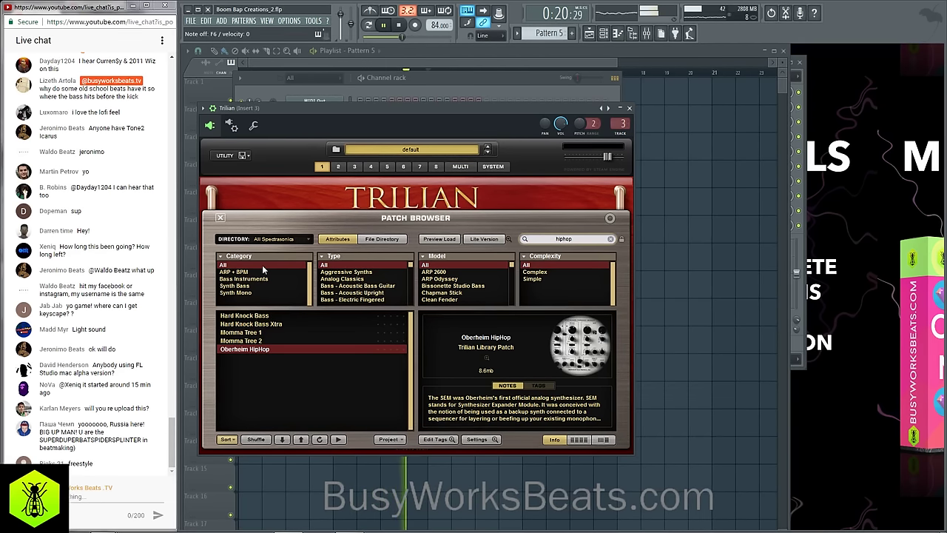
Filter the patches to "Bass - Electric Fingered", clear the search and choose the patch "Studio Warm - Full Range".
click(367, 299)
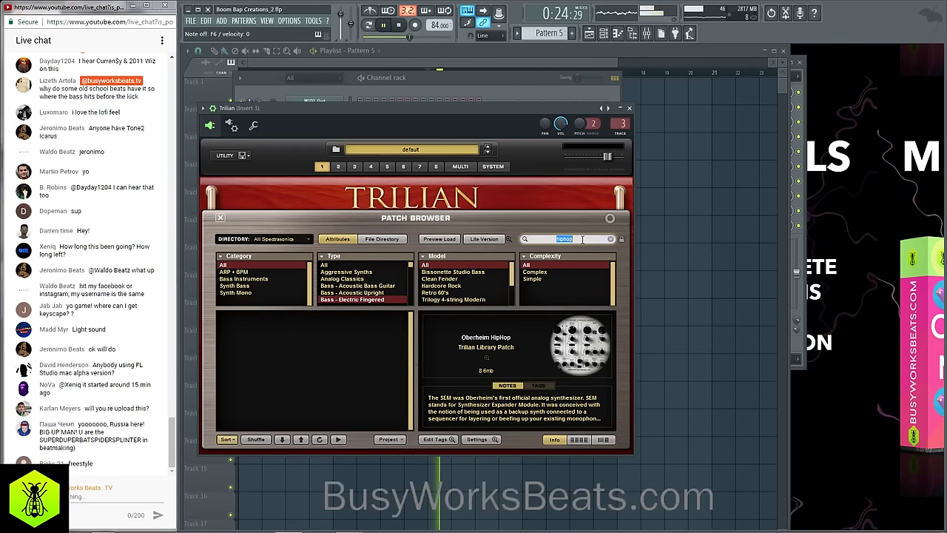
key(BackSpace)
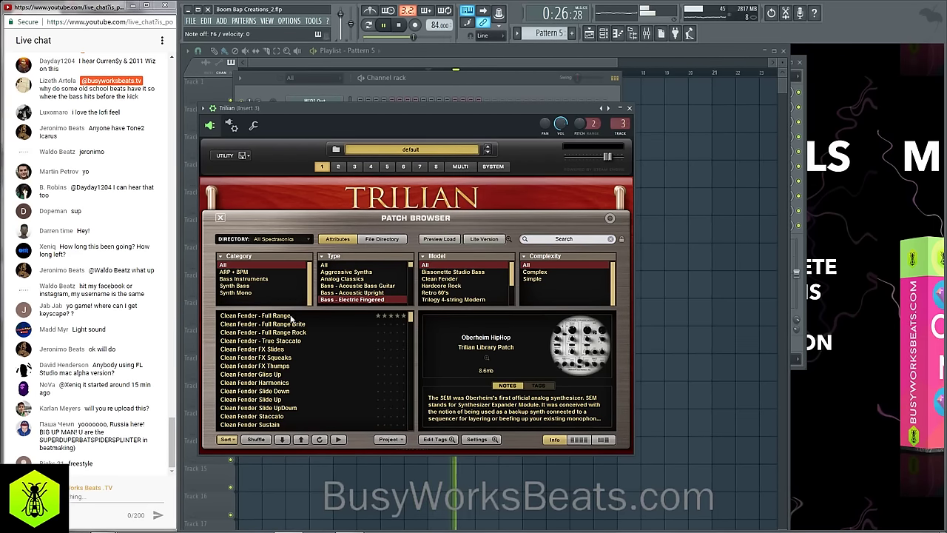
drag(409, 316, 414, 365)
scroll(414, 365, up, 3)
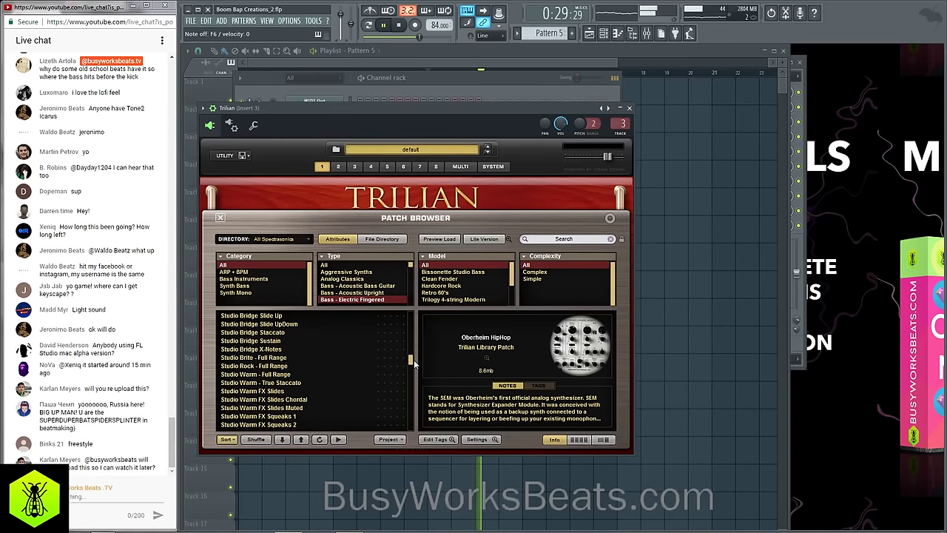
click(269, 375)
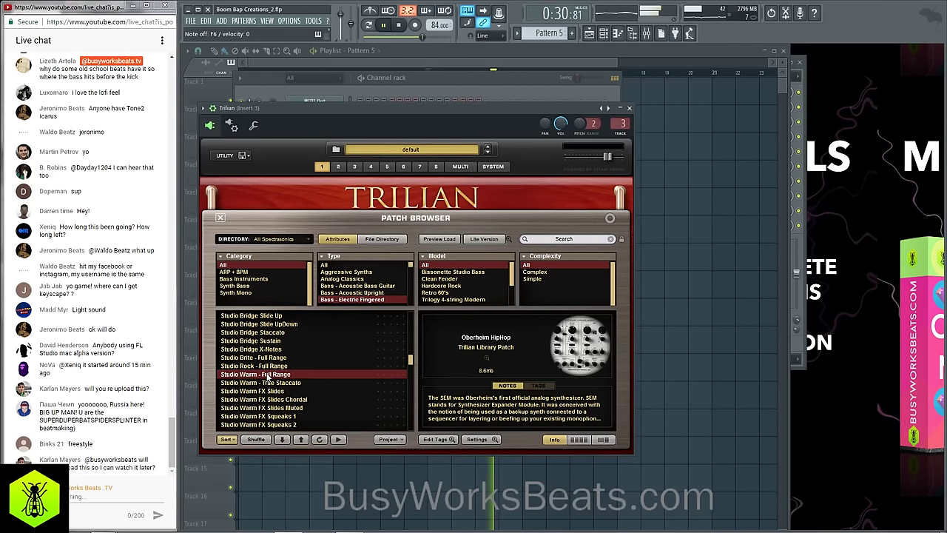
Close the Trilian window, stop playback and open the Keyscape channel's instrument to check its patch.
click(630, 109)
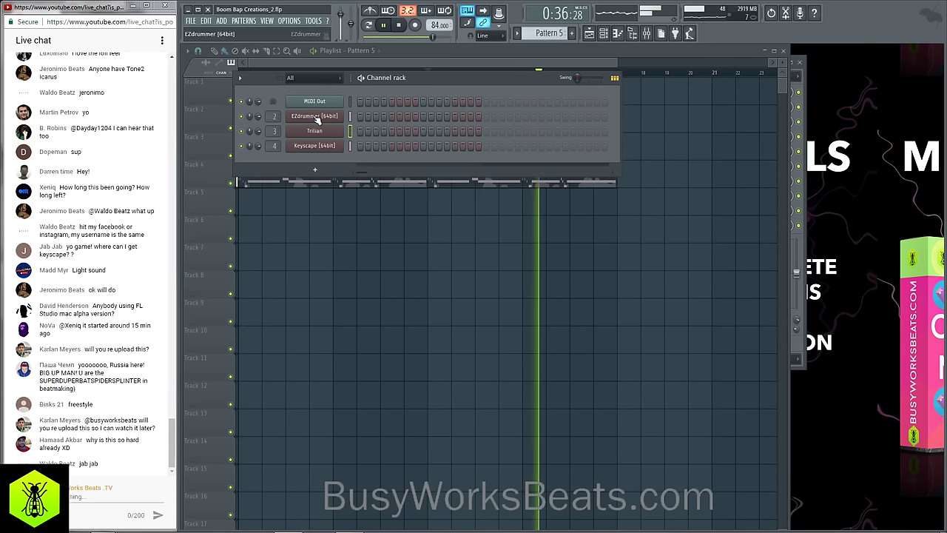
key(space)
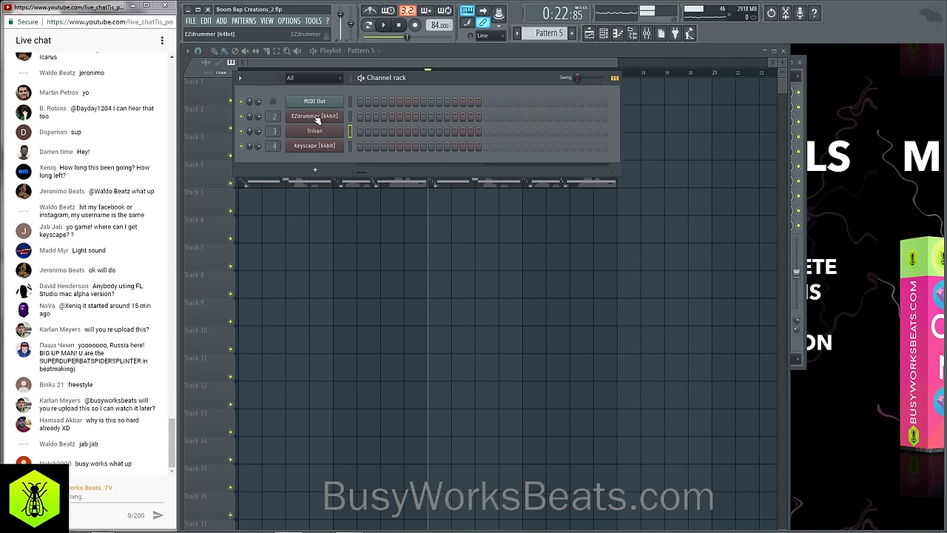
key(F6)
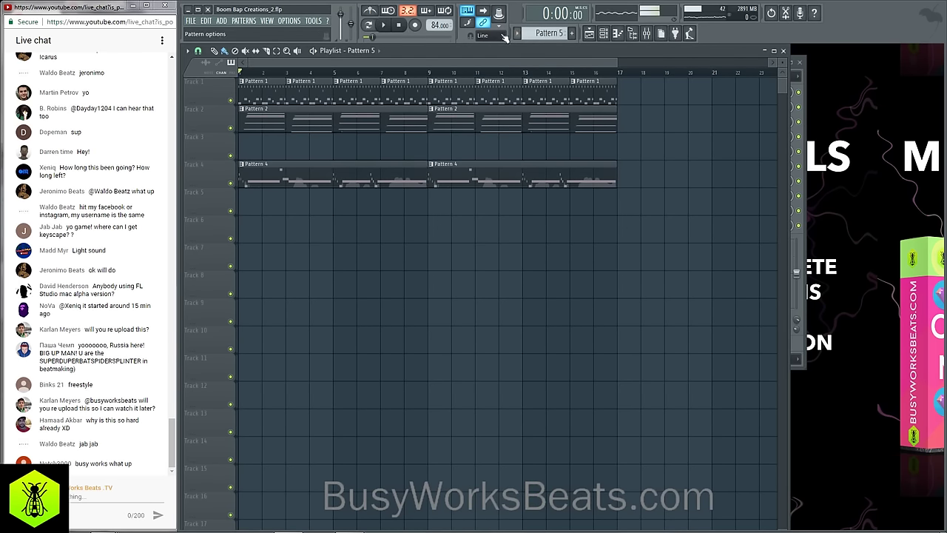
key(F6)
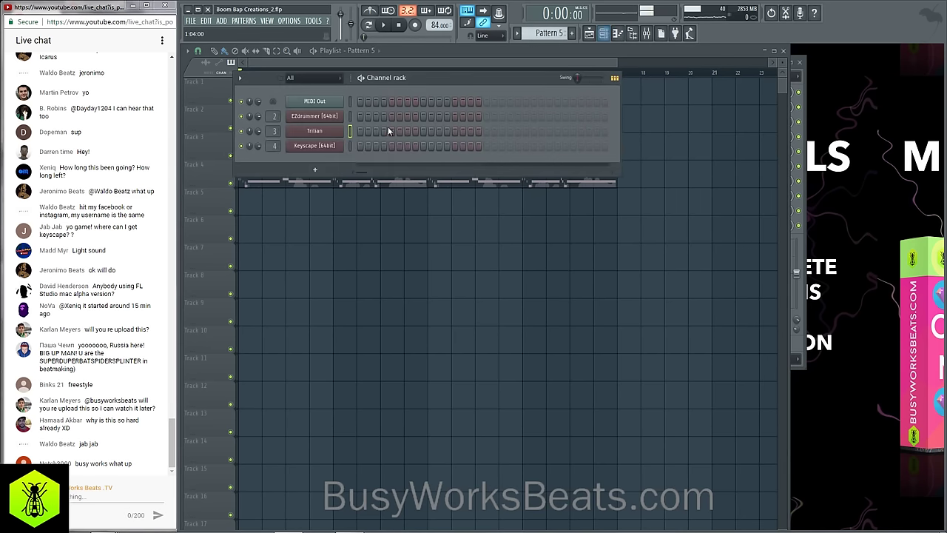
click(333, 146)
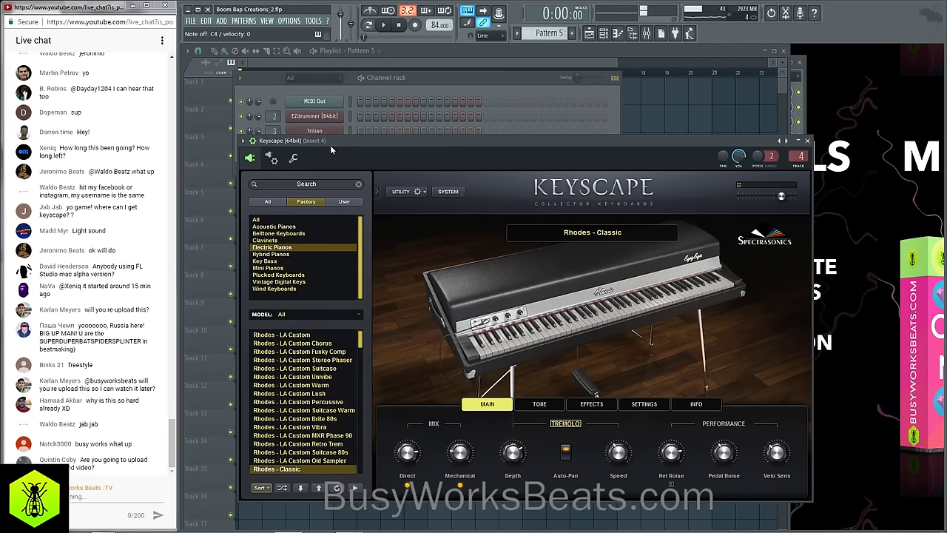
click(653, 104)
Mute playlist tracks 2 and 4 and play back the arrangement with only the drum patterns.
click(230, 128)
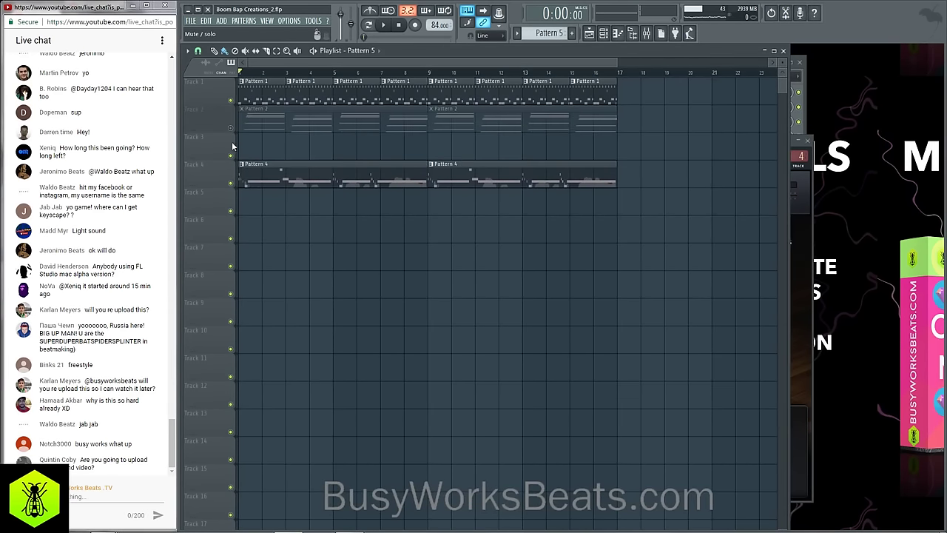
click(231, 183)
key(space)
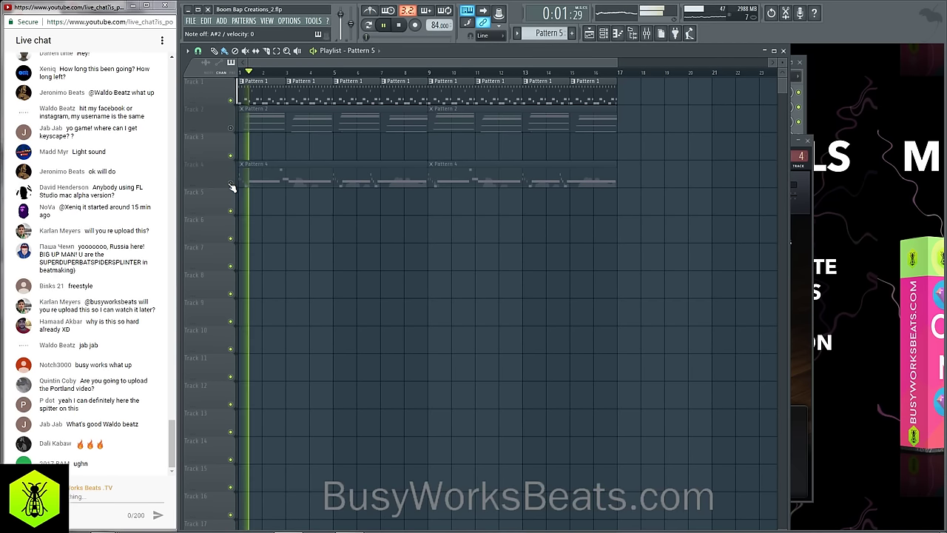
key(space)
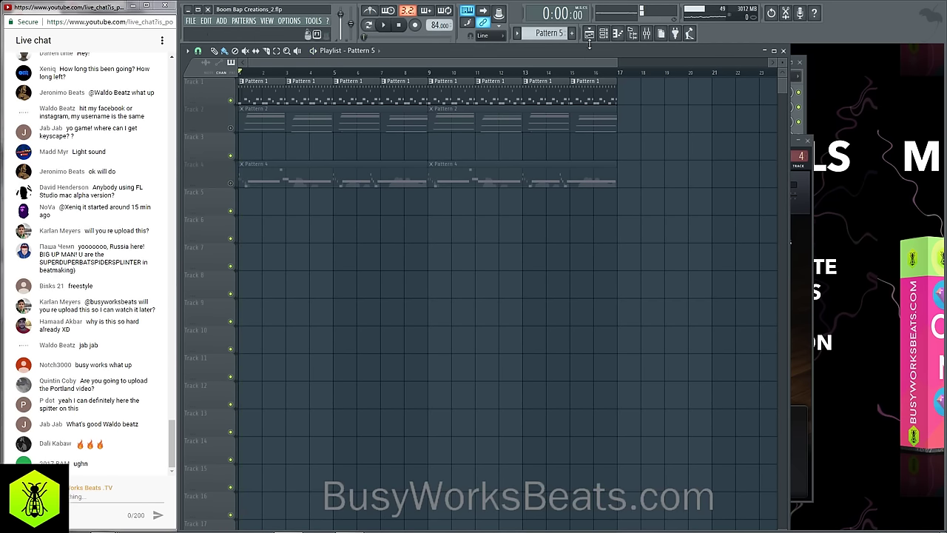
Replay the arrangement, unmute playlist tracks 2 and 4, and close the Trilian window.
key(F6)
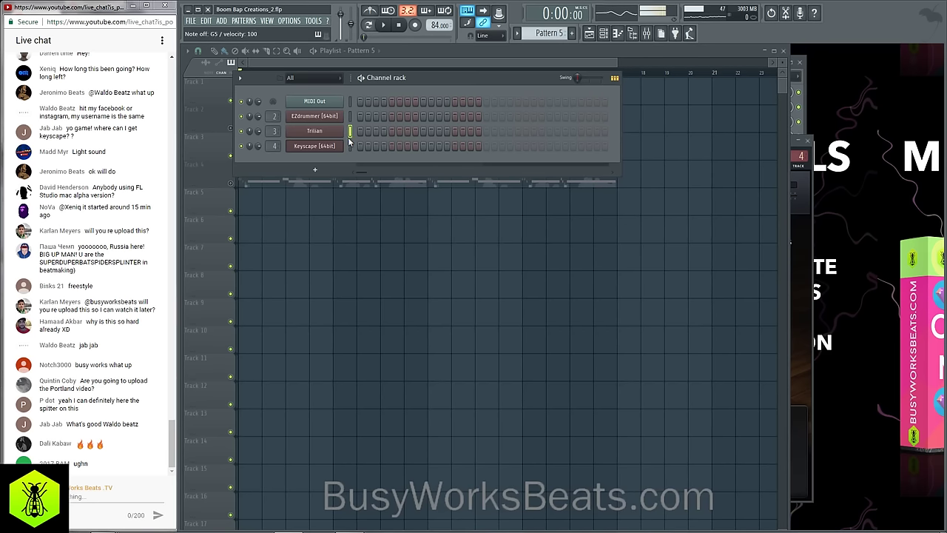
key(F6)
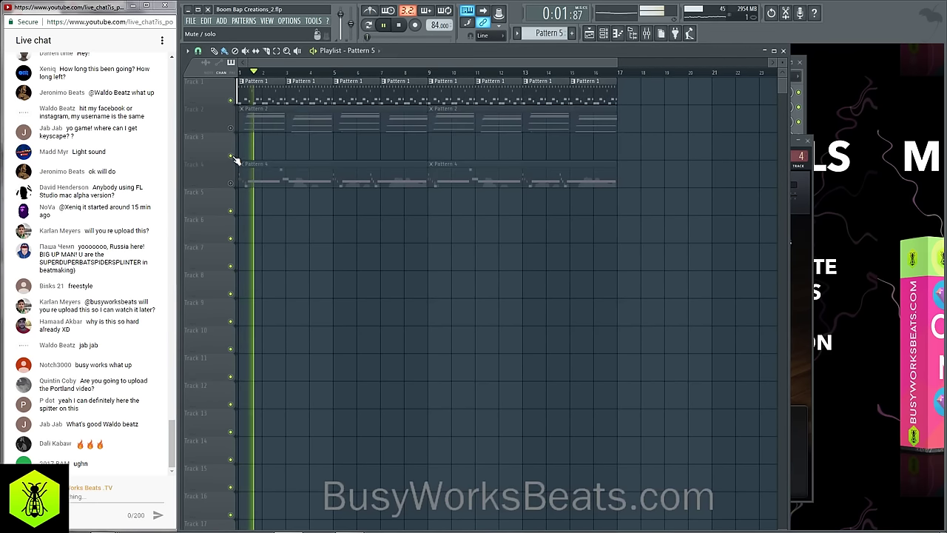
key(F6)
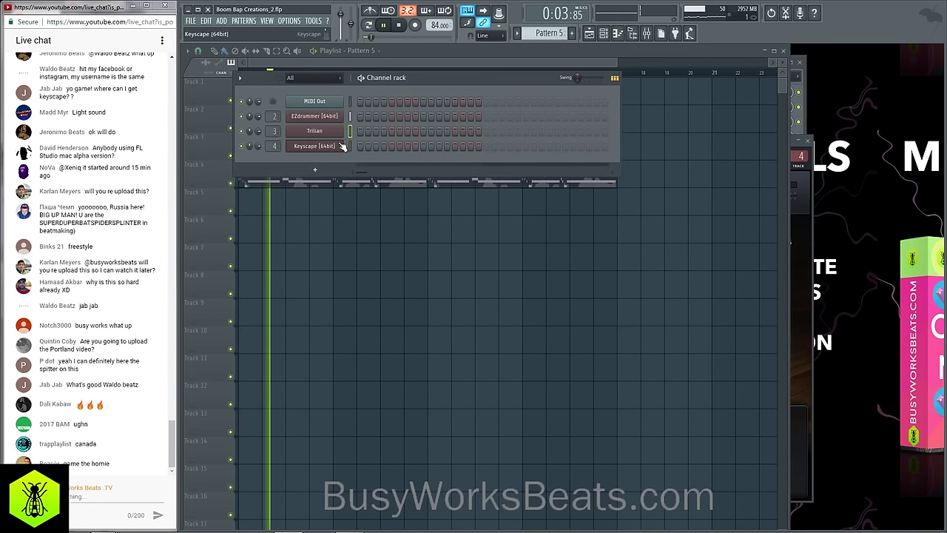
key(F6)
key(F6)
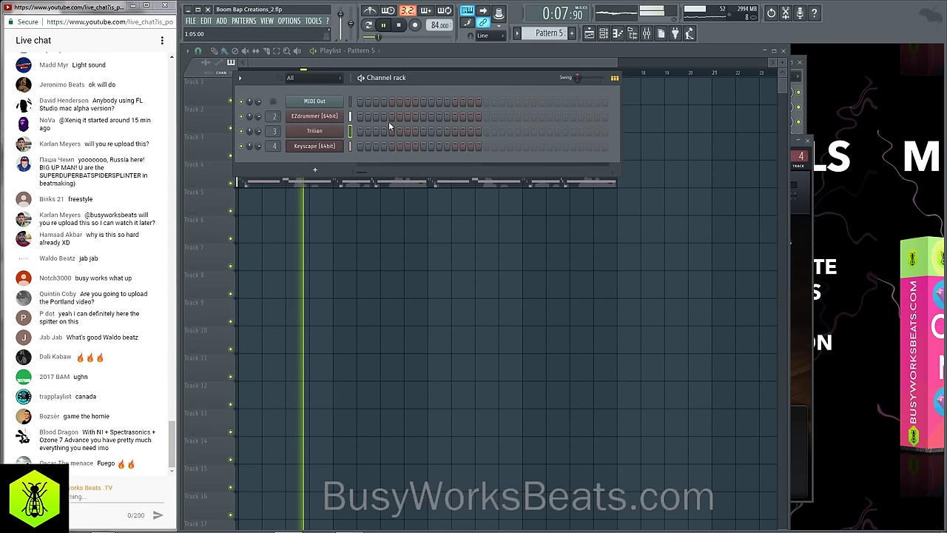
click(325, 131)
click(630, 109)
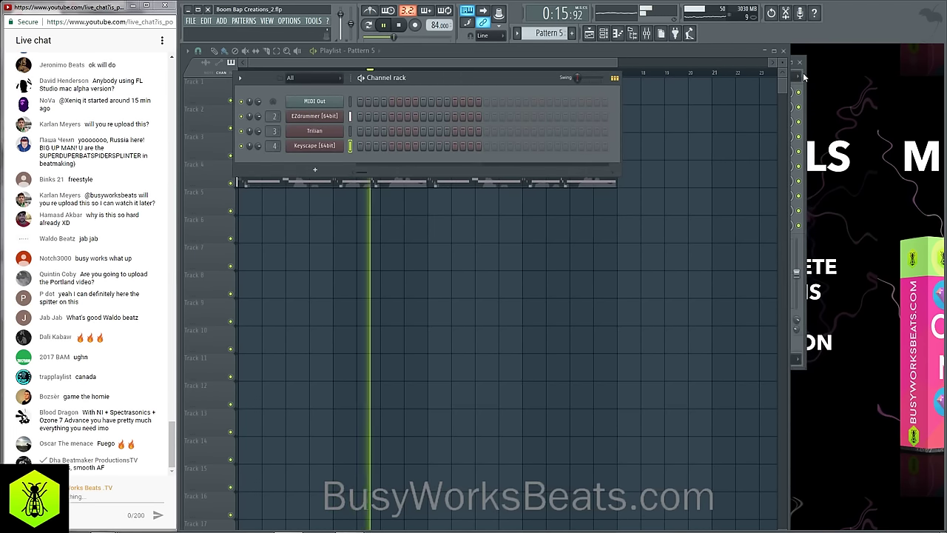
Check the mixer levels during playback, then stop playback and open the EZdrummer channel's instrument.
key(F9)
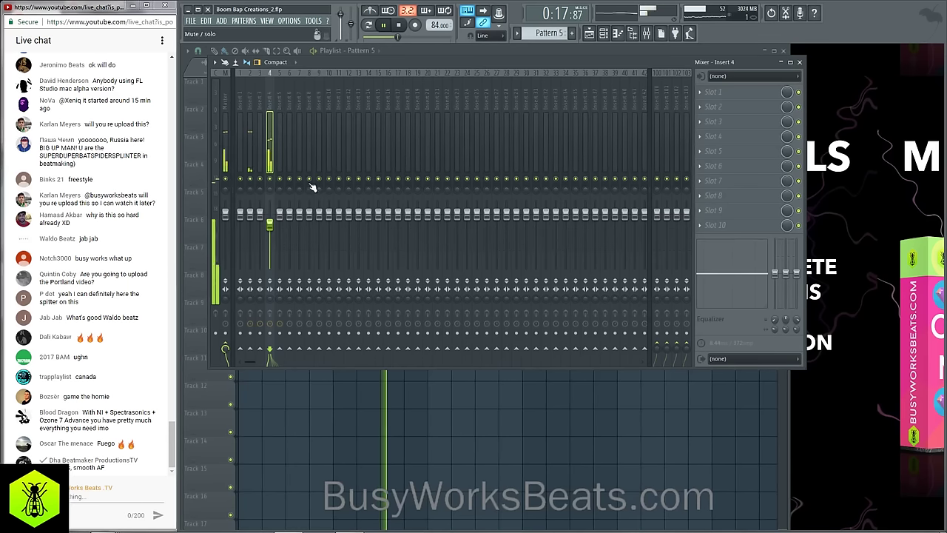
right_click(361, 406)
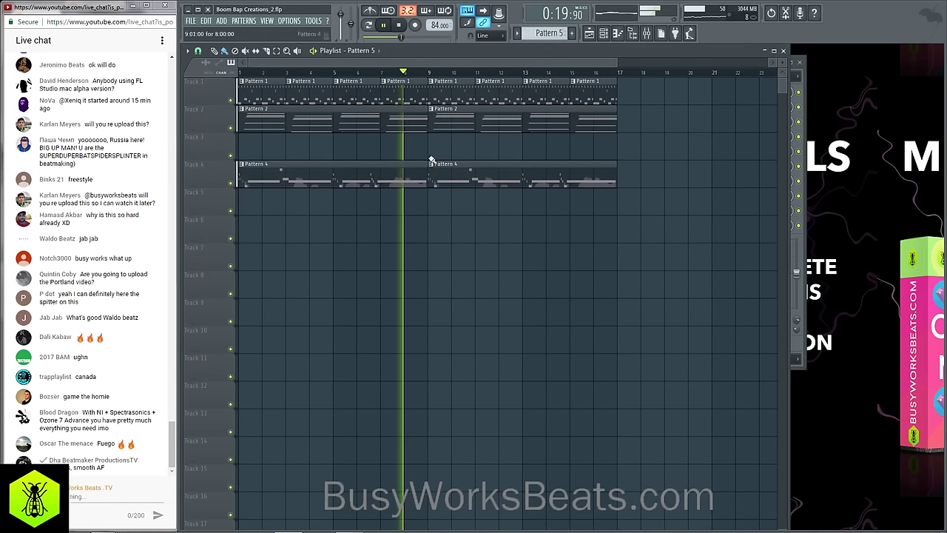
click(654, 34)
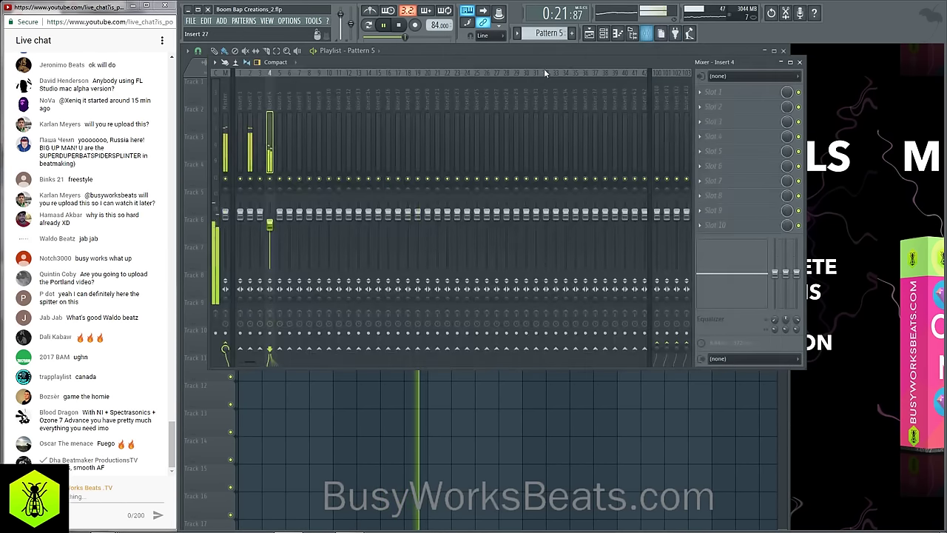
click(617, 35)
click(618, 35)
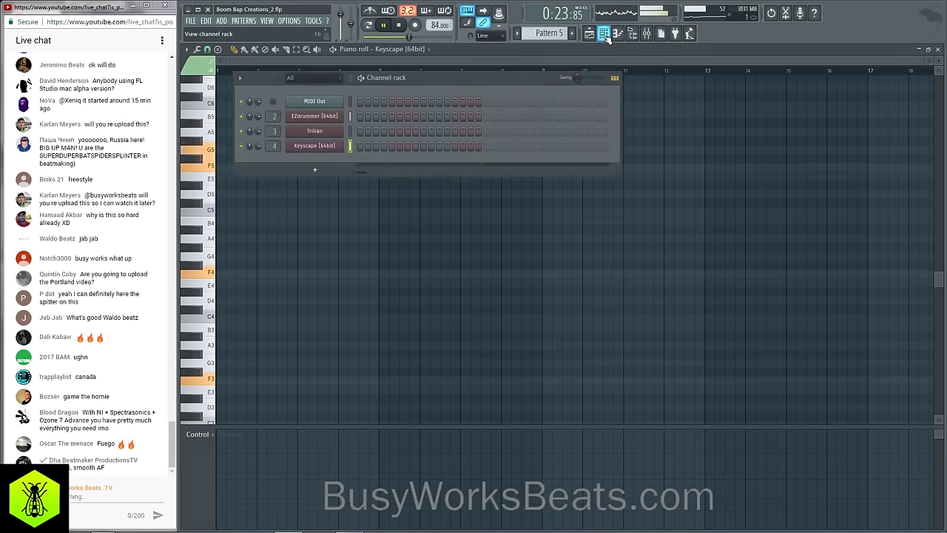
key(space)
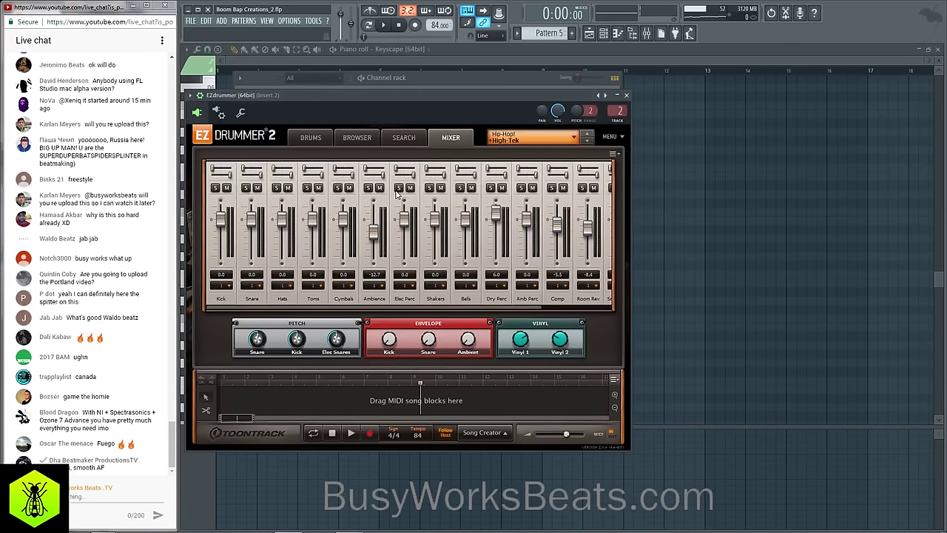
Route the Kick to Output 2 in EZdrummer's mixer and play the arrangement to check the insert signals.
click(348, 287)
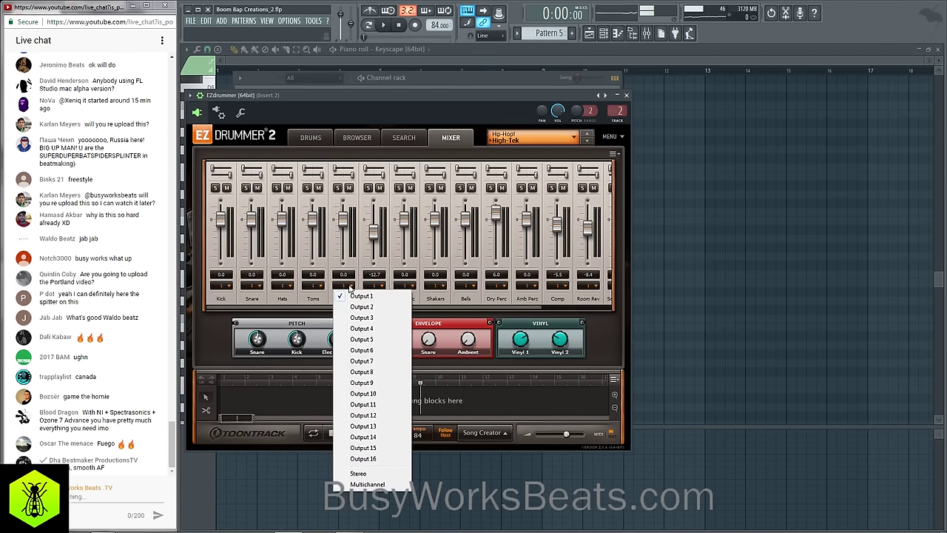
click(305, 310)
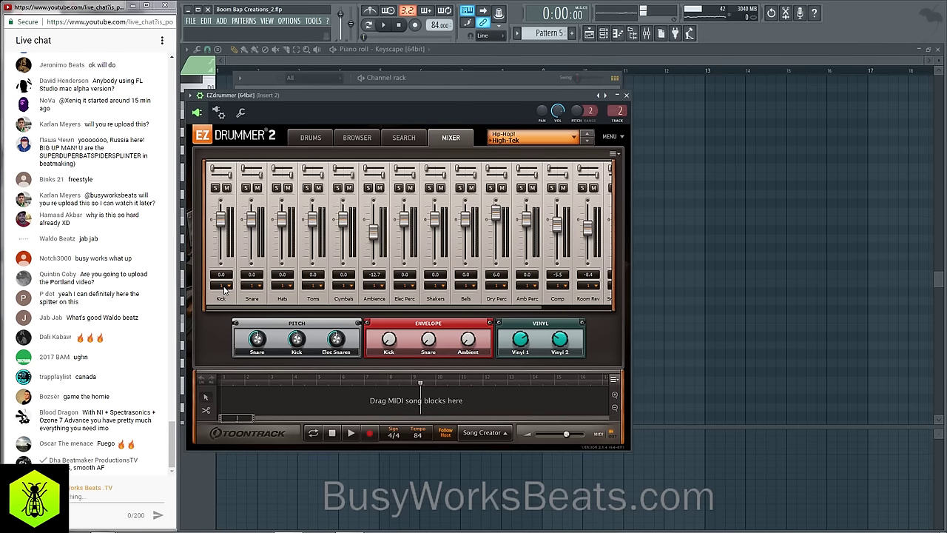
click(225, 286)
click(235, 308)
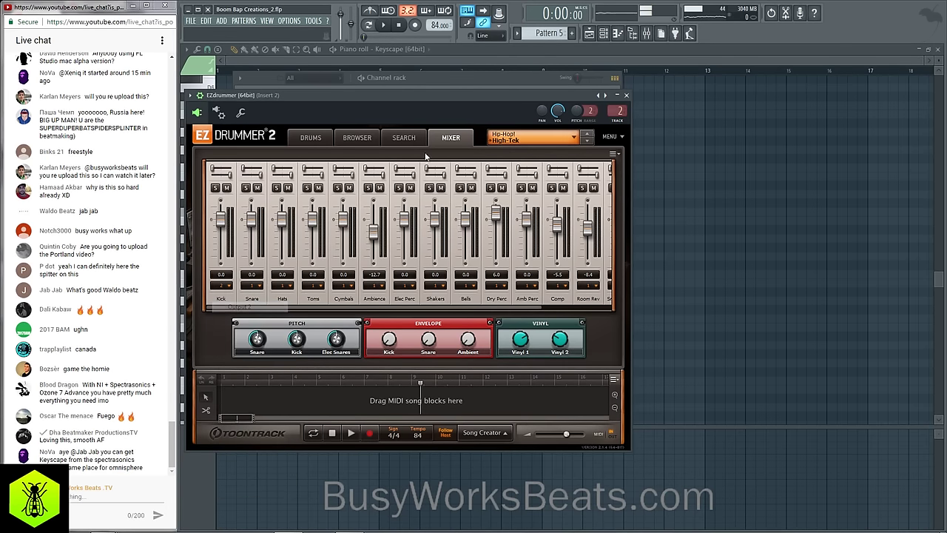
click(641, 40)
key(space)
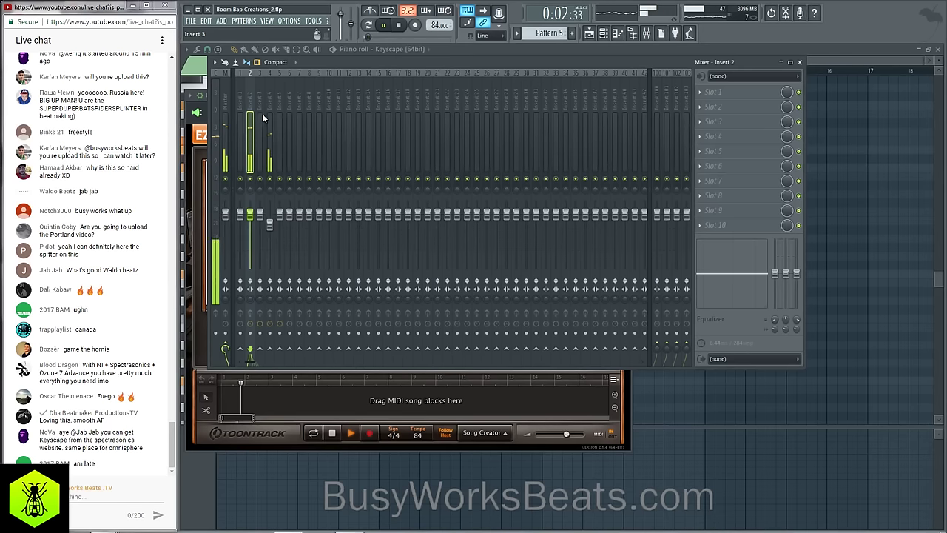
key(space)
Return the EZdrummer Kick to Output 1 and examine the plugin's output connections in its processing settings.
click(490, 400)
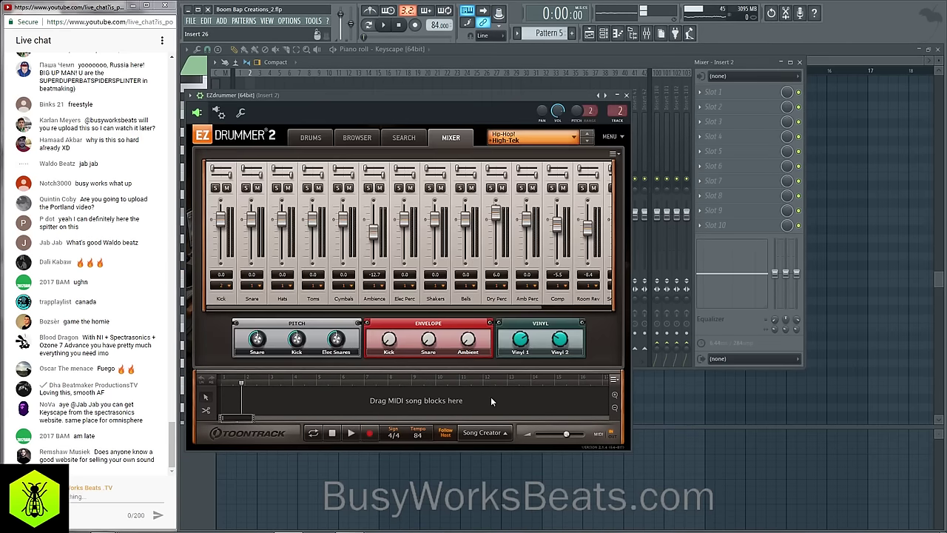
click(225, 286)
click(233, 297)
click(220, 113)
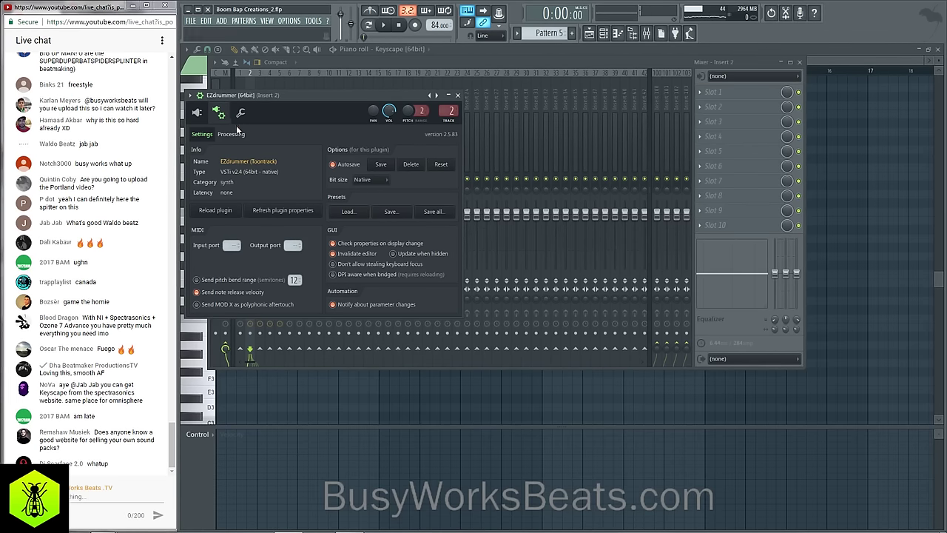
click(231, 134)
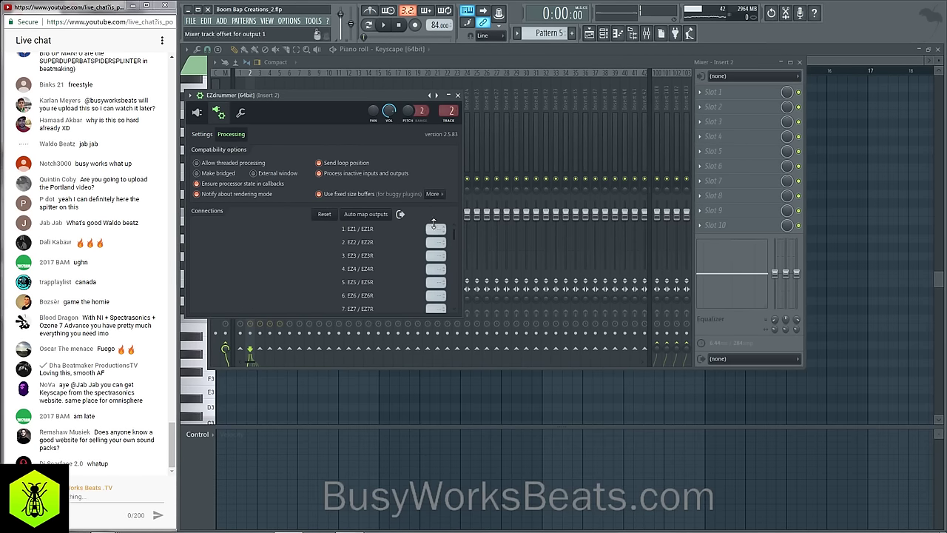
drag(455, 237, 441, 201)
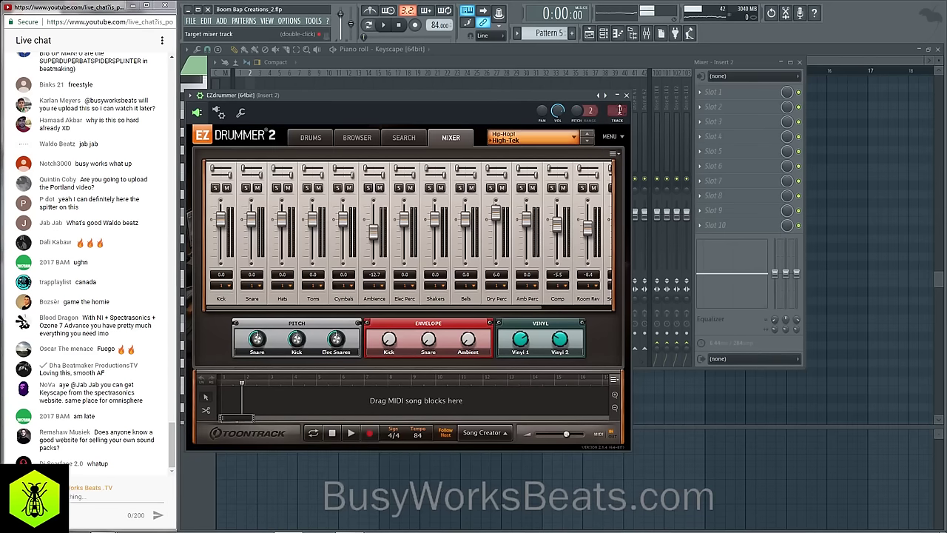
Assign the EZdrummer channel to mixer track 7 and play the arrangement to check its signal.
drag(620, 110, 620, 105)
key(space)
click(373, 66)
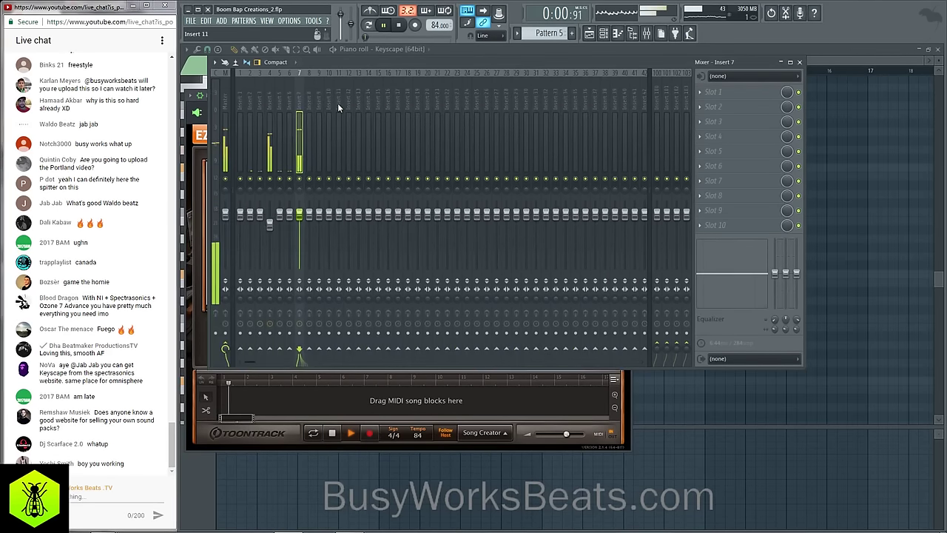
click(351, 399)
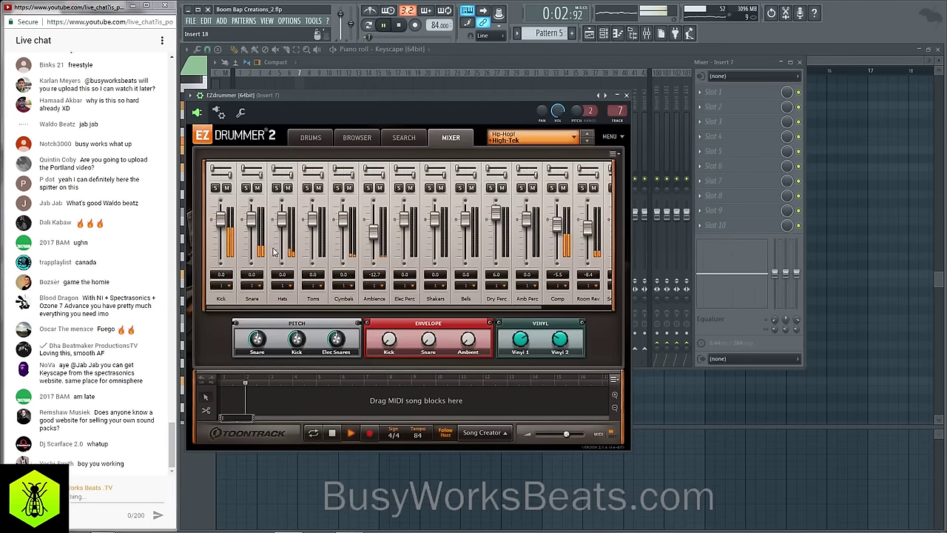
Route the EZdrummer Kick to Output 2 and replay the arrangement to check its separate mixer signal.
click(229, 286)
click(239, 307)
click(361, 63)
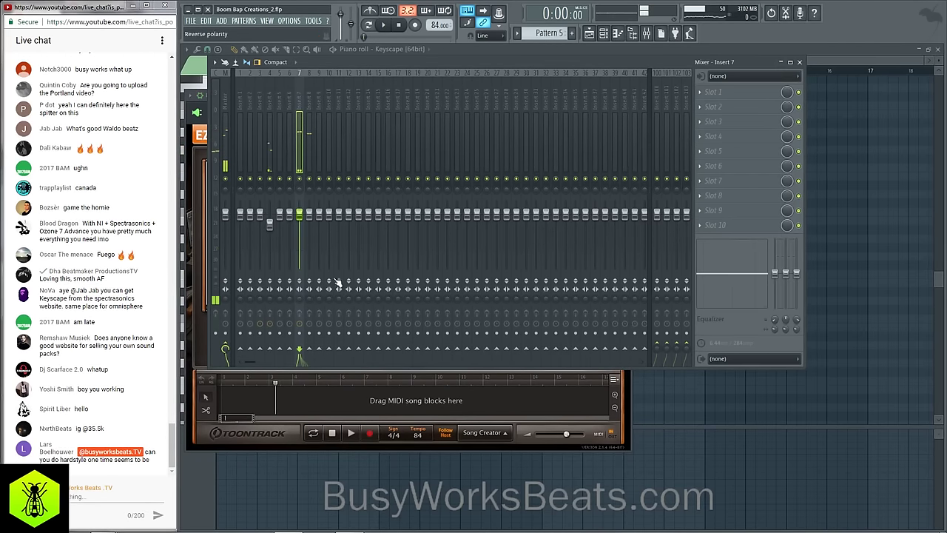
key(space)
click(326, 397)
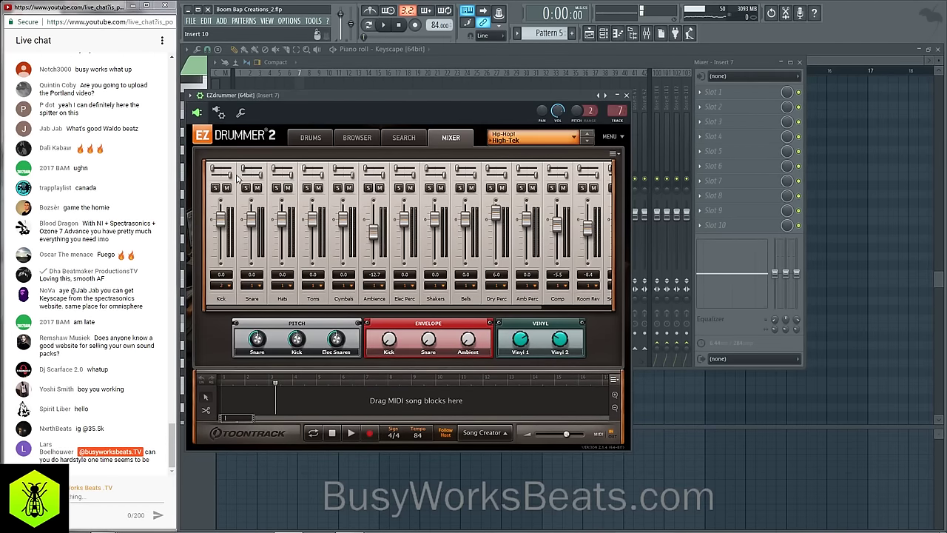
click(329, 66)
key(space)
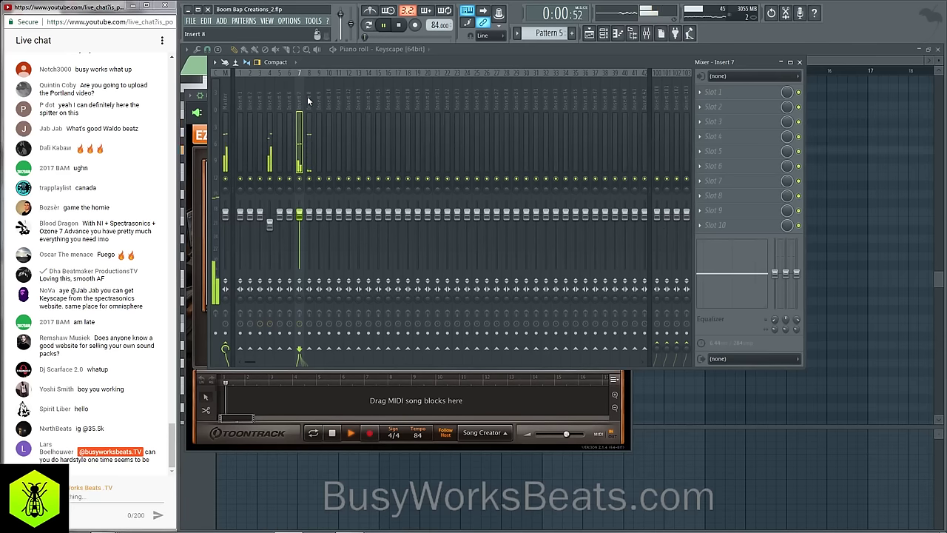
Load Transient Processor into effect slot 1 of mixer Insert 8, which carries the kick.
click(311, 142)
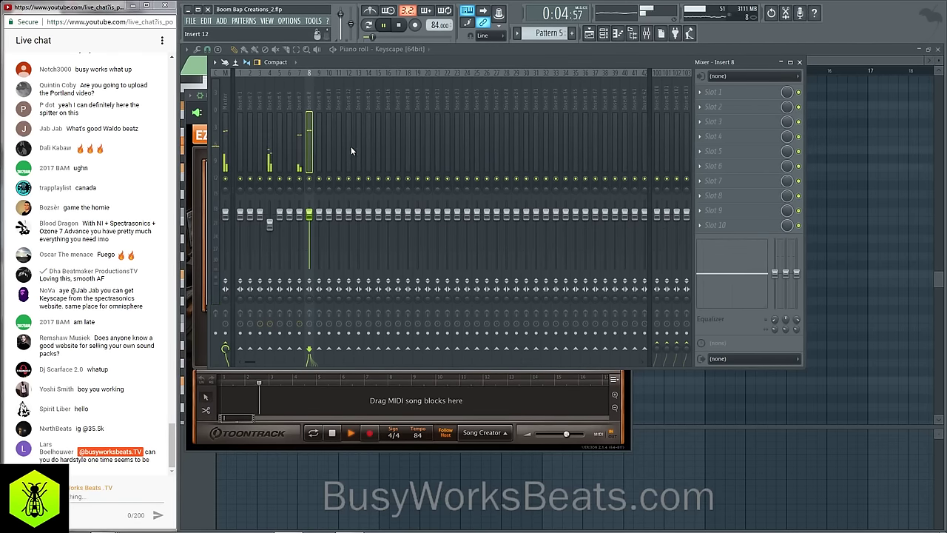
click(712, 92)
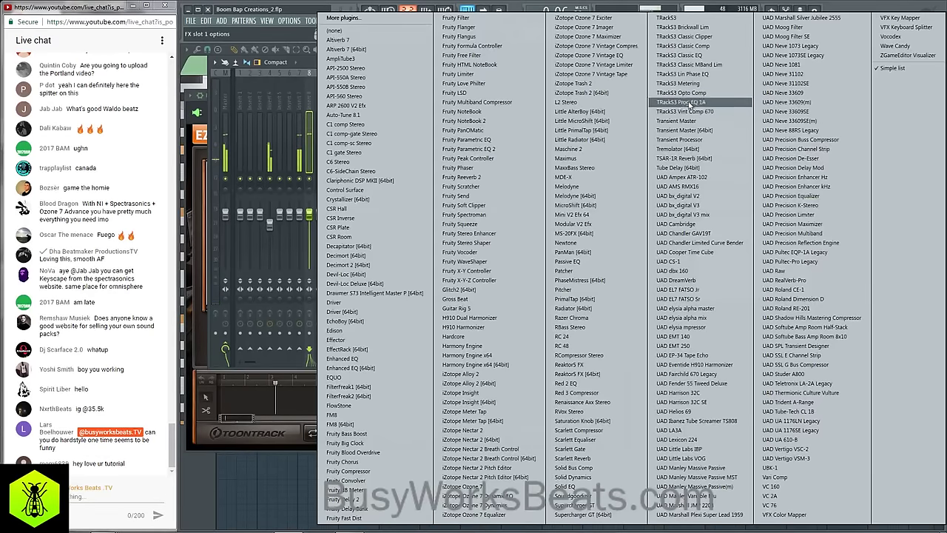
click(696, 141)
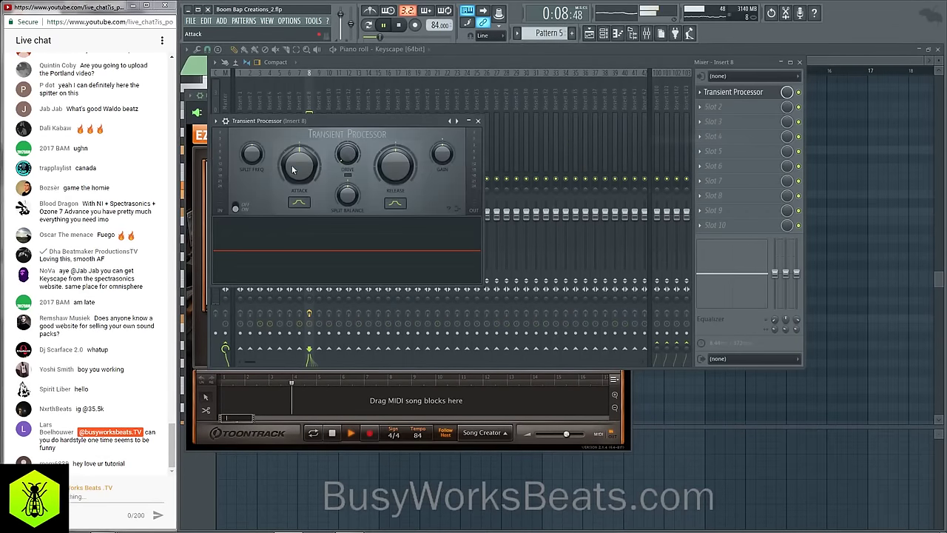
Load Fruity parametric EQ 2 into effect slot 2 of Insert 8 and boost band 2 at about 79 Hz.
click(702, 108)
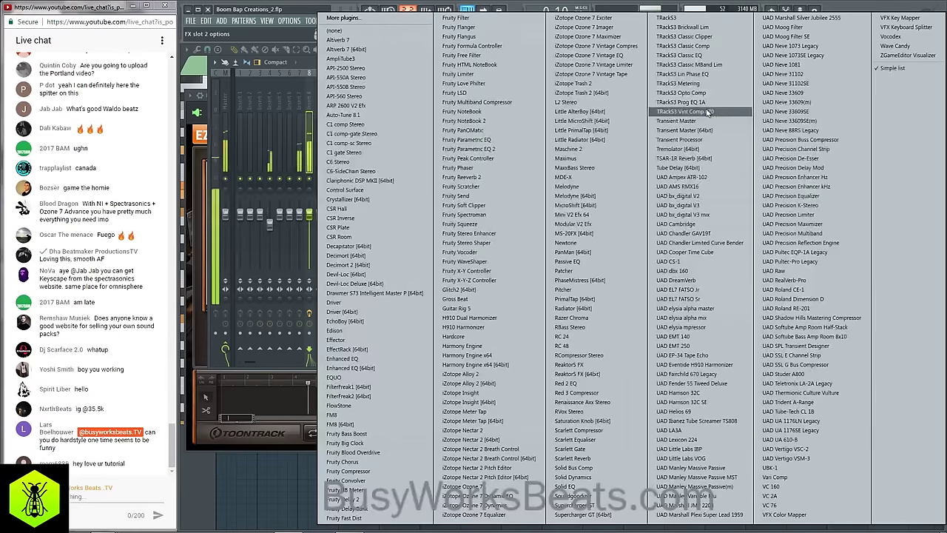
click(484, 148)
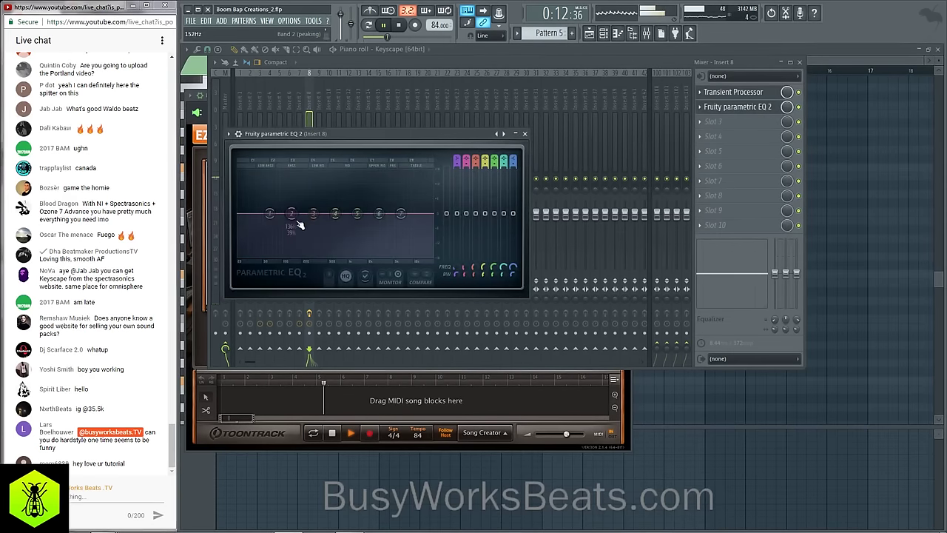
drag(293, 213, 278, 200)
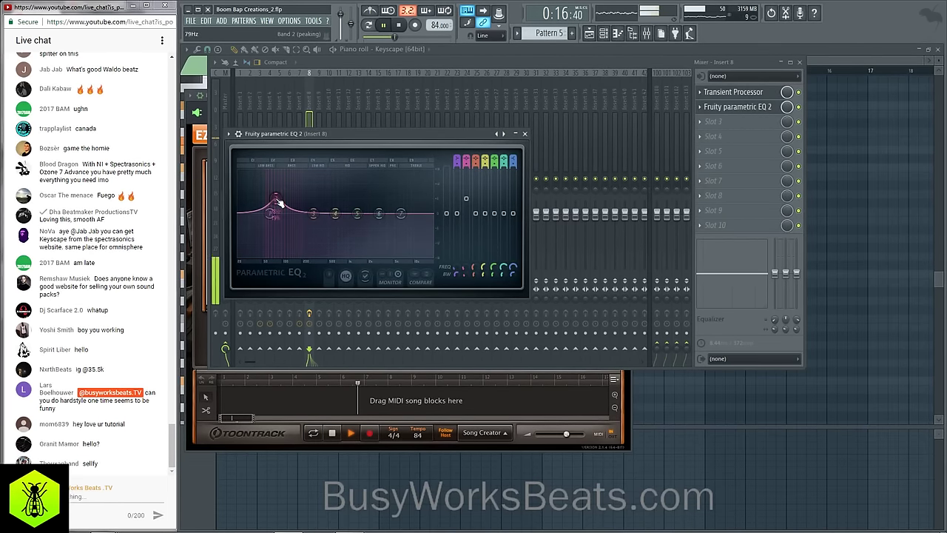
click(524, 133)
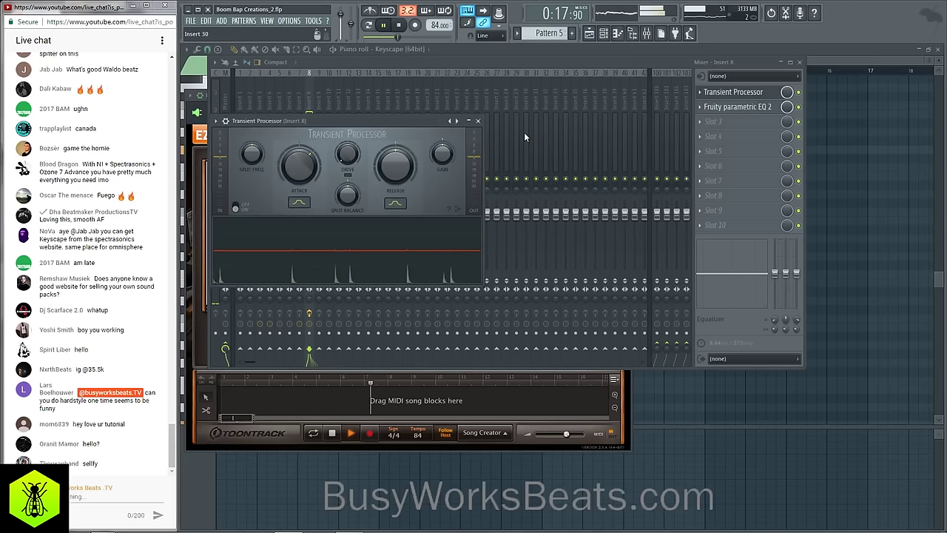
click(478, 121)
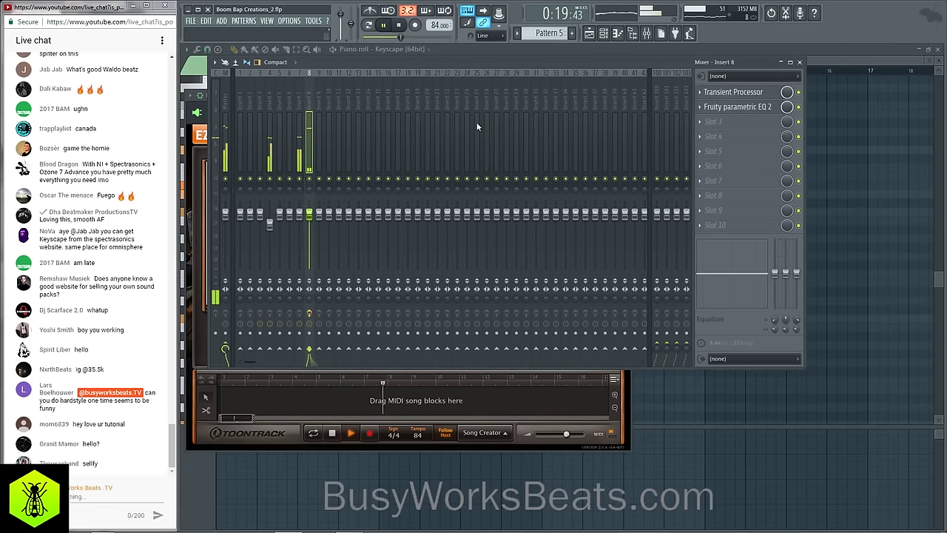
Select mixer Insert 7, then close the Keyscape piano roll and bring up the channel rack.
click(302, 107)
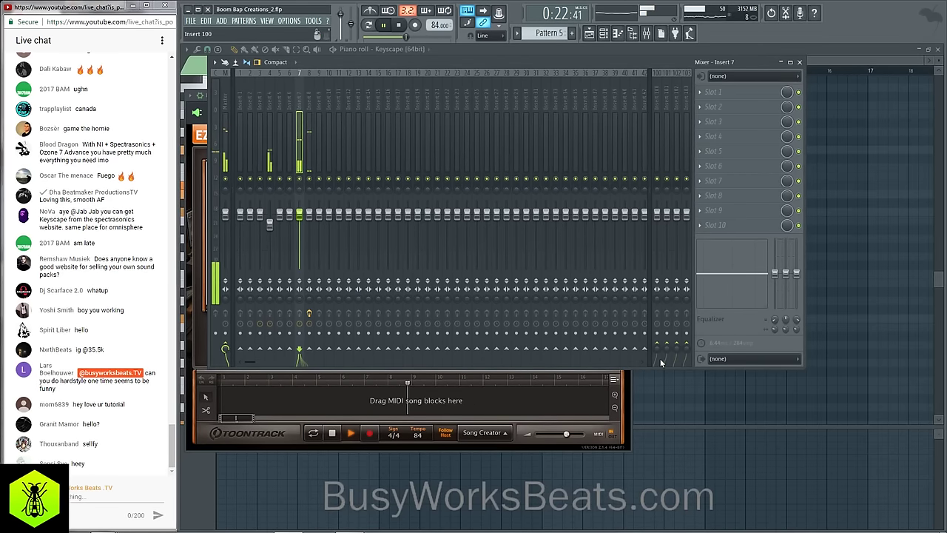
click(660, 405)
click(938, 49)
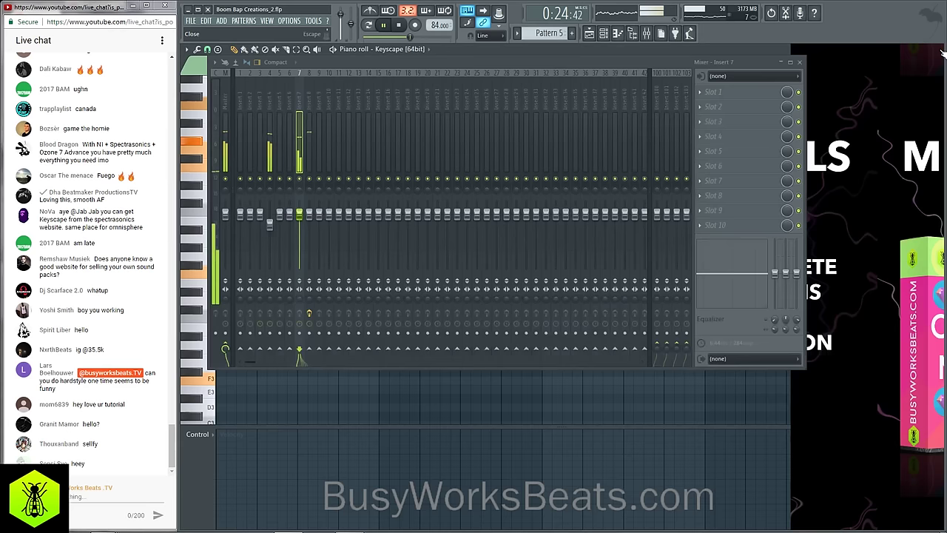
click(603, 34)
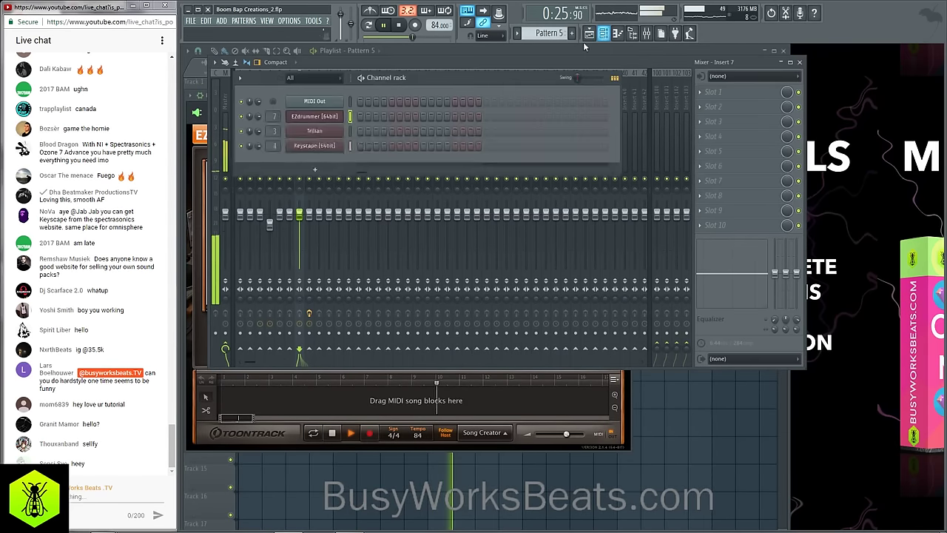
Compare the master tuning in the system settings of Trilian and Keyscape.
click(351, 131)
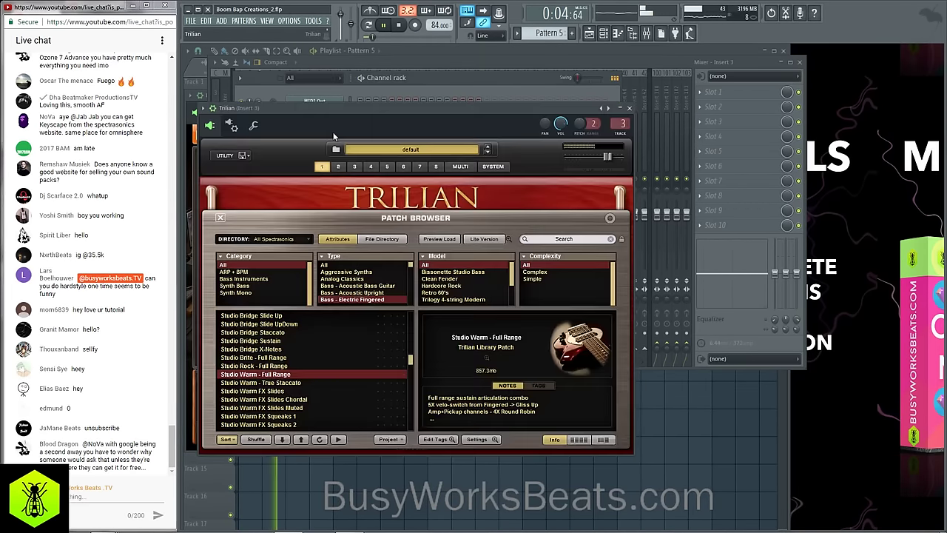
click(315, 130)
click(493, 167)
click(398, 87)
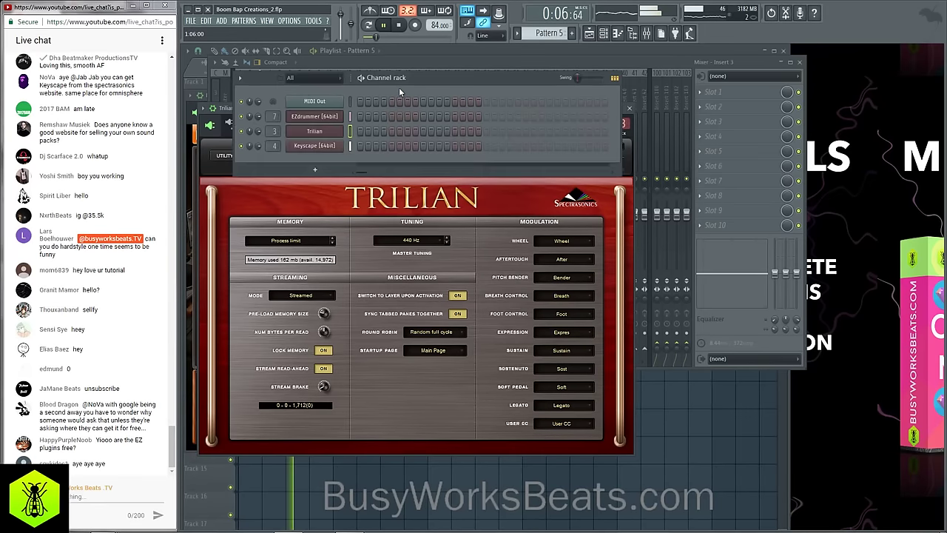
click(338, 145)
click(448, 192)
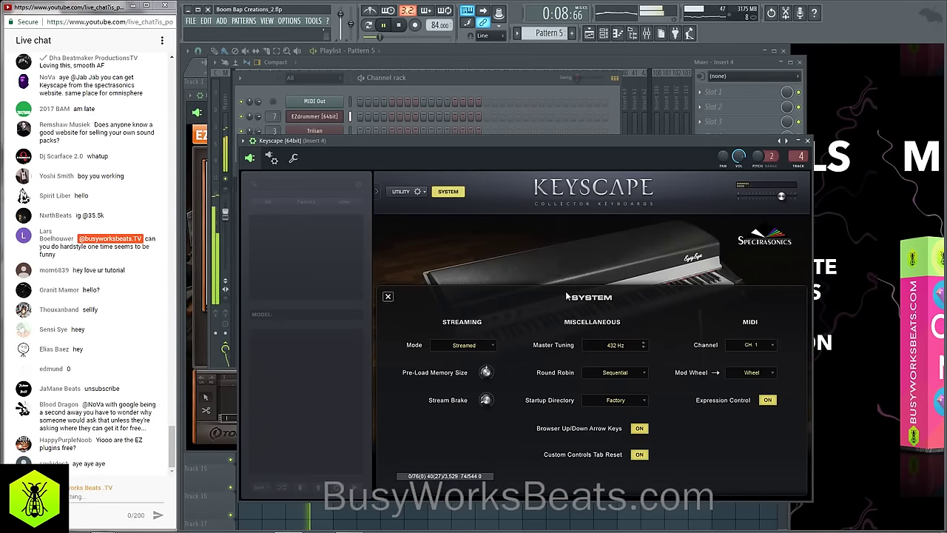
Set Trilian's master tuning to 432 Hz.
click(399, 80)
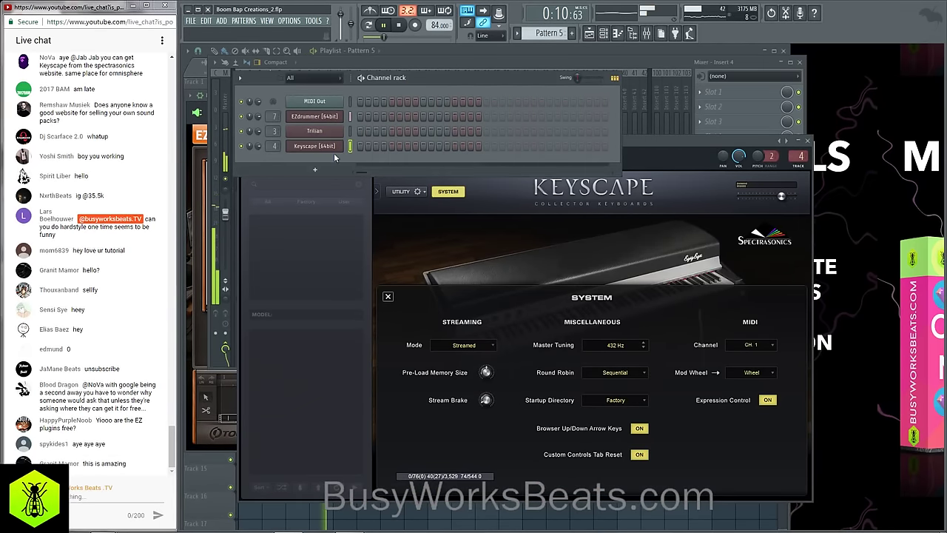
click(316, 131)
click(414, 240)
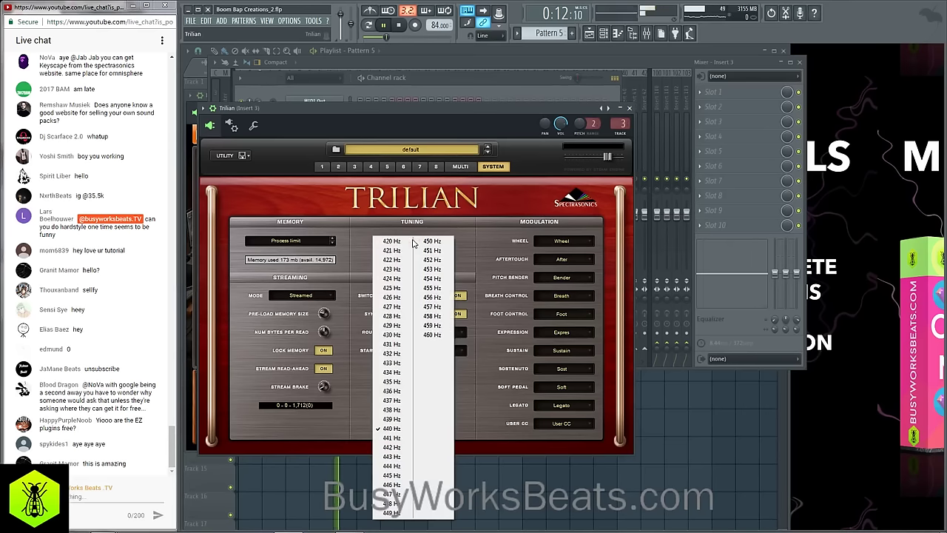
click(396, 355)
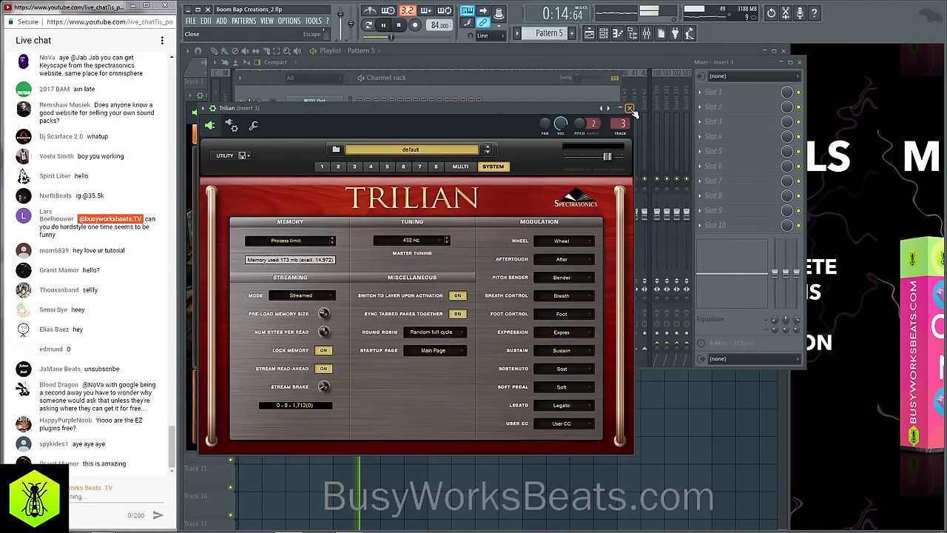
Record a Trilian bass line over the arrangement into Pattern 5, capturing notes and automation.
click(466, 80)
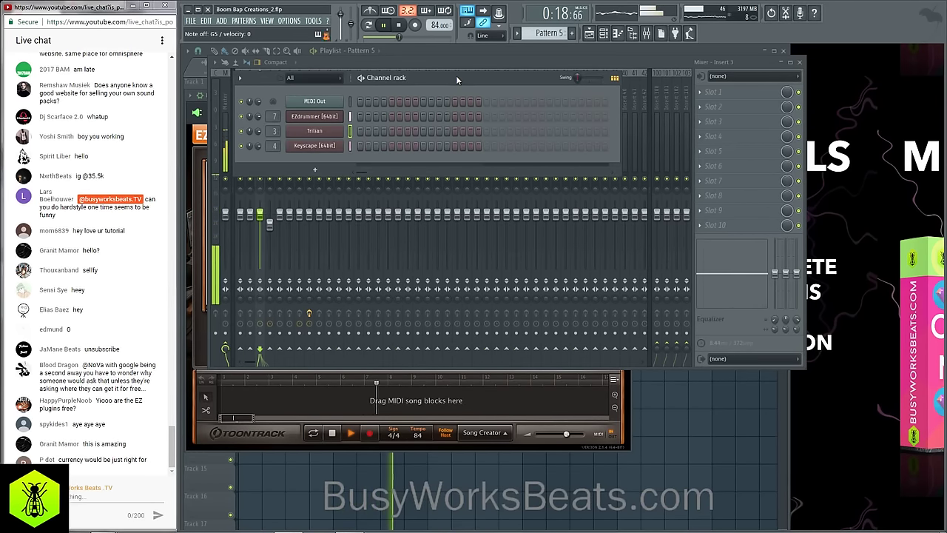
click(399, 26)
click(415, 25)
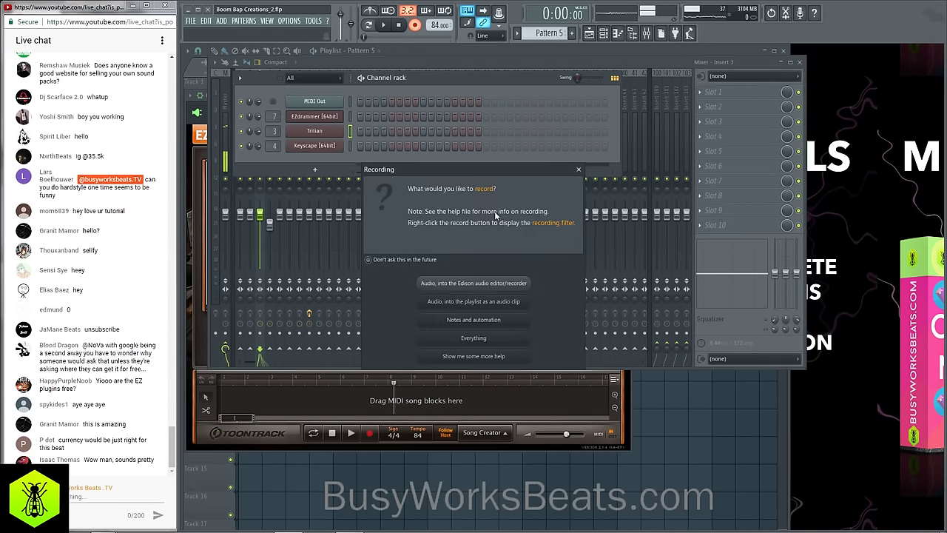
click(488, 323)
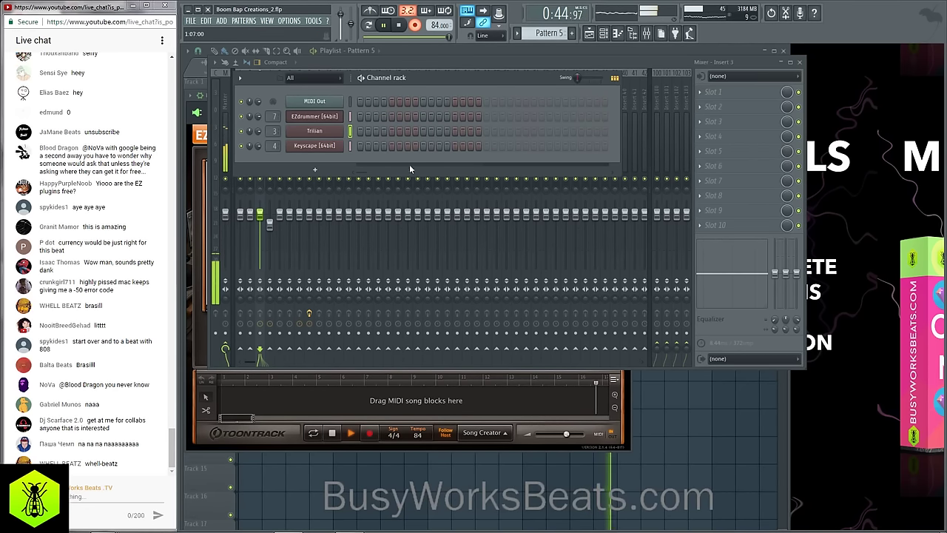
click(400, 26)
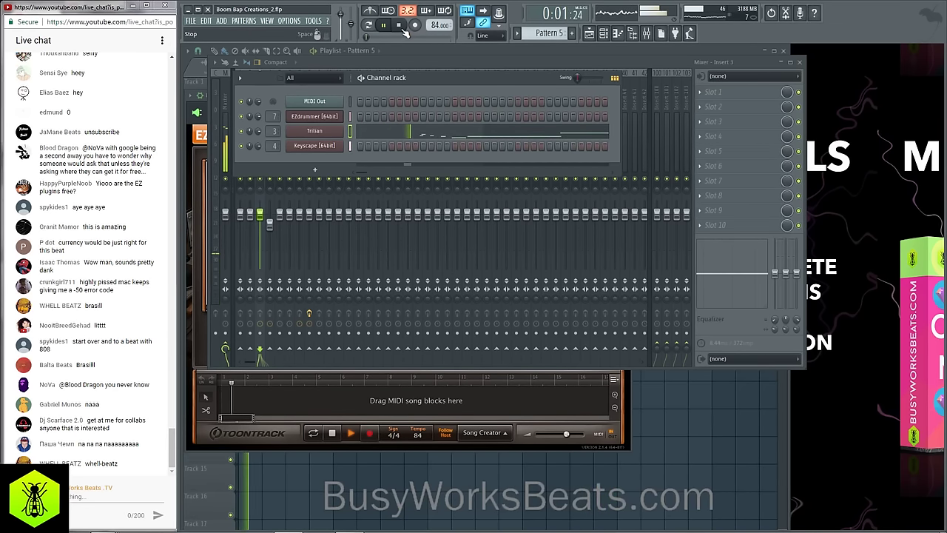
Transpose all the recorded Trilian notes up one octave in the piano roll and play them back.
click(404, 131)
drag(322, 306, 227, 208)
key(ctrl+Up)
click(277, 243)
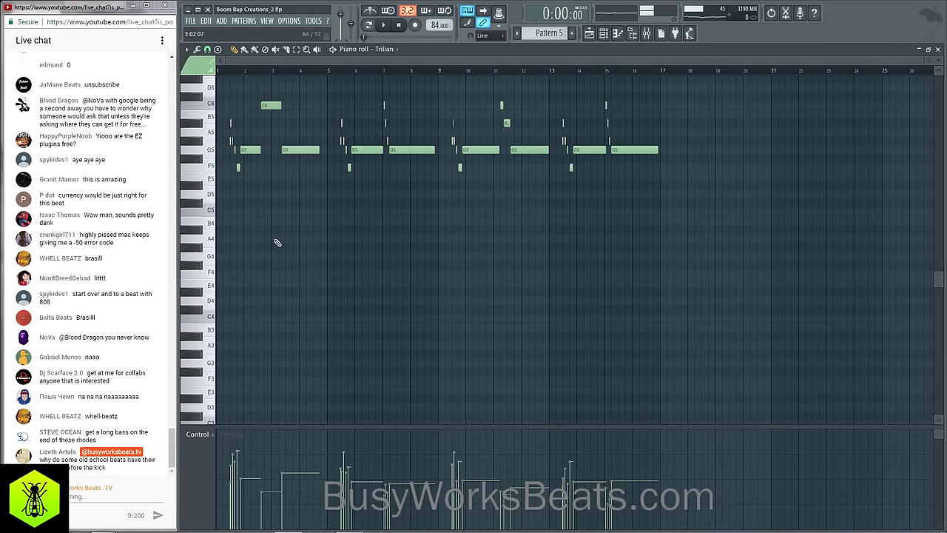
key(space)
click(938, 49)
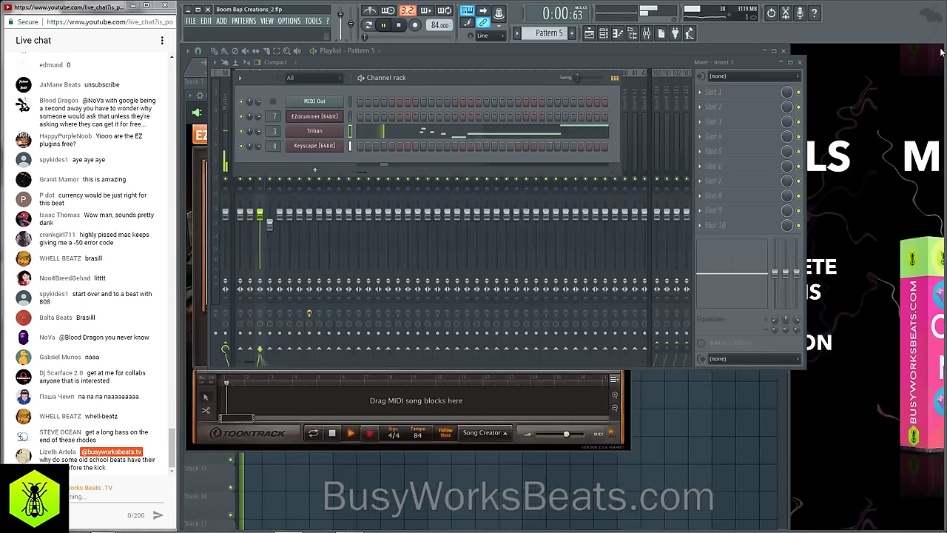
Increase the time Shift in the Trilian channel's miscellaneous settings and return to the playlist.
click(333, 133)
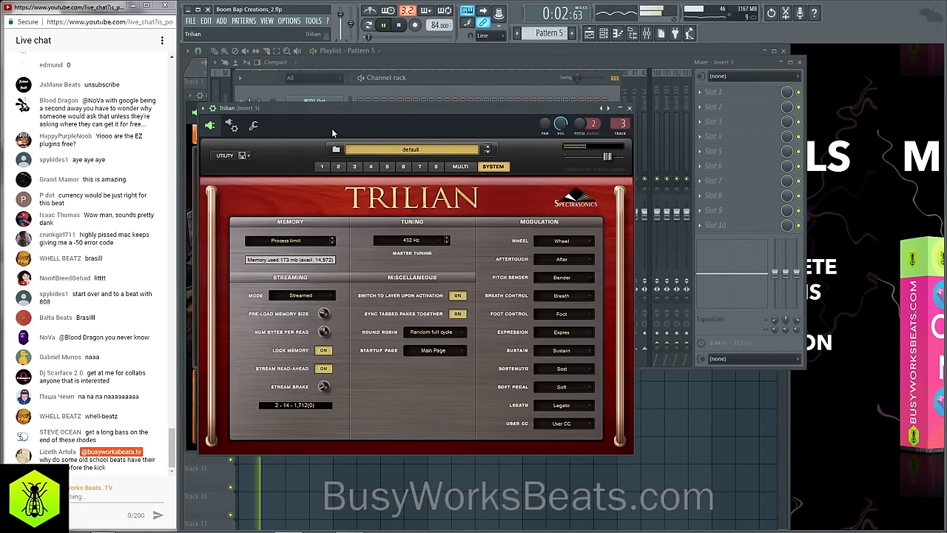
key(space)
click(254, 126)
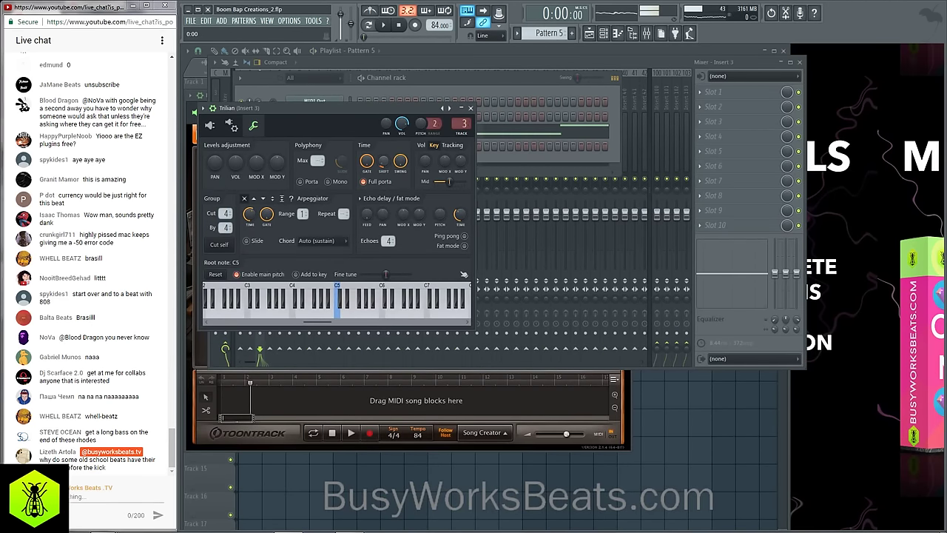
click(471, 108)
click(663, 410)
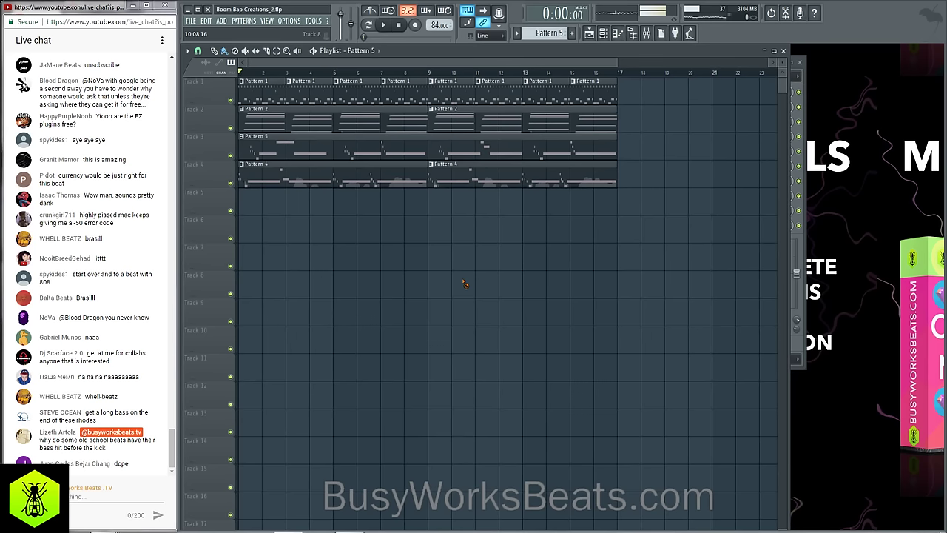
Play the four-track arrangement and check the channel signals in the mixer and channel rack.
key(space)
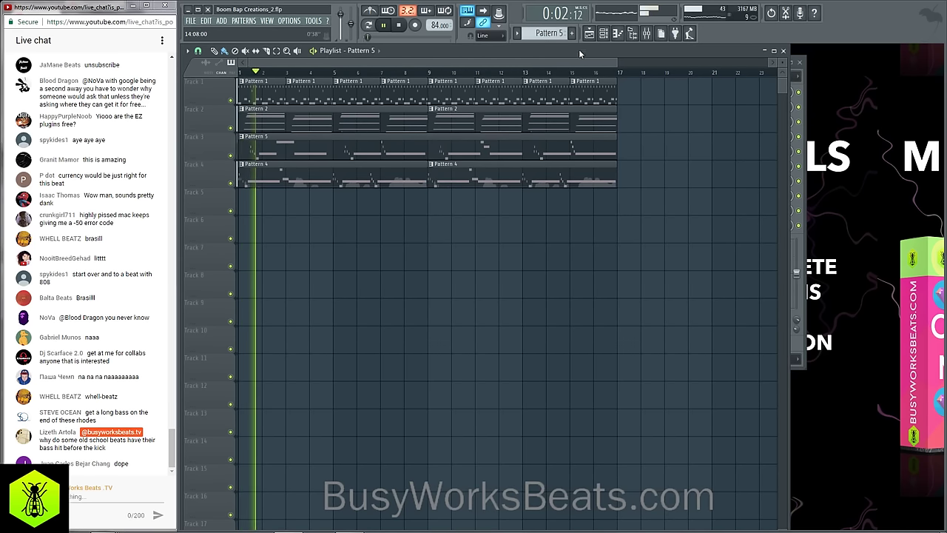
click(646, 33)
key(space)
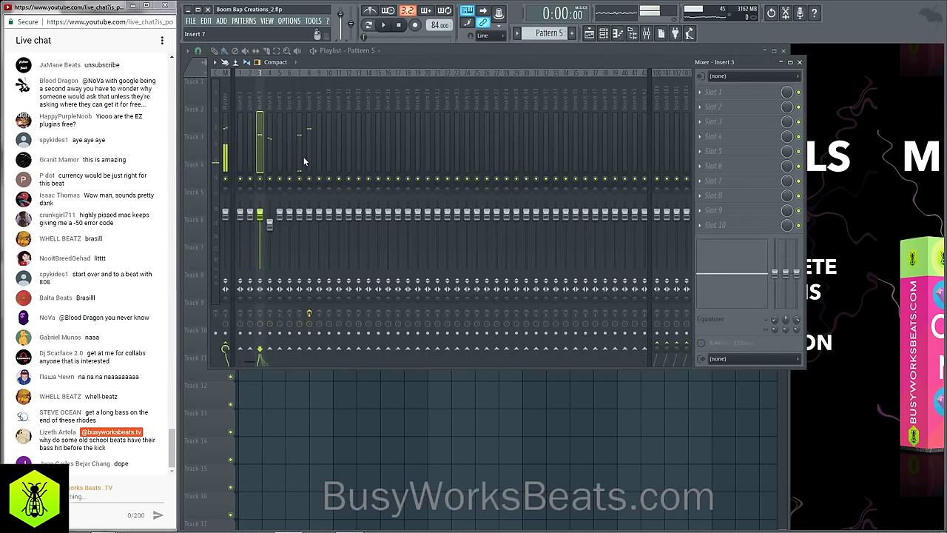
key(space)
click(603, 33)
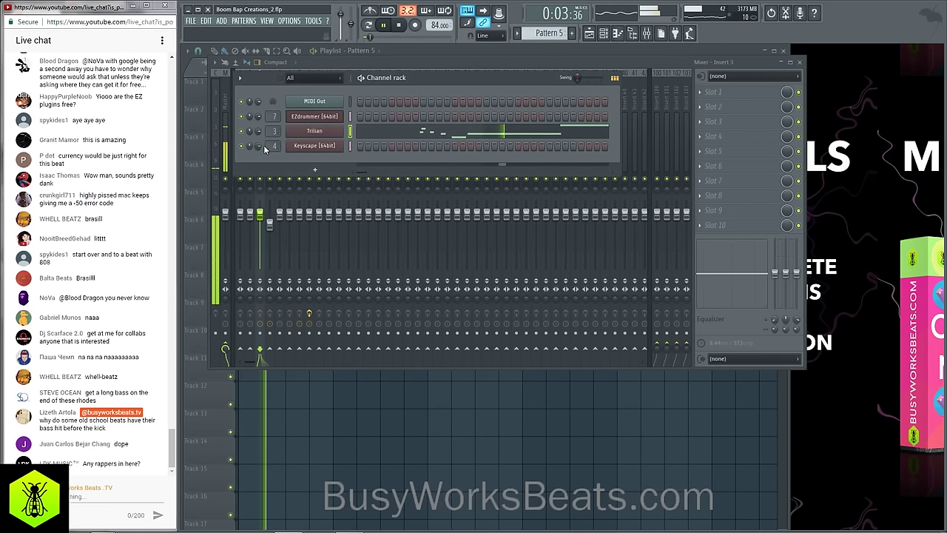
click(355, 394)
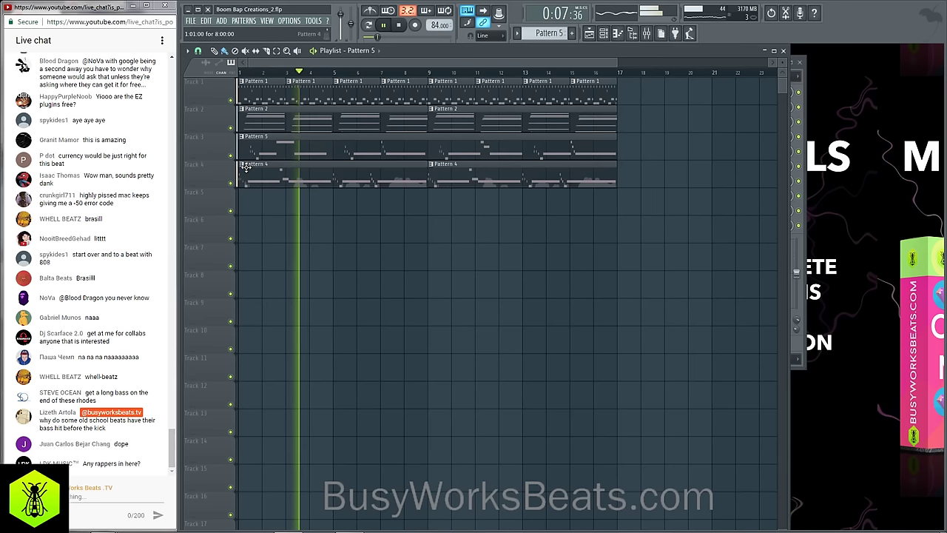
Switch off the Annnd and Guess again effects on the Microphone mixer track.
key(F9)
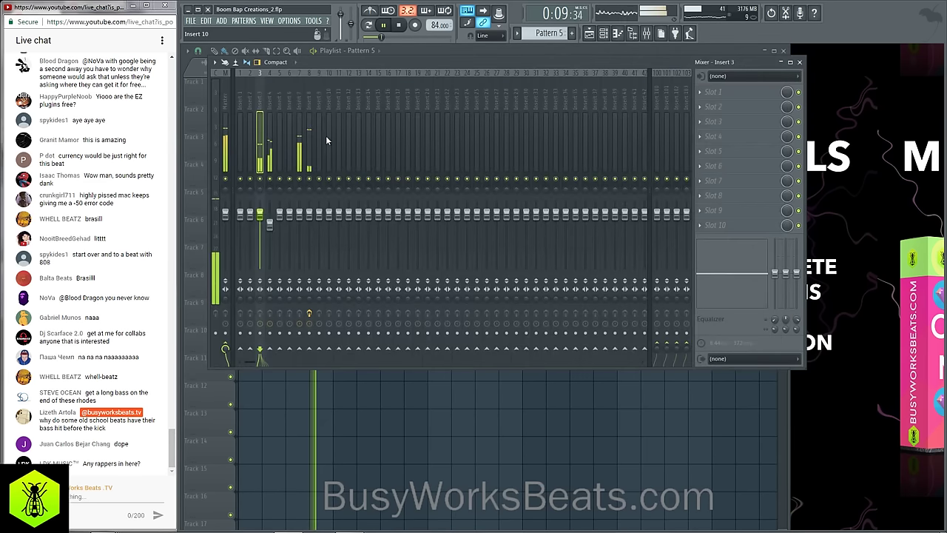
scroll(299, 109, down, 10)
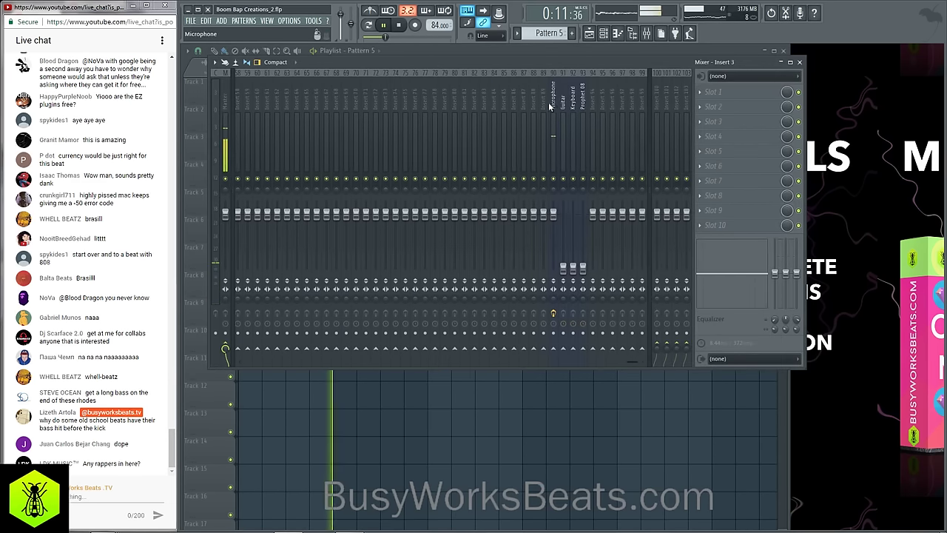
click(552, 105)
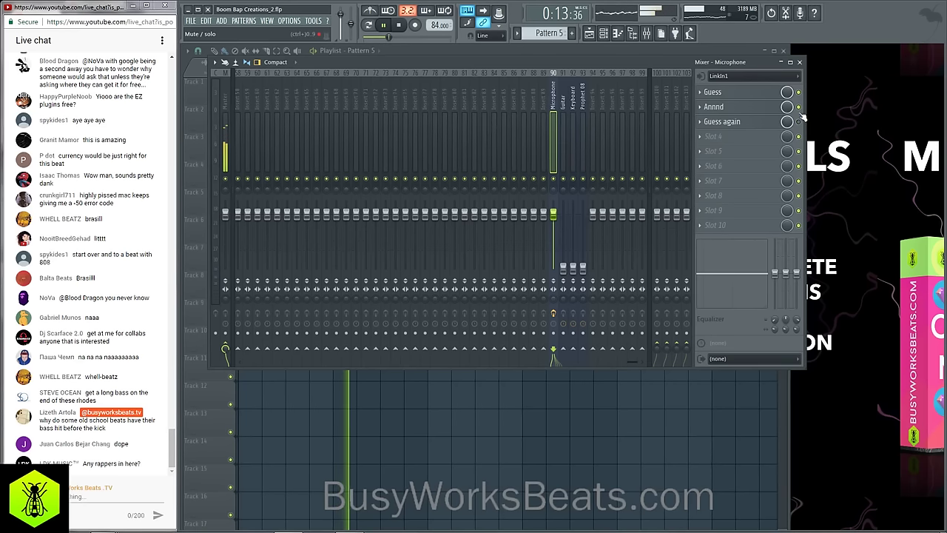
scroll(436, 111, up, 6)
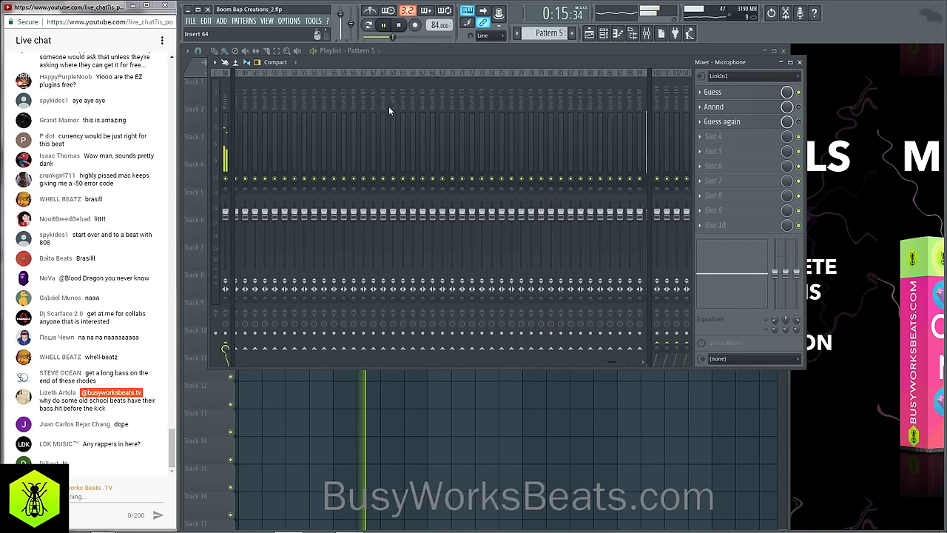
scroll(375, 100, up, 8)
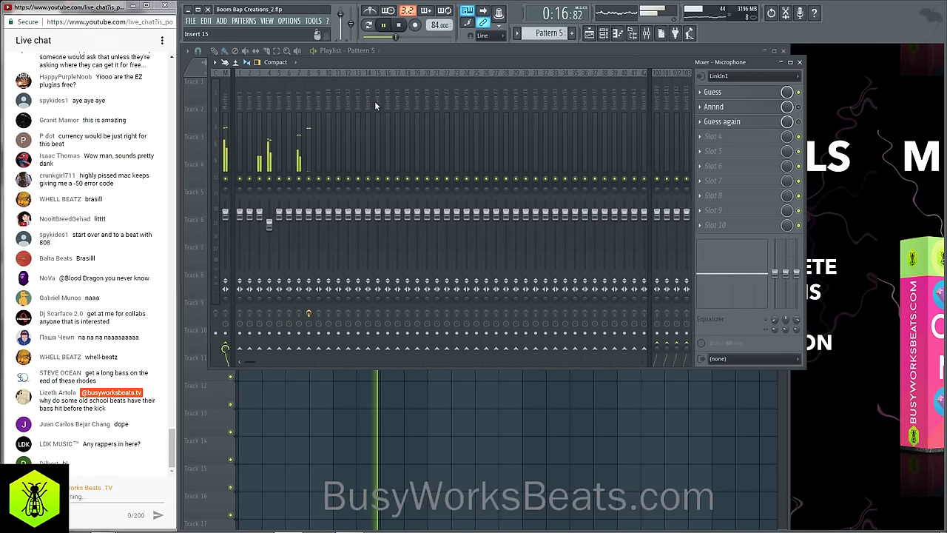
click(318, 94)
Examine the Trilian channel's time Shift and Swing settings during playback and return to the playlist.
click(377, 375)
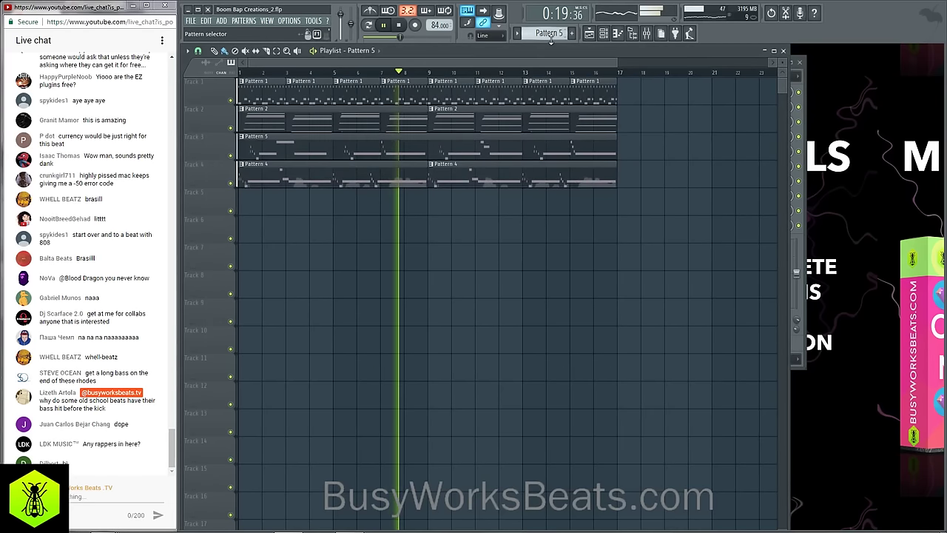
click(603, 36)
click(308, 130)
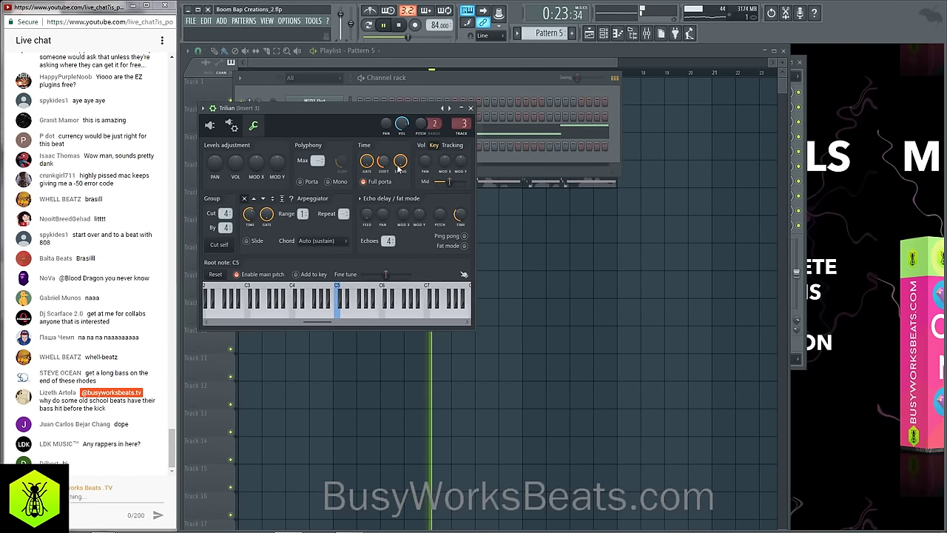
click(551, 287)
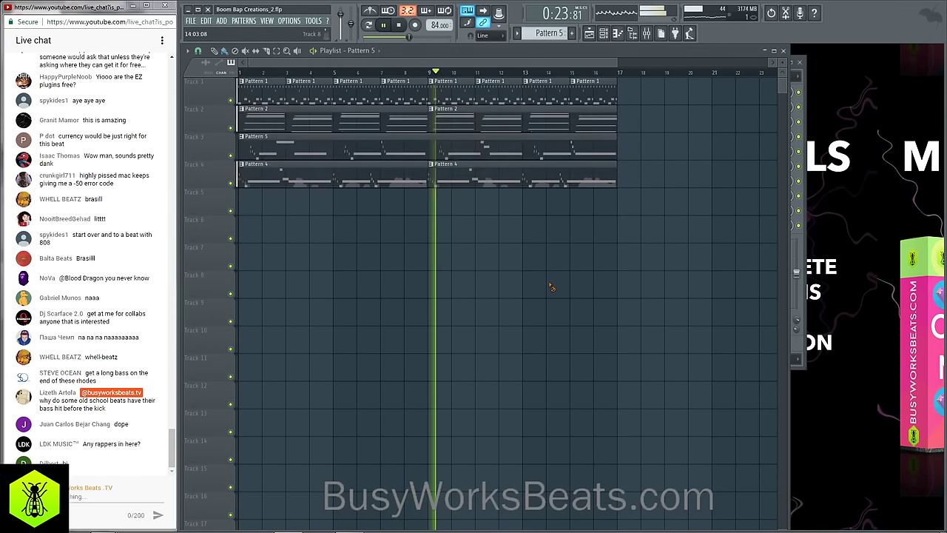
Load Fruity NoteBook 2 into the first effect slot of mixer Insert 9.
click(656, 35)
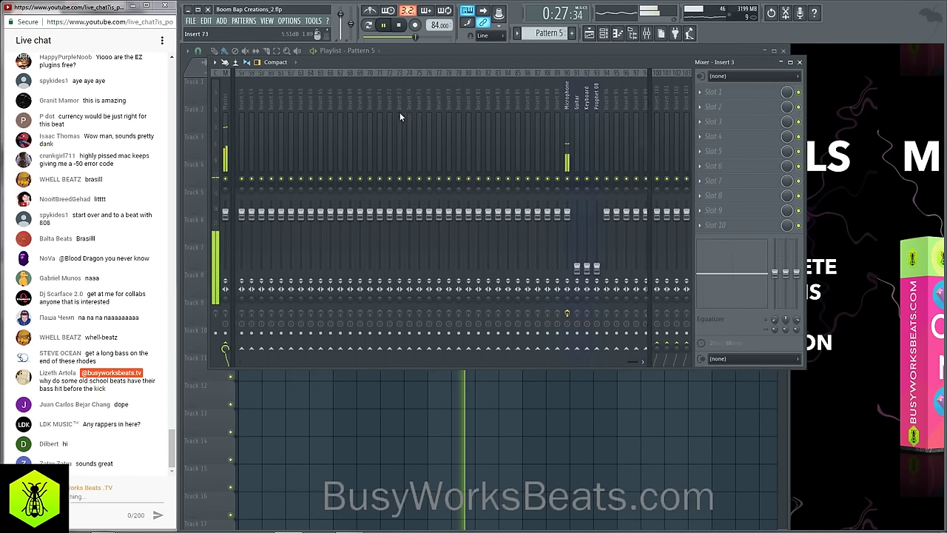
scroll(395, 75, left, 6)
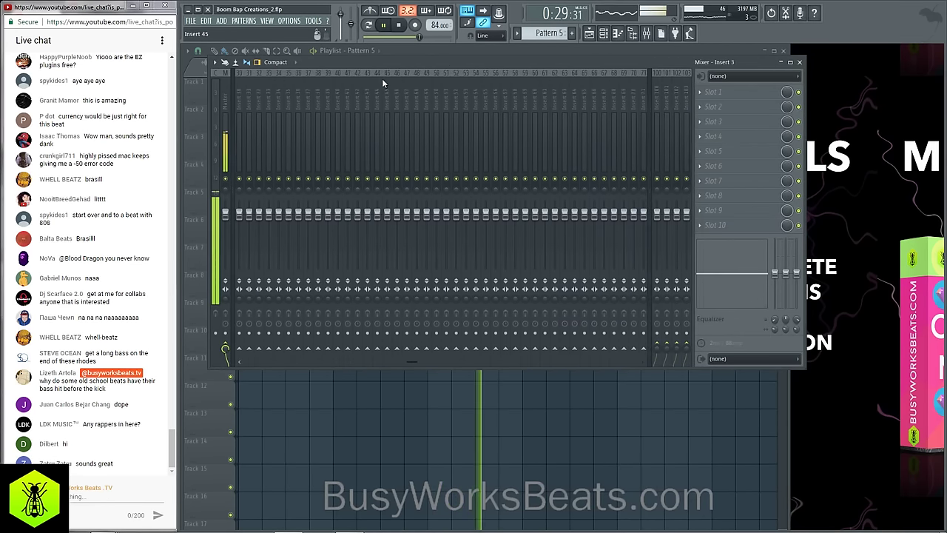
scroll(347, 92, left, 3)
click(323, 103)
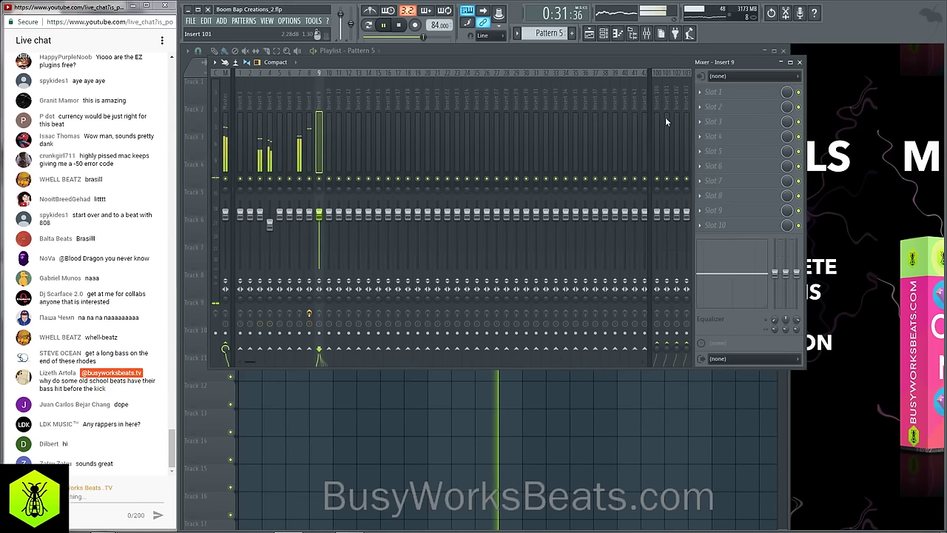
click(716, 95)
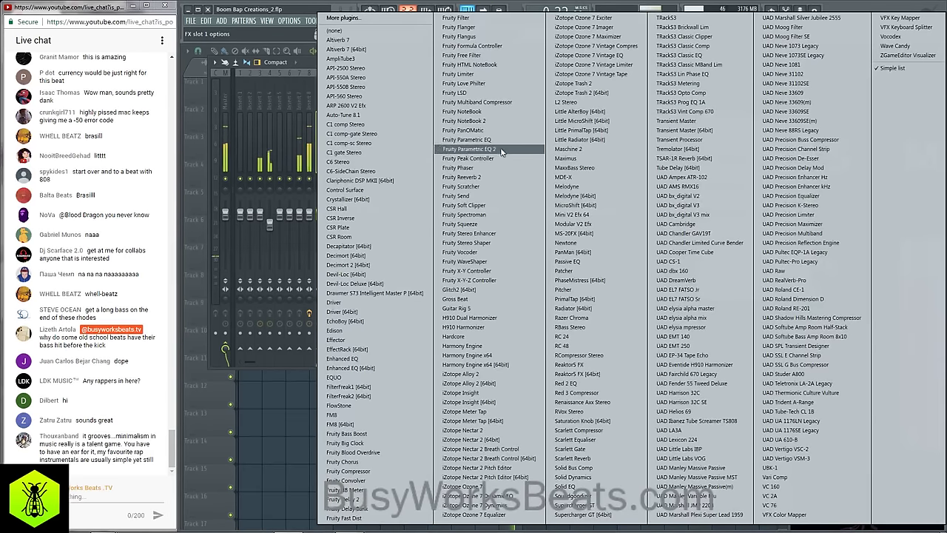
click(494, 124)
Clear the notebook's default text and move its window over the middle of the mixer tracks.
drag(359, 207, 256, 156)
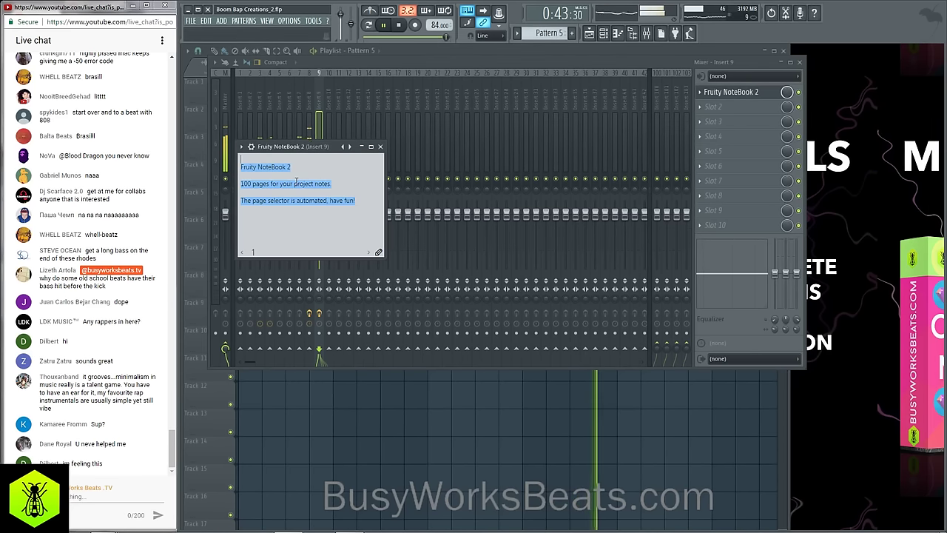
key(Delete)
drag(277, 146, 466, 110)
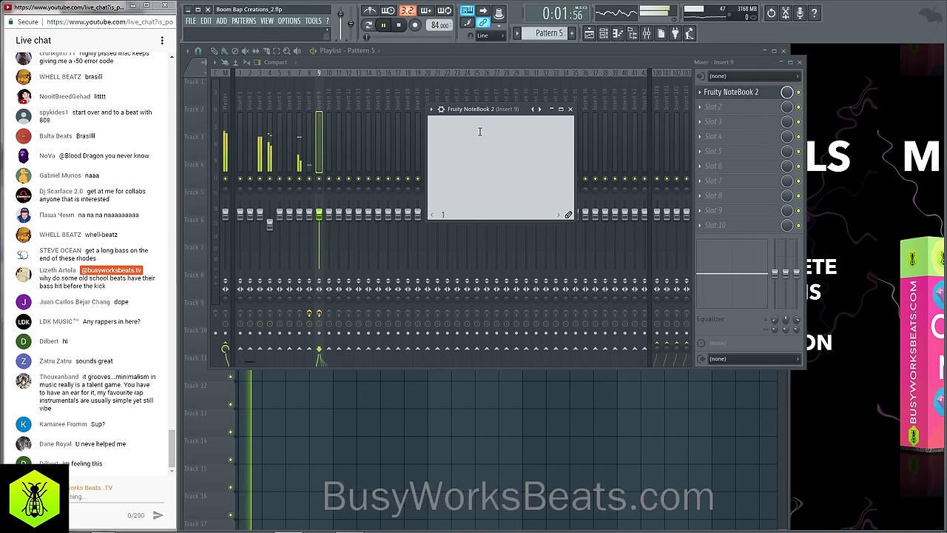
Write the first two lyric lines in the notebook: "Chill Chill" and "Homie I'm for Real Real".
text(Chill Chill)
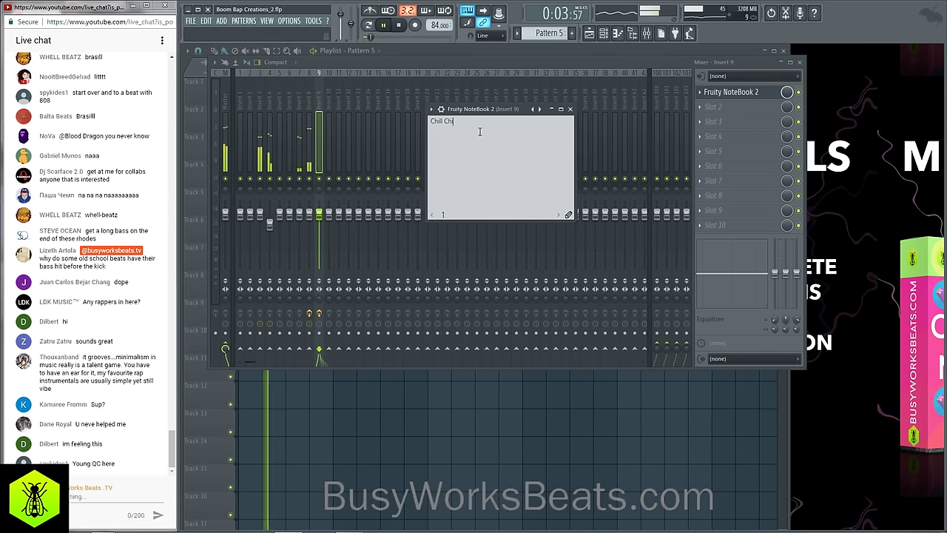
key(Return)
text(Homie I)
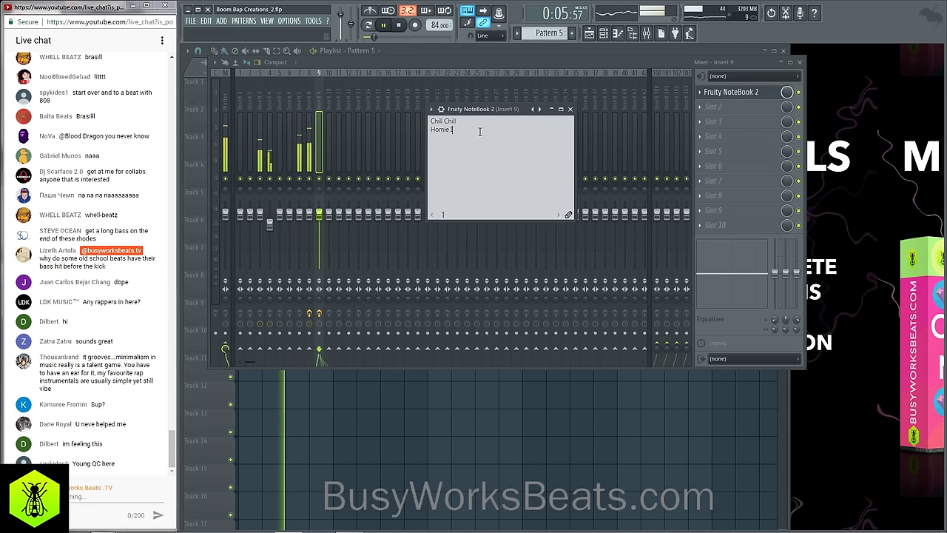
text('m f)
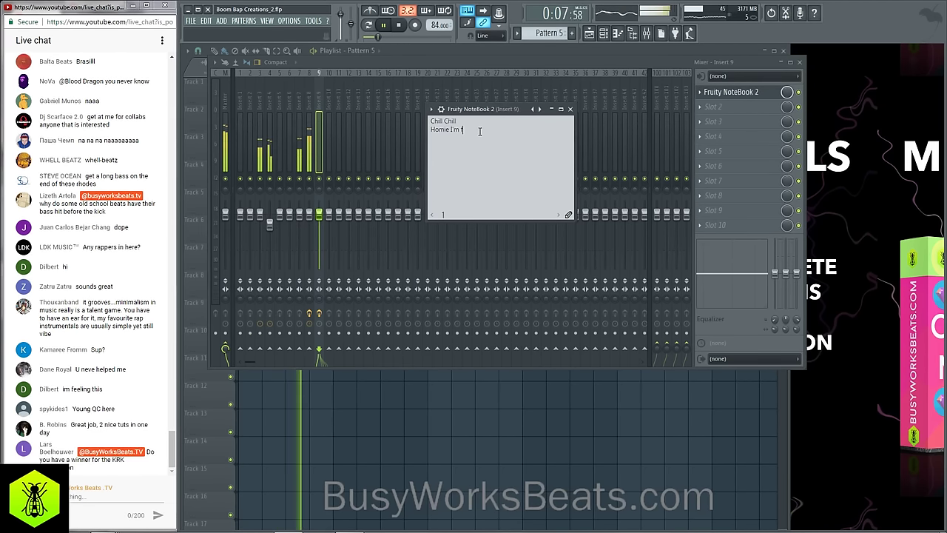
text(or Real Real)
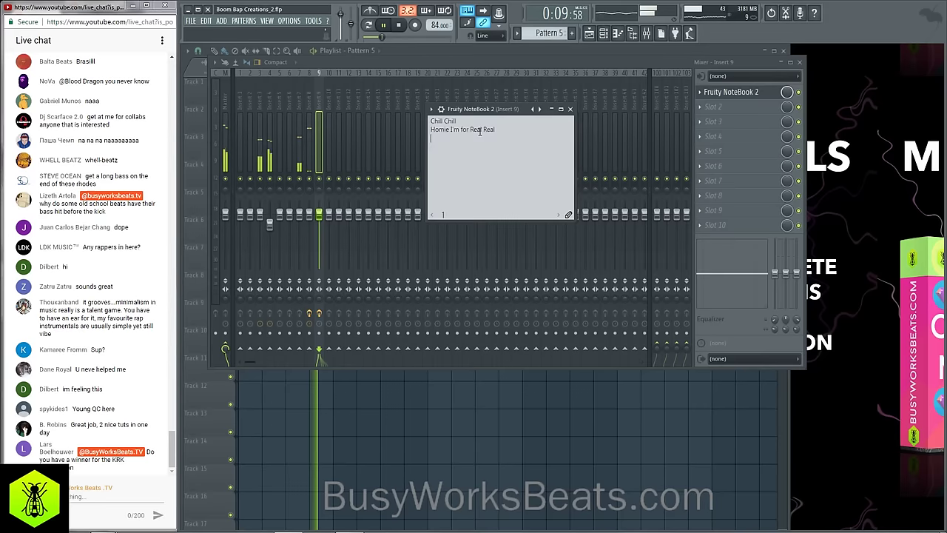
key(Return)
text(C)
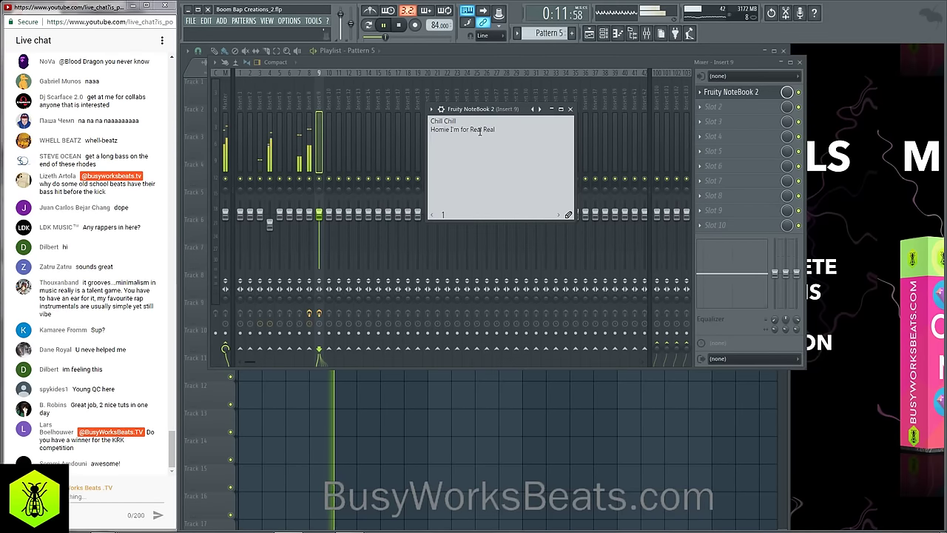
text(an I)
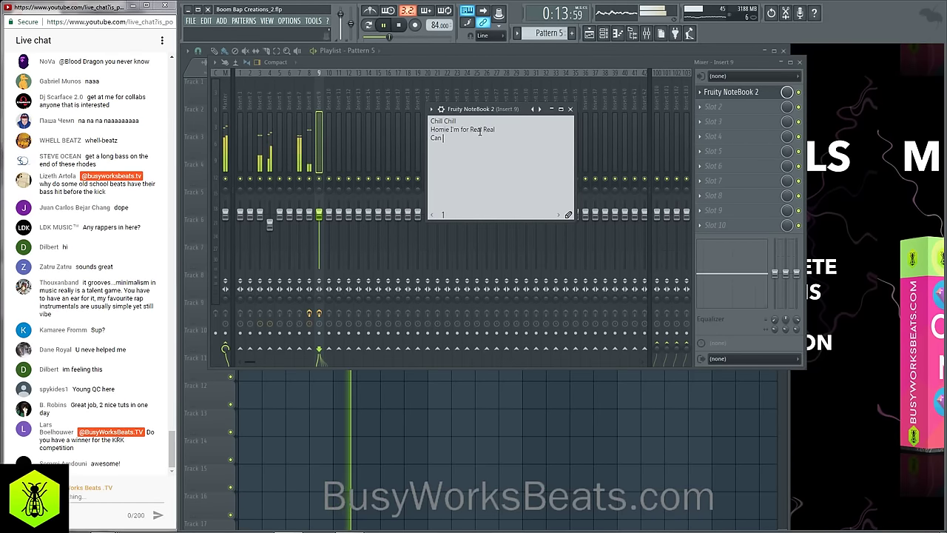
key(BackSpace)
key(BackSpace)
key(BackSpace)
key(BackSpace)
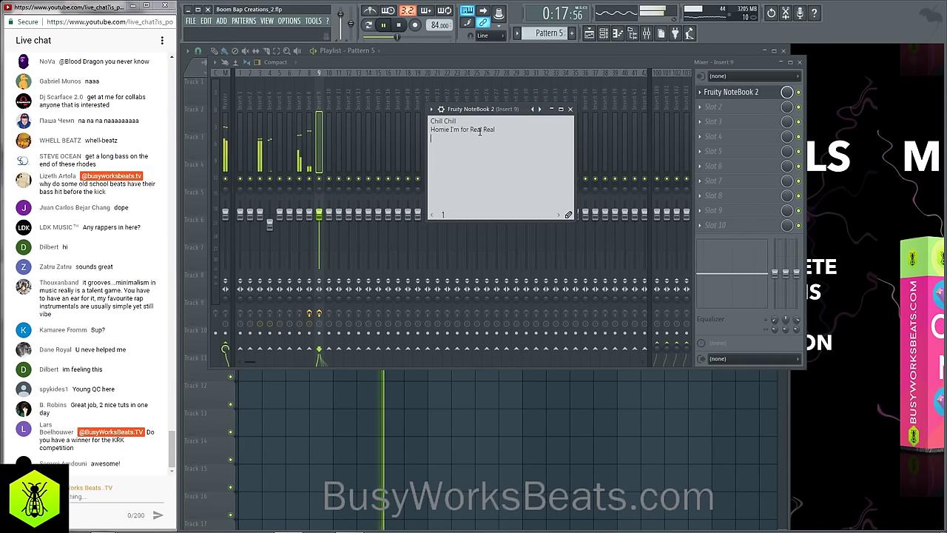
text(Cna I)
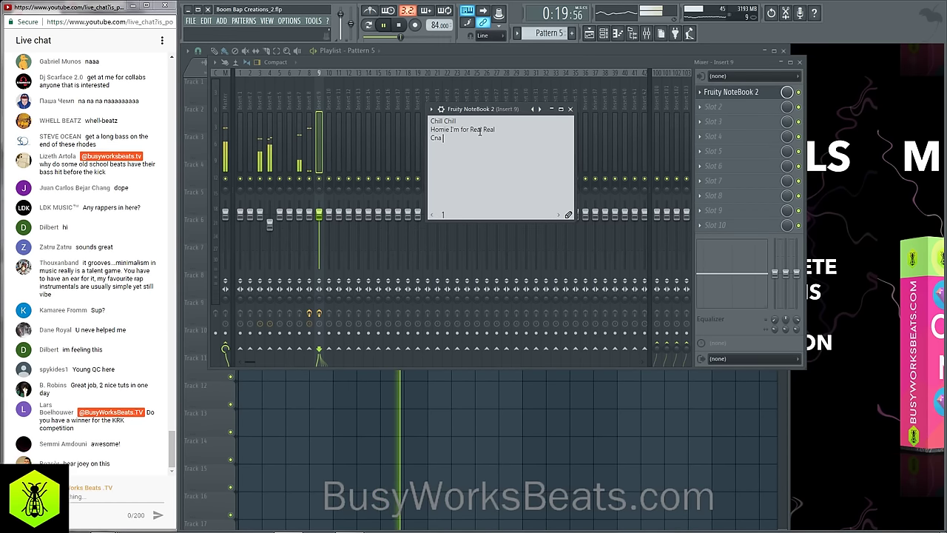
key(BackSpace)
key(BackSpace)
key(BackSpace)
key(BackSpace)
key(BackSpace)
key(BackSpace)
Add the lyric lines "Can I get a witness?", "I'm endless" and "My heart is always in this" to the notebook.
text(Can I ge)
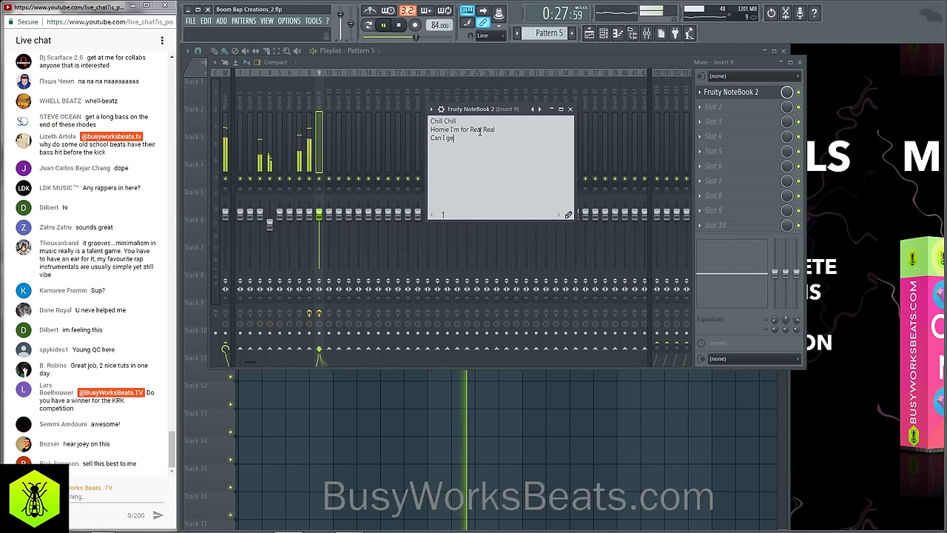
text(ness?)
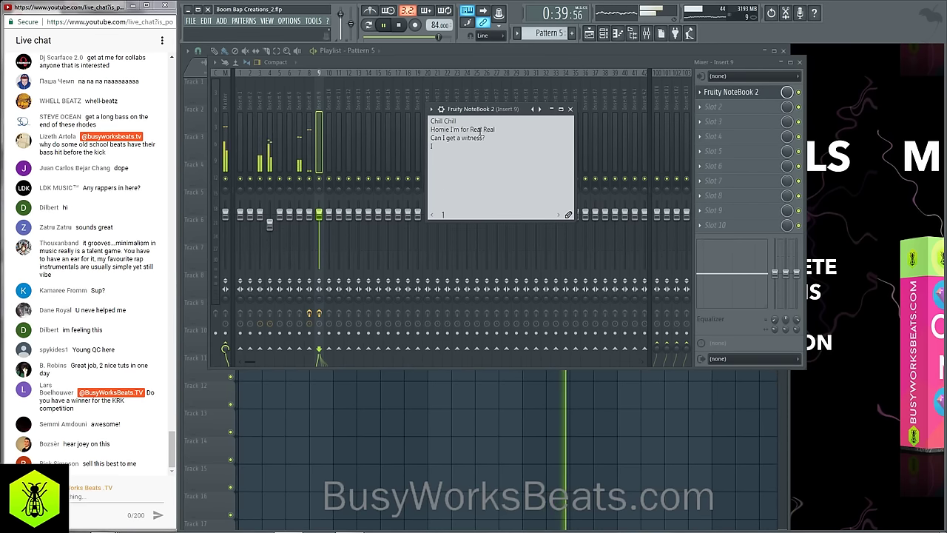
text(endless )
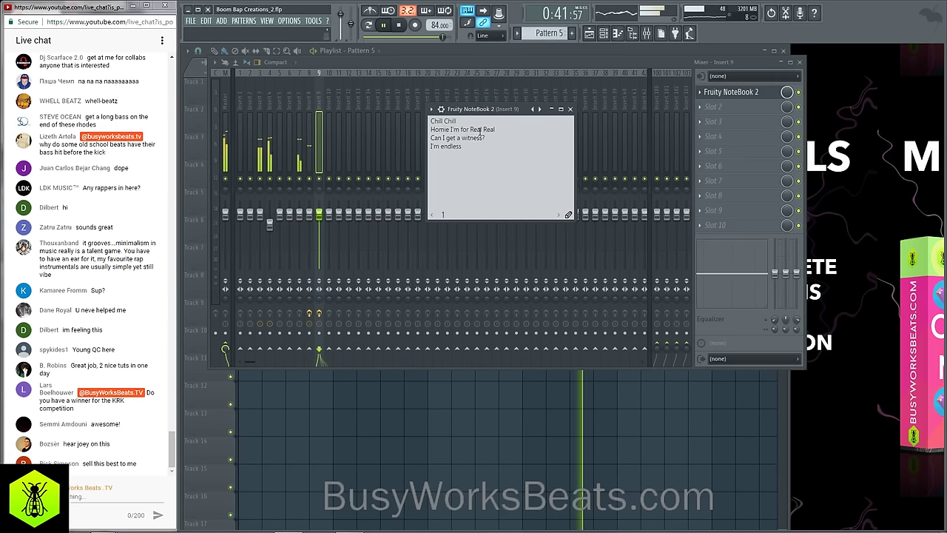
text(My)
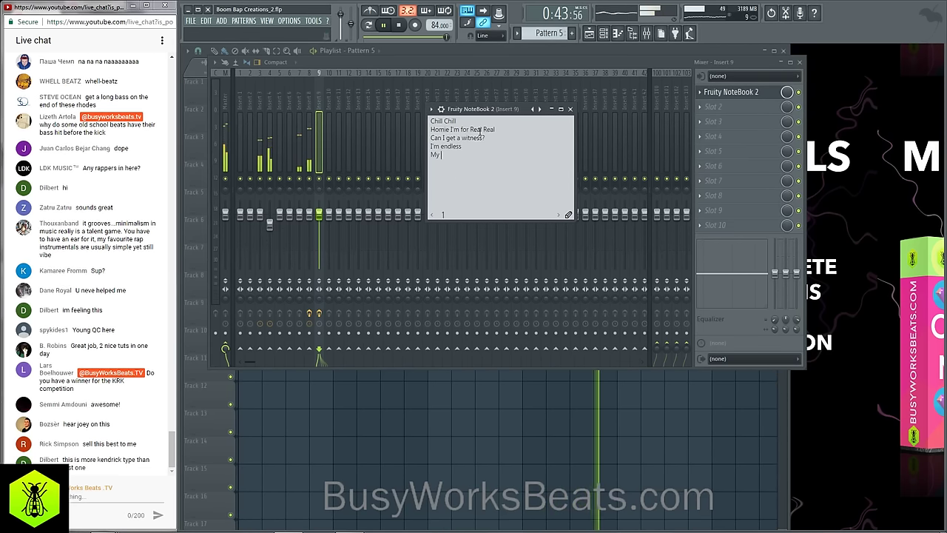
text( hear)
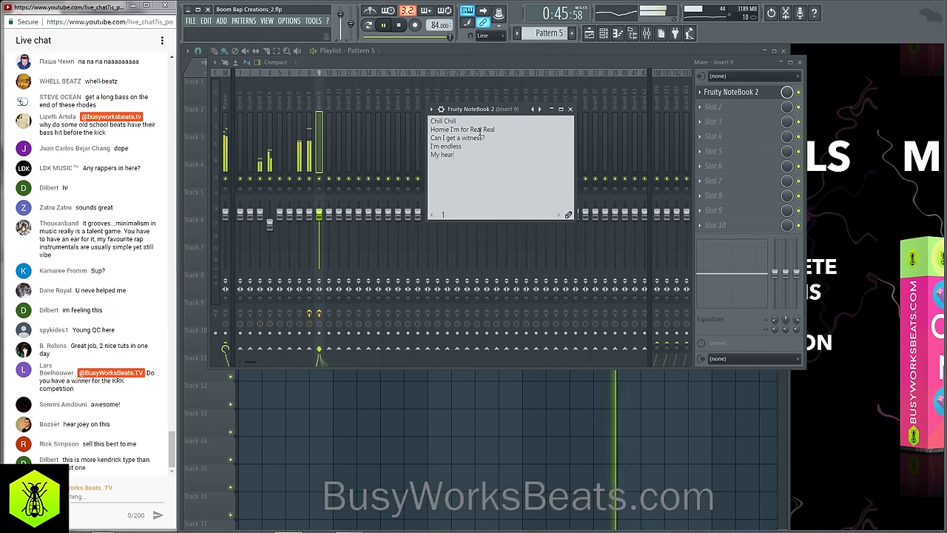
text(t is always )
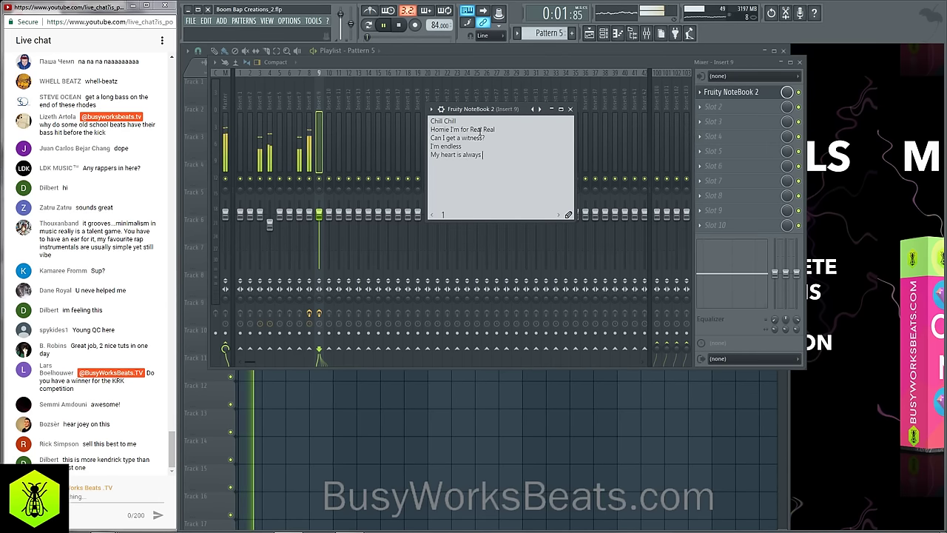
text(in this)
Add a closing lyric line "I'm endless" and move the notebook beyond the mixer tracks, beside the playlist.
key(Return)
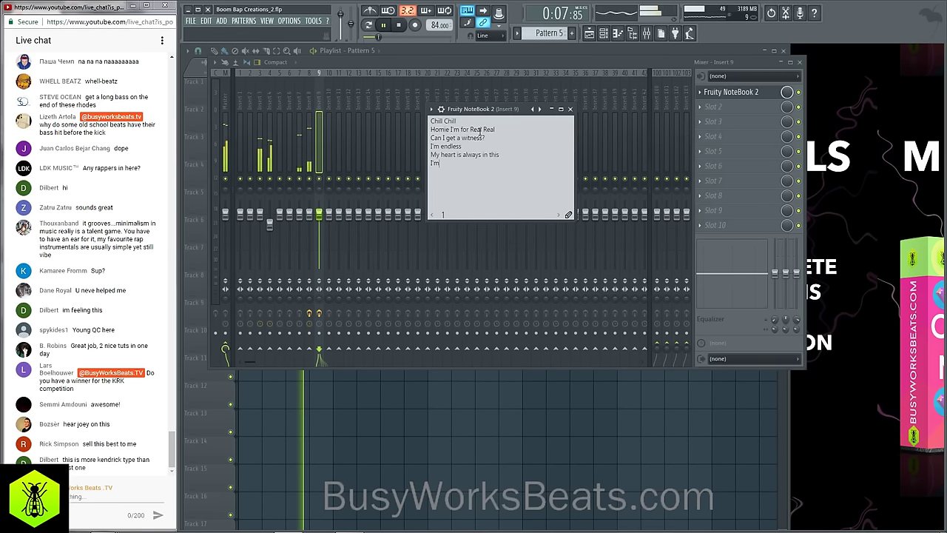
text(endles)
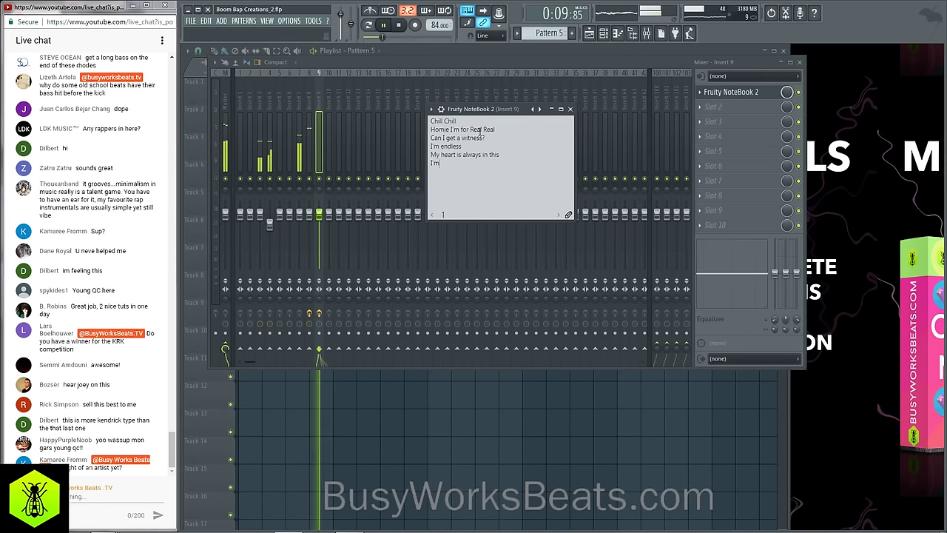
text(s)
key(Return)
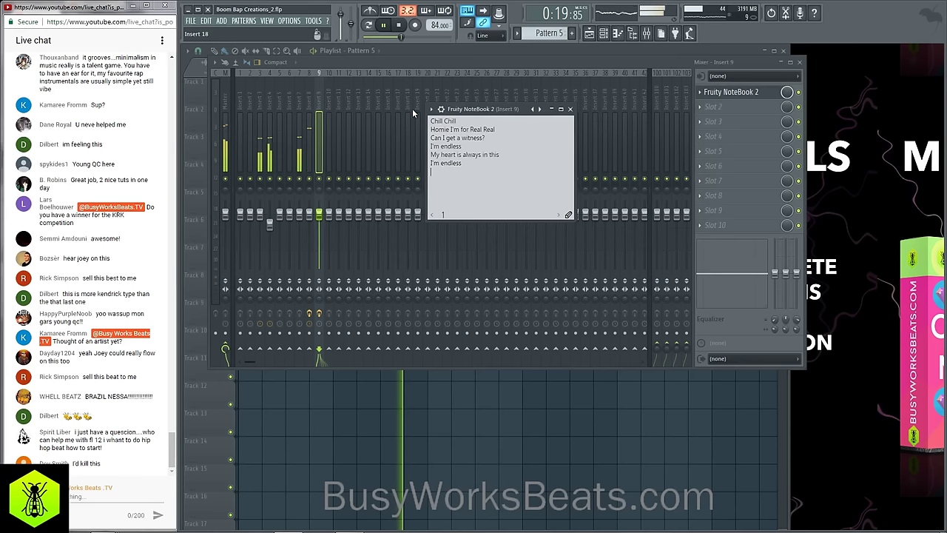
drag(474, 109, 840, 50)
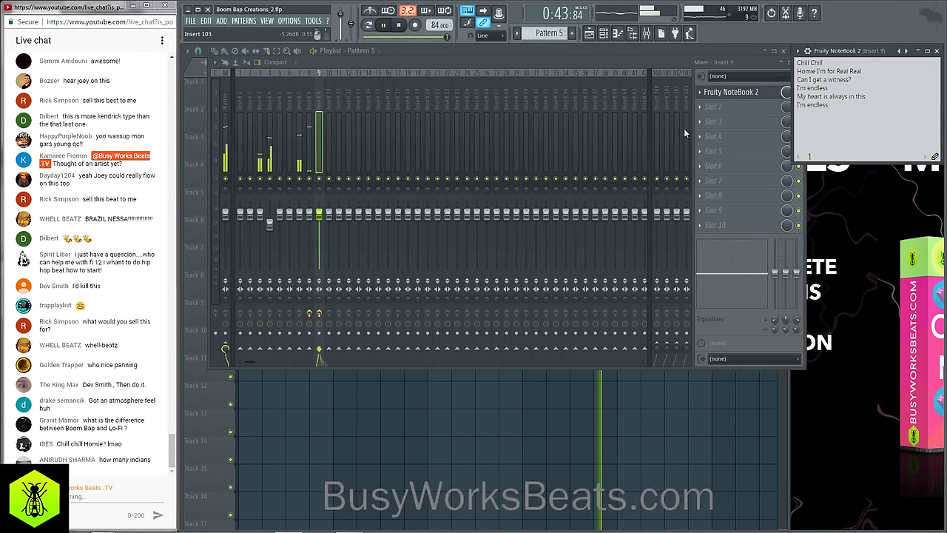
Select the Microphone mixer track and stop playback.
click(467, 92)
scroll(522, 98, down, 10)
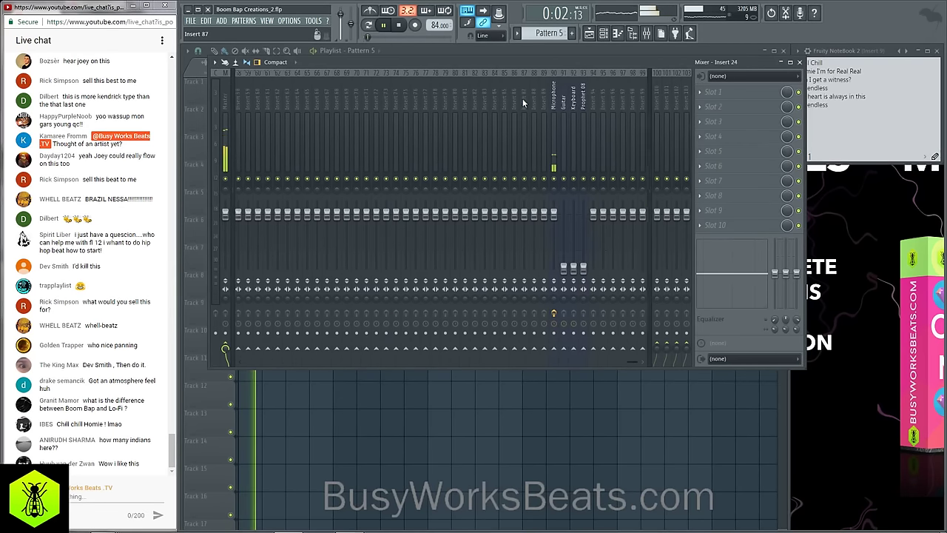
click(560, 101)
scroll(559, 101, up, 3)
key(space)
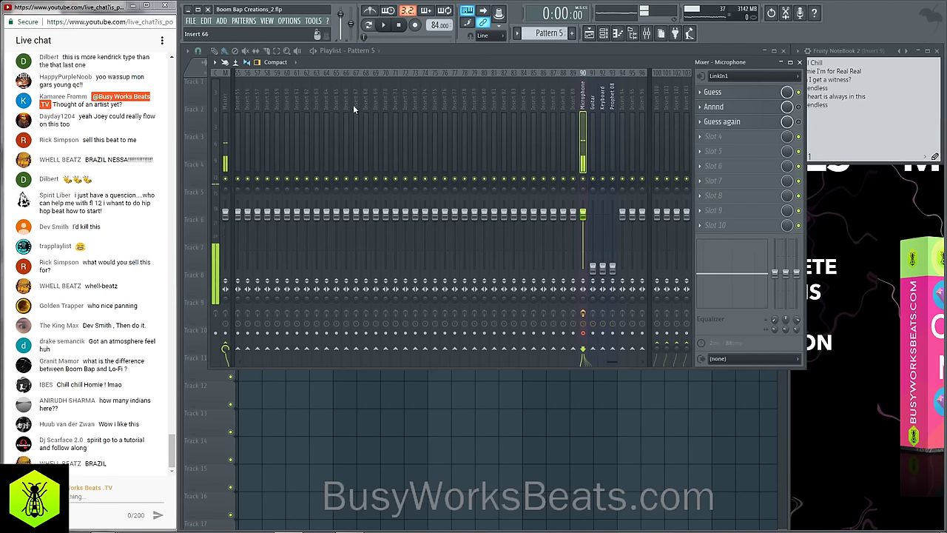
Record a short microphone take into the playlist as an audio clip and bring the playlist forward.
click(415, 25)
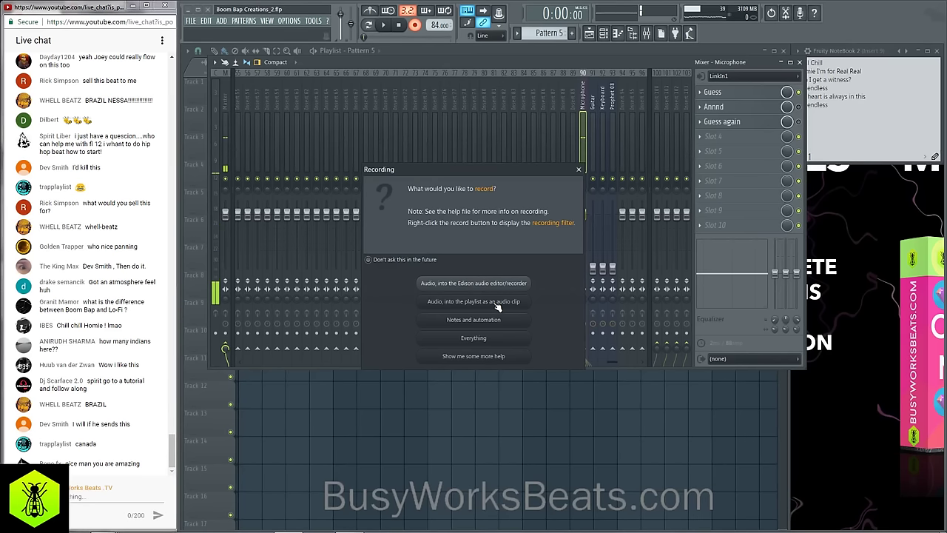
click(474, 301)
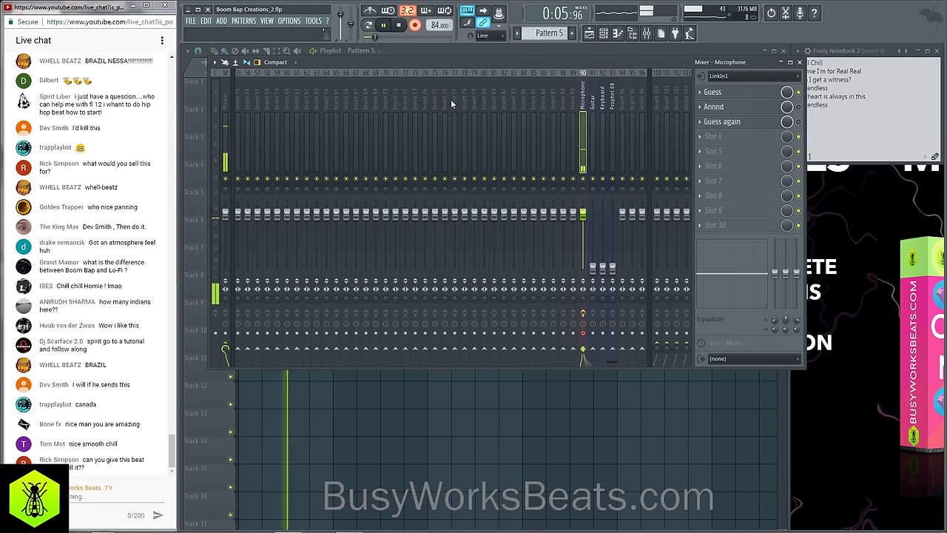
key(space)
click(503, 401)
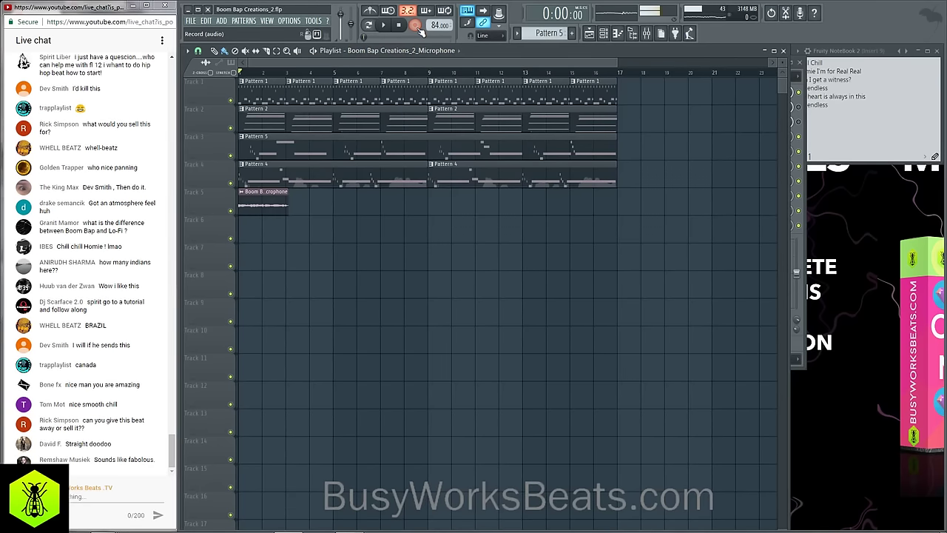
Bring the lyrics notebook forward and narrow the mixer window so it no longer extends under it.
click(834, 92)
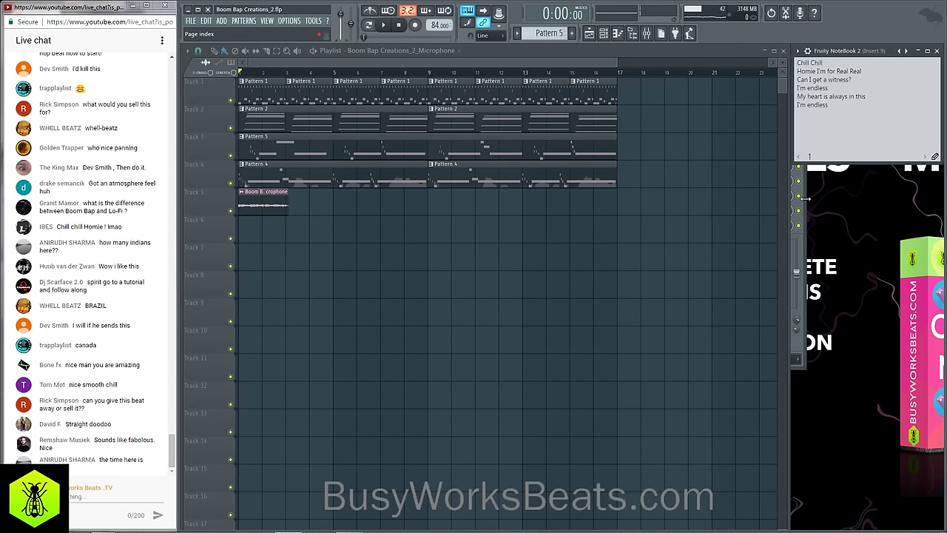
drag(806, 198, 791, 199)
click(730, 377)
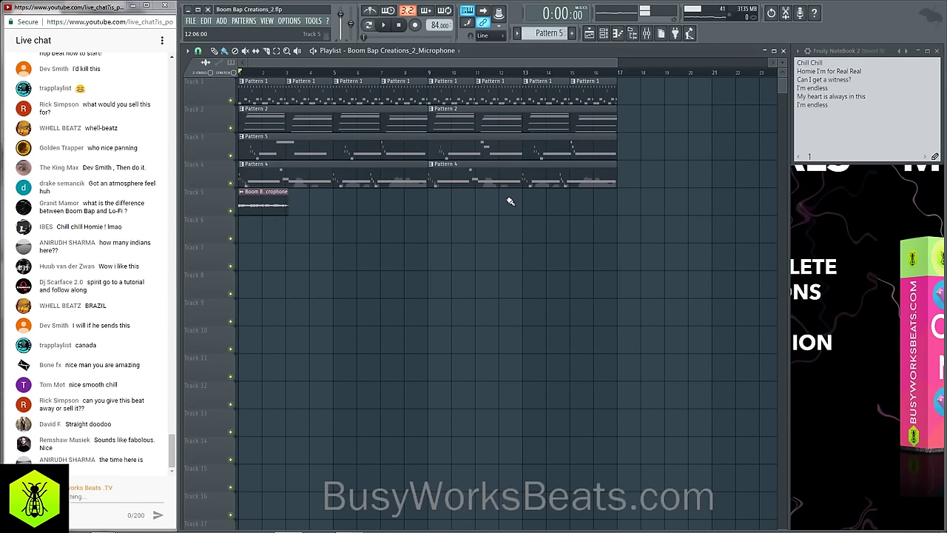
Play the arrangement briefly and delete the microphone clip from playlist track 5.
key(space)
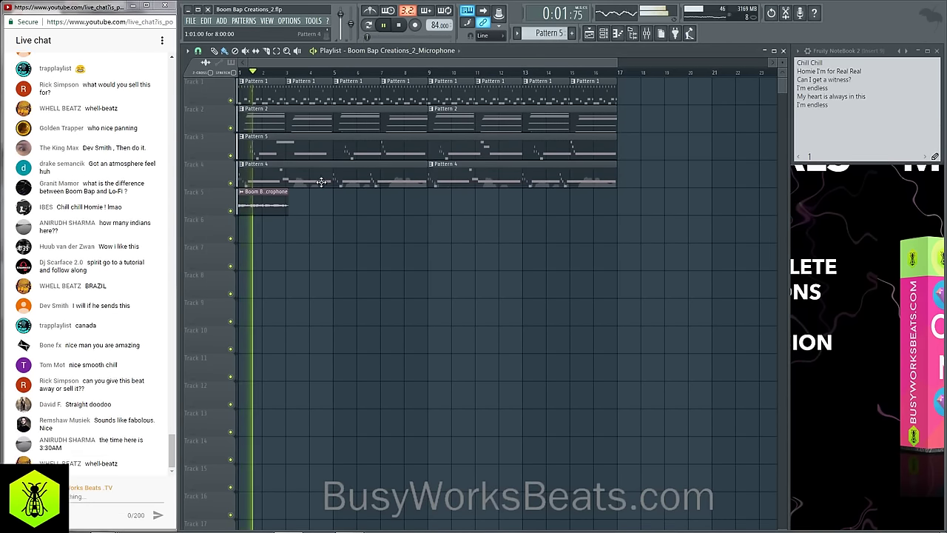
right_click(275, 203)
key(space)
Delete the recorded microphone audio channel from the channel rack and return to the mixer.
click(647, 35)
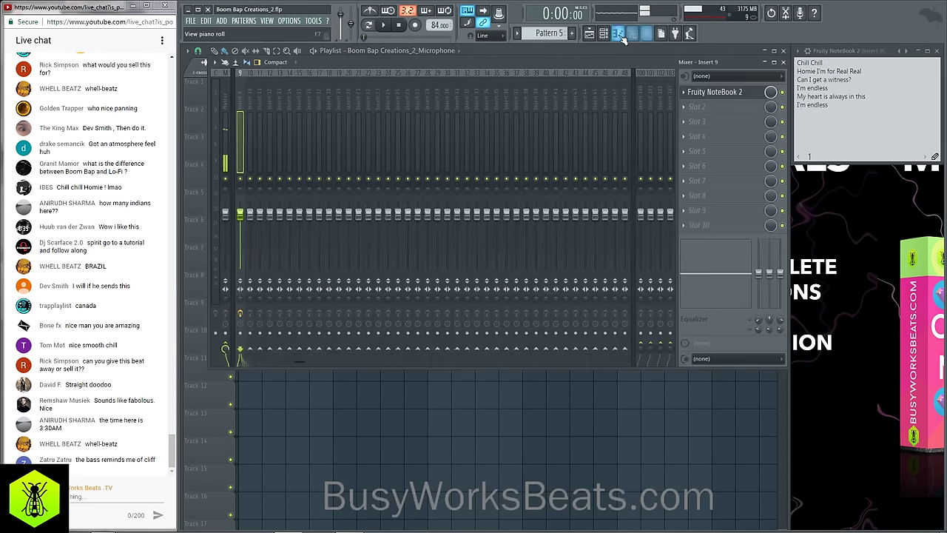
click(604, 34)
right_click(316, 160)
key(d)
key(Return)
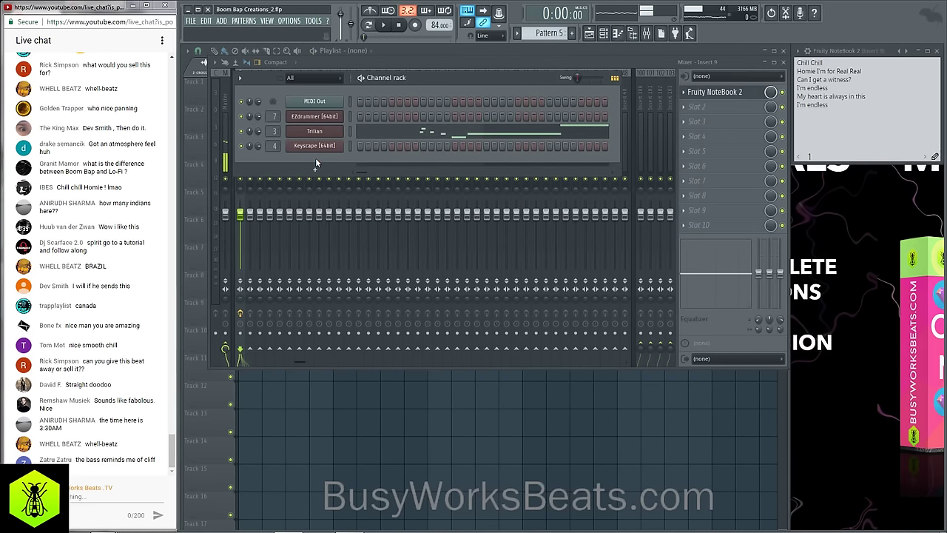
click(639, 62)
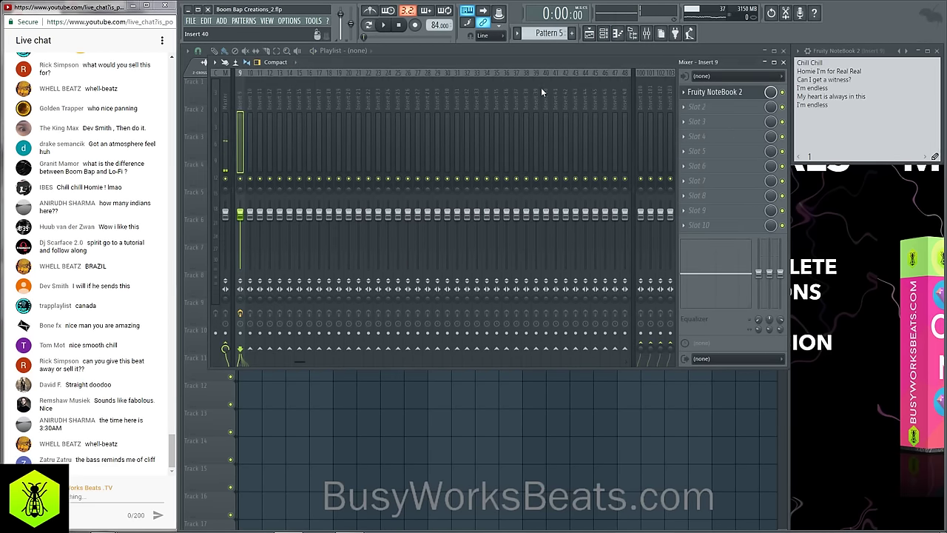
Play the arrangement briefly and select the Microphone track in the mixer.
key(space)
scroll(529, 77, down, 2)
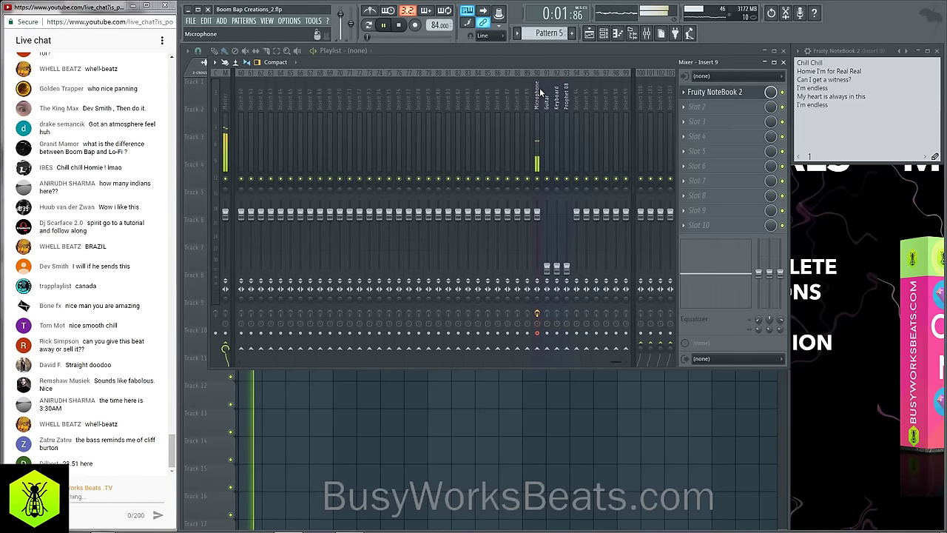
click(539, 92)
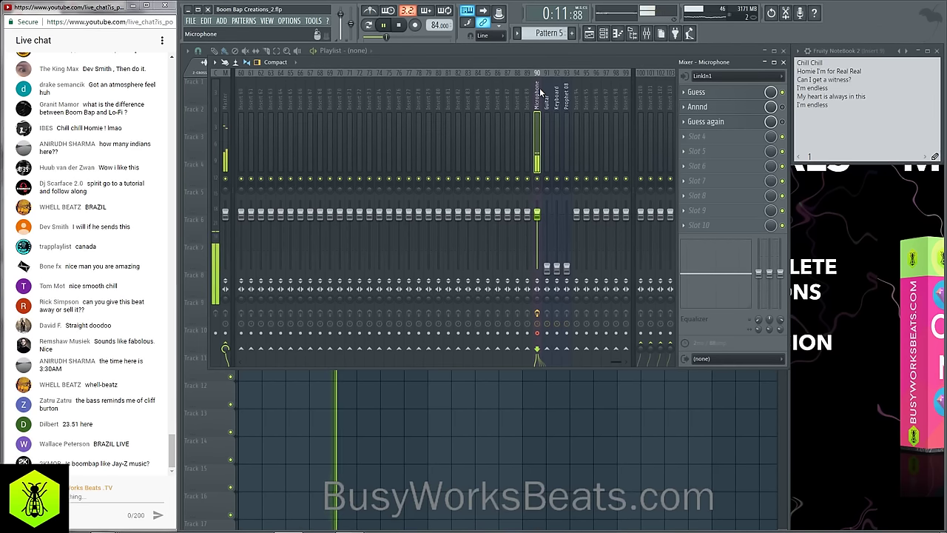
key(space)
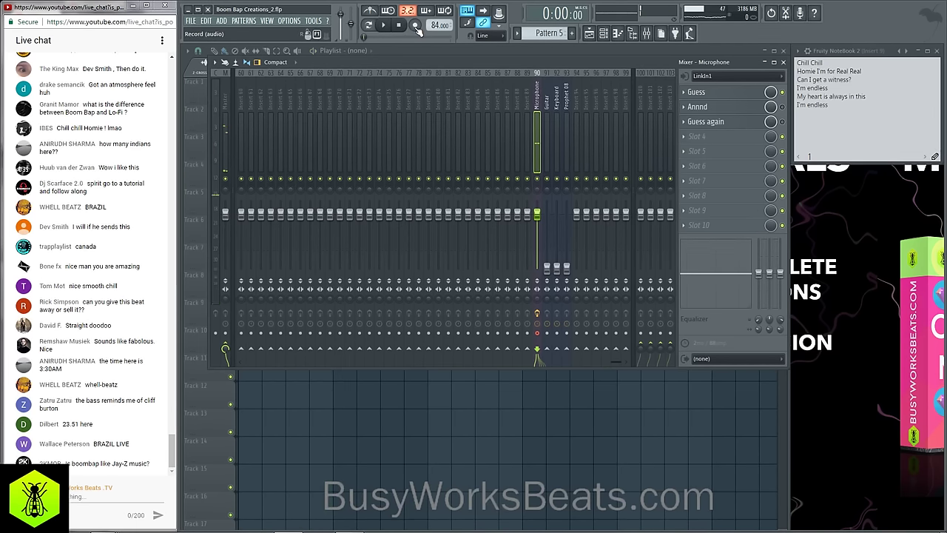
Record a microphone take over the beat into the playlist as an audio clip.
click(415, 26)
click(492, 303)
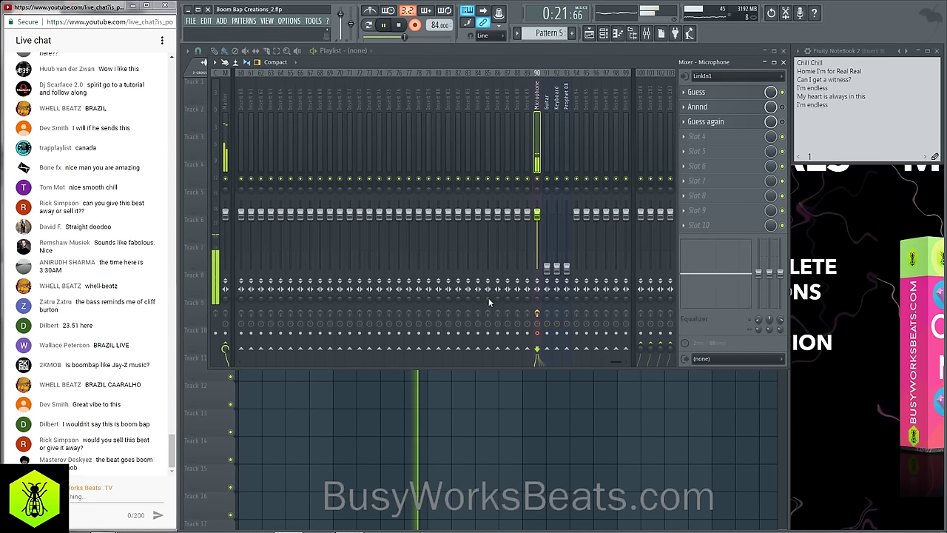
key(space)
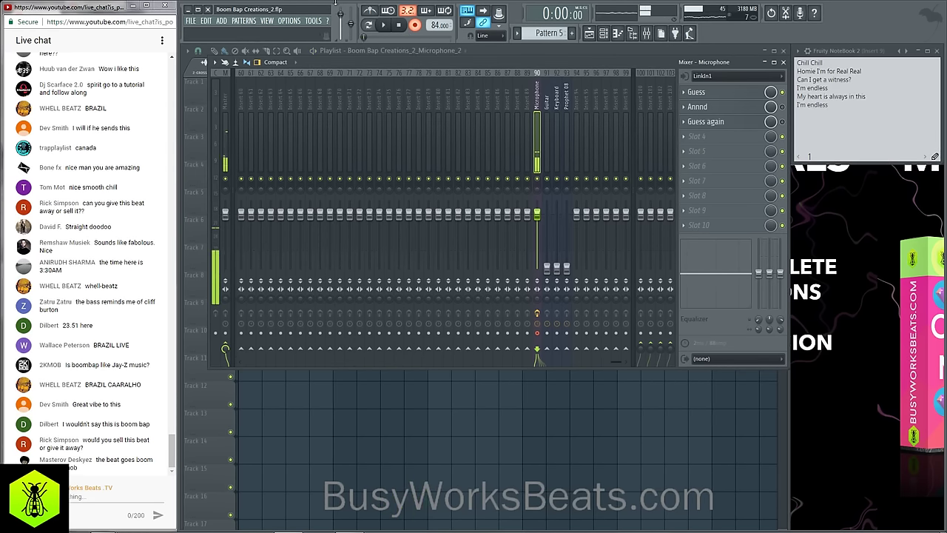
Record a second microphone take into the playlist as an audio clip, with the first take on track 5 muted.
click(416, 25)
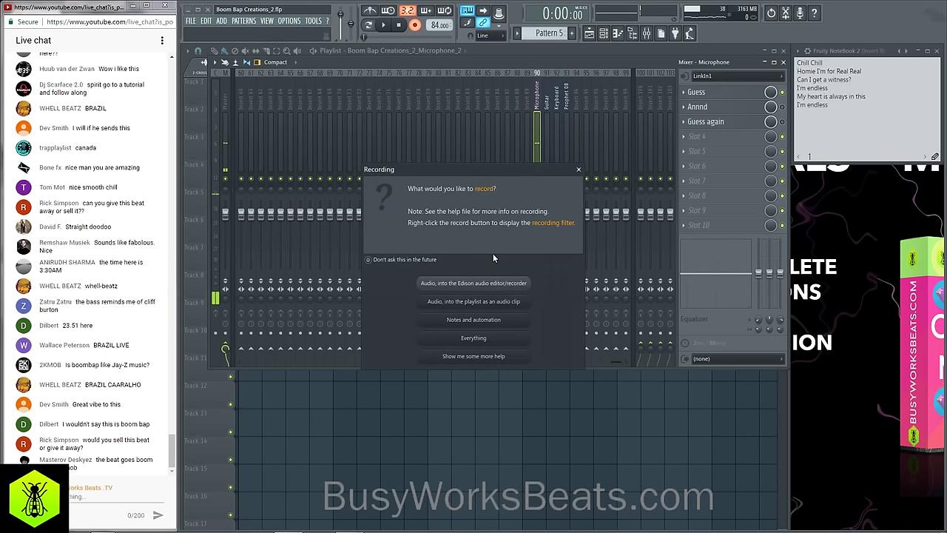
click(481, 302)
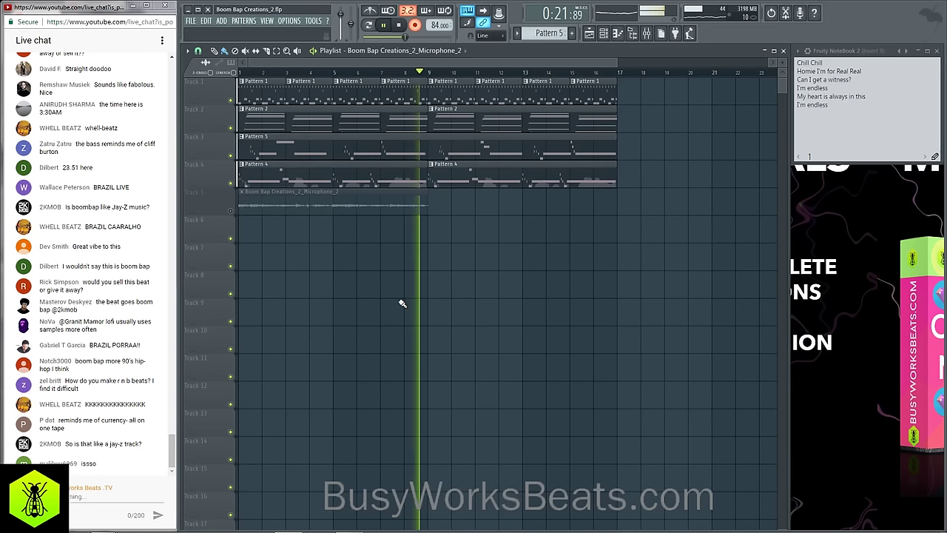
key(space)
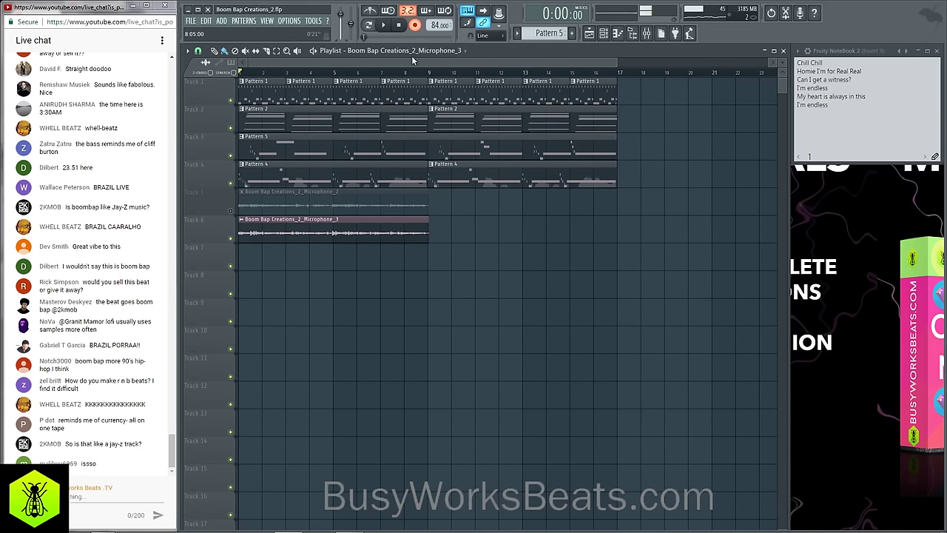
Route the Microphone_2 channel to mixer track 5 and the Microphone_3 channel to mixer track 6.
click(613, 35)
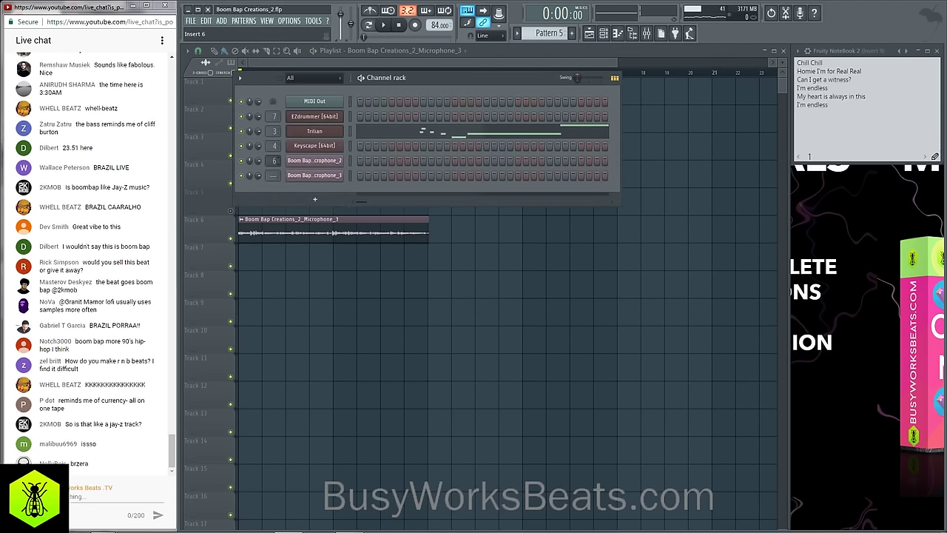
drag(274, 175, 274, 168)
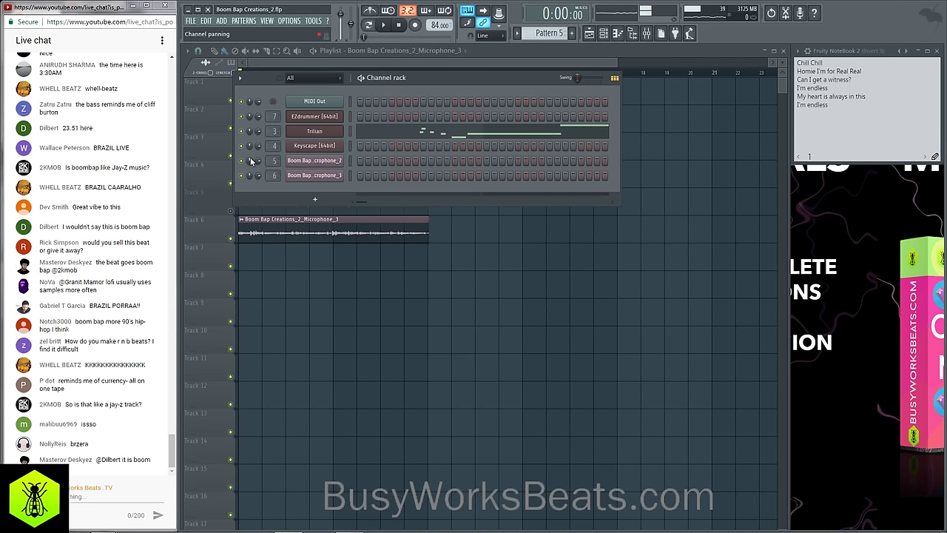
right_click(328, 352)
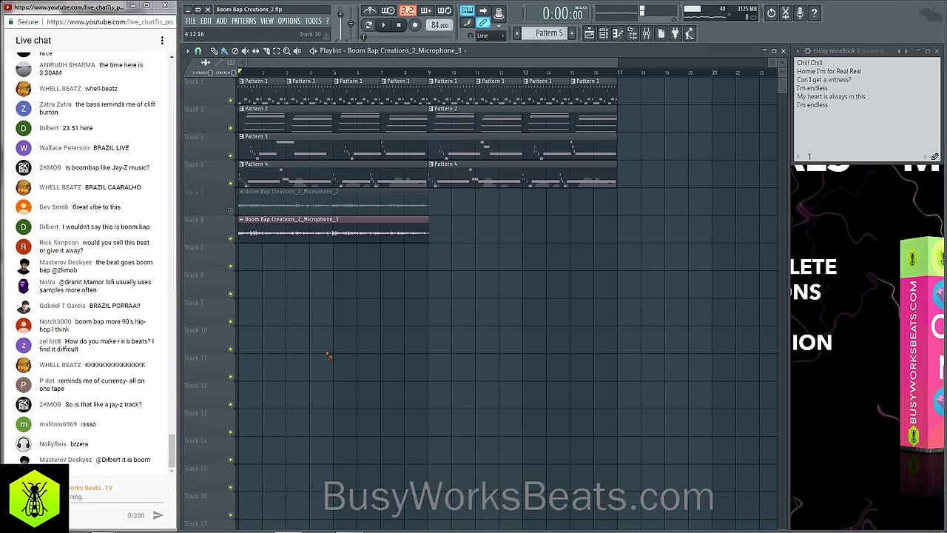
Unmute playlist track 5, play both vocal takes together over the beat and save the project.
key(space)
key(space)
click(230, 211)
key(space)
key(ctrl+s)
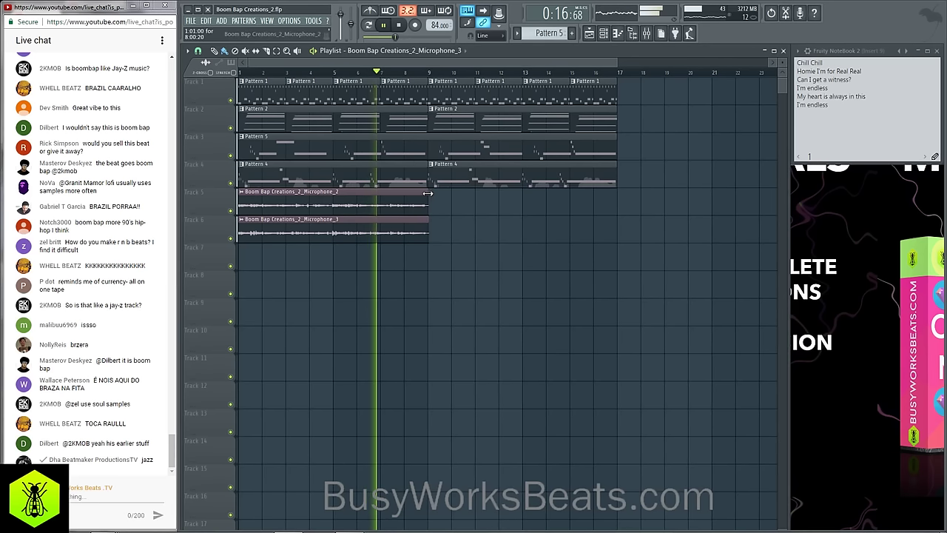
Stop playback and delete the Boom Bap Creations_2_Microphone_2 clip from playlist track 5.
key(space)
right_click(377, 203)
Mute playlist track 6 and record a new take from the Microphone mixer track into the playlist as an audio clip.
click(647, 33)
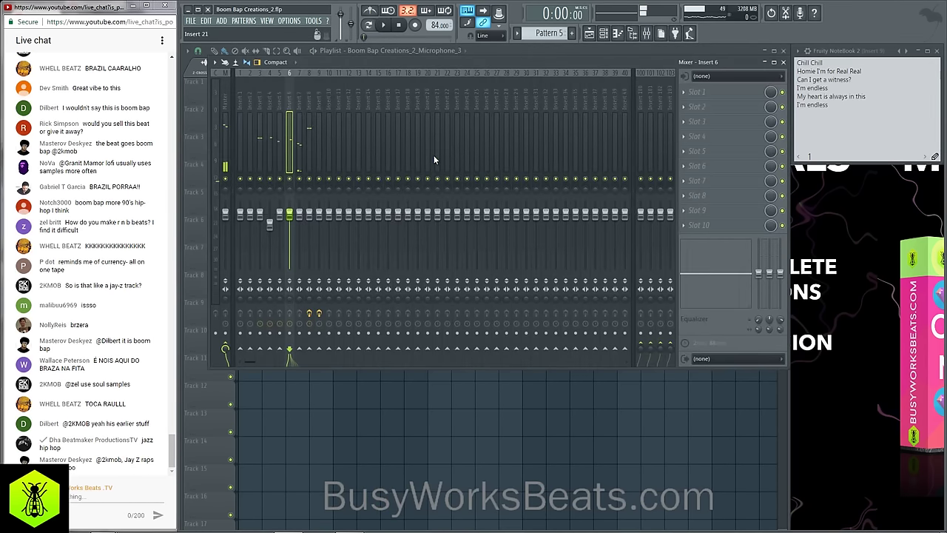
scroll(433, 134, right, 10)
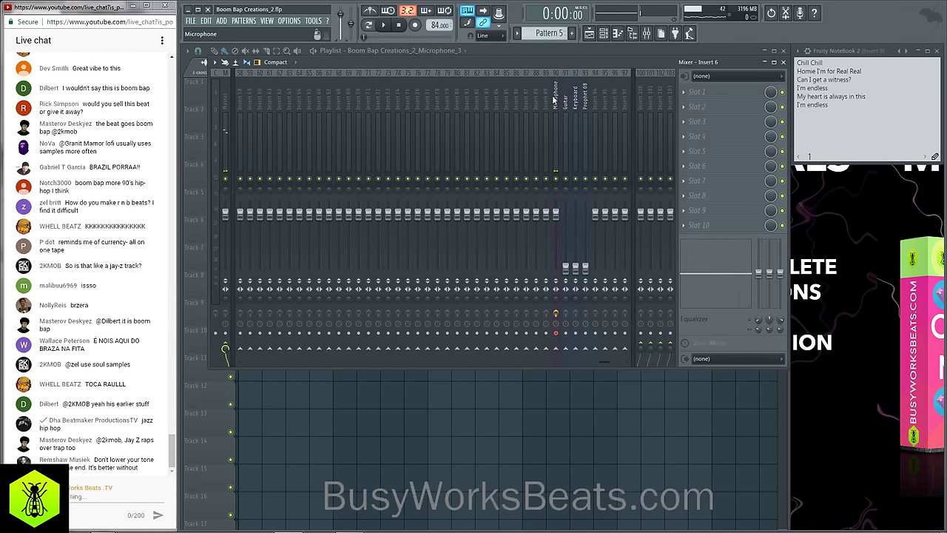
click(554, 98)
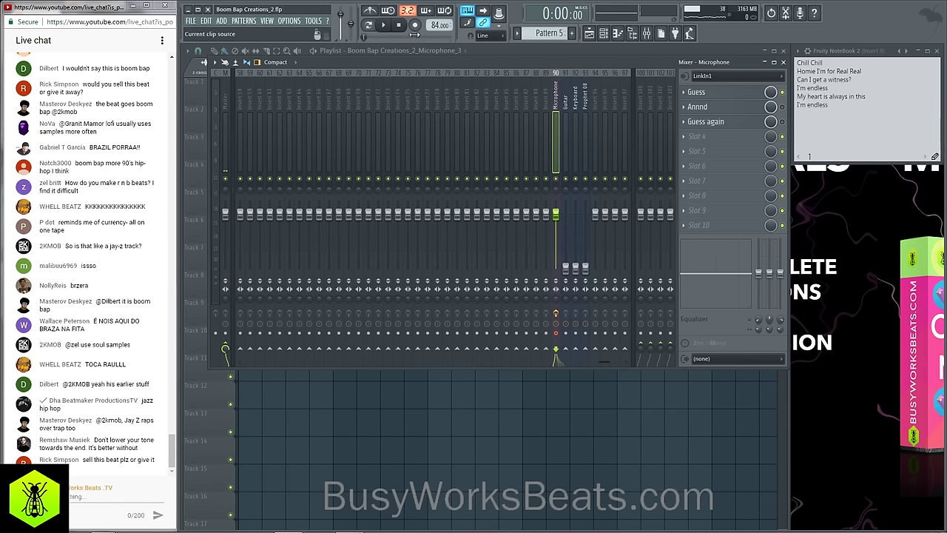
click(488, 51)
click(230, 238)
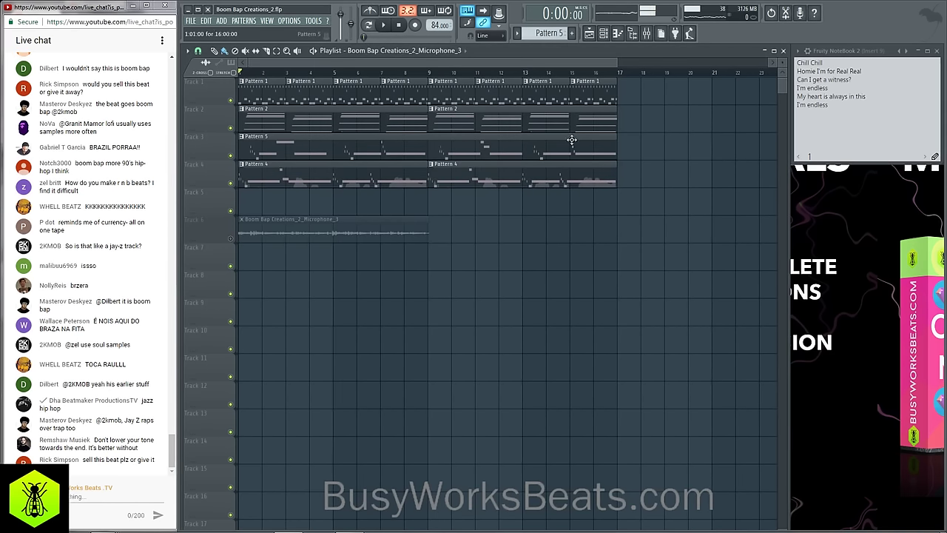
click(645, 40)
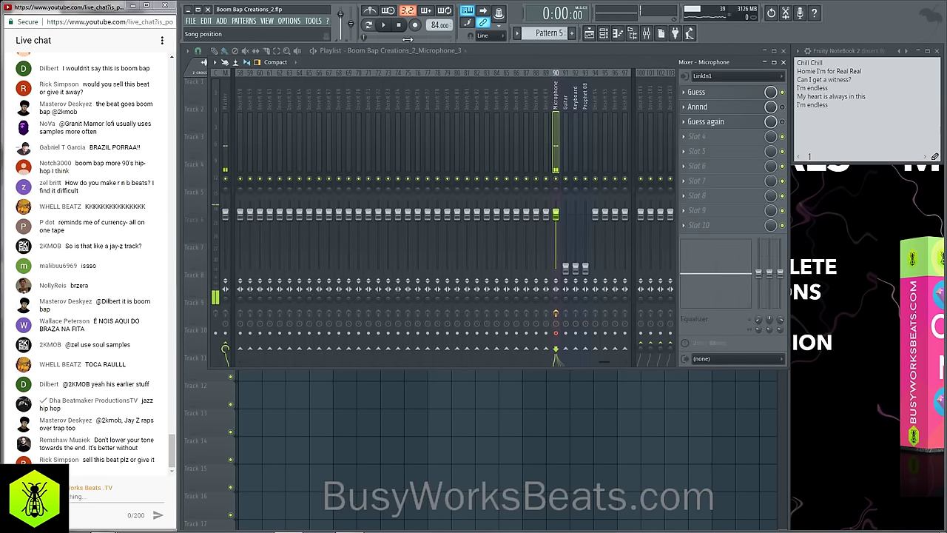
click(416, 28)
click(497, 303)
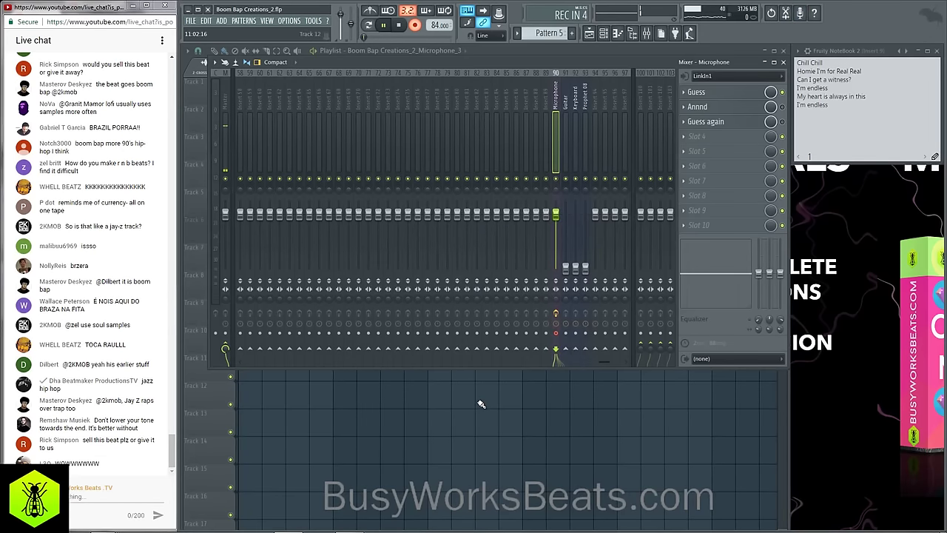
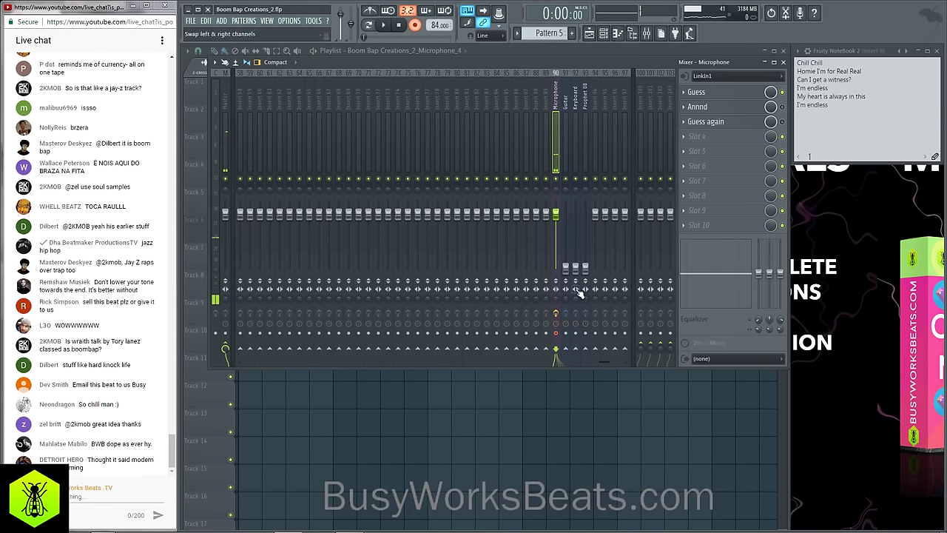
Mute the new take on playlist track 5 and record one more microphone take as a playlist audio clip.
click(646, 33)
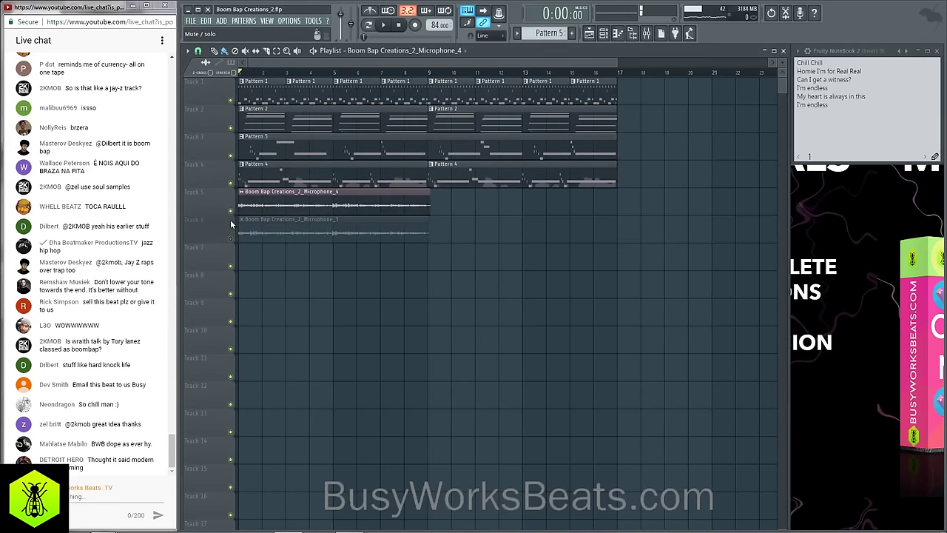
click(648, 35)
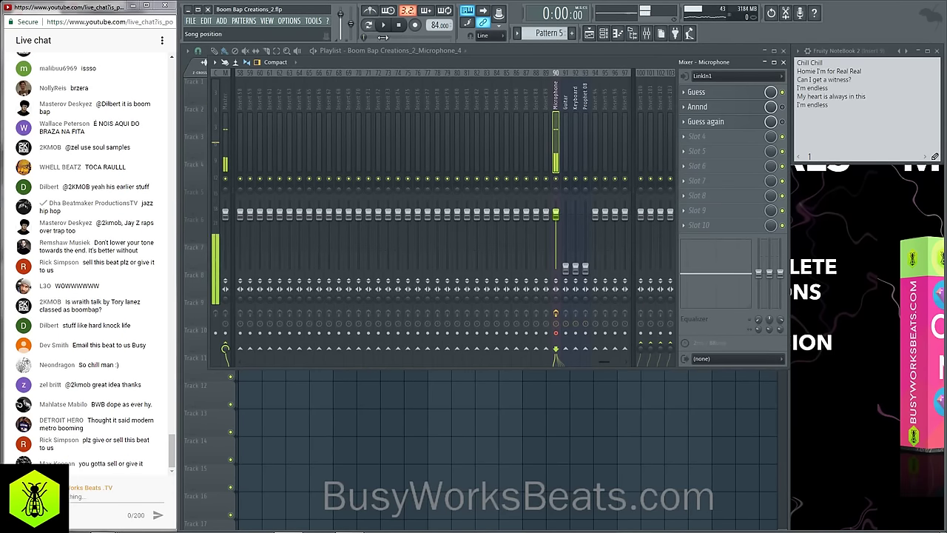
click(414, 25)
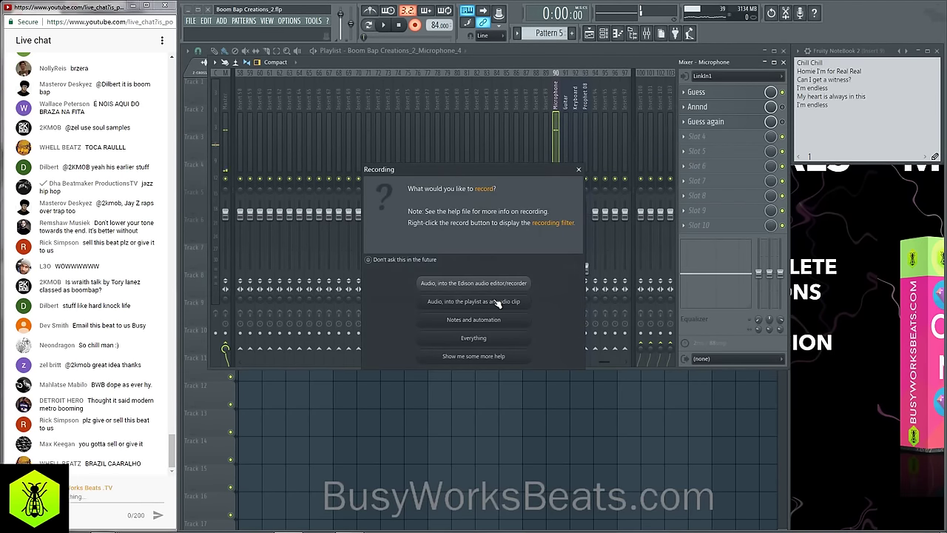
click(498, 302)
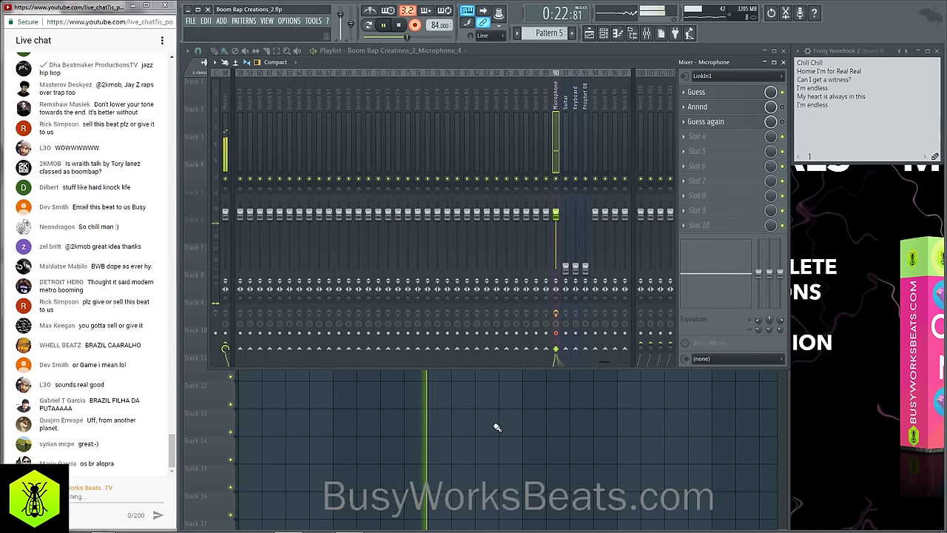
key(space)
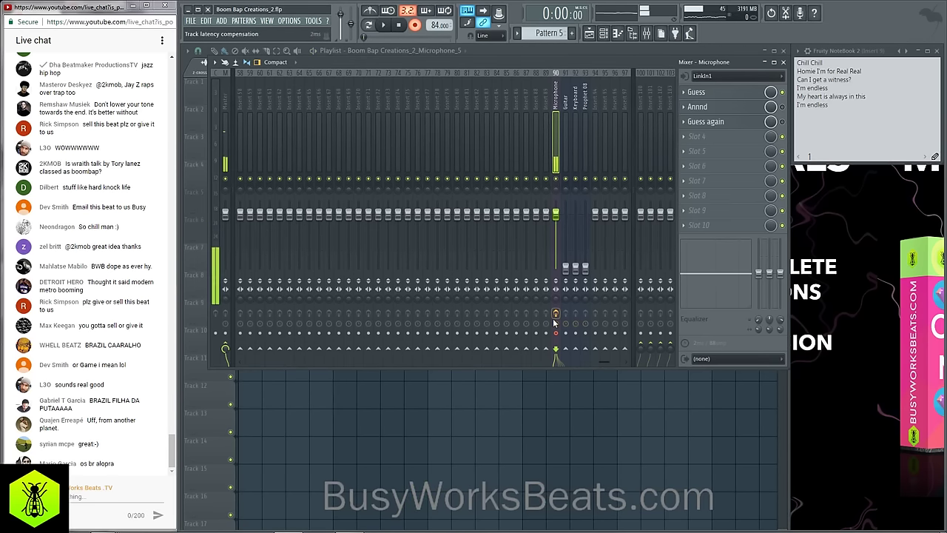
Unmute playlist tracks 5 and 6, and route the Microphone_4 and Microphone_5 channels to mixer tracks 7 and 8.
key(F9)
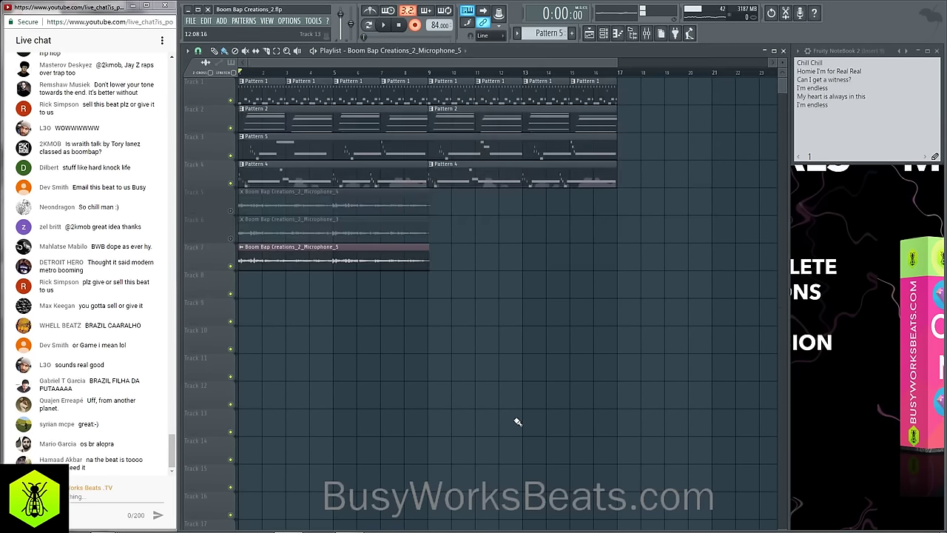
click(231, 237)
click(614, 33)
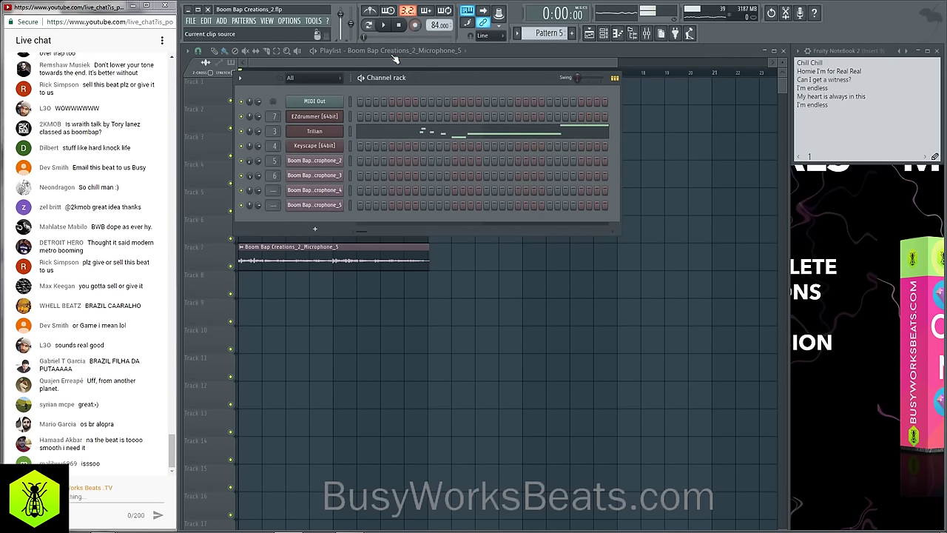
drag(271, 191, 270, 177)
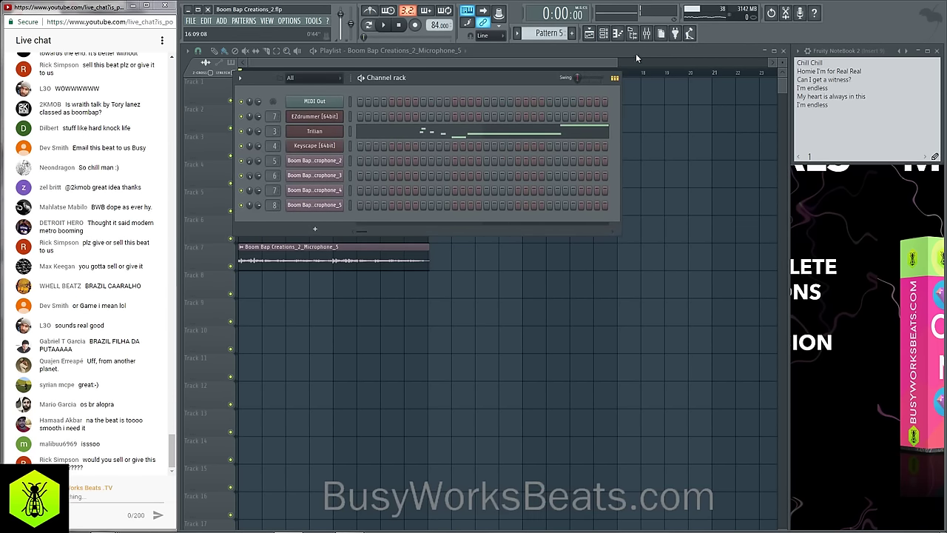
Play the layered vocal takes and check their levels in the mixer and their channel routing.
click(646, 34)
key(space)
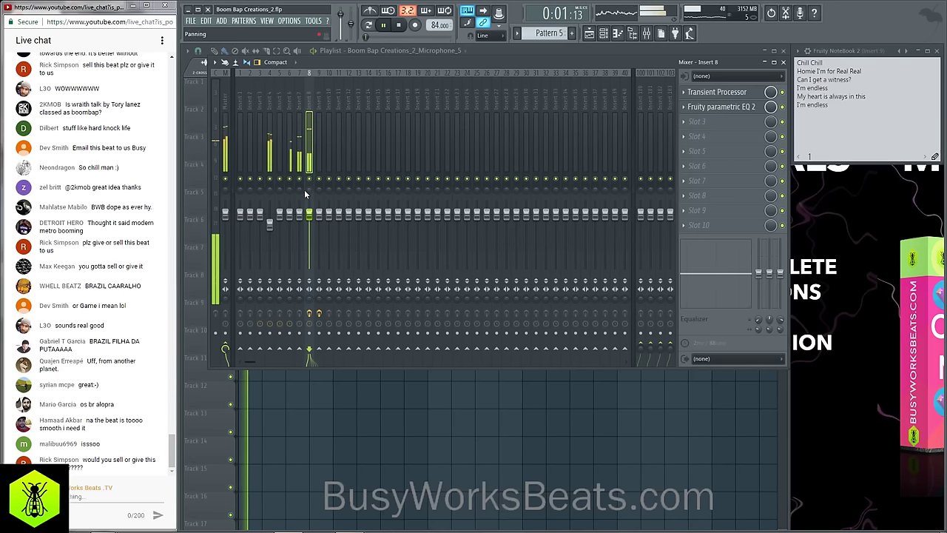
click(614, 34)
key(space)
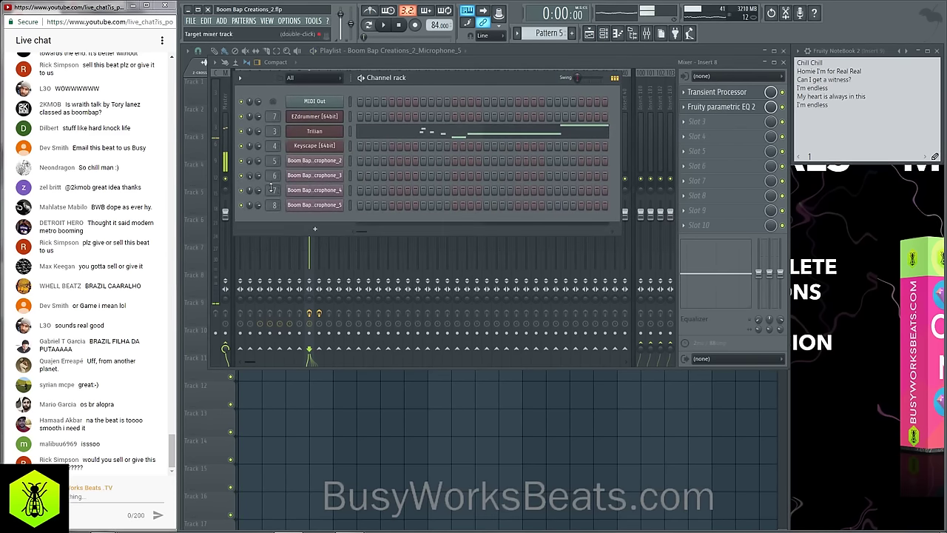
right_click(332, 425)
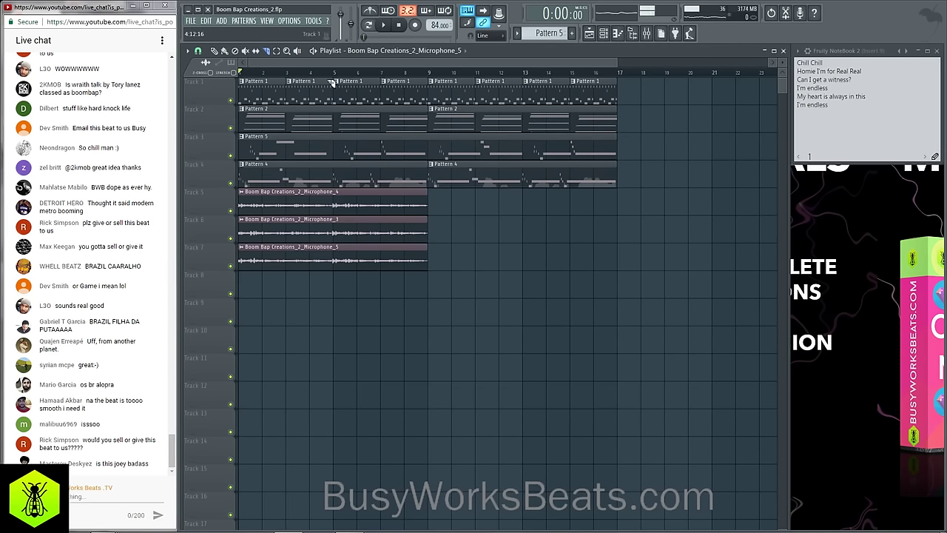
key(space)
key(F9)
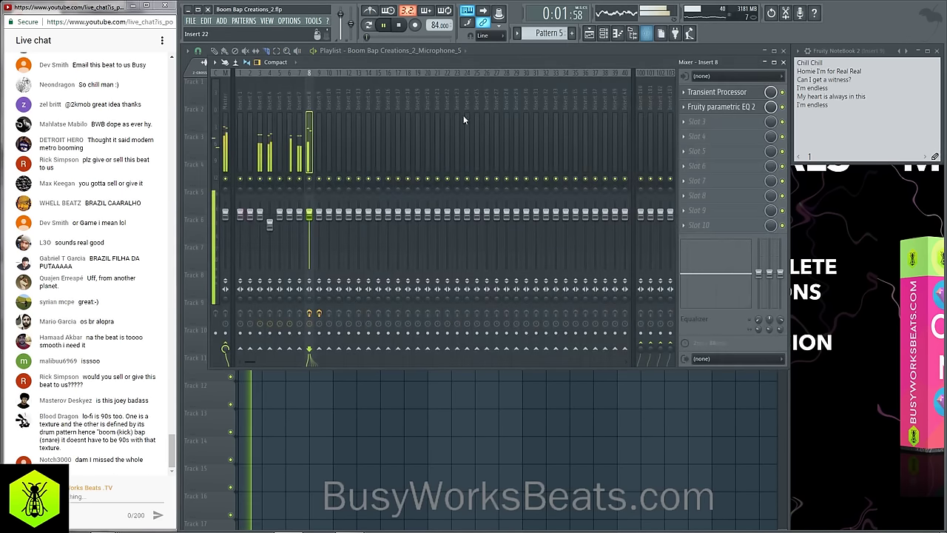
key(space)
Lower the faders of mixer inserts 6 to 8 together to about 95% (-1.1 dB) during playback and save the project.
drag(311, 105, 291, 99)
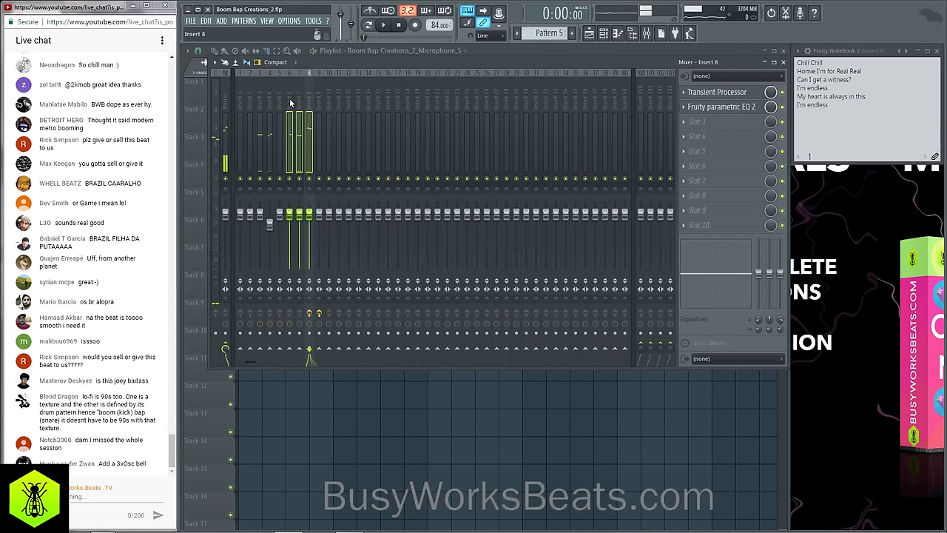
key(space)
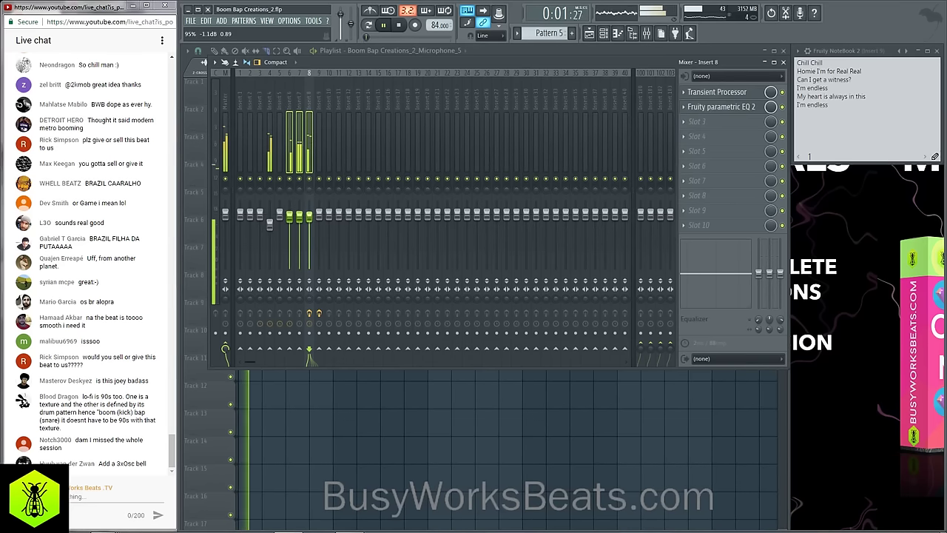
key(F9)
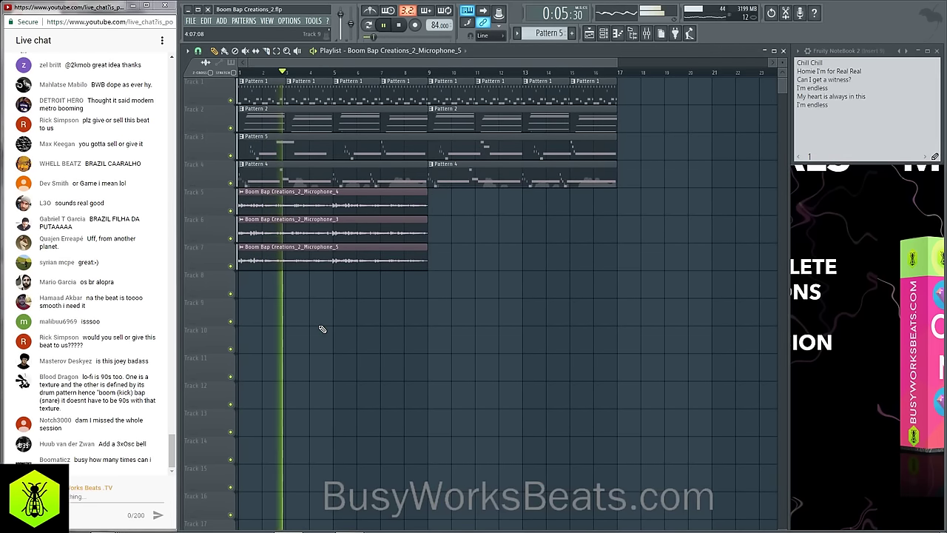
key(ctrl+s)
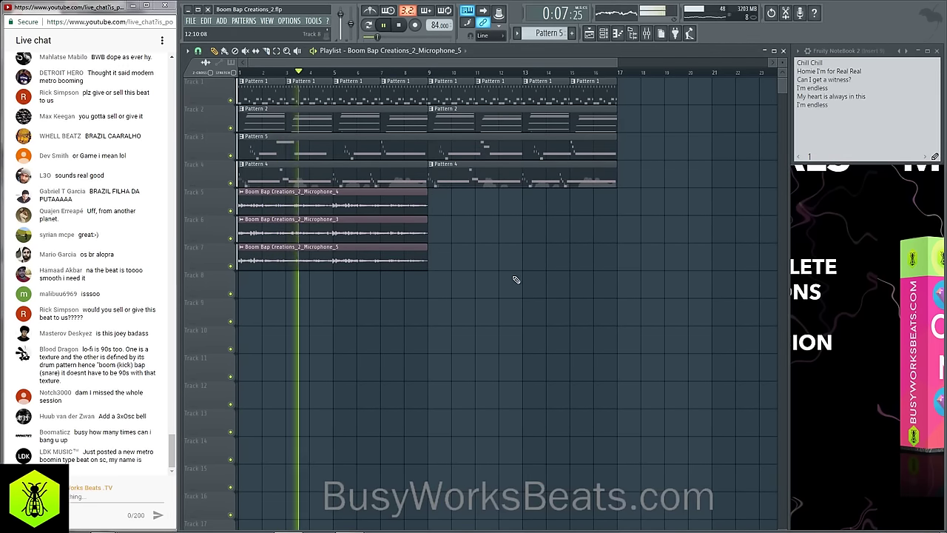
Play the arrangement from the beginning a few times to hear the layered vocals over the beat.
key(space)
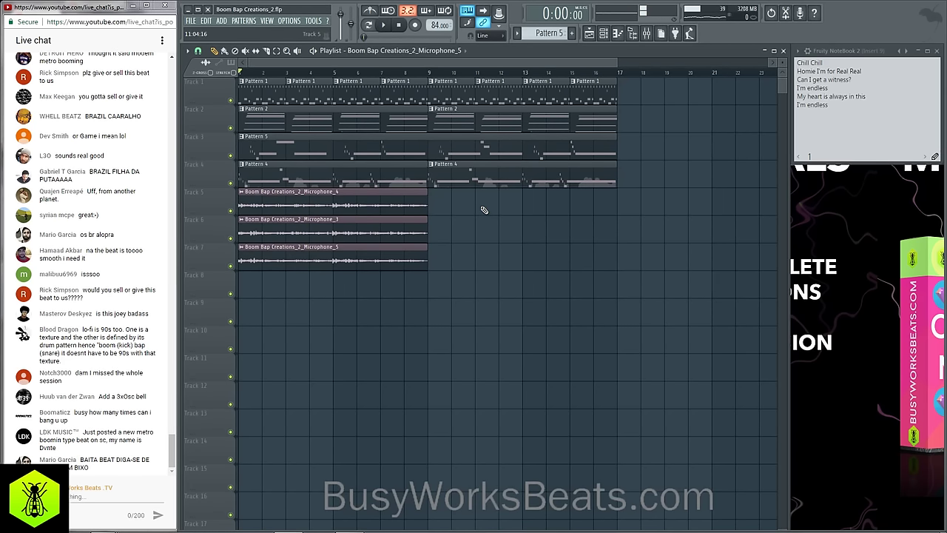
key(space)
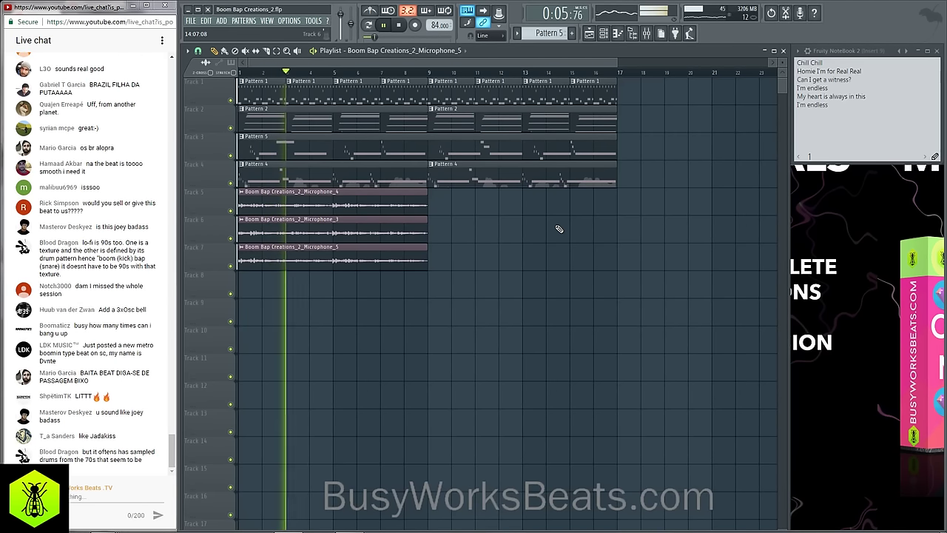
key(space)
key(space)
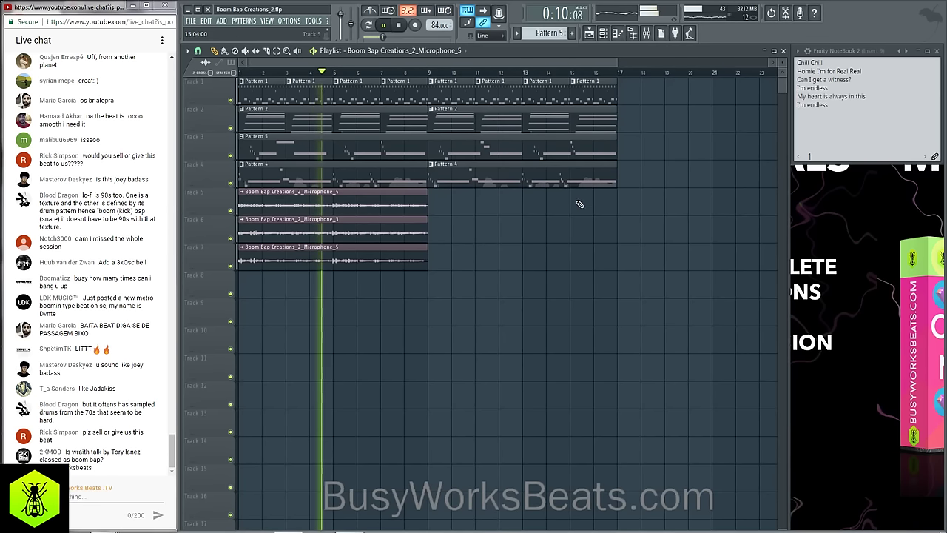
Slice the long Pattern 5 clip on playlist track 3 at bar 9.
drag(624, 187, 453, 92)
ctrl+click(498, 312)
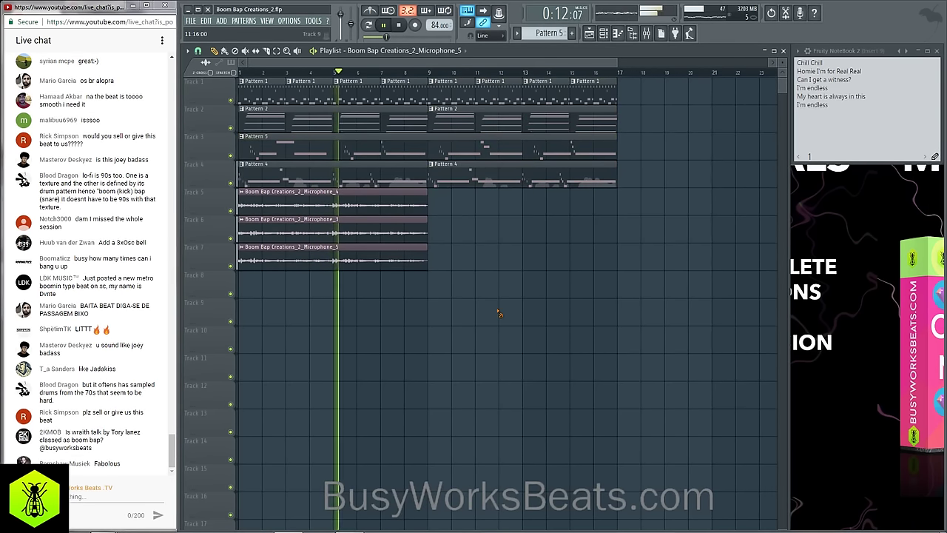
click(266, 50)
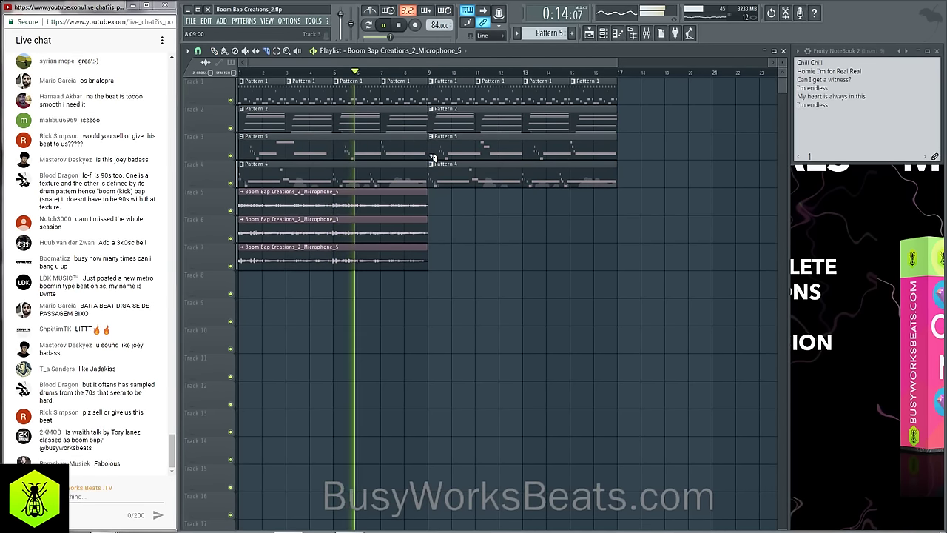
Duplicate the bar 9 to 16 pattern clips on playlist tracks 1 to 4 so the copies start at bar 17.
drag(593, 163, 638, 94)
right_click(597, 251)
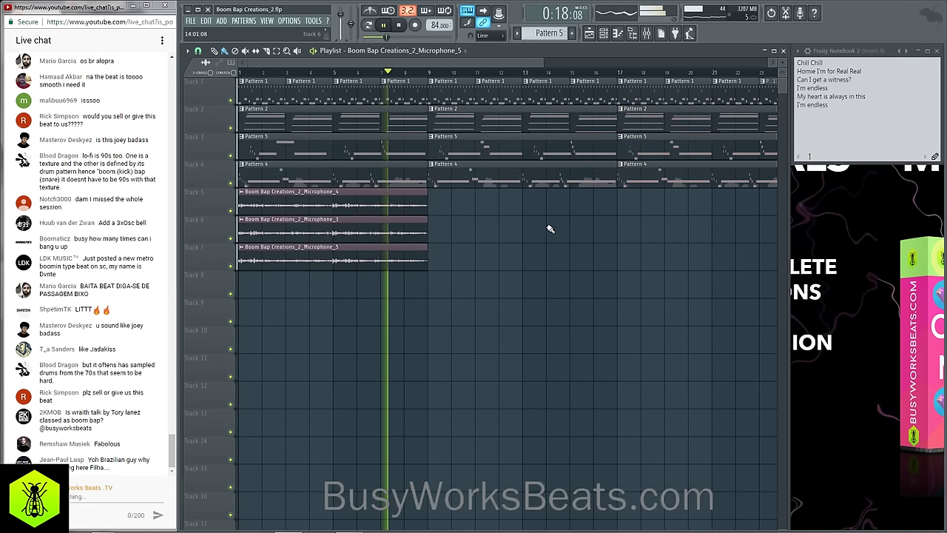
scroll(477, 78, down, 2)
scroll(477, 78, down, 1)
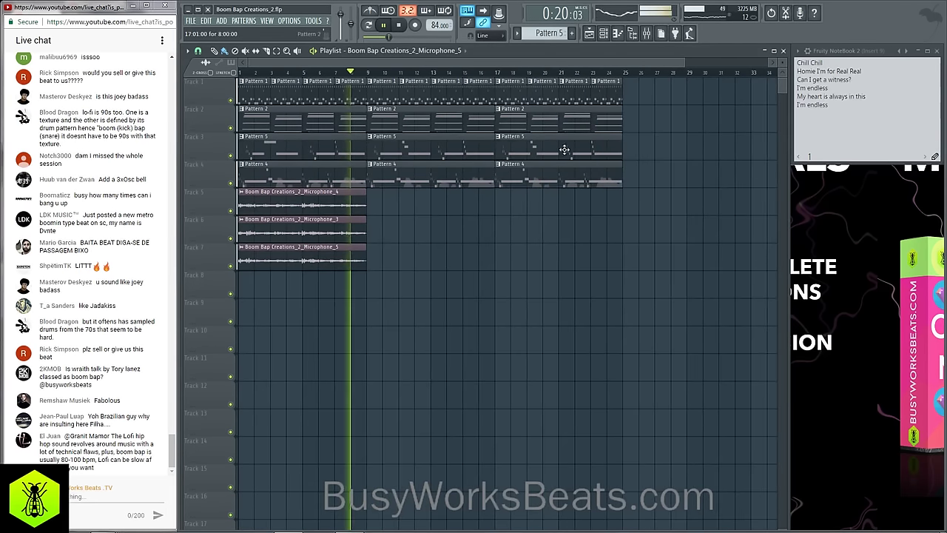
click(812, 128)
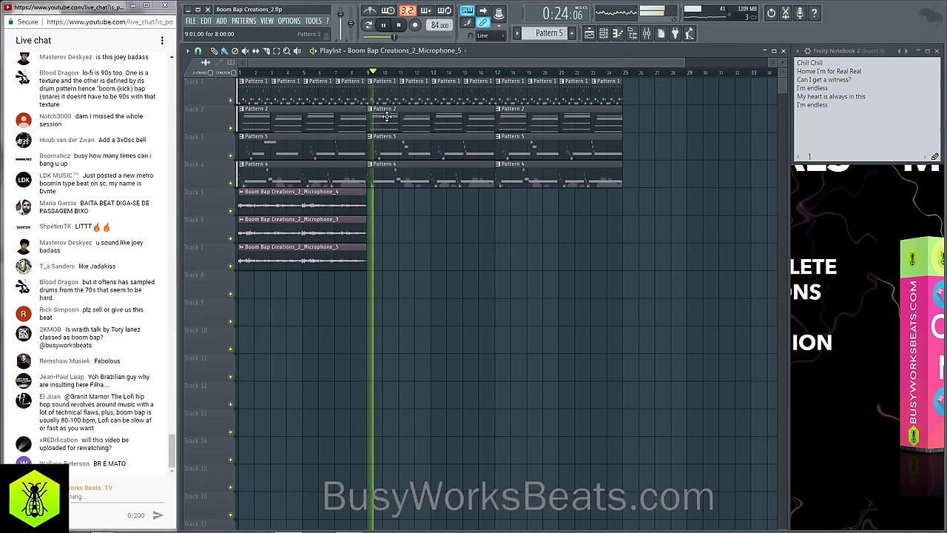
key(space)
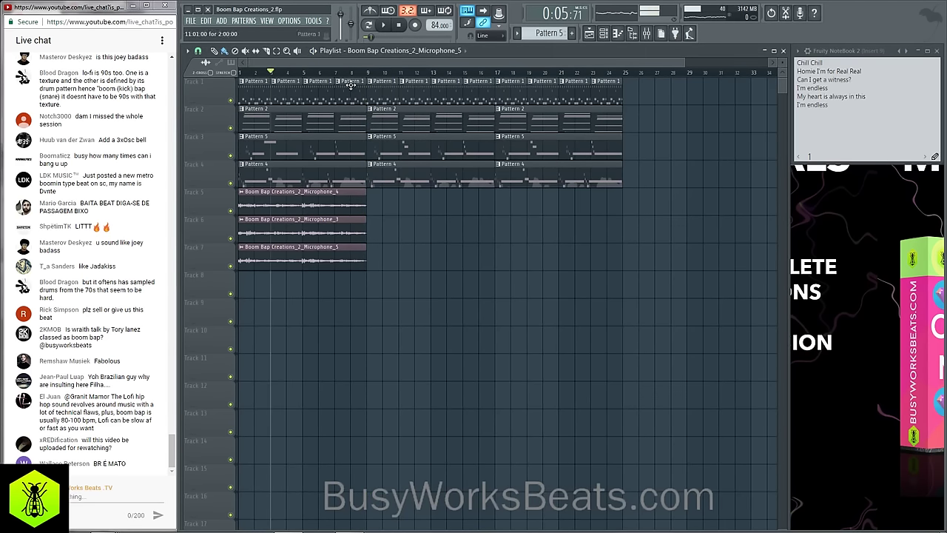
Select the Microphone track in the mixer and return to the playlist.
click(647, 33)
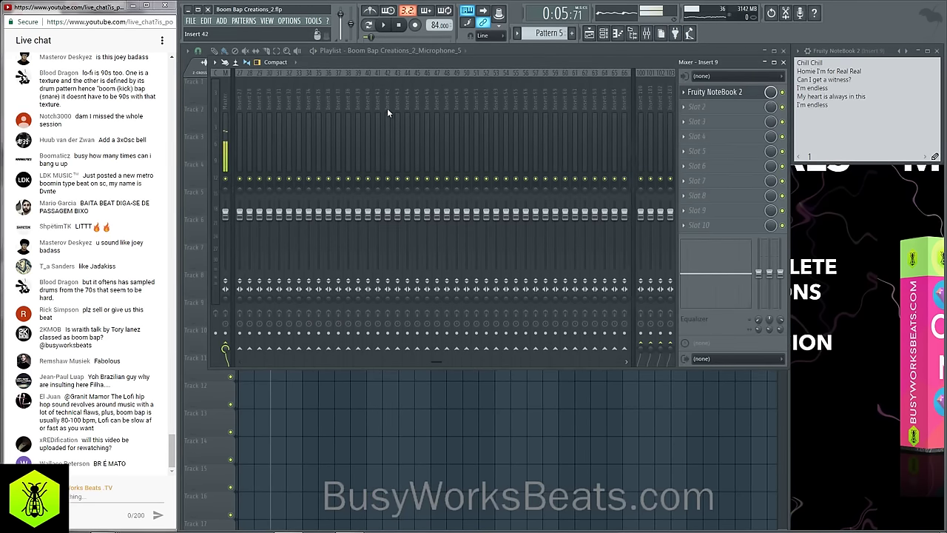
scroll(387, 108, right, 10)
click(541, 104)
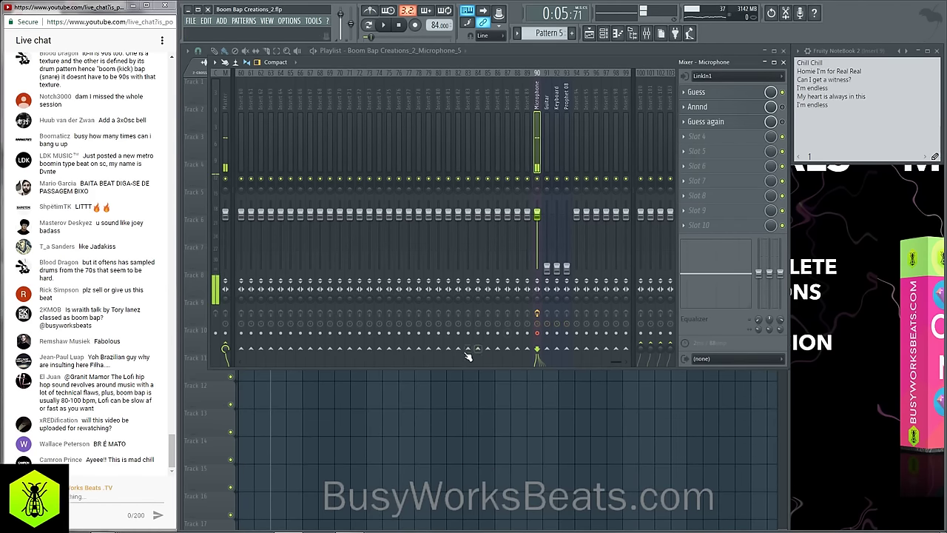
key(F9)
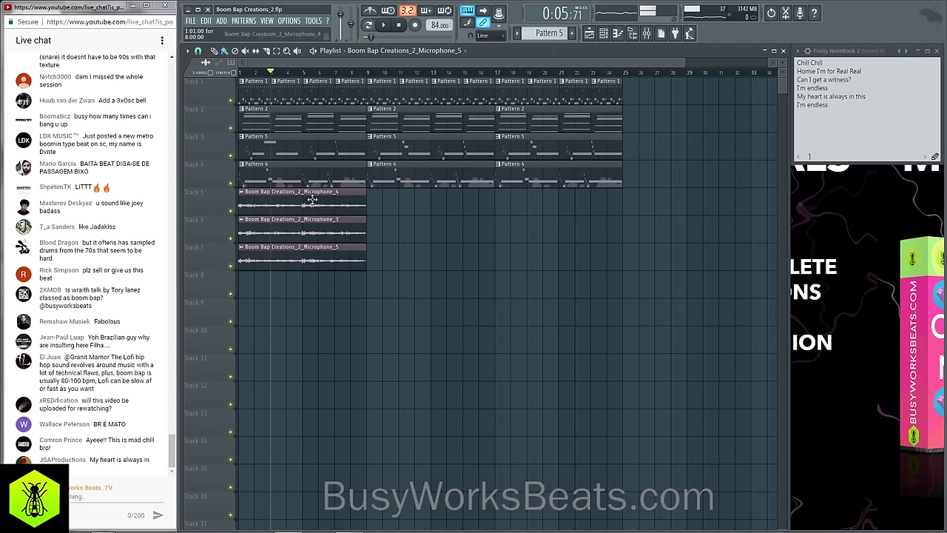
Record microphone audio into the playlist as an audio clip, starting from bar 5.
click(305, 72)
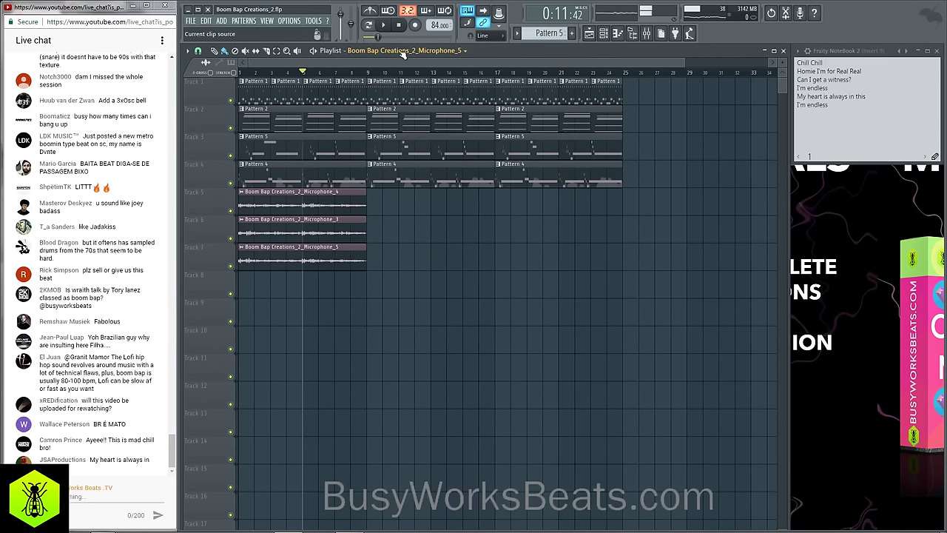
click(656, 34)
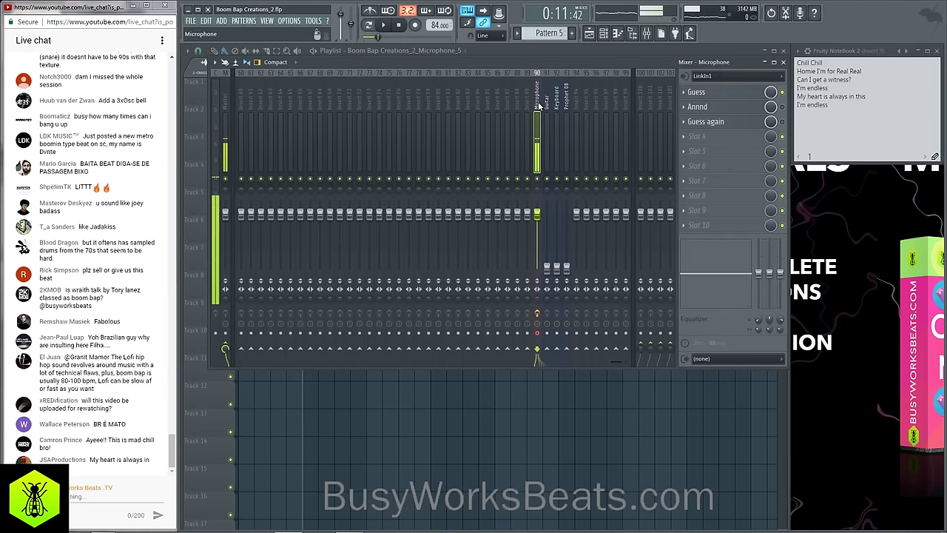
click(416, 26)
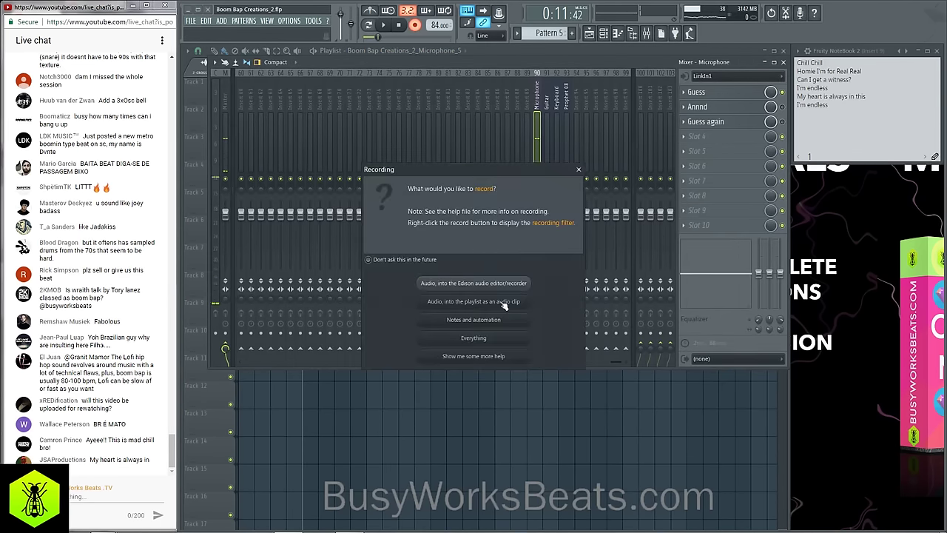
click(488, 301)
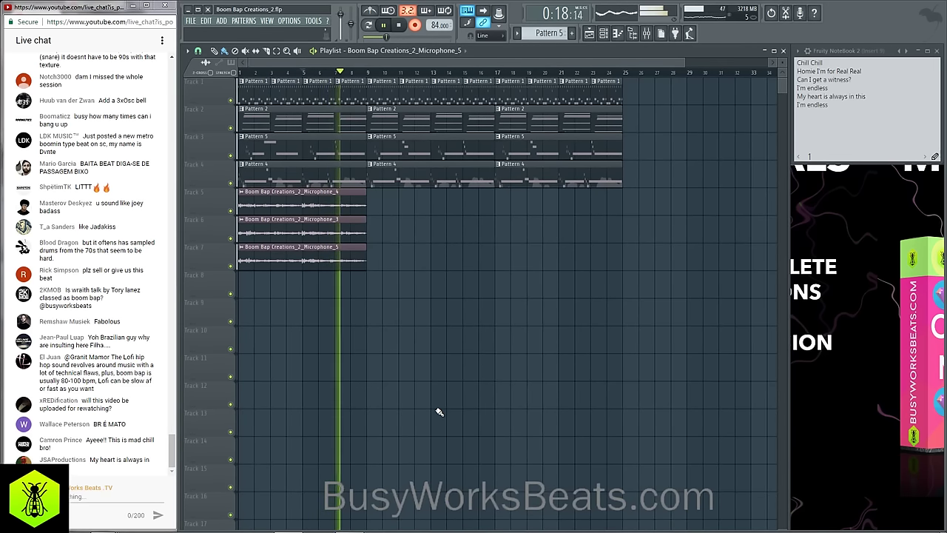
click(647, 34)
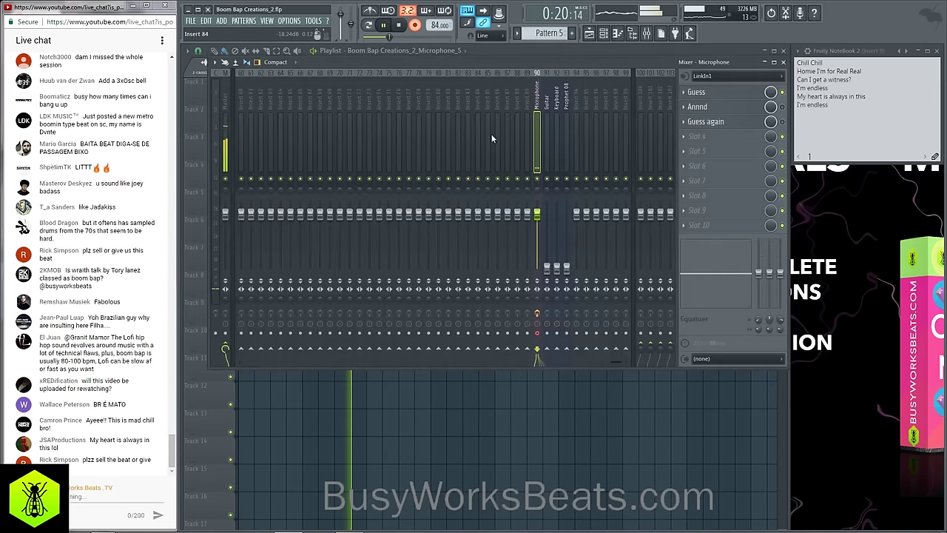
key(F9)
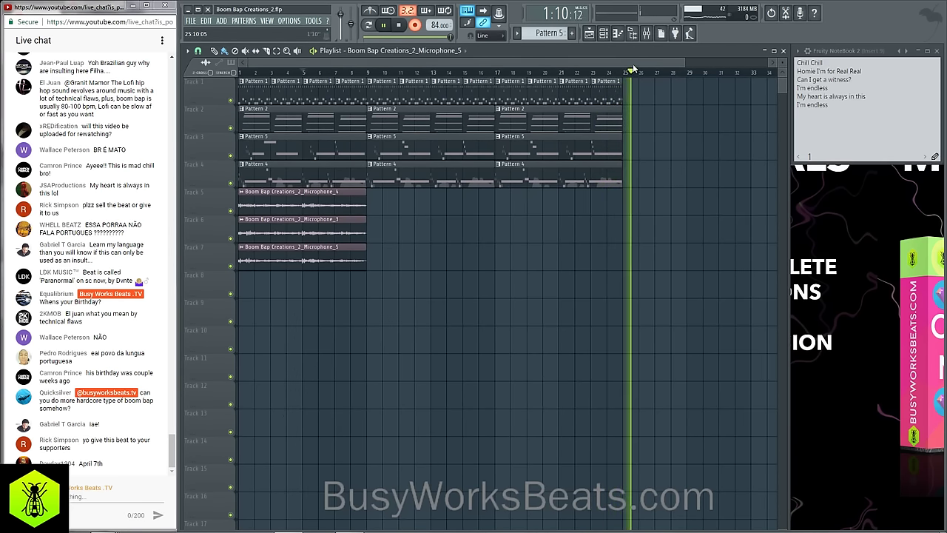
Stop the recording at about bar 25 and disarm disk recording on the Microphone mixer track.
click(646, 33)
key(space)
click(537, 179)
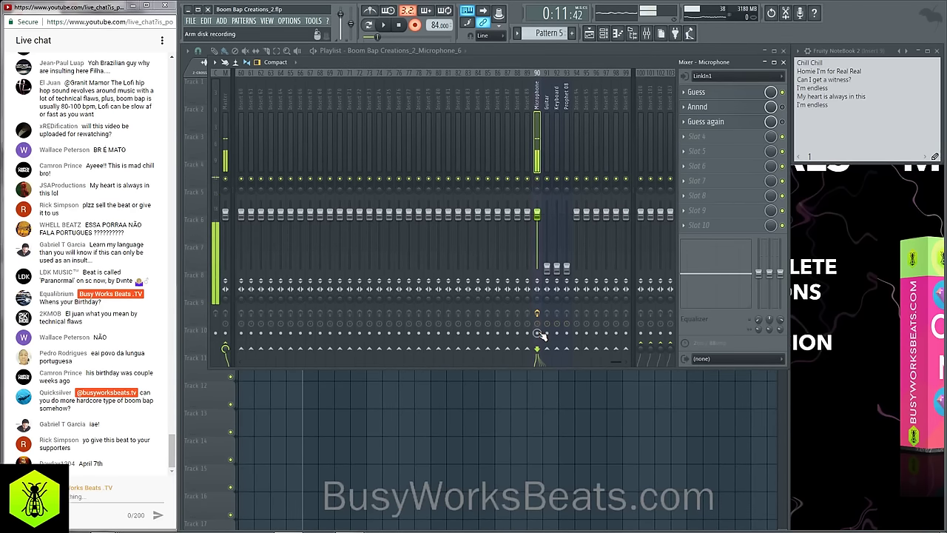
key(F9)
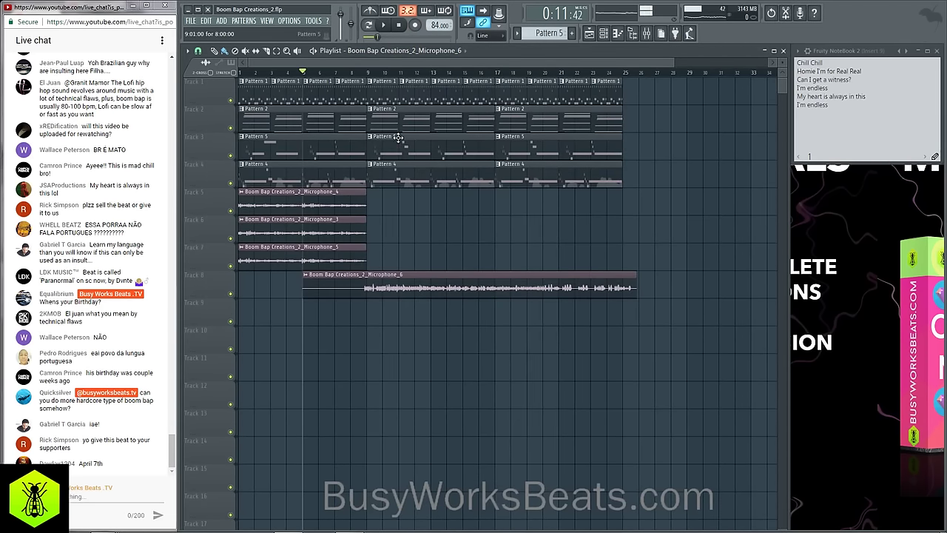
Route the Microphone_6 channel to mixer track 9 and trim the start of its playlist clip to about bar 8.
key(space)
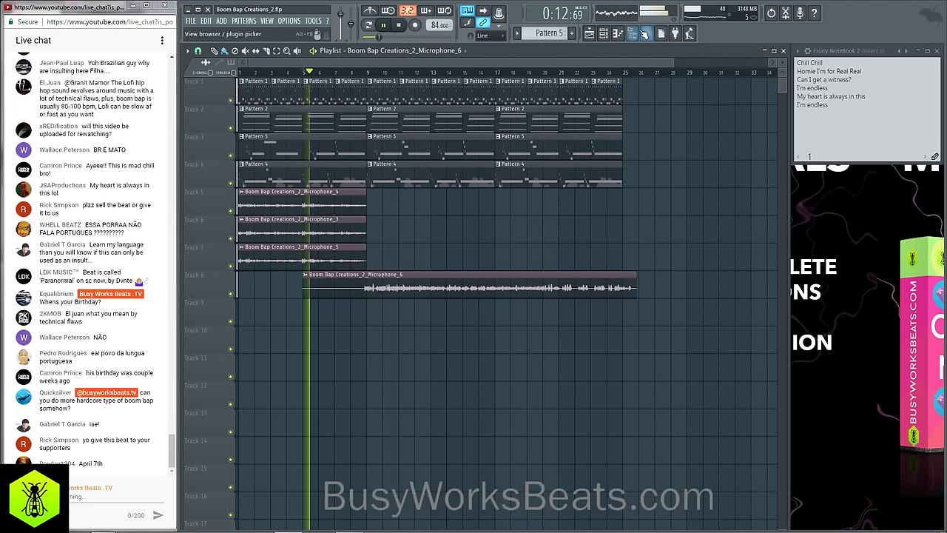
click(610, 34)
mouse_move(272, 220)
mouse_down()
mouse_move(273, 244)
mouse_move(273, 222)
mouse_up()
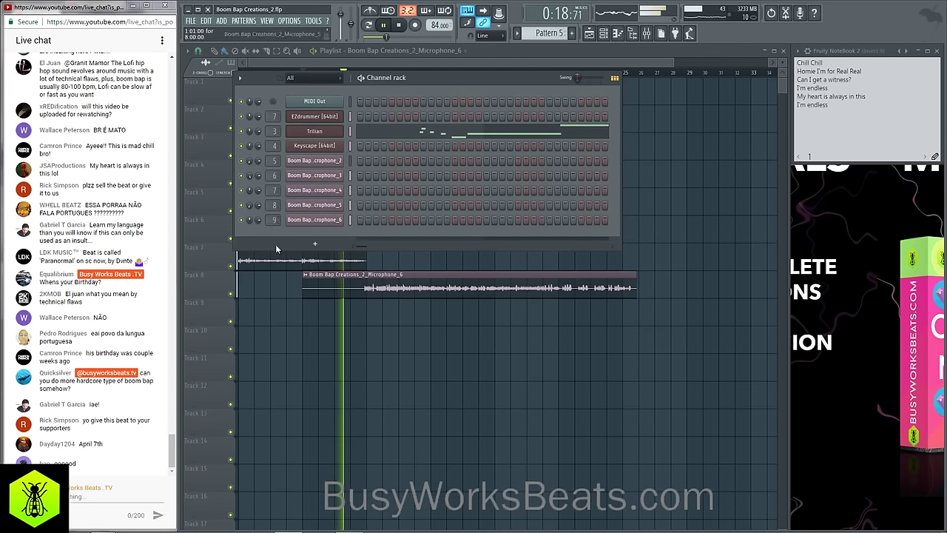
click(304, 287)
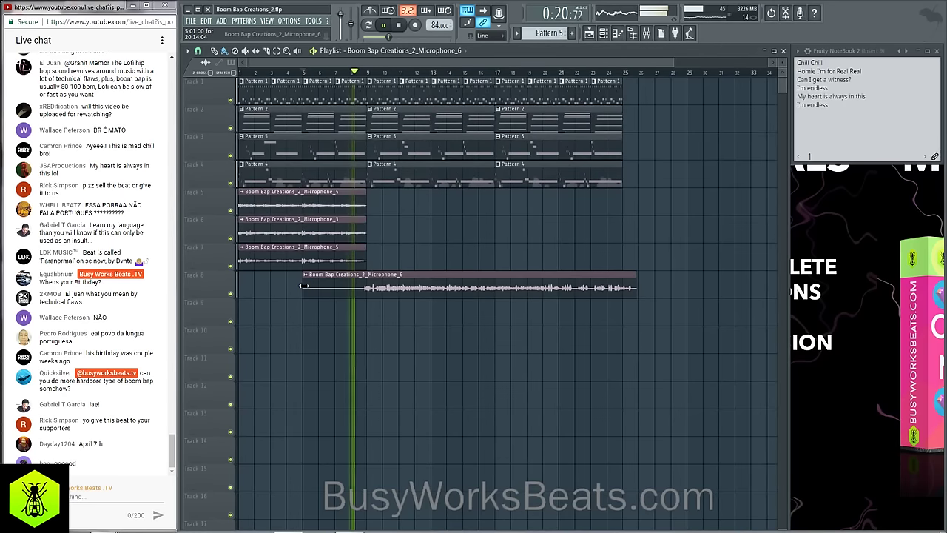
drag(304, 286, 350, 288)
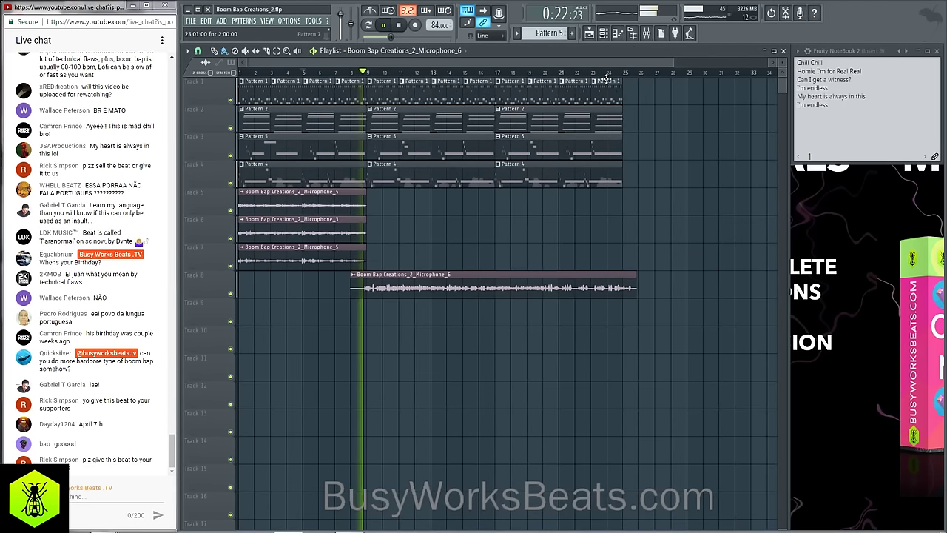
Cut off the end of the Microphone_6 clip at bar 25, where the patterns end.
click(646, 33)
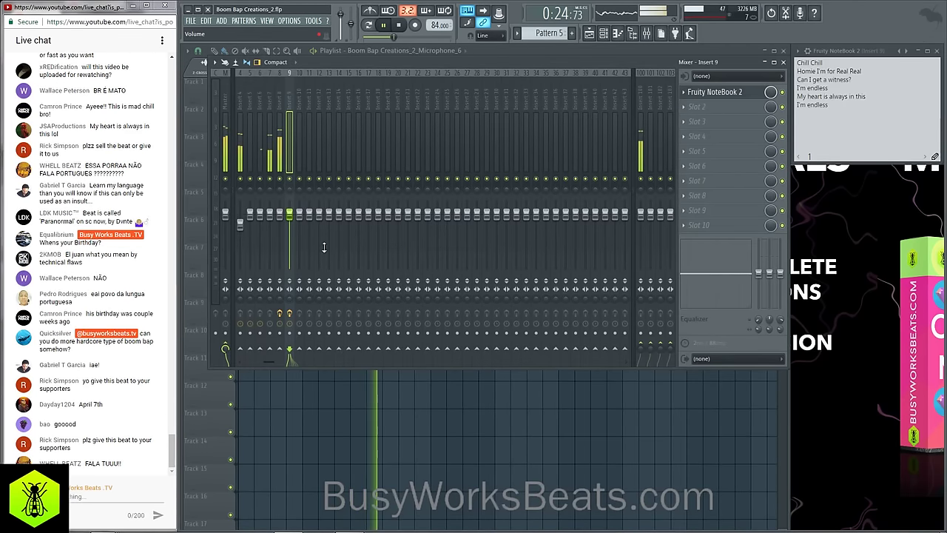
click(387, 402)
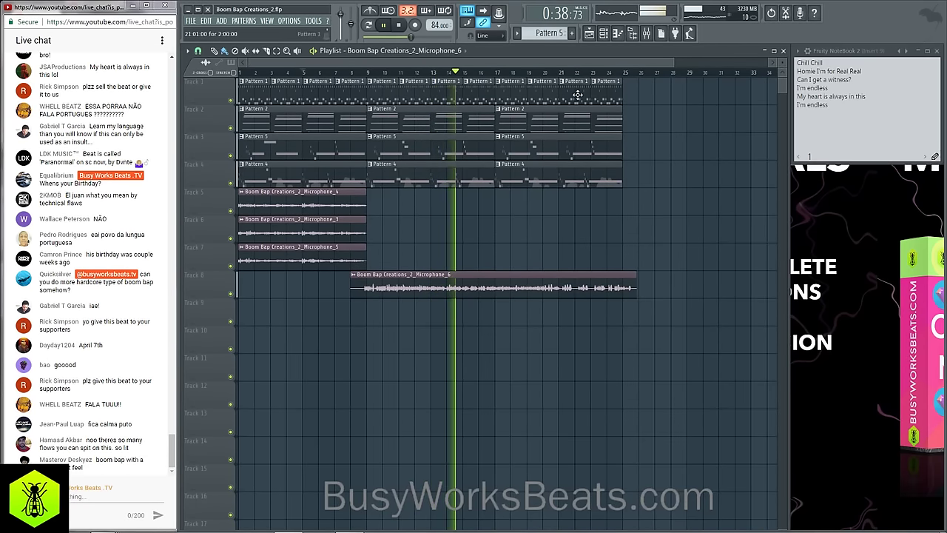
key(F6)
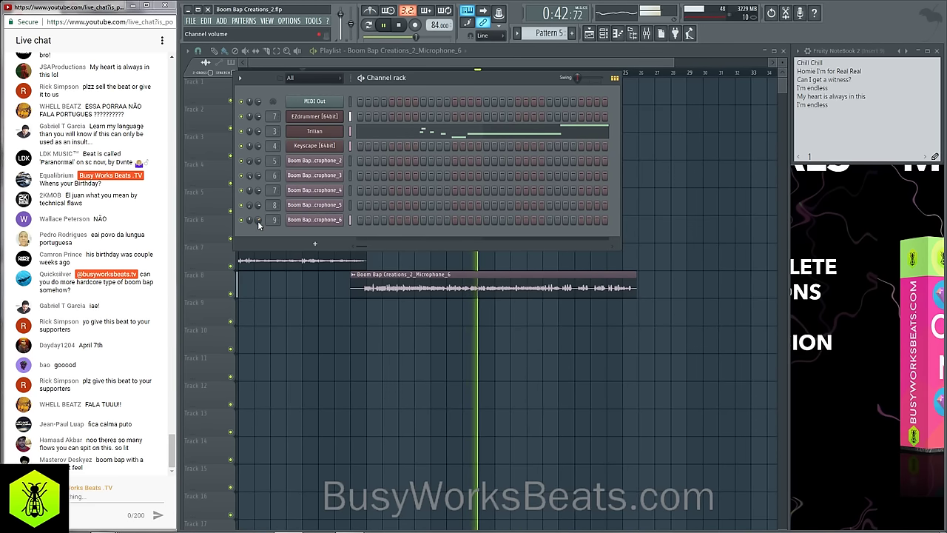
key(F6)
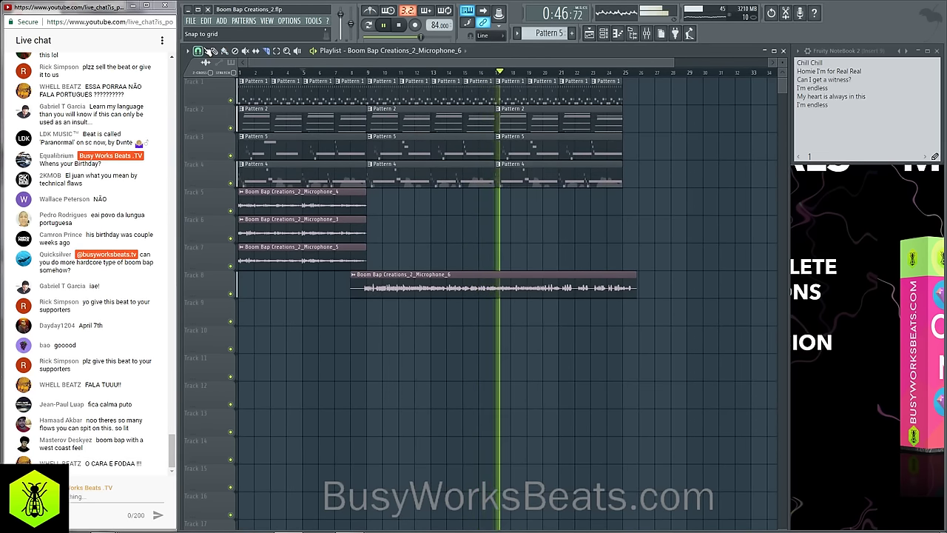
drag(624, 277, 623, 296)
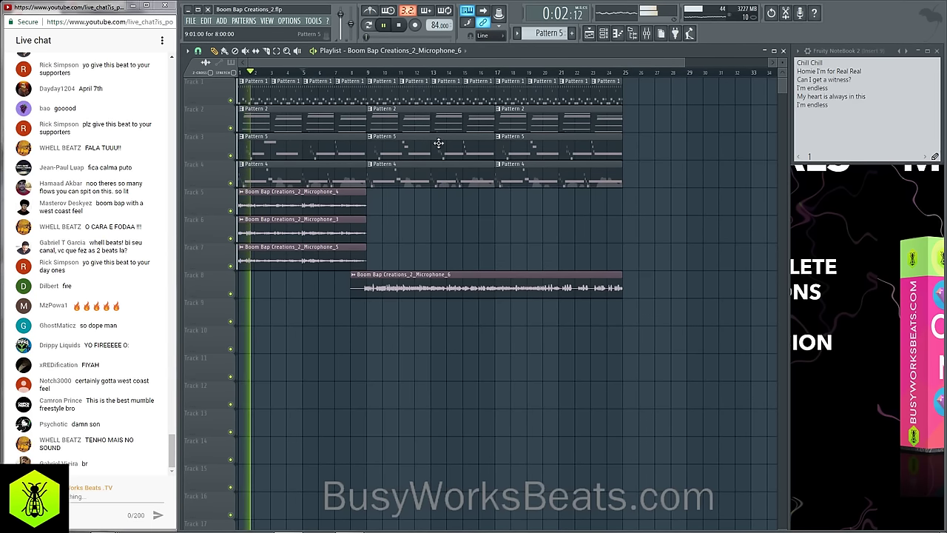
Reassign the Microphone_6 channel to mixer track 11 instead of the track holding Fruity NoteBook 2.
click(642, 37)
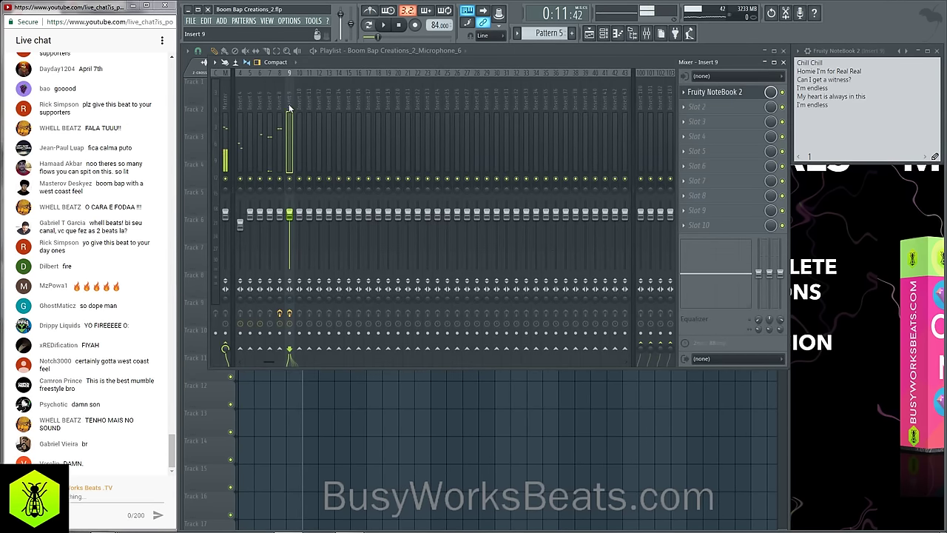
right_click(282, 96)
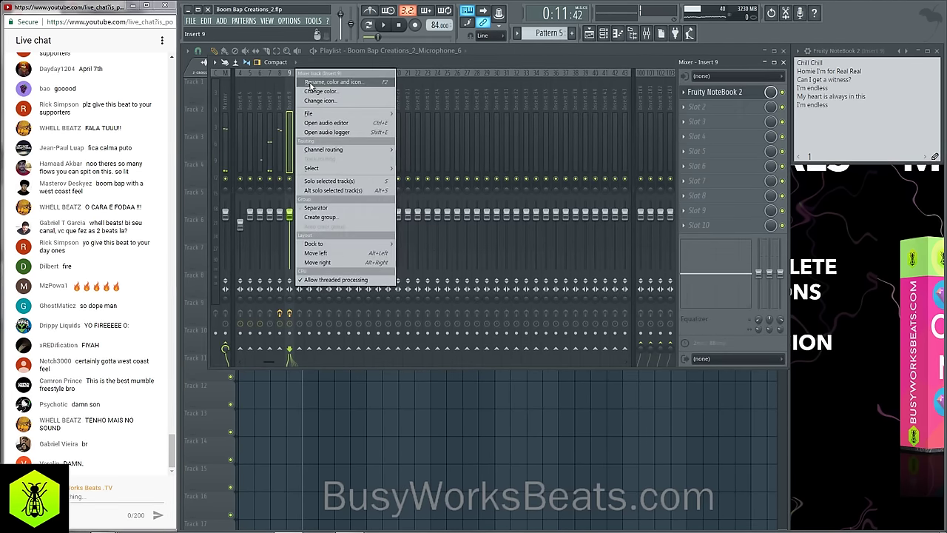
click(419, 90)
click(298, 109)
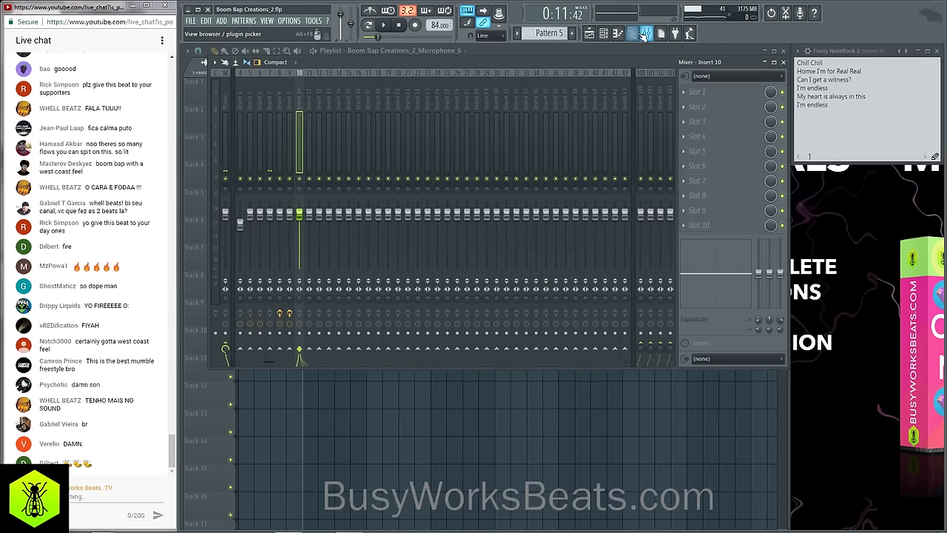
click(604, 33)
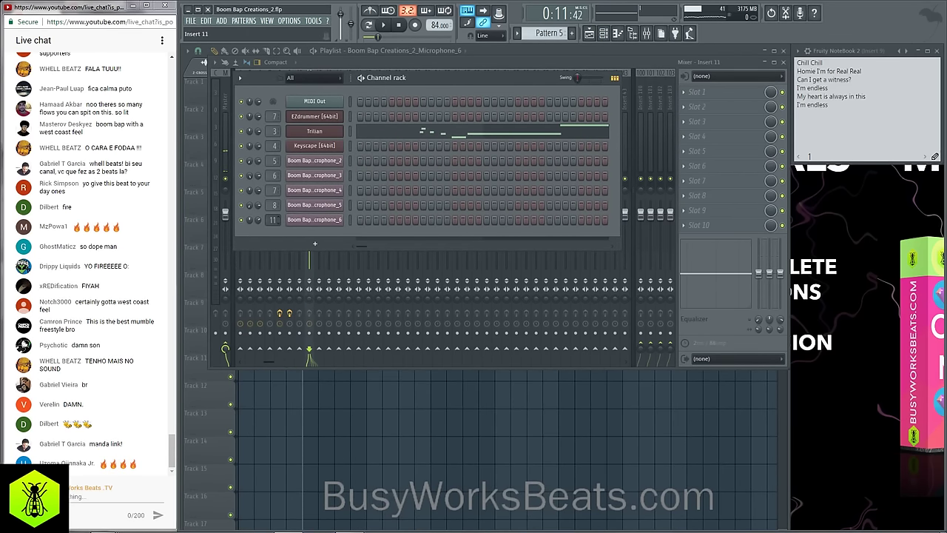
click(583, 64)
Rename mixer track Insert 11 as "vox group".
right_click(305, 102)
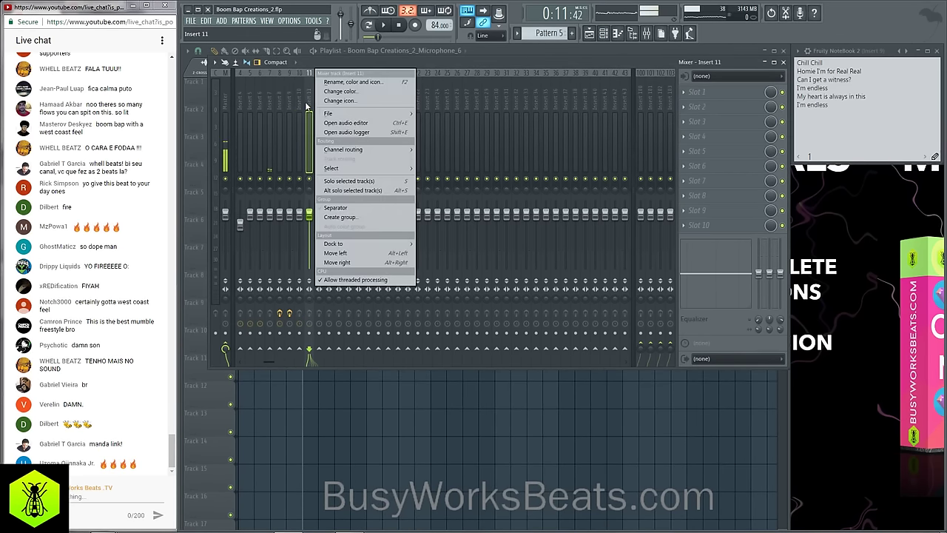
click(332, 83)
text(VOx g)
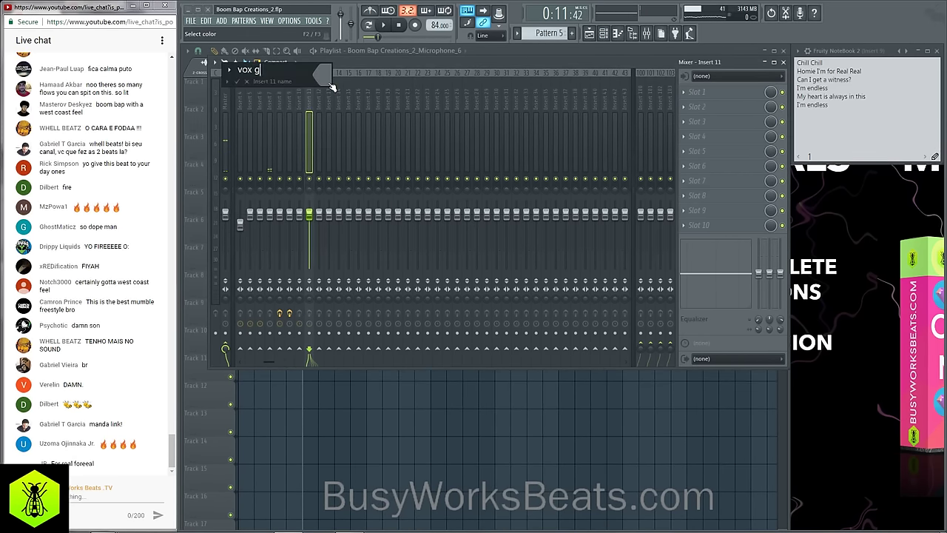
text(roup)
key(Return)
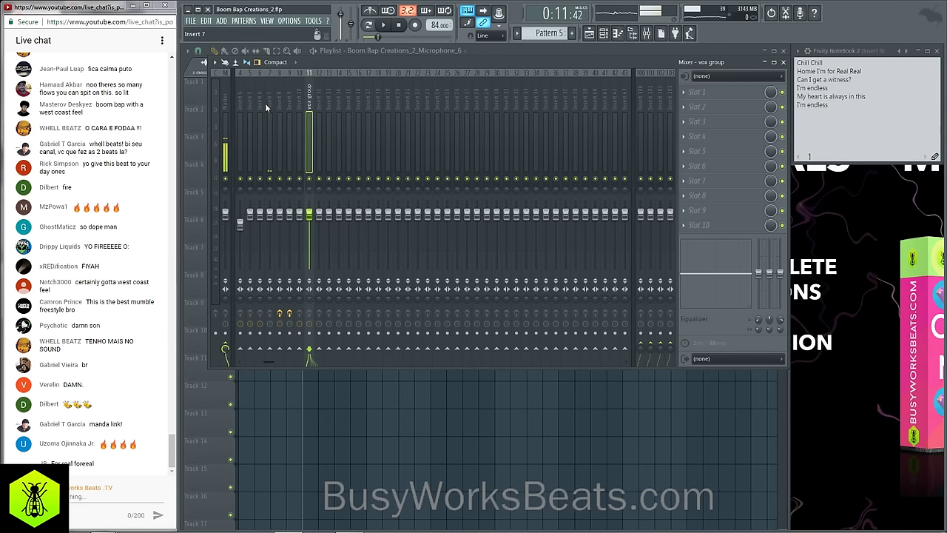
Select mixer tracks Insert 6, 7 and 8 and route them only to the vox group track.
key(space)
key(space)
drag(272, 103, 266, 104)
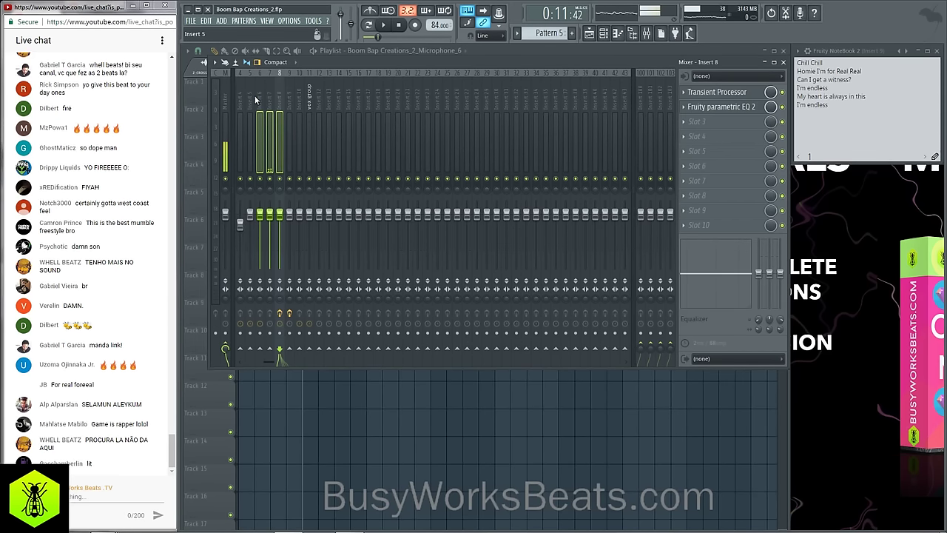
right_click(310, 350)
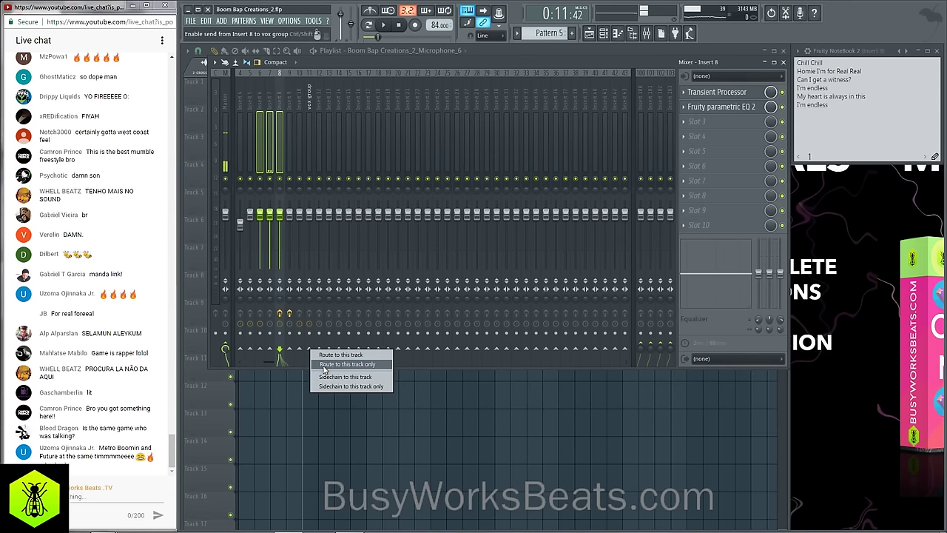
click(324, 366)
Play back the song from bar 5 and check the signal on the vox group and Insert 8 mixer tracks.
click(309, 101)
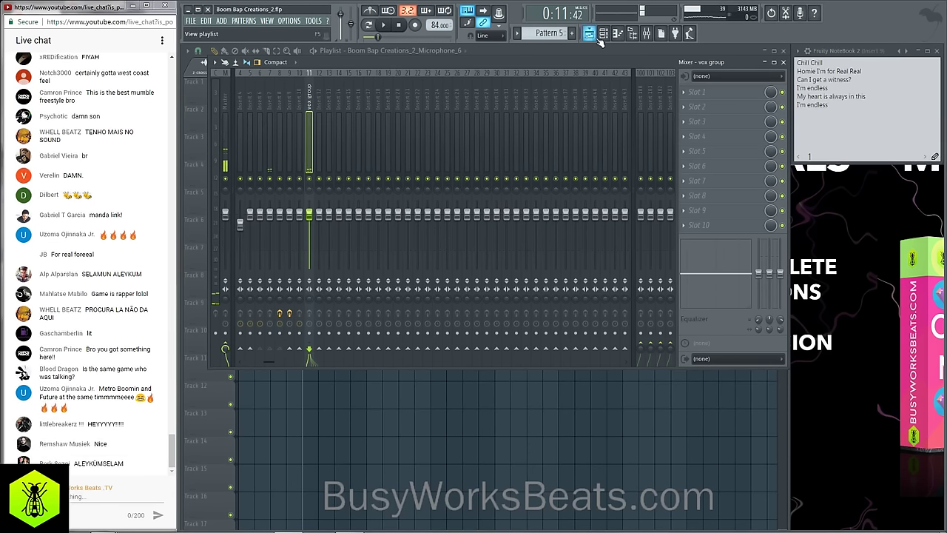
key(F6)
key(space)
click(380, 408)
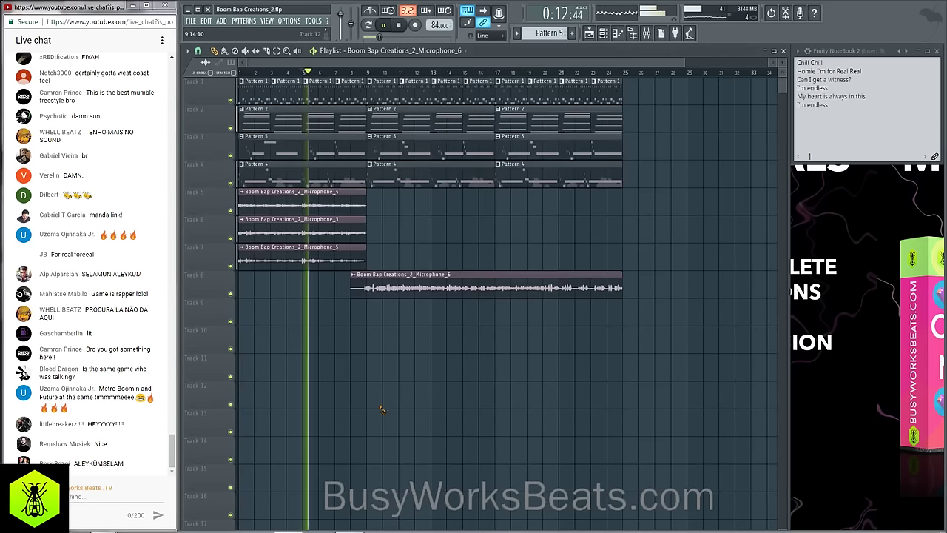
click(646, 34)
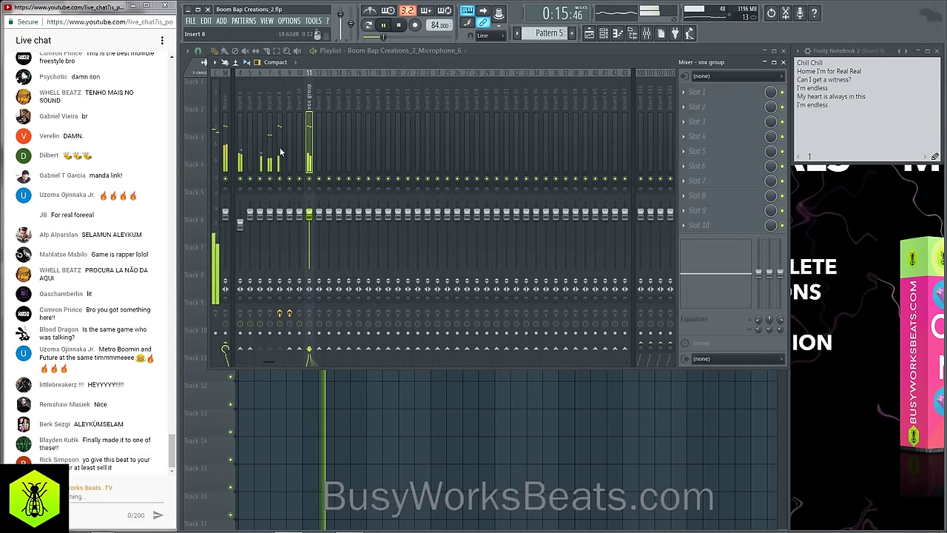
key(space)
click(276, 126)
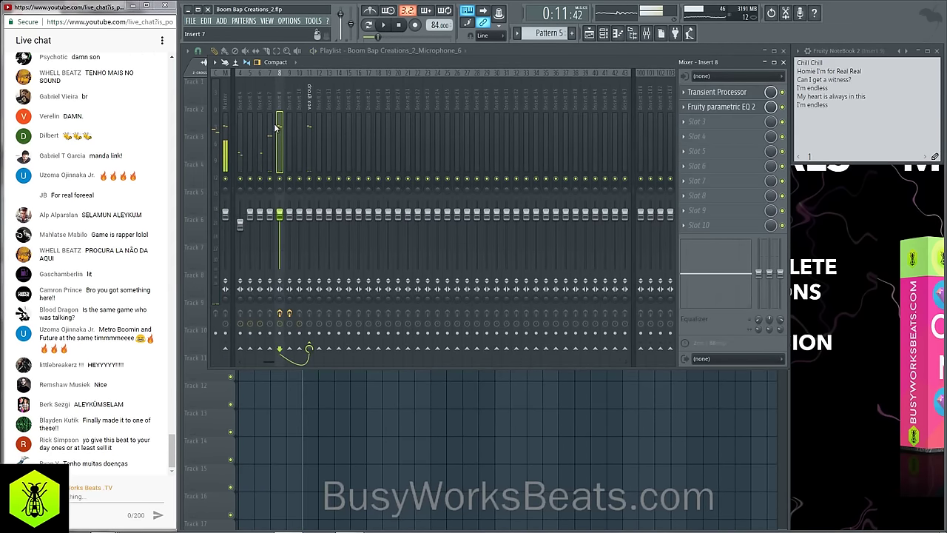
key(space)
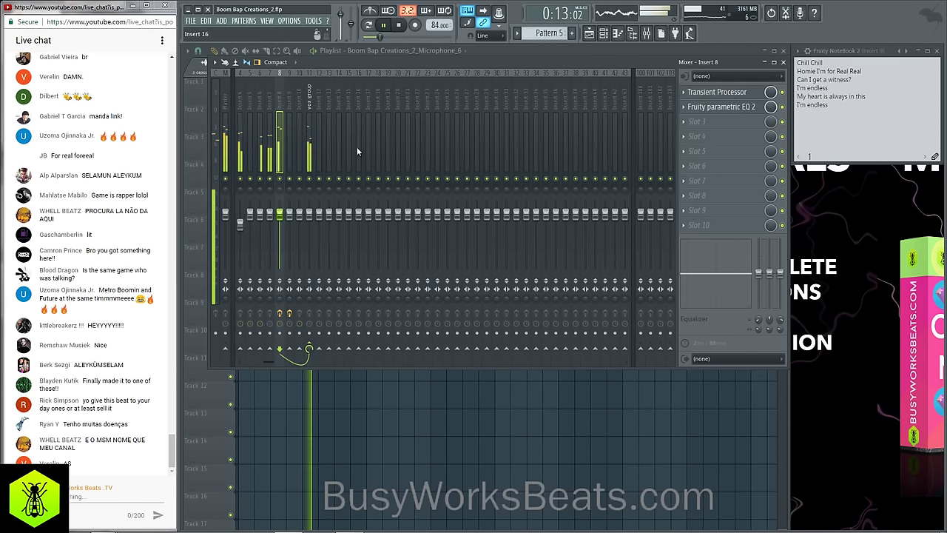
key(space)
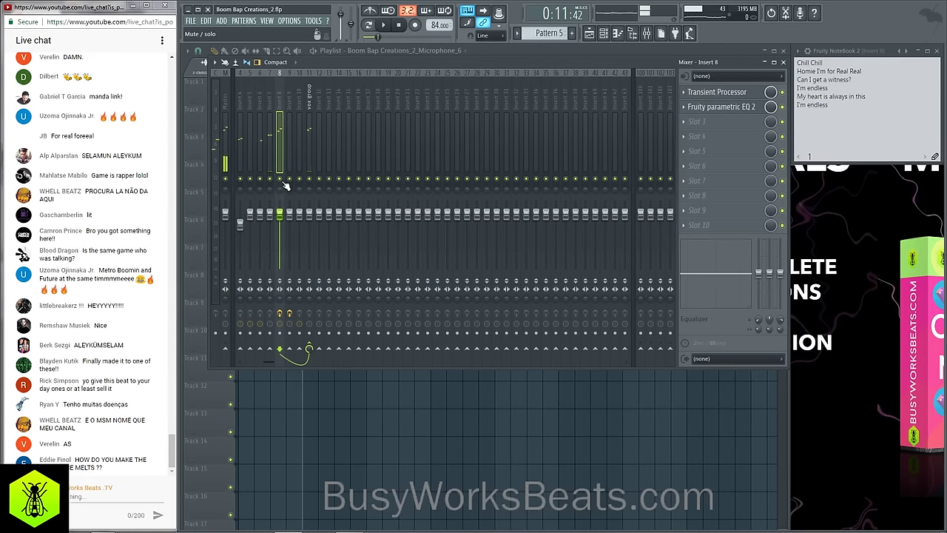
Solo the playlist tracks holding Microphone_4, Microphone_3 and Microphone_5 in turn during playback, checking the mixer signal for the last one.
key(F9)
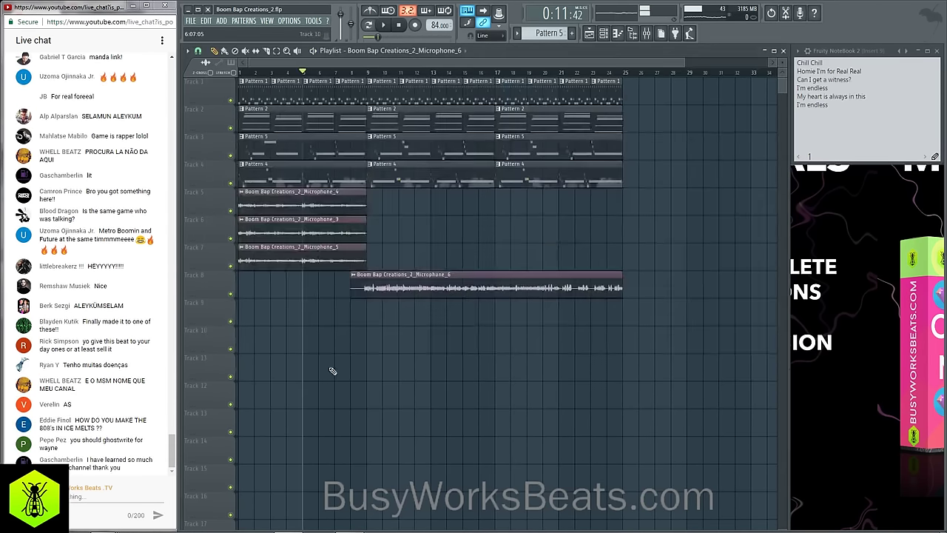
right_click(231, 211)
key(space)
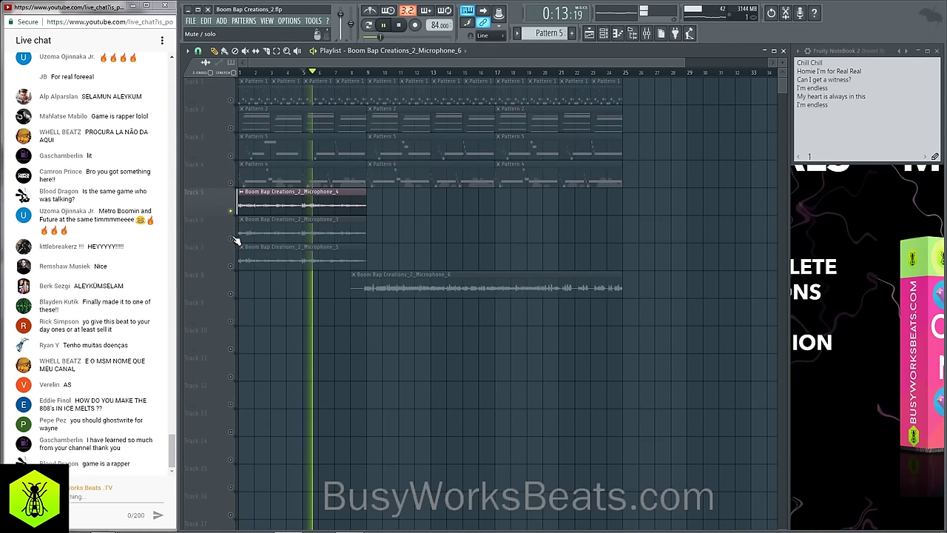
right_click(231, 238)
right_click(231, 266)
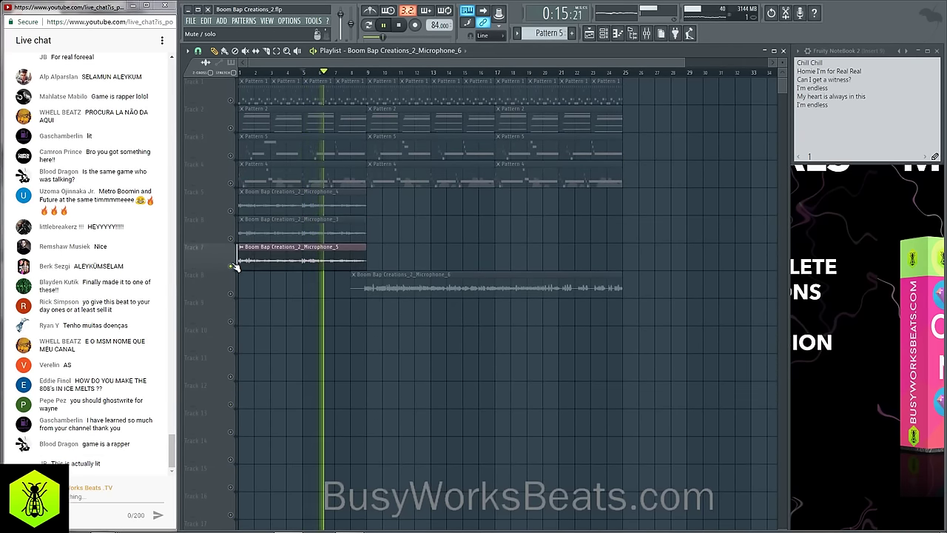
key(space)
click(646, 34)
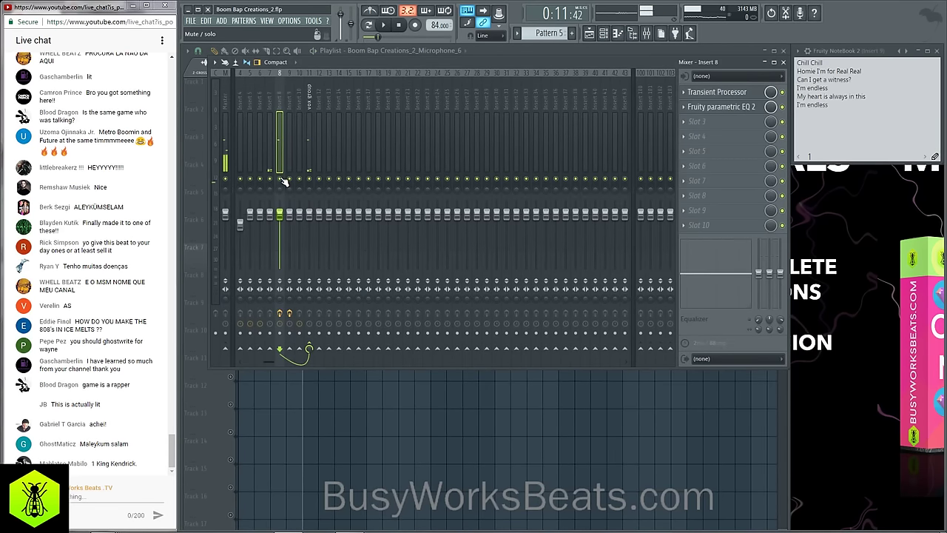
key(space)
key(space)
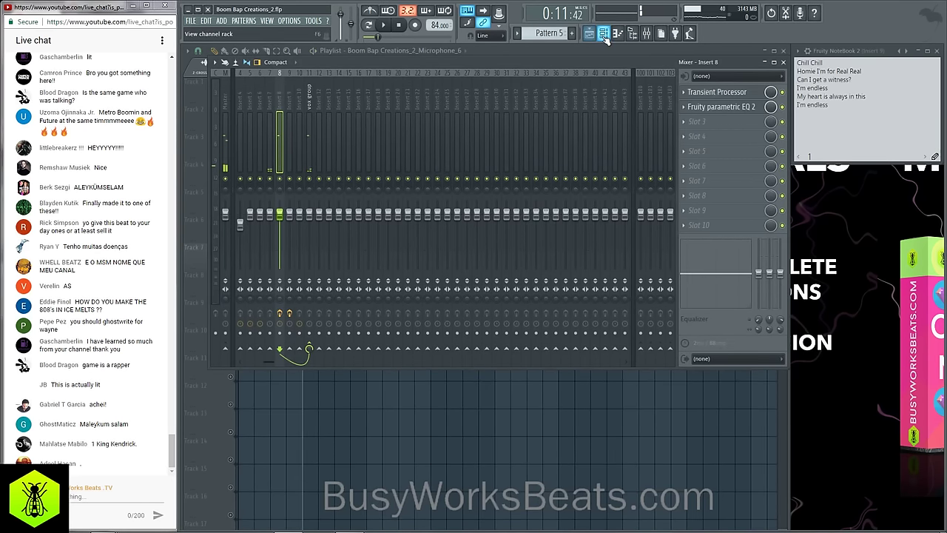
Examine the EZdrummer channel's mixer target and its internal drum mixer.
click(603, 34)
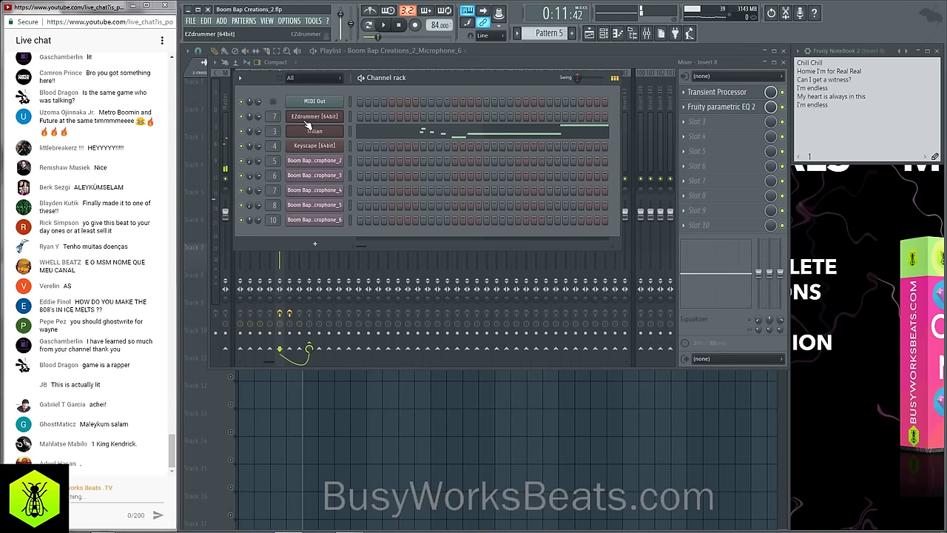
drag(419, 74, 485, 144)
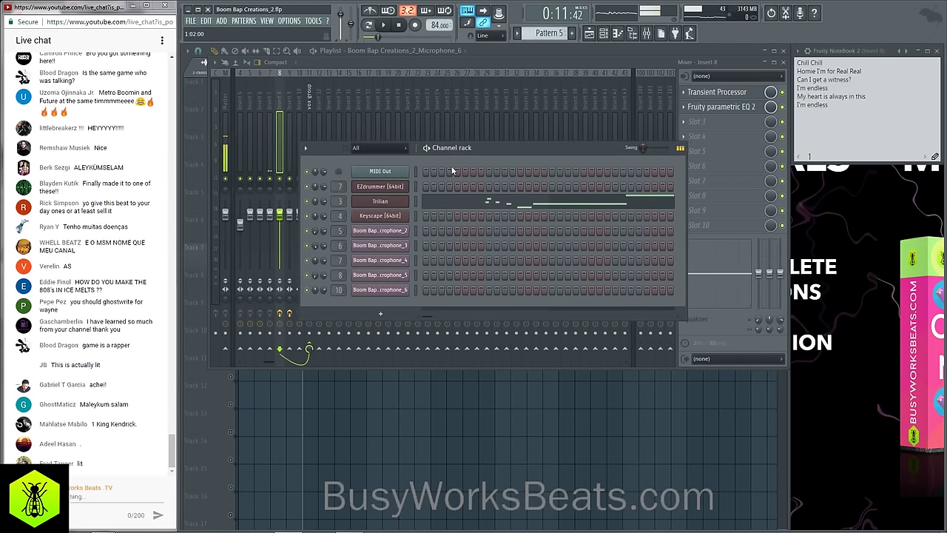
click(390, 192)
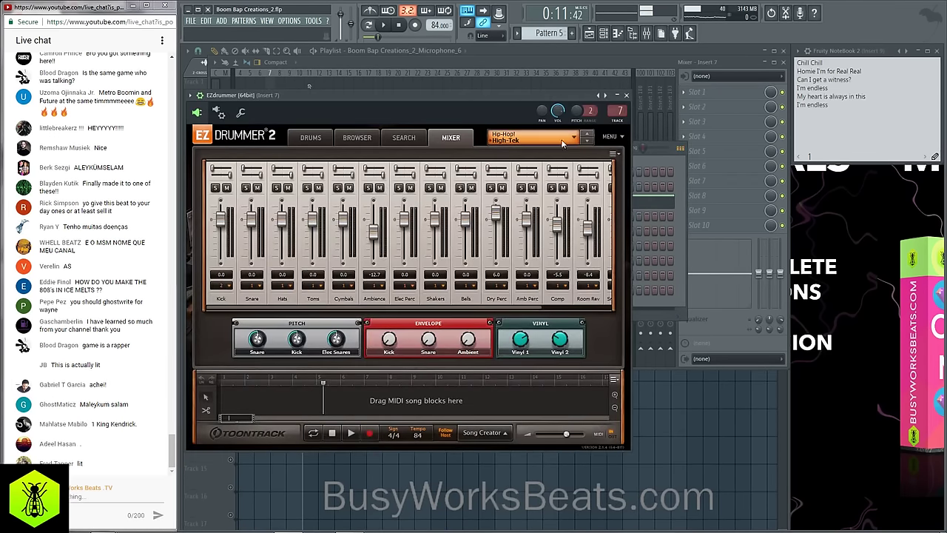
click(627, 96)
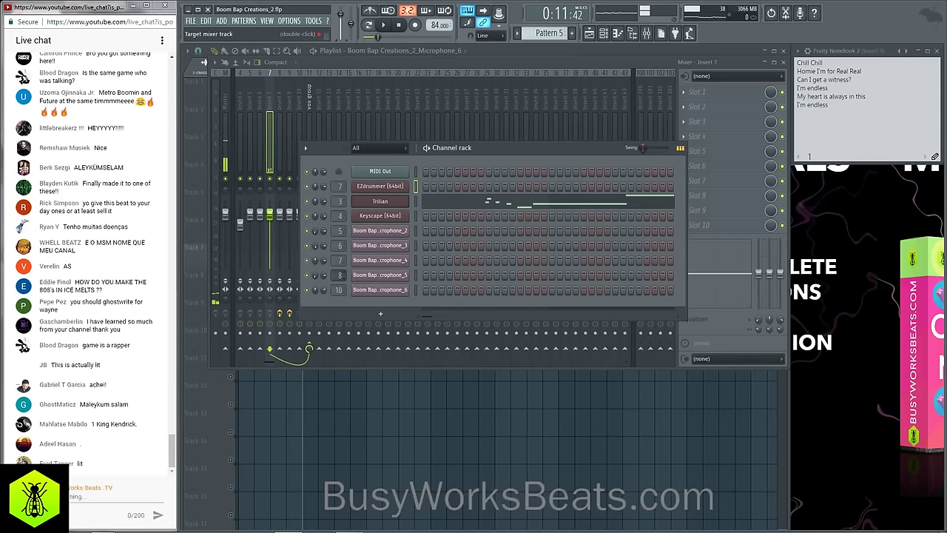
Reassign the Microphone_5 channel to mixer track 11 and check the signal with Insert 8 selected.
scroll(339, 274, up, 1)
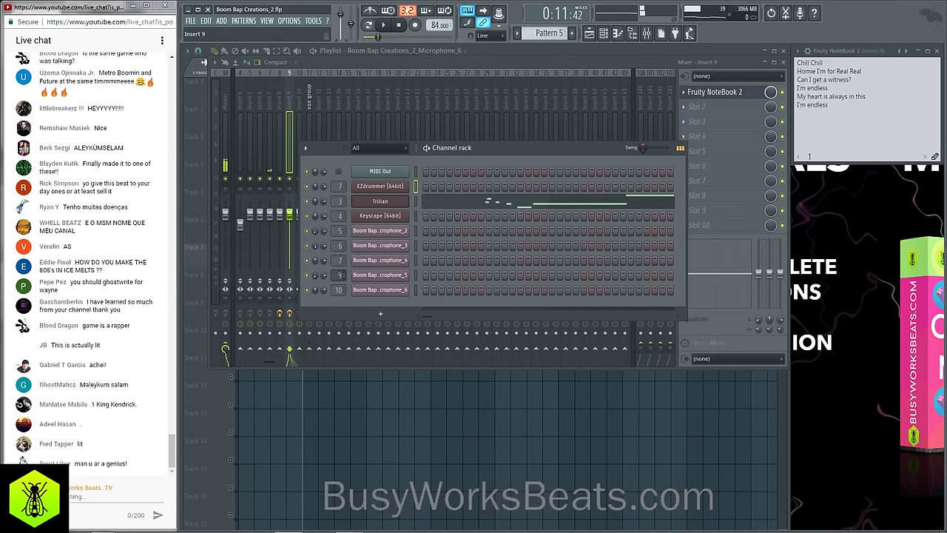
scroll(340, 275, up, 2)
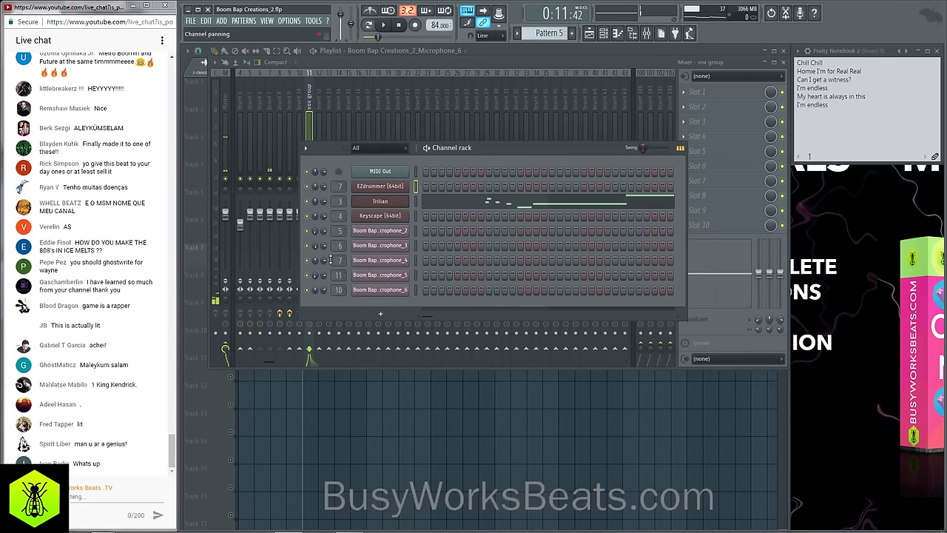
click(282, 94)
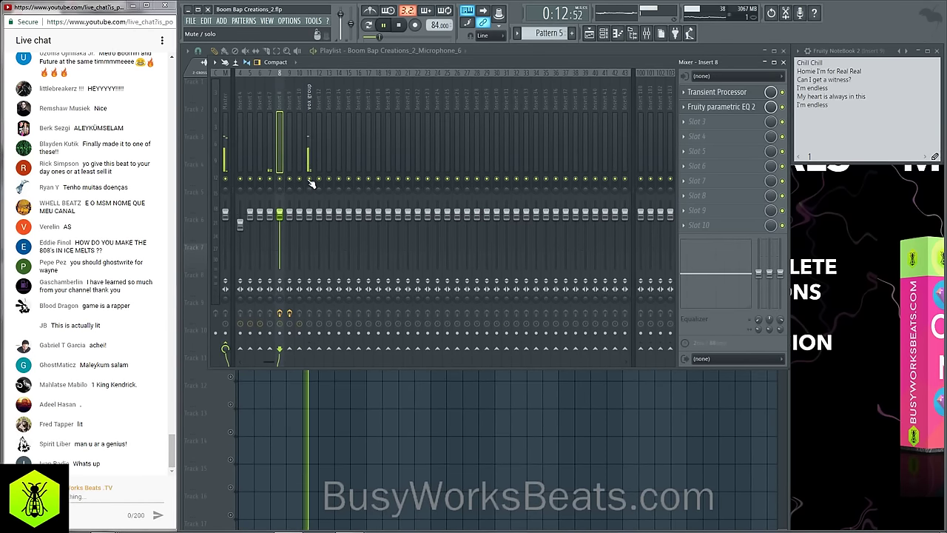
Unsolo playlist track 7 and play the full arrangement while watching the mixer signals.
click(601, 34)
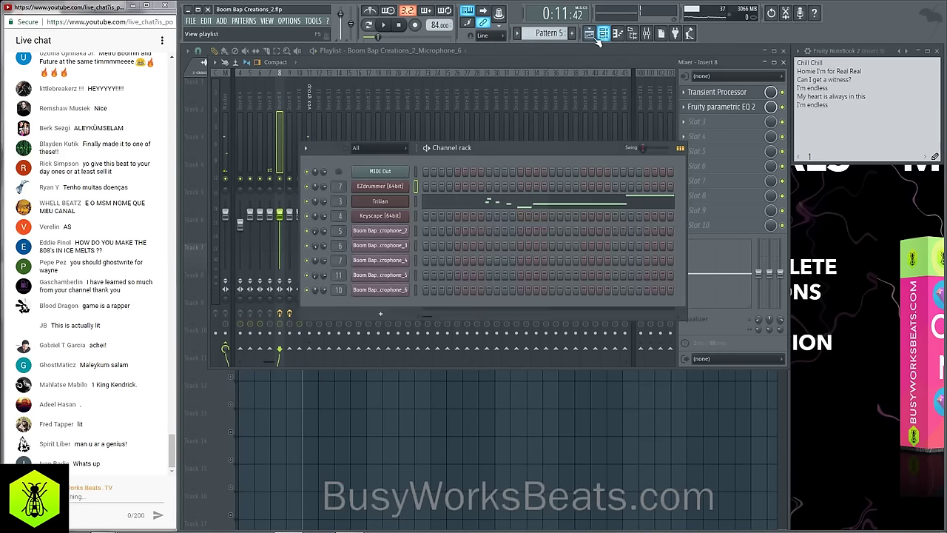
right_click(329, 376)
right_click(231, 266)
key(space)
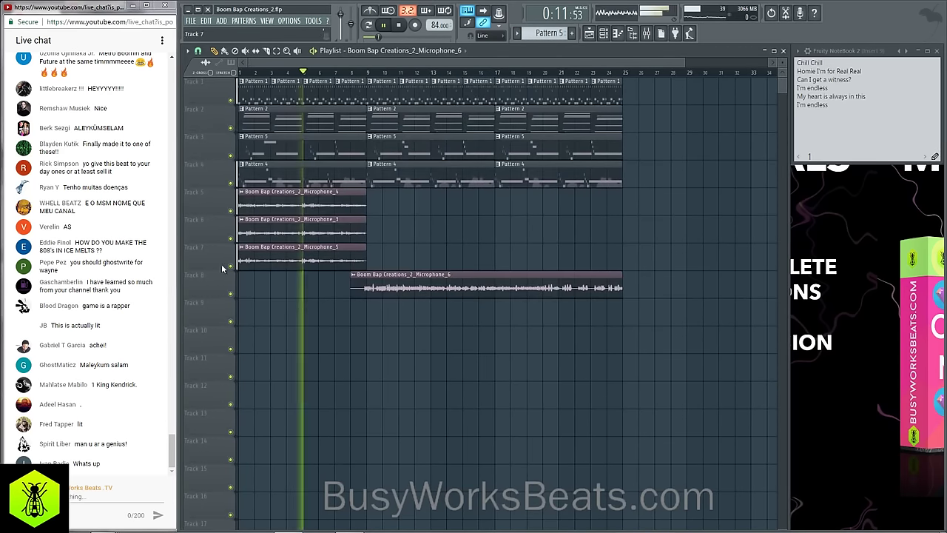
click(646, 34)
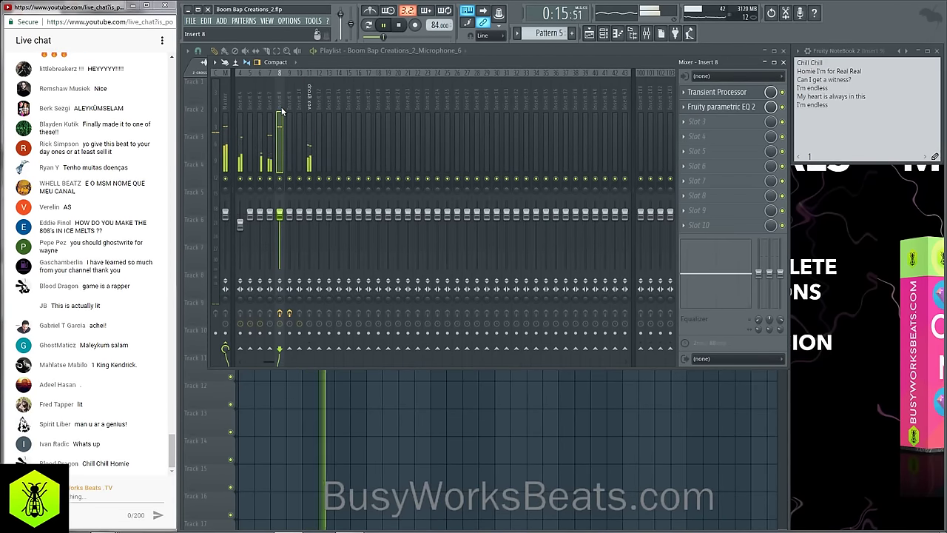
key(space)
Reassign the Microphone_5 channel to mixer track 12, route that track only to the vox group and test the signal in playback.
key(F6)
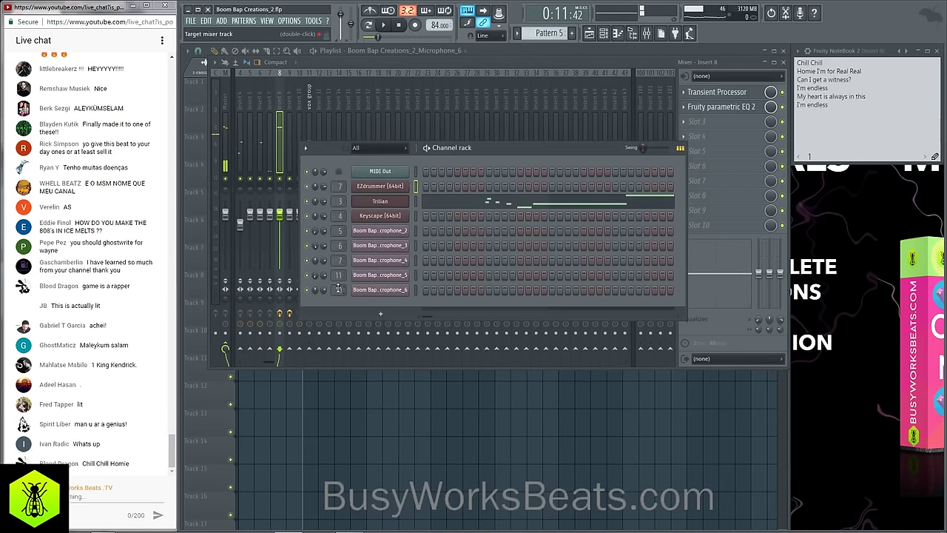
drag(338, 275, 338, 271)
key(F6)
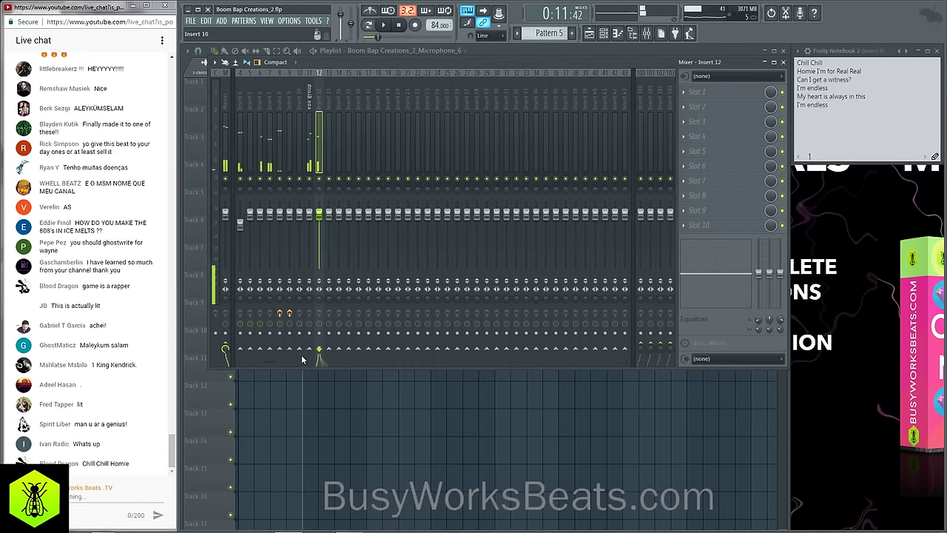
right_click(311, 349)
click(329, 362)
key(space)
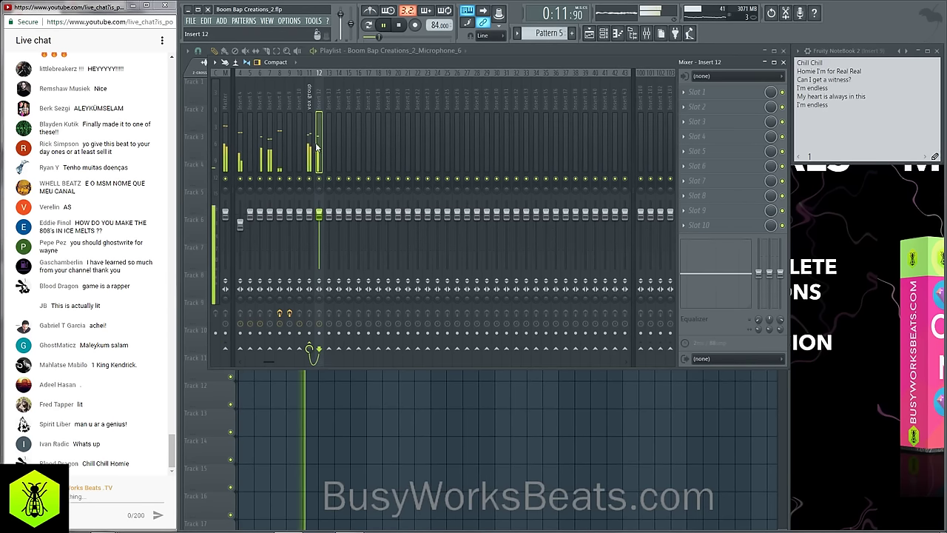
key(space)
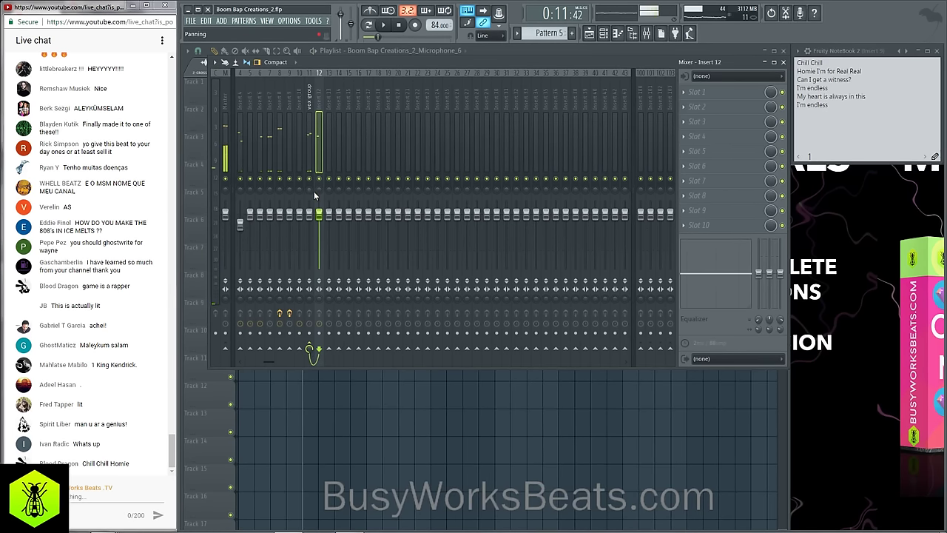
Shift mixer track Insert 12 four places earlier, into the Insert 8 position.
key(alt+Left)
key(alt+Left)
key(alt+Left)
key(alt+Left)
key(space)
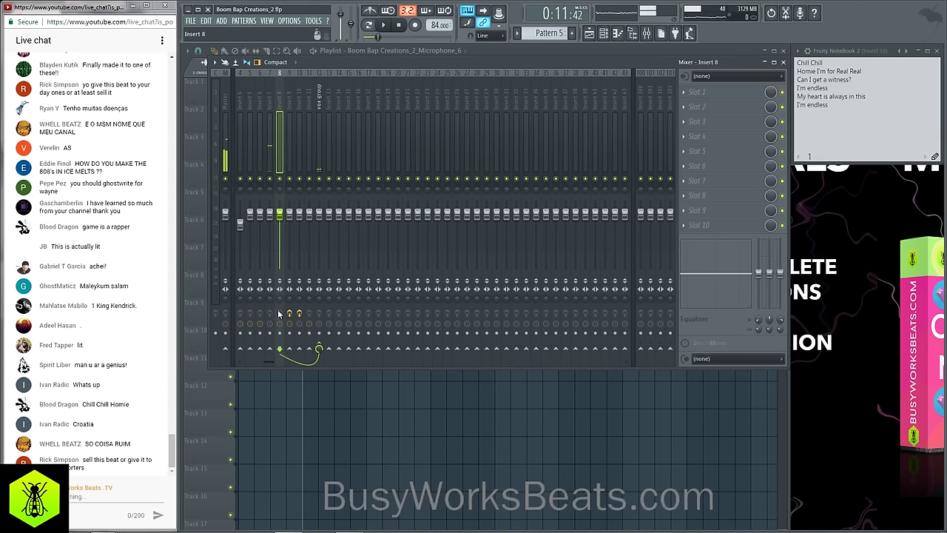
Reassign the Microphone_5 channel to mixer track 12, the vox group.
key(F6)
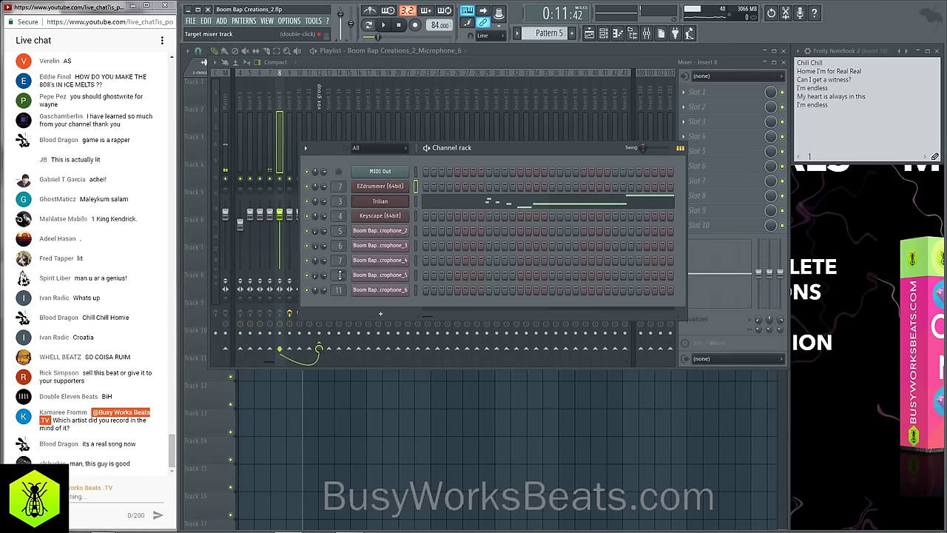
drag(340, 274, 340, 260)
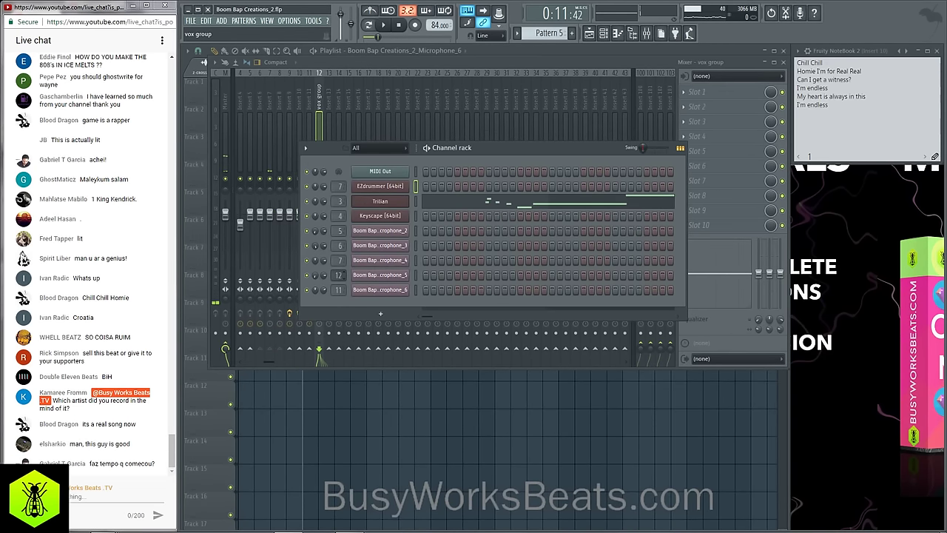
click(323, 93)
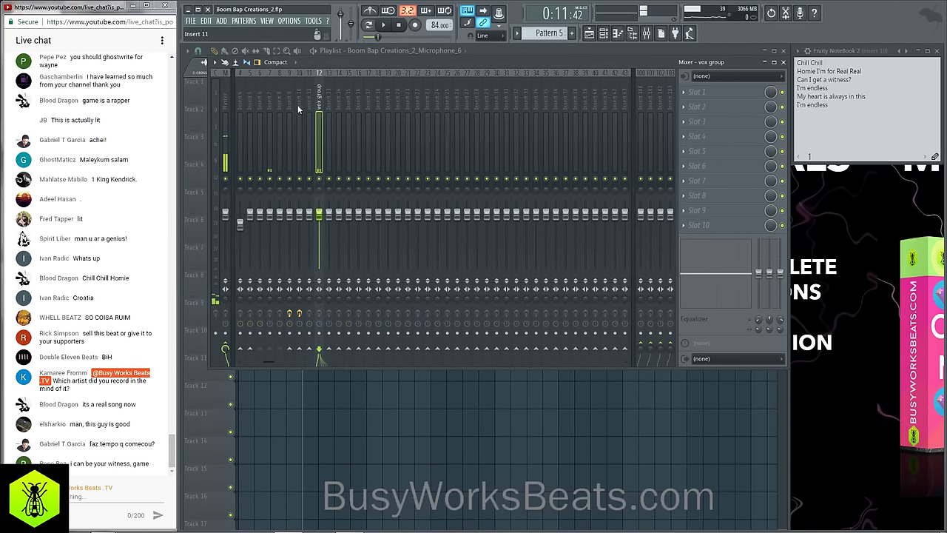
Reassign the EZdrummer channel to mixer track 15 and rename that track "drums".
click(606, 33)
click(341, 186)
drag(341, 186, 340, 165)
right_click(353, 71)
click(371, 82)
text(dr)
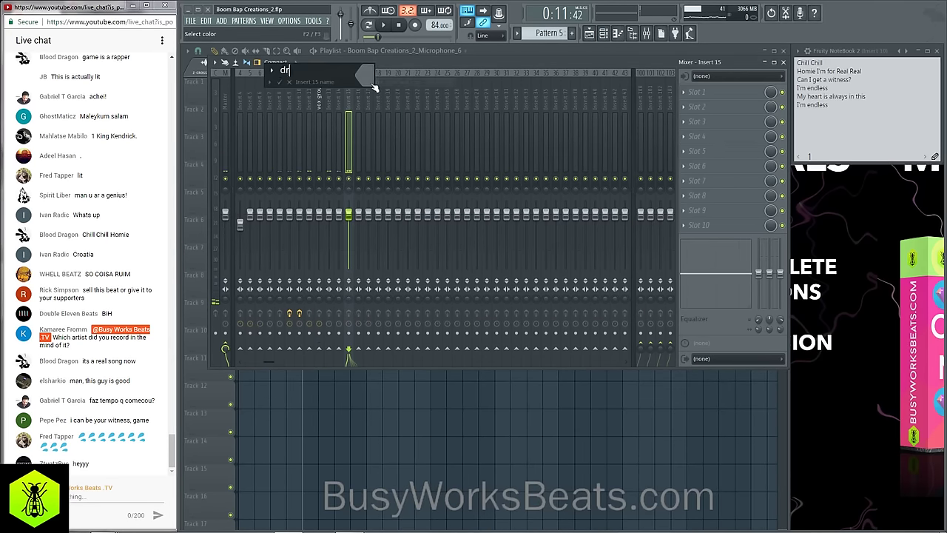
text(ums)
key(Return)
Play the song and name mixer track Insert 16 "kick".
key(space)
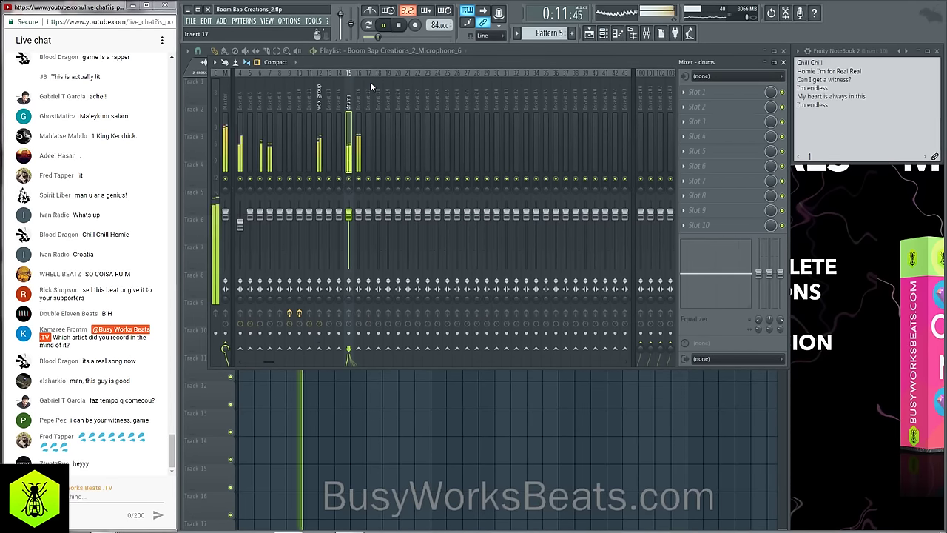
right_click(362, 77)
click(373, 83)
text(kick)
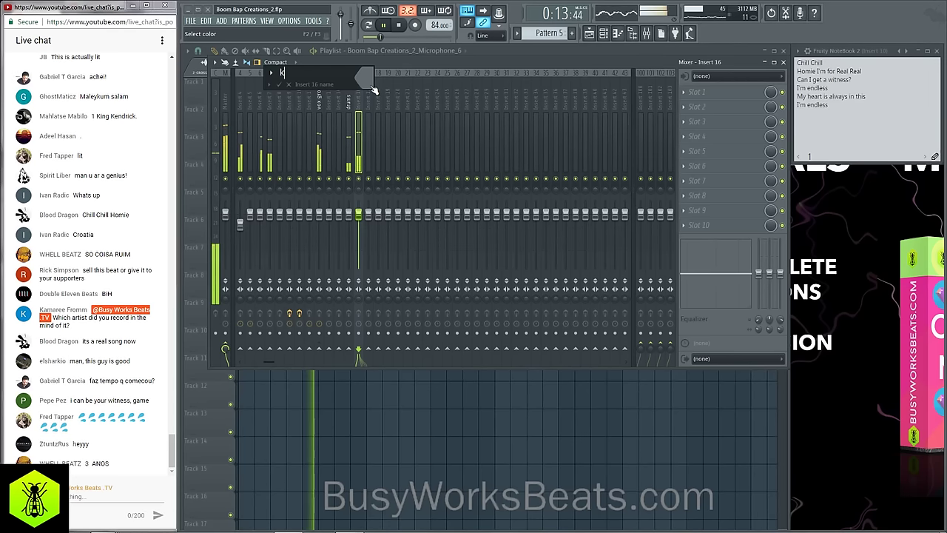
key(Return)
Copy the mixer track state of Insert 9, with Transient Processor and Fruity parametric EQ 2, onto mixer track 16.
click(276, 96)
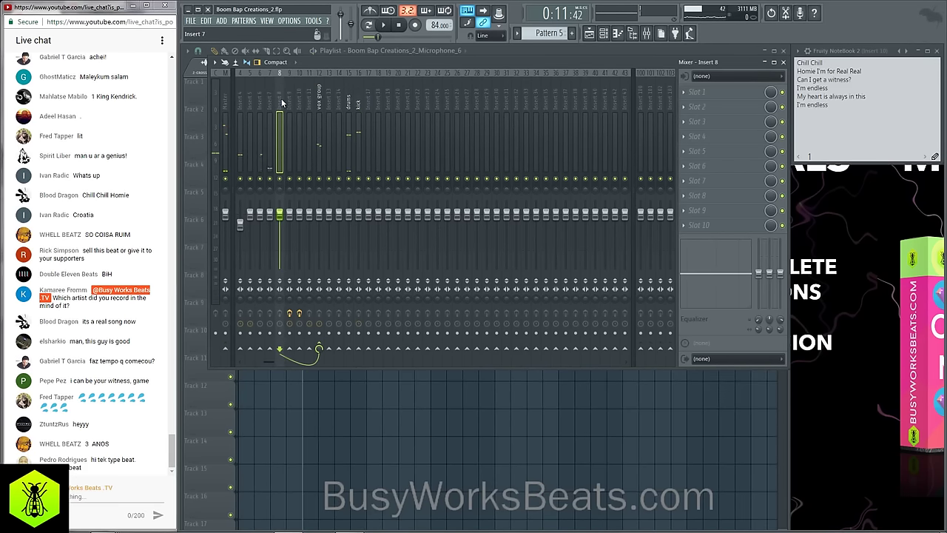
click(293, 104)
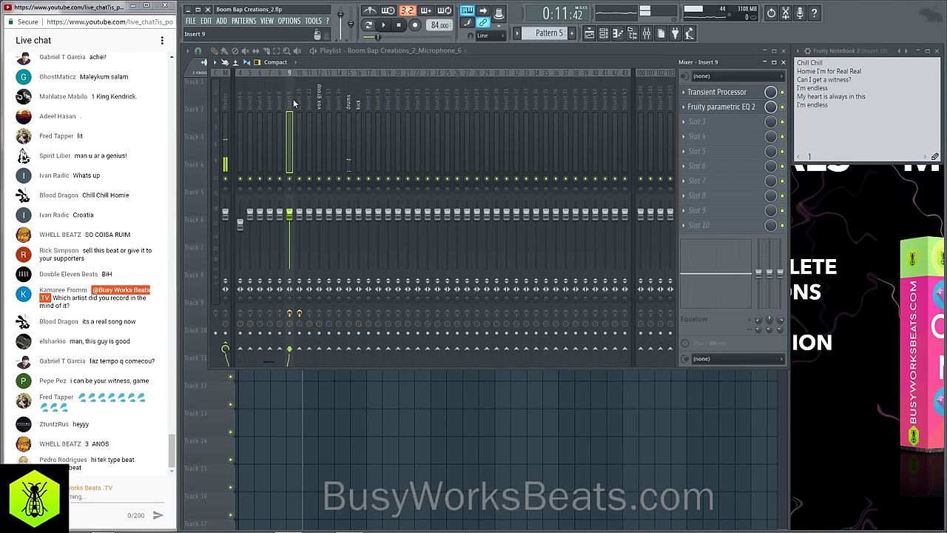
right_click(294, 102)
mouse_move(323, 114)
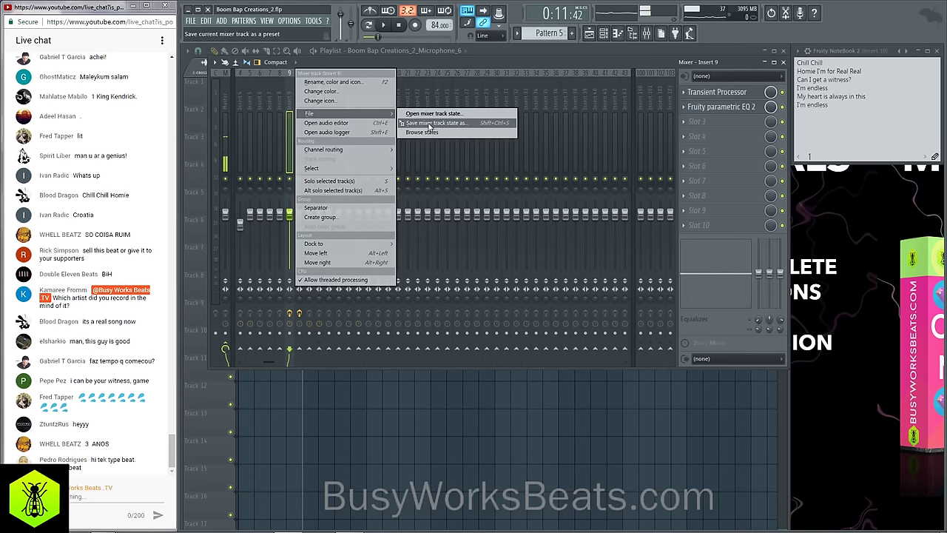
drag(429, 124, 360, 104)
Rename mixer track Insert 16 as "kick".
right_click(359, 103)
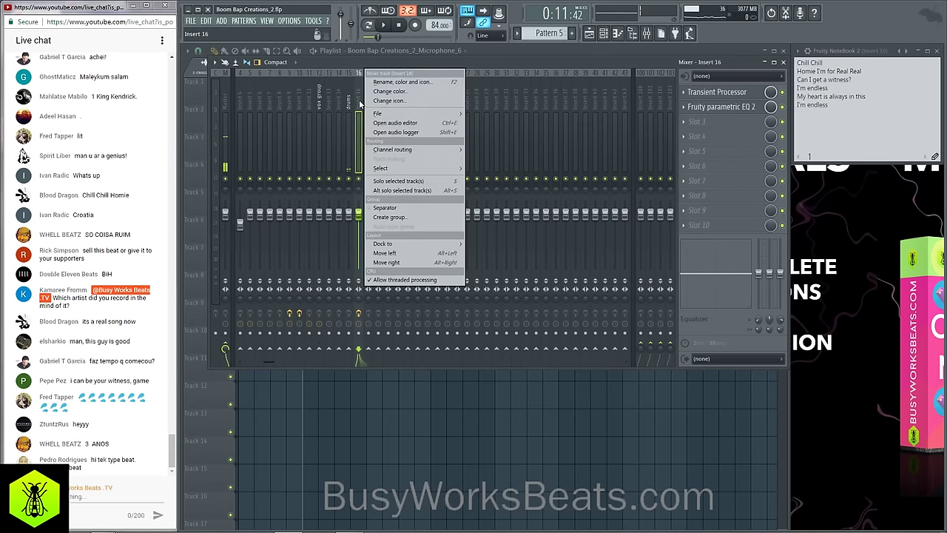
click(378, 74)
text(kick)
key(Return)
Audition the drums mixer track with its fader raised to 106%, and reset its volume to the default.
key(space)
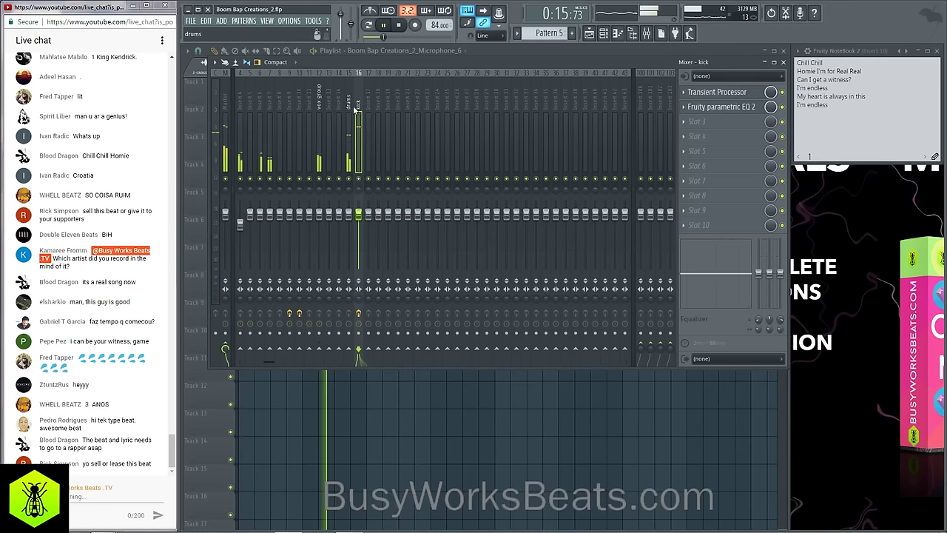
click(348, 134)
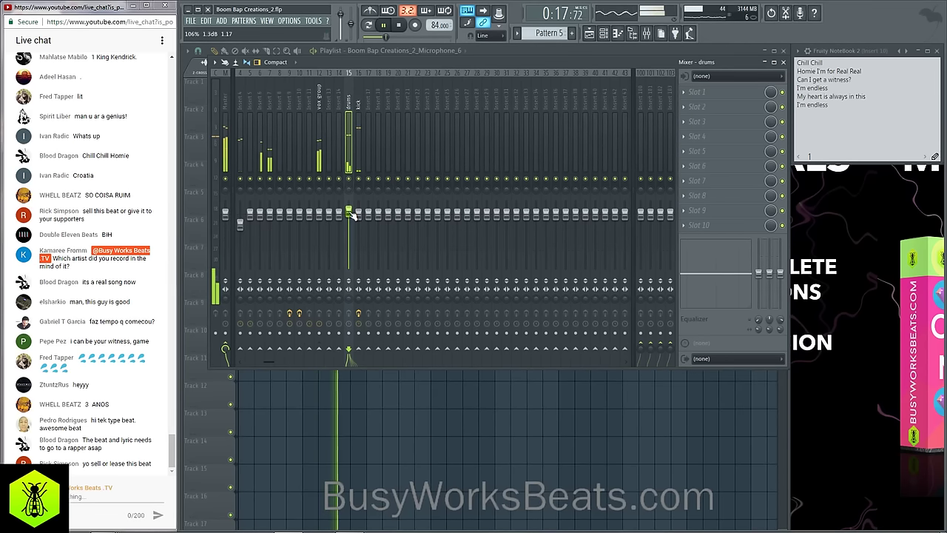
right_click(351, 212)
click(357, 218)
key(space)
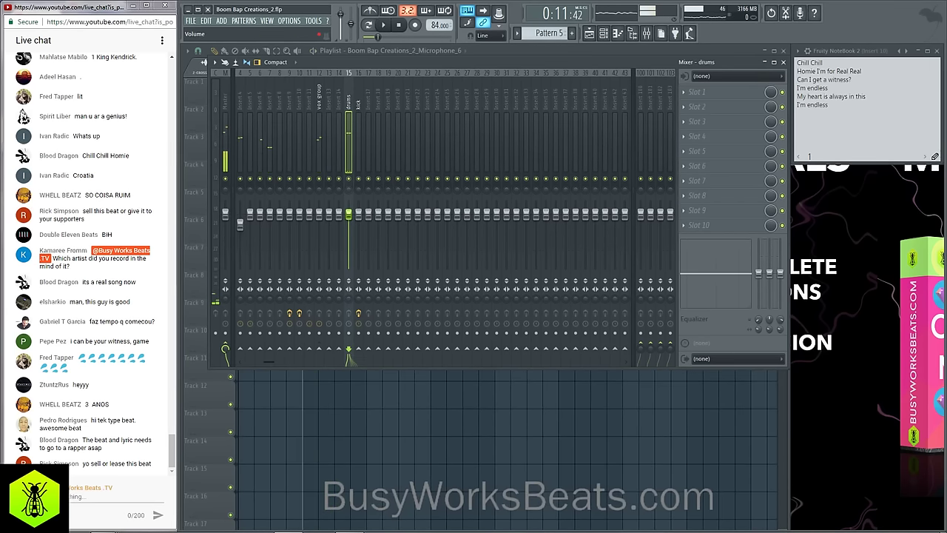
Load UAD SSL G Bus Compressor into the first effect slot of the drums mixer track.
click(706, 94)
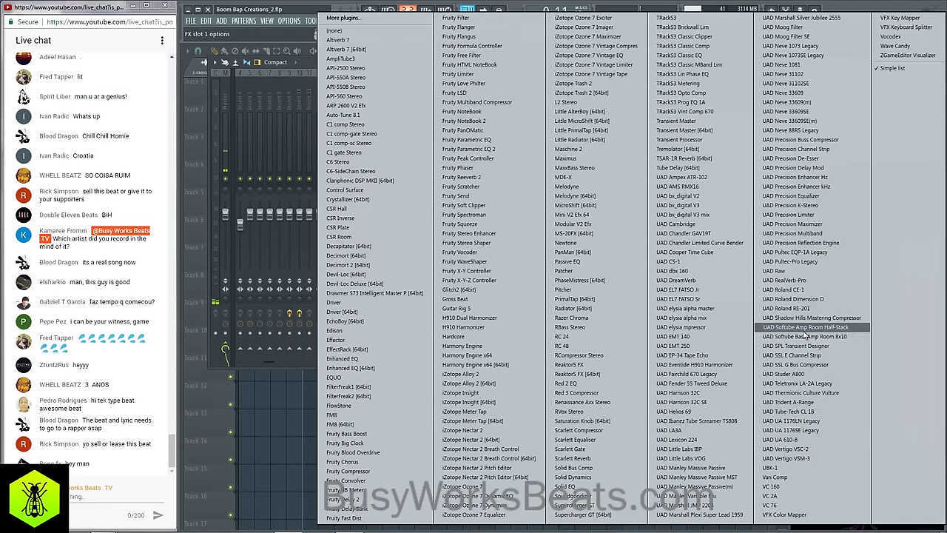
click(801, 365)
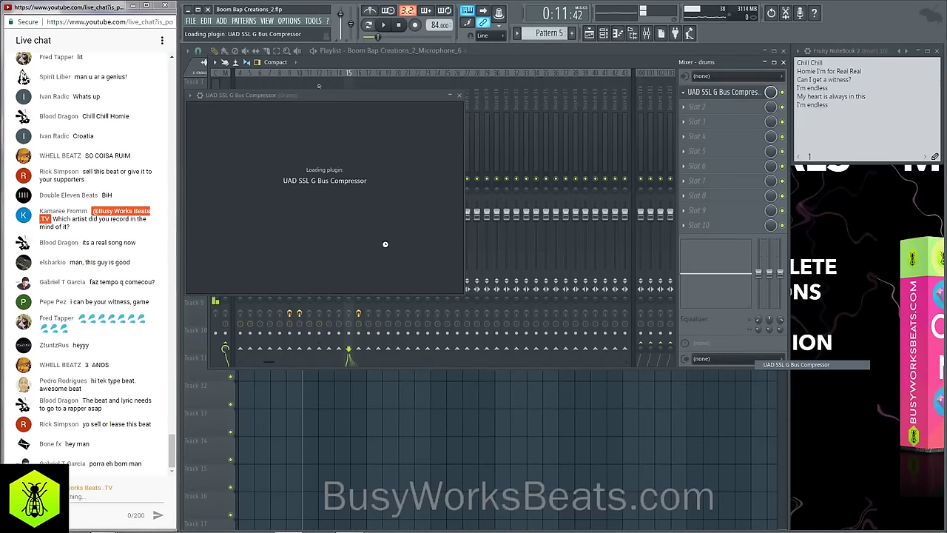
Set the drums track's SSL bus compressor to a threshold of -12.5 dB, ratio 4:1 and make-up gain 5.6 dB during playback.
drag(281, 102, 449, 159)
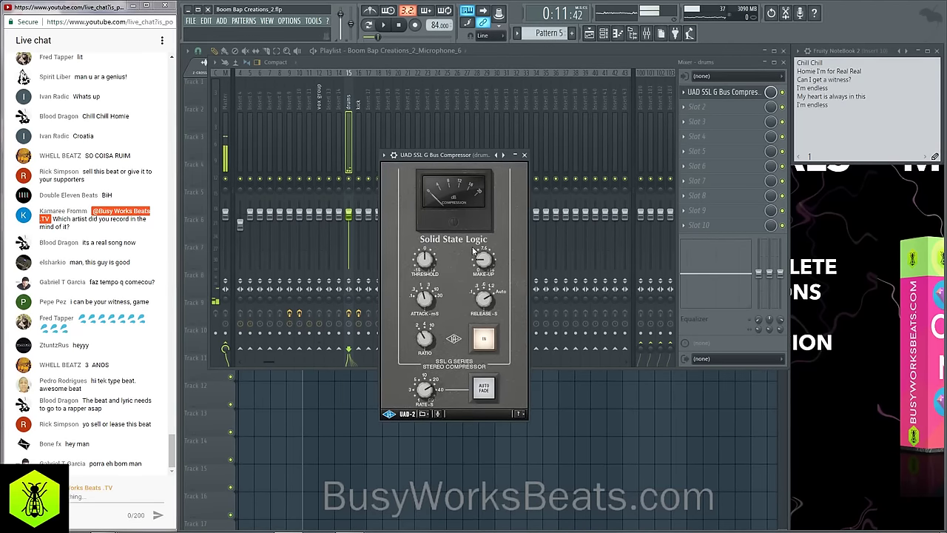
key(space)
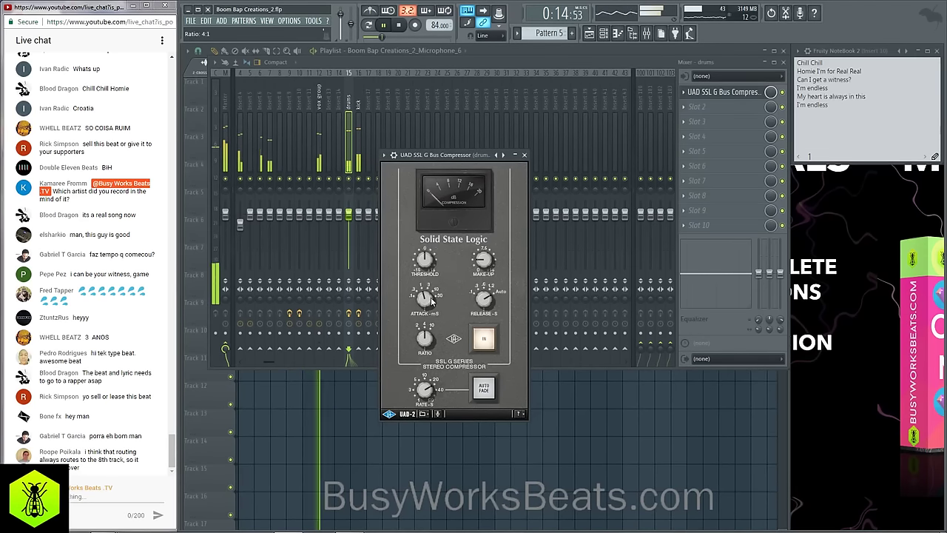
drag(425, 261, 434, 296)
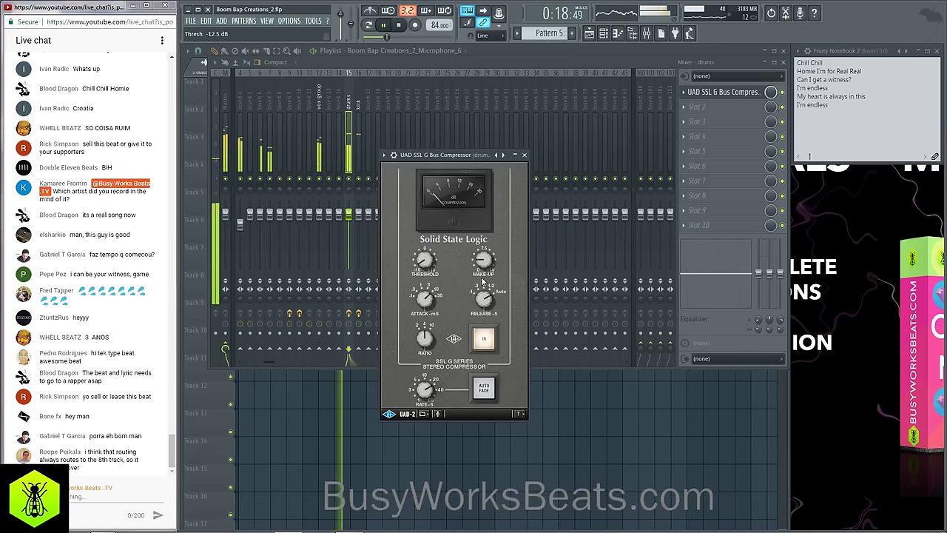
drag(484, 256, 485, 254)
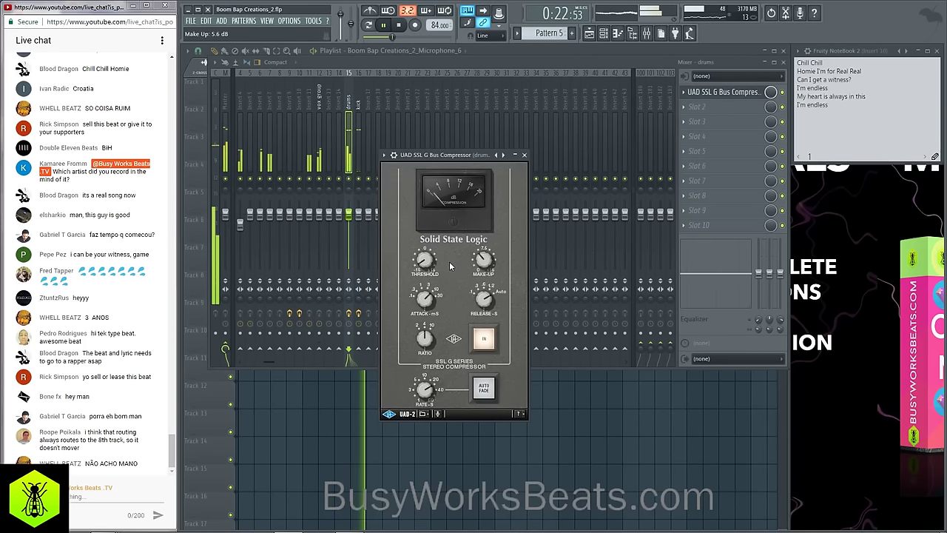
click(524, 156)
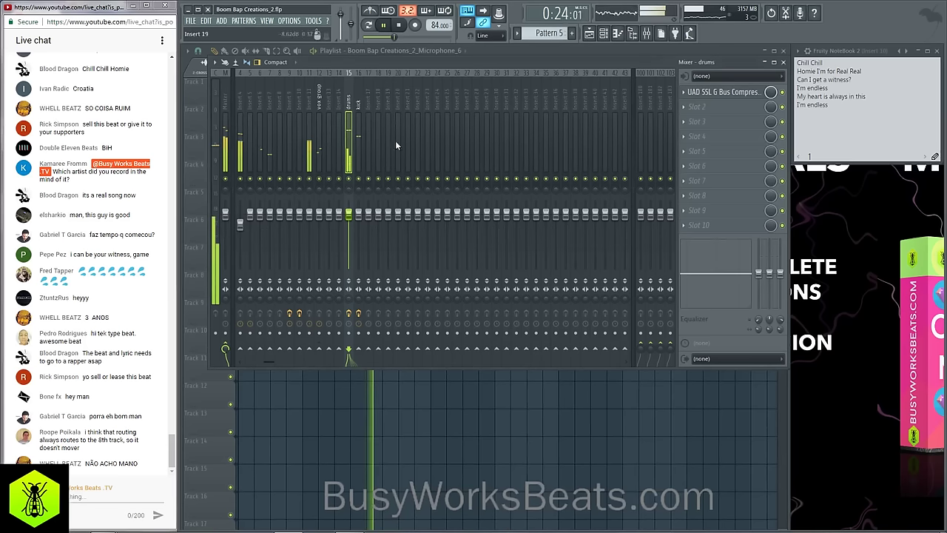
Check which channel feeds mixer track Insert 11 and review the playlist arrangement during playback.
click(310, 105)
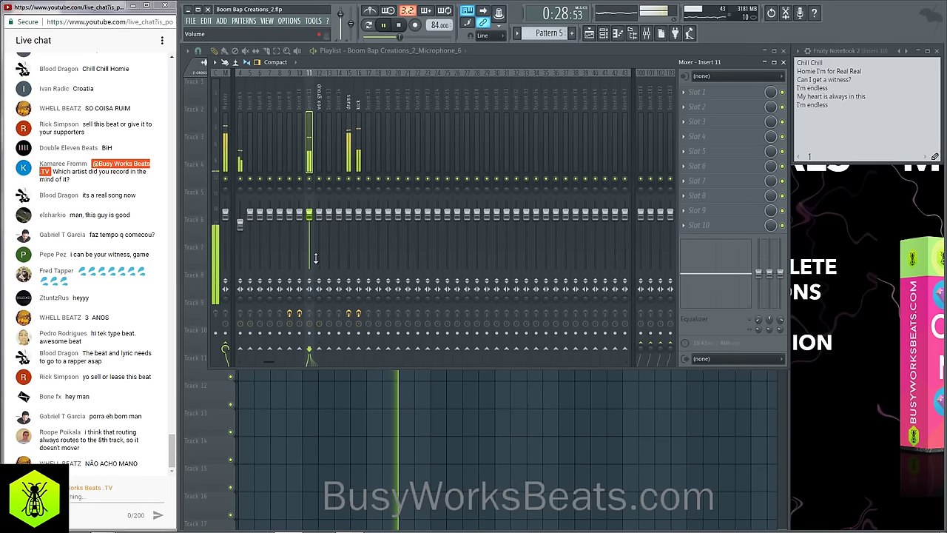
click(603, 34)
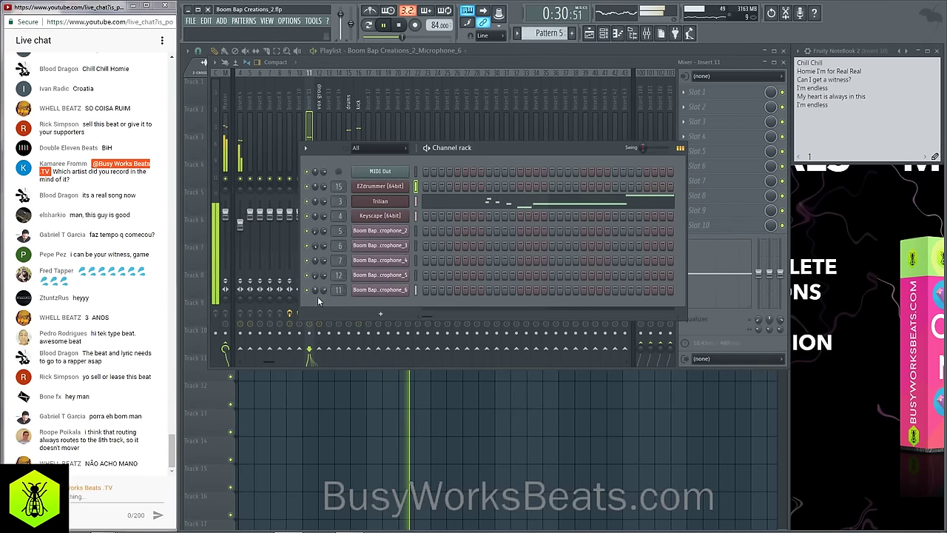
click(343, 440)
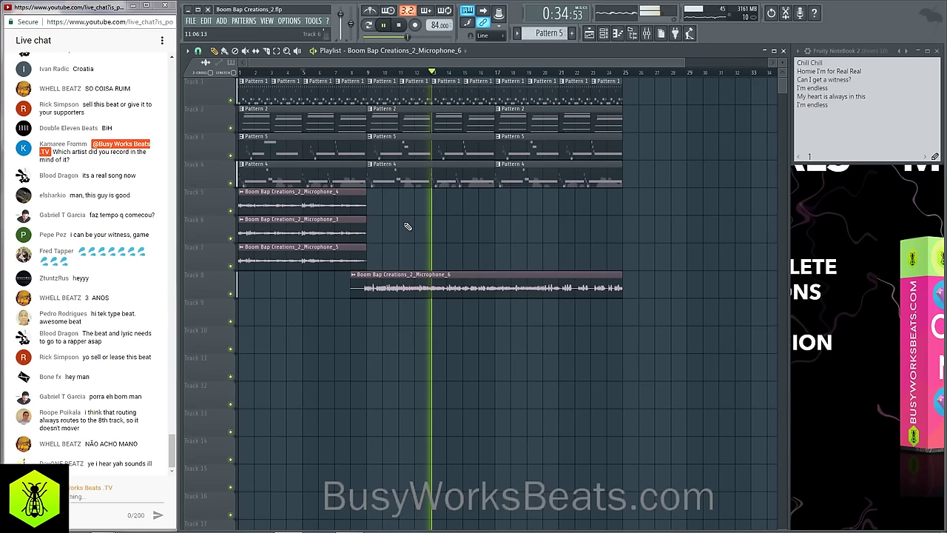
key(F9)
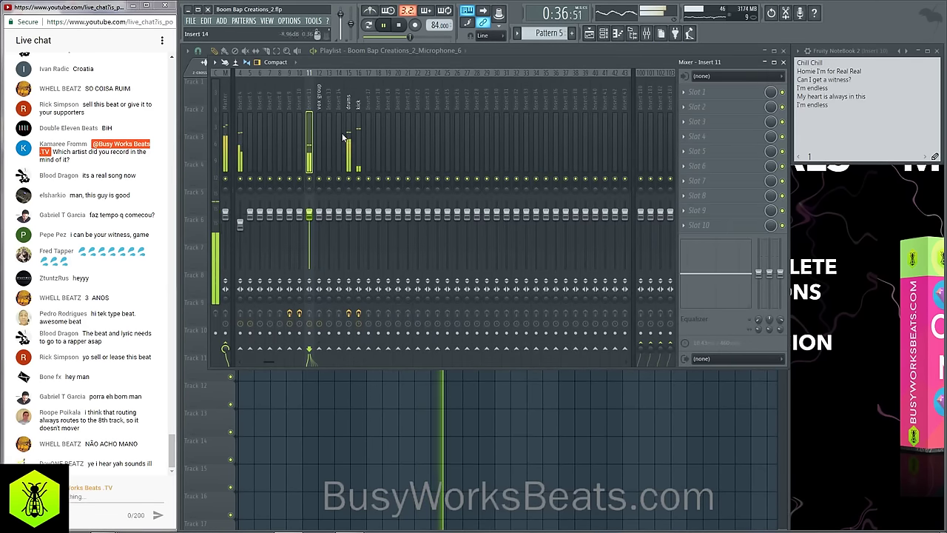
Add Fruity parametric EQ 2 to the drums track's second effect slot and slightly boost band 5 and the band 7 high shelf.
click(346, 101)
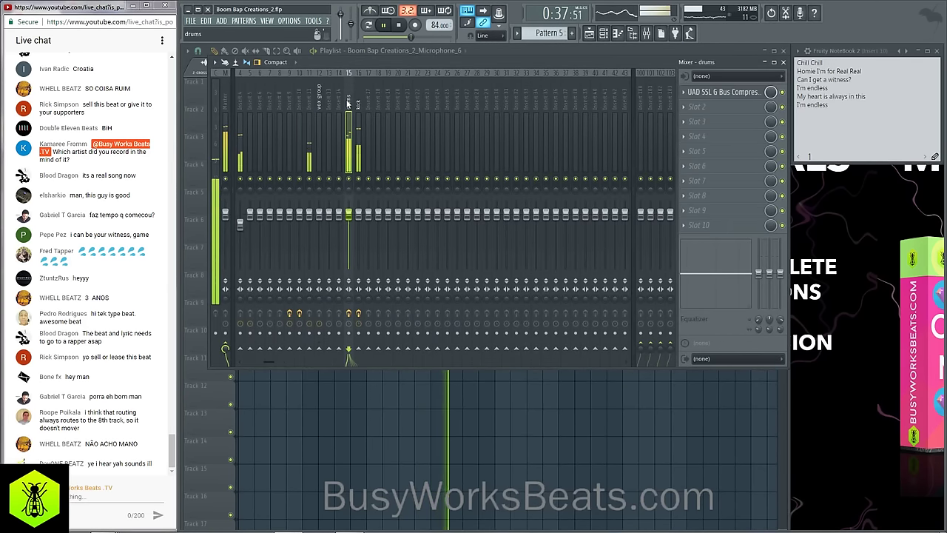
click(694, 155)
click(411, 176)
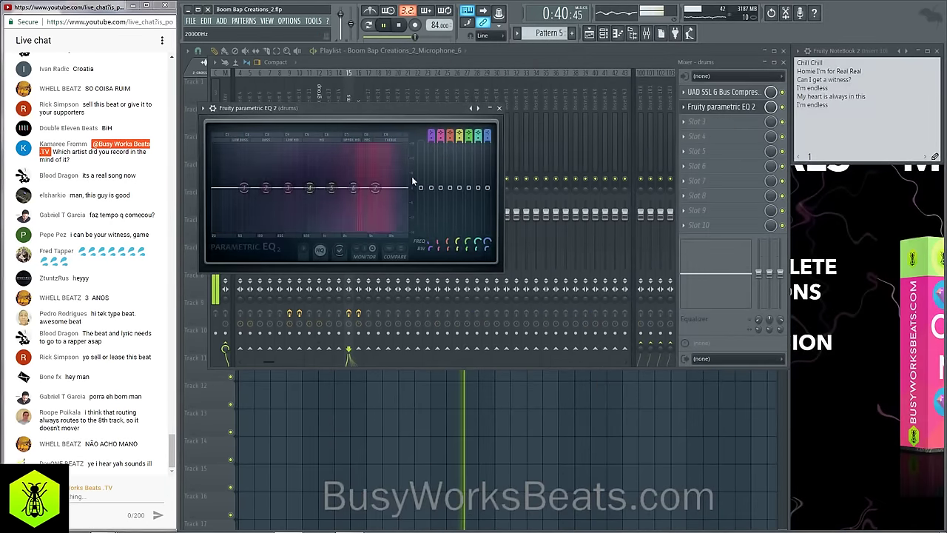
mouse_move(378, 187)
mouse_down()
mouse_move(334, 186)
mouse_move(376, 185)
mouse_up()
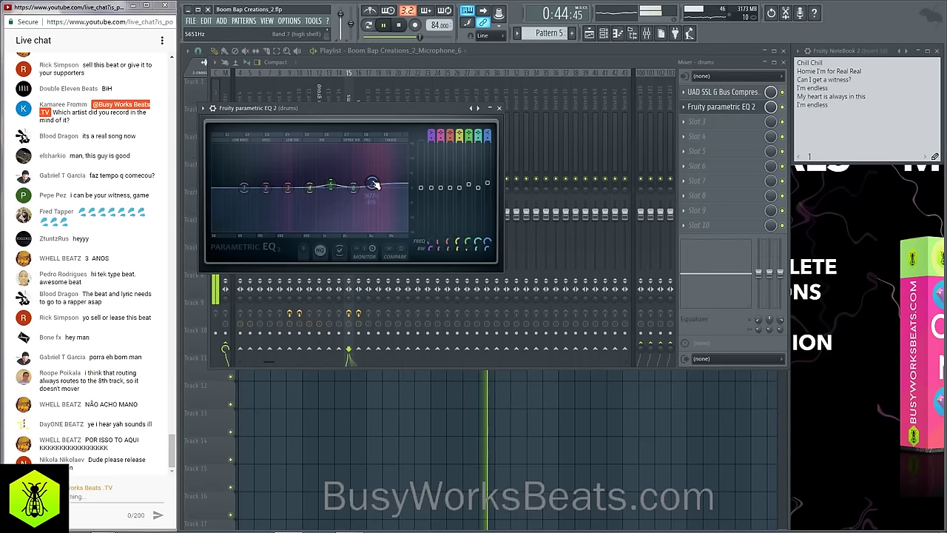
click(499, 109)
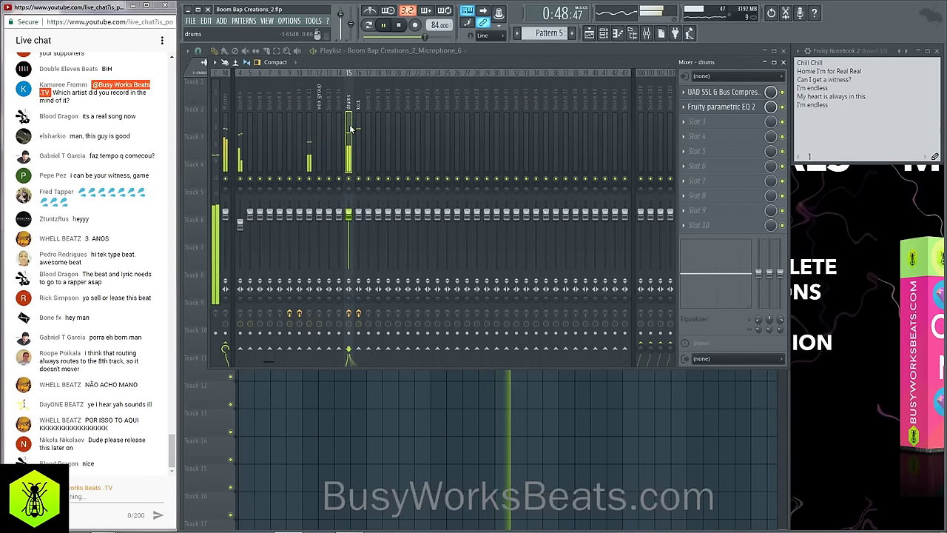
Load Fruity parametric EQ 2 on Insert 3 and boost the band 1 low shelf by 1.8 dB at 116 Hz.
click(310, 101)
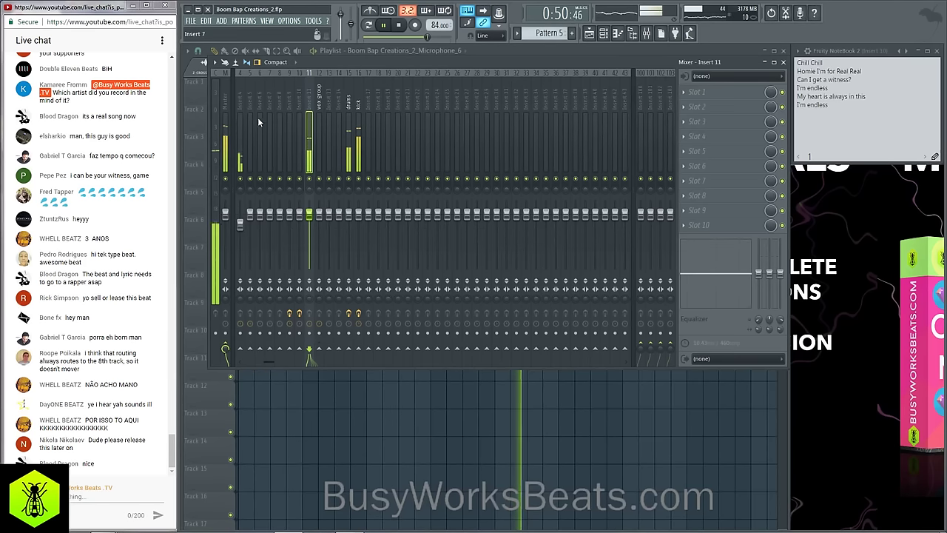
scroll(325, 108, up, 3)
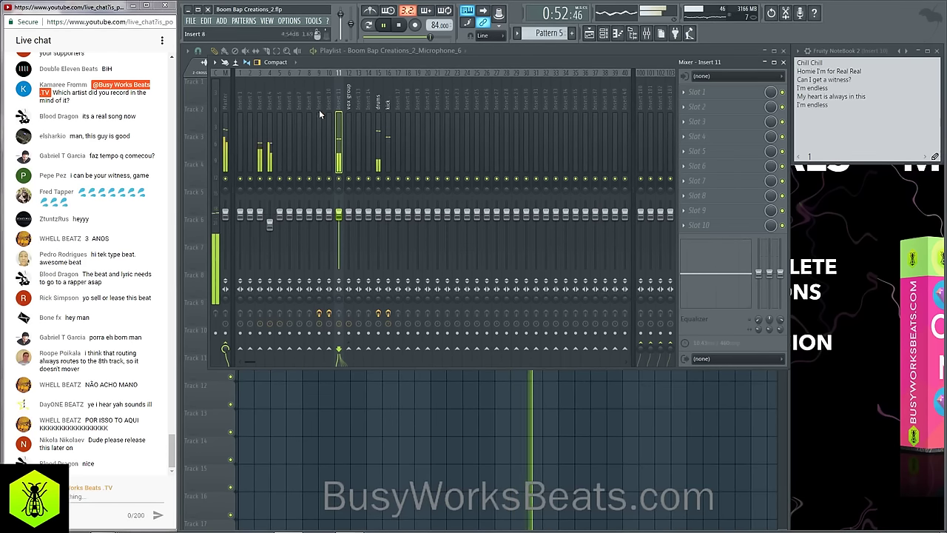
click(261, 99)
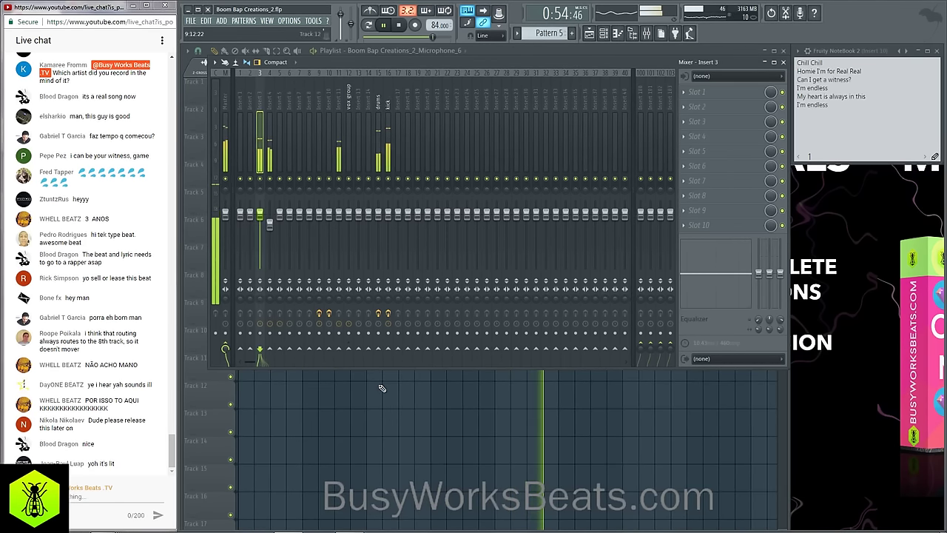
click(714, 97)
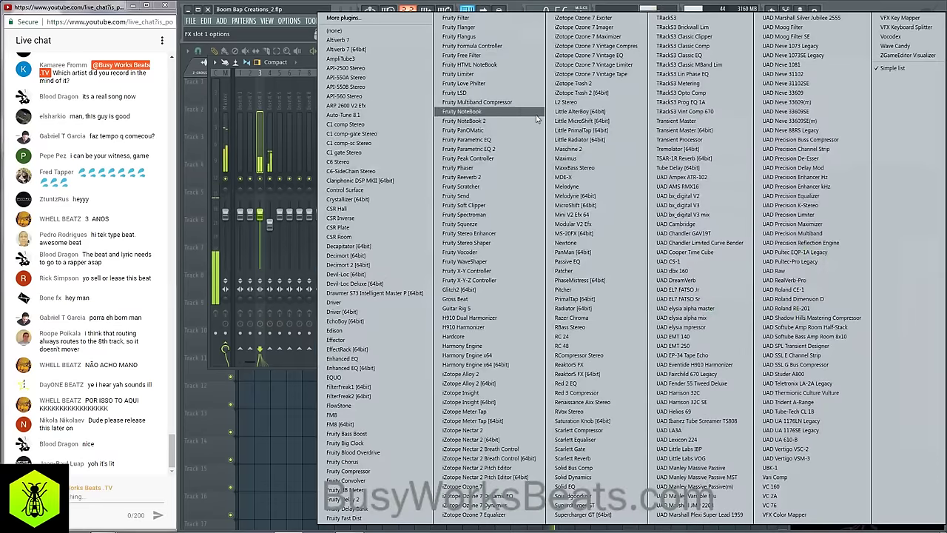
click(491, 148)
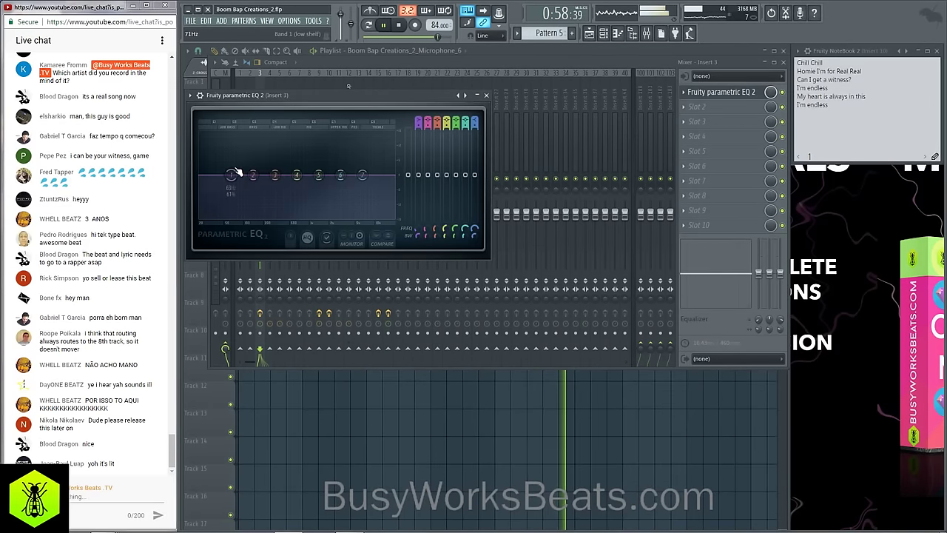
drag(237, 173, 248, 169)
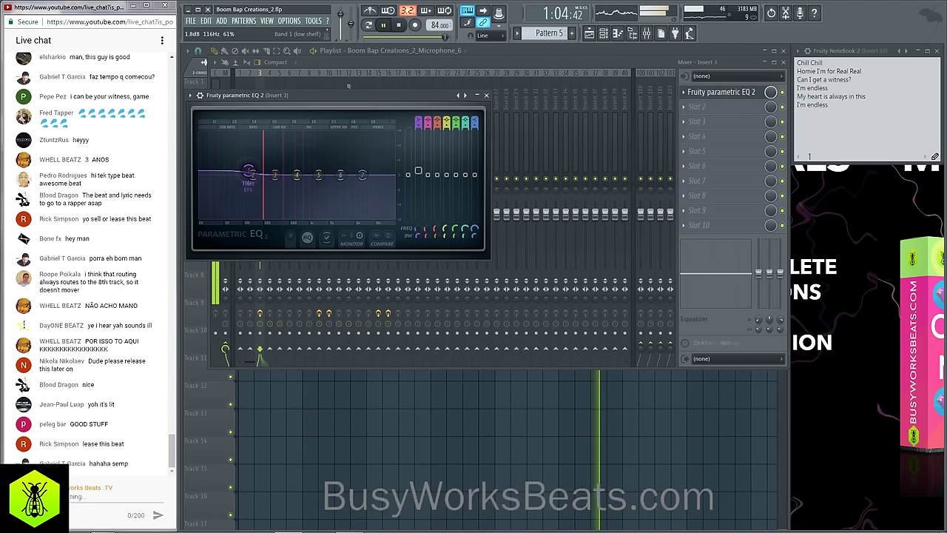
click(486, 94)
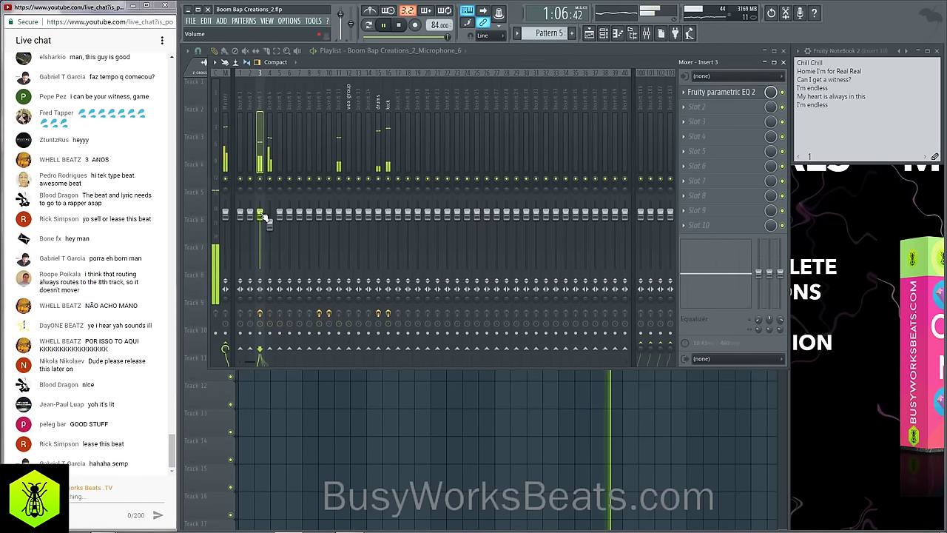
Reassign the Boom Bap Creations_2_Microphone_5 channel from mixer track 12 to mixer track 8 and restart playback.
key(F9)
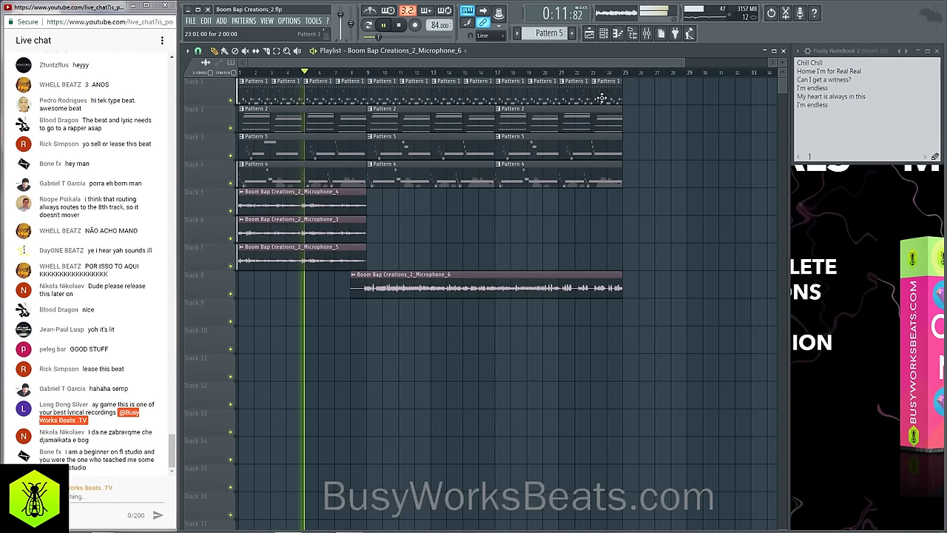
key(F9)
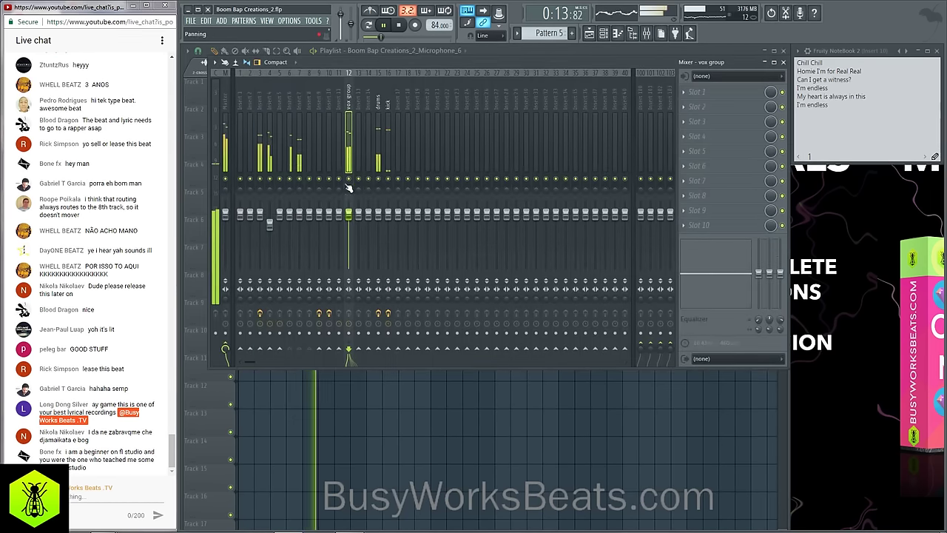
click(287, 103)
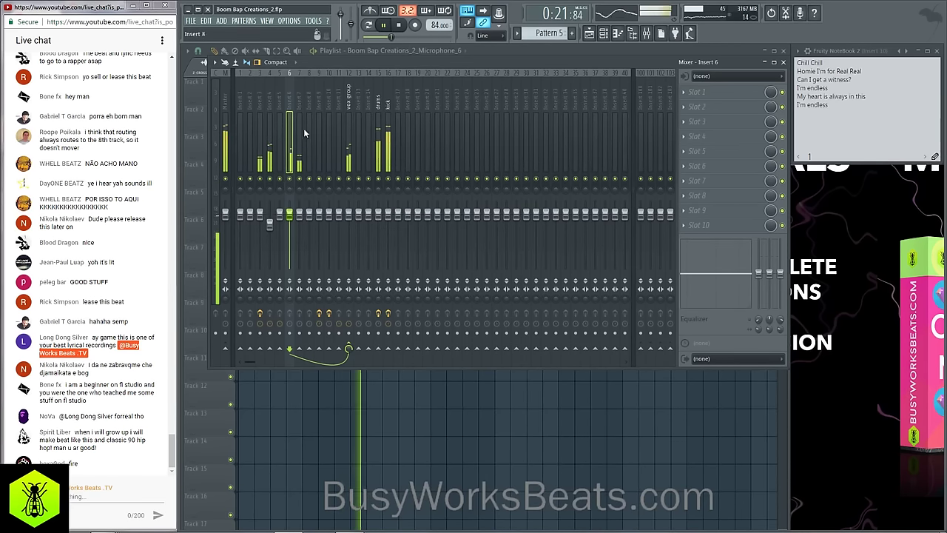
key(space)
click(604, 33)
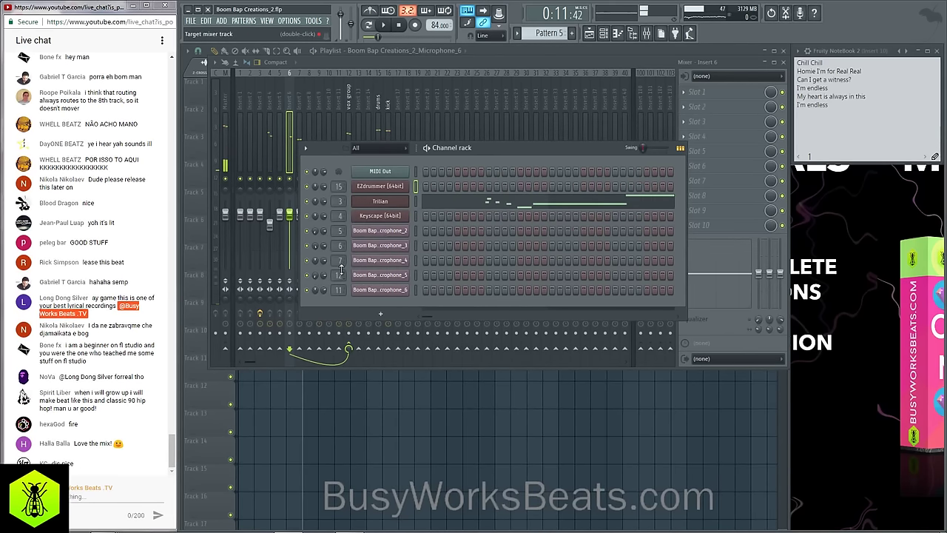
drag(340, 273, 341, 286)
key(space)
Load Fruity Compressor into the first effect slot of the vox group mixer track.
click(308, 102)
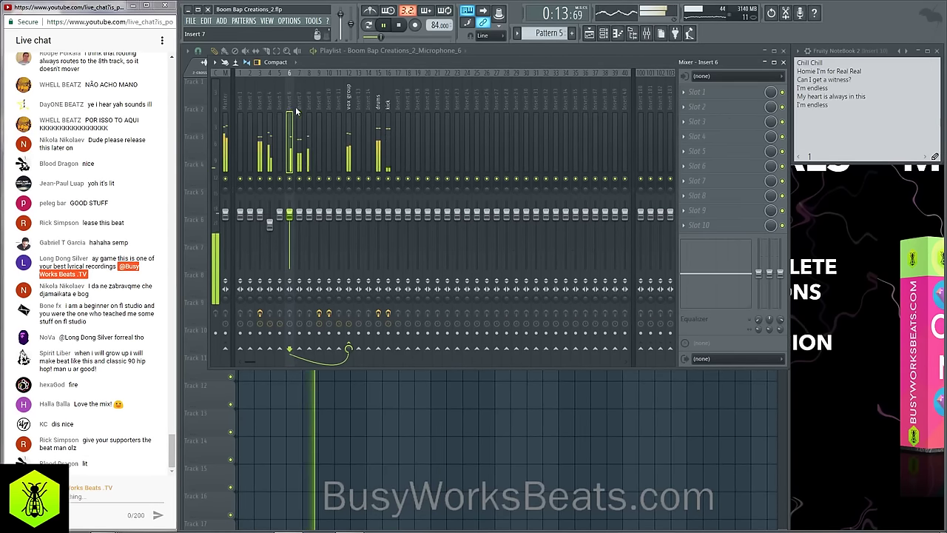
click(378, 100)
click(362, 101)
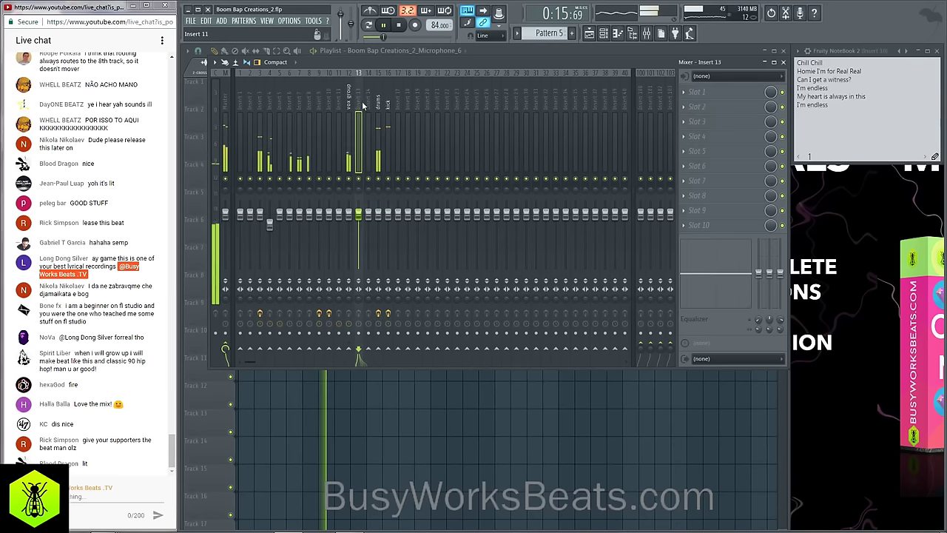
click(344, 102)
click(321, 106)
drag(324, 103, 345, 102)
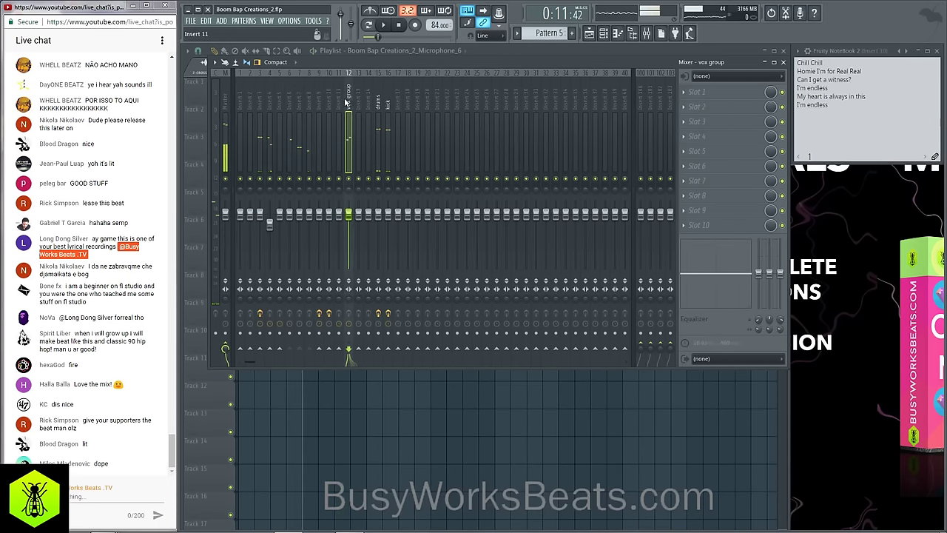
click(697, 93)
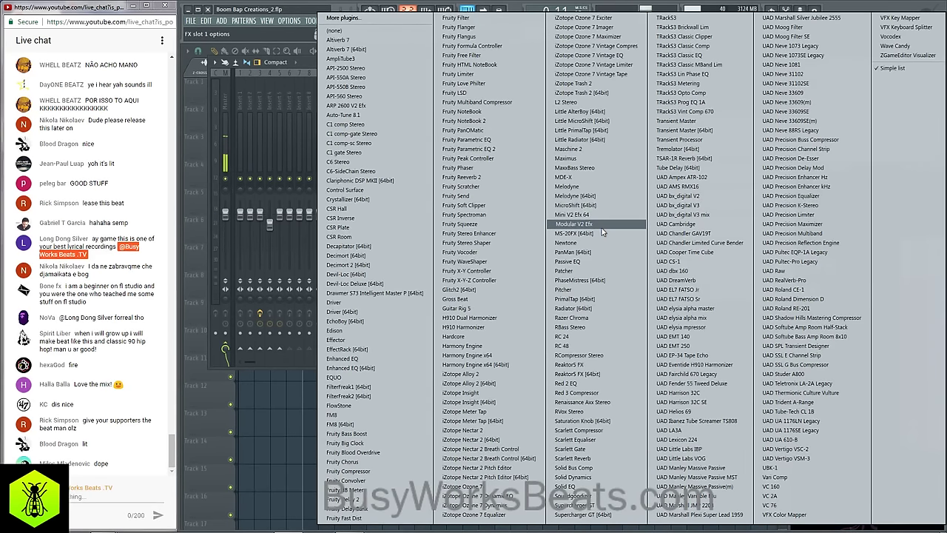
click(381, 471)
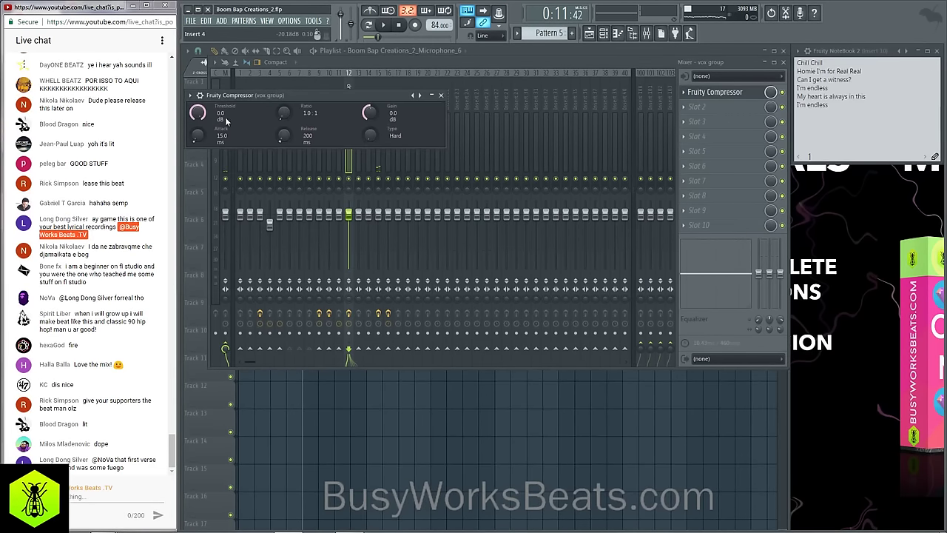
Set the vox group's Fruity Compressor to threshold -20.6 dB, ratio 2.6:1, attack 0.0 ms and gain 3.4 dB.
key(space)
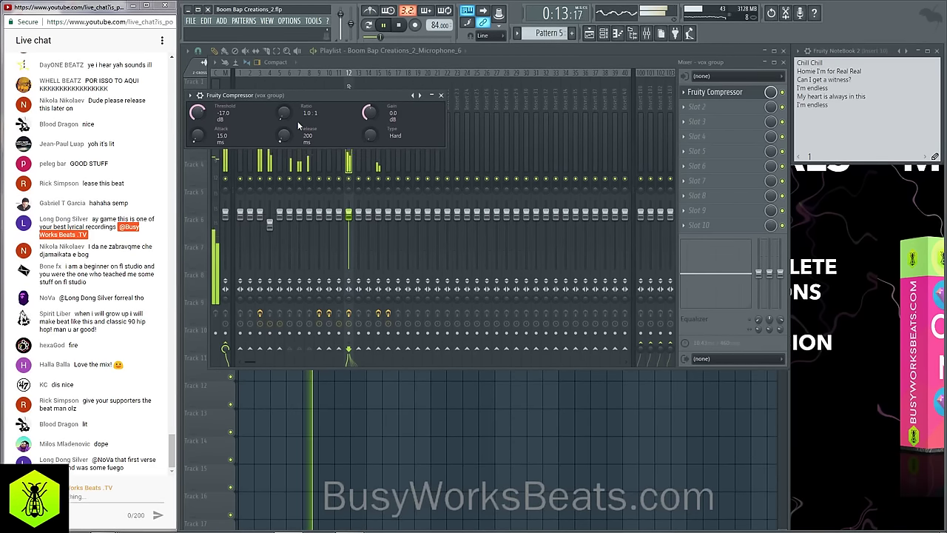
drag(284, 114, 409, 176)
key(space)
key(space)
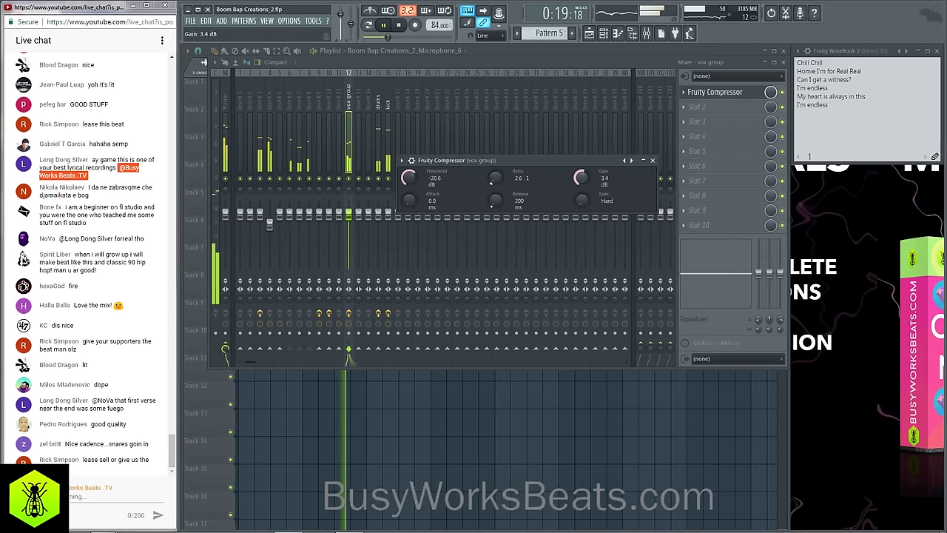
click(652, 161)
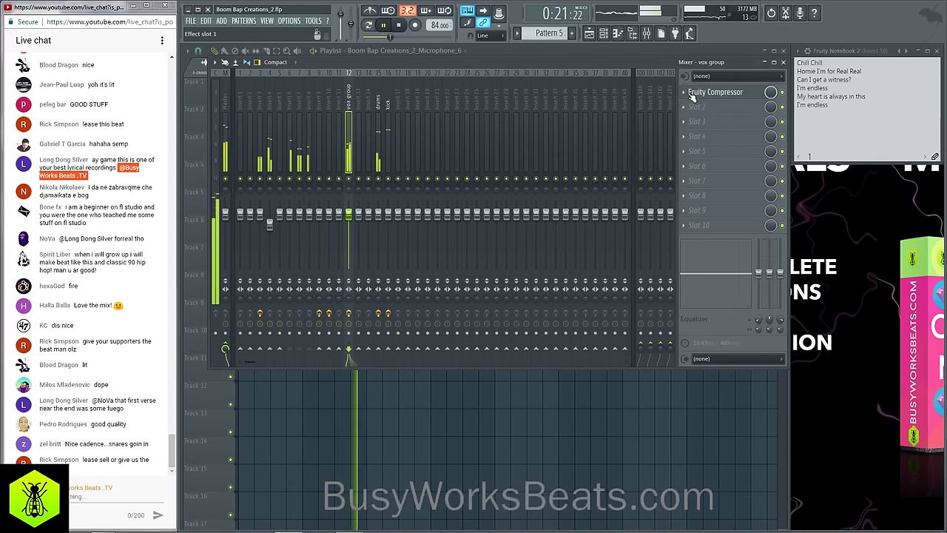
Move the vox group's Fruity Compressor down to effect slot 2, and select Insert 11 while listening to the arrangement.
scroll(692, 95, down, 1)
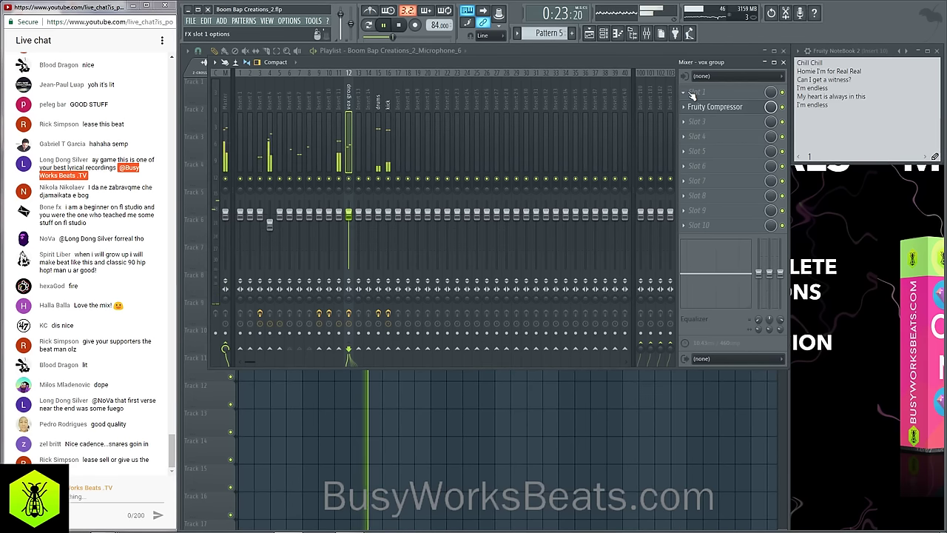
click(339, 102)
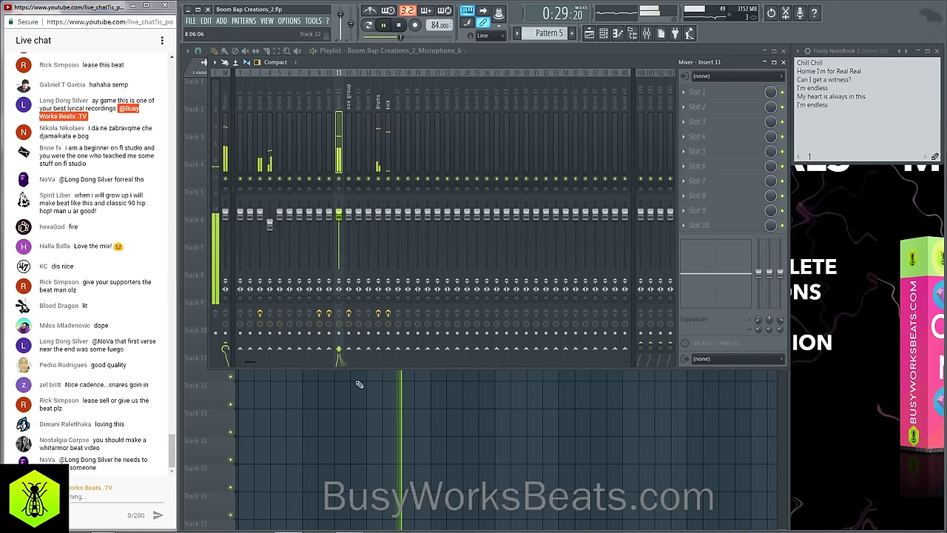
key(F9)
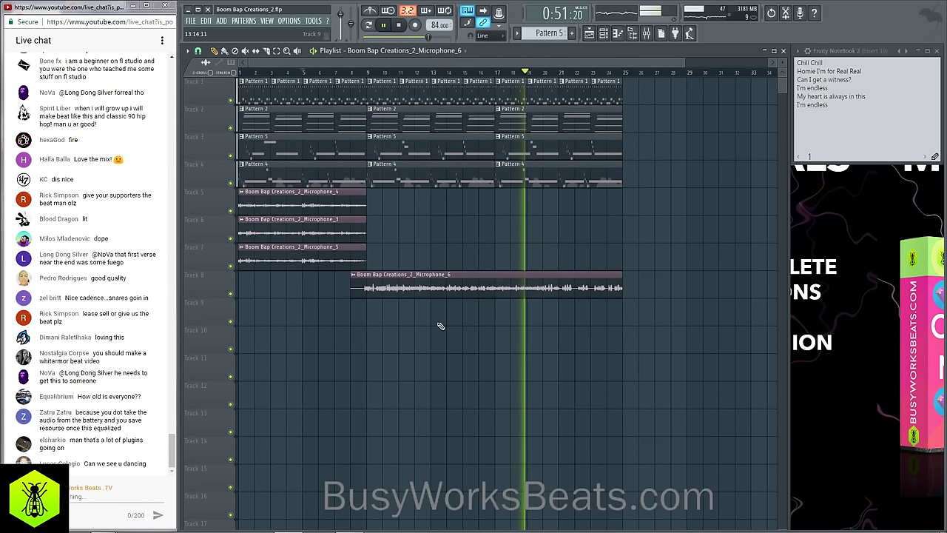
Listen to the arrangement while checking the mixer levels, and stop playback.
click(647, 35)
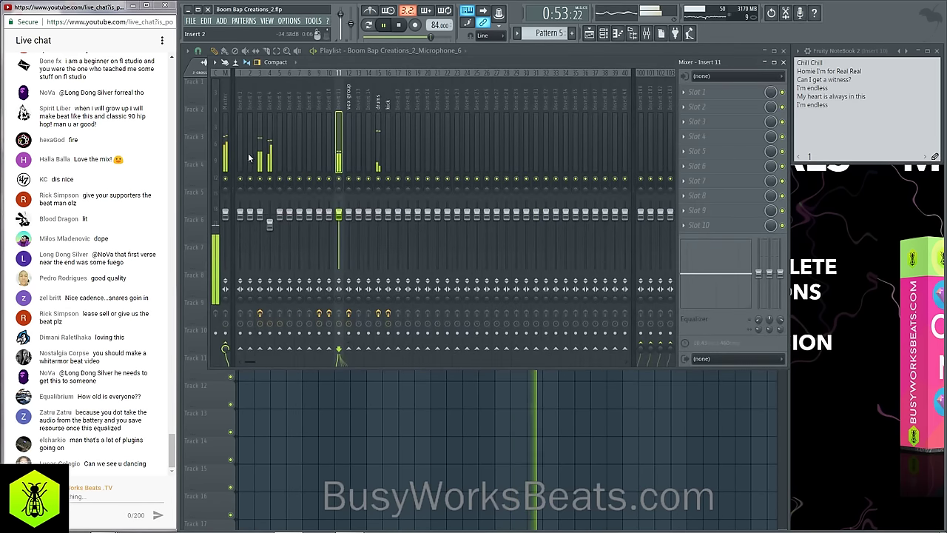
click(303, 411)
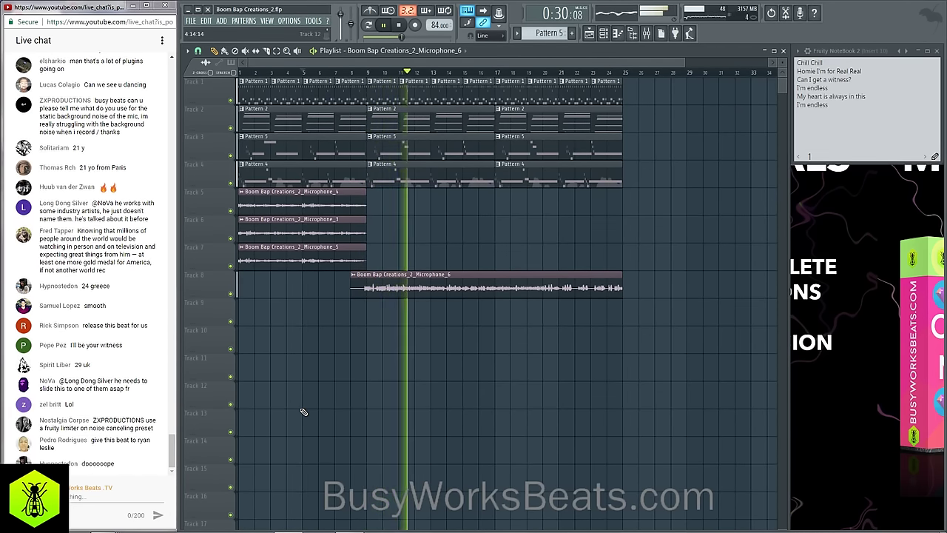
key(space)
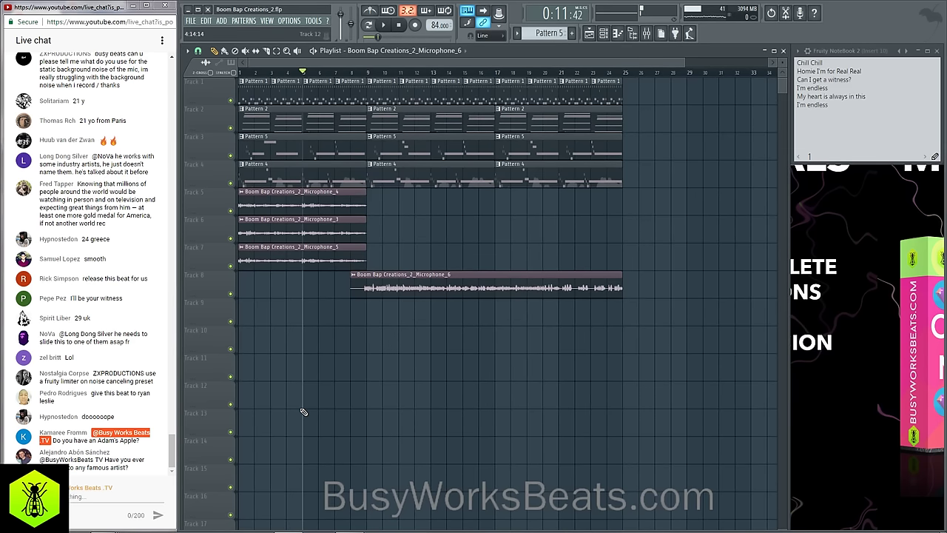
Try a higher volume on the Guitar mixer track, and restart the arrangement from the beginning.
click(649, 32)
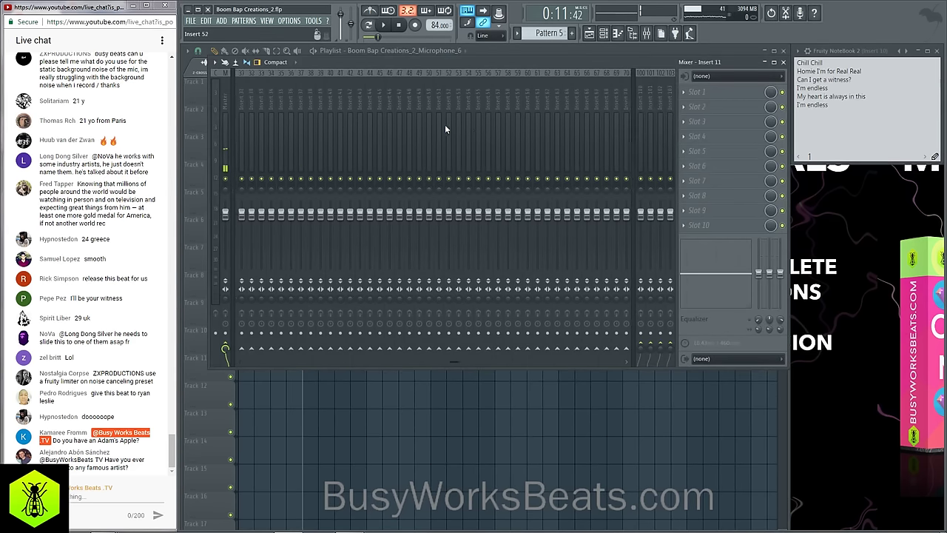
scroll(445, 124, down, 10)
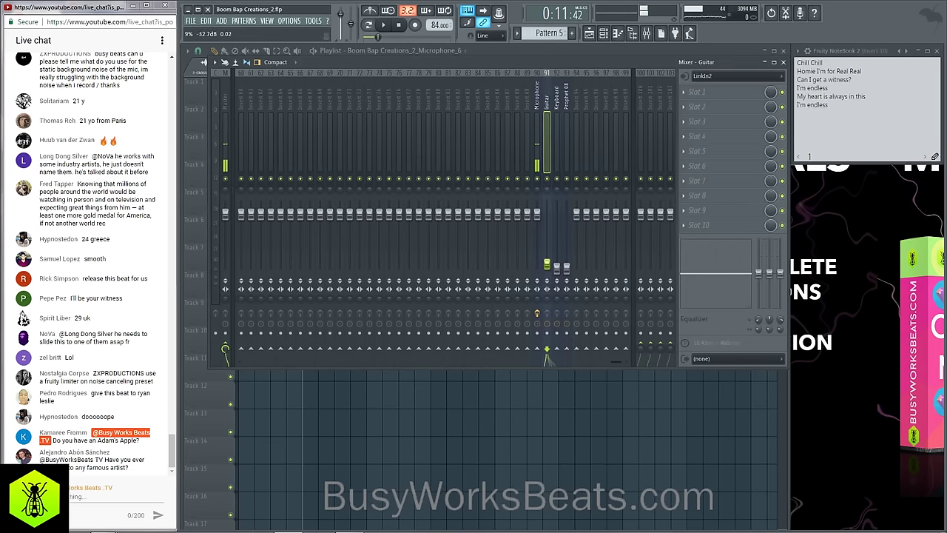
drag(547, 265, 548, 233)
key(space)
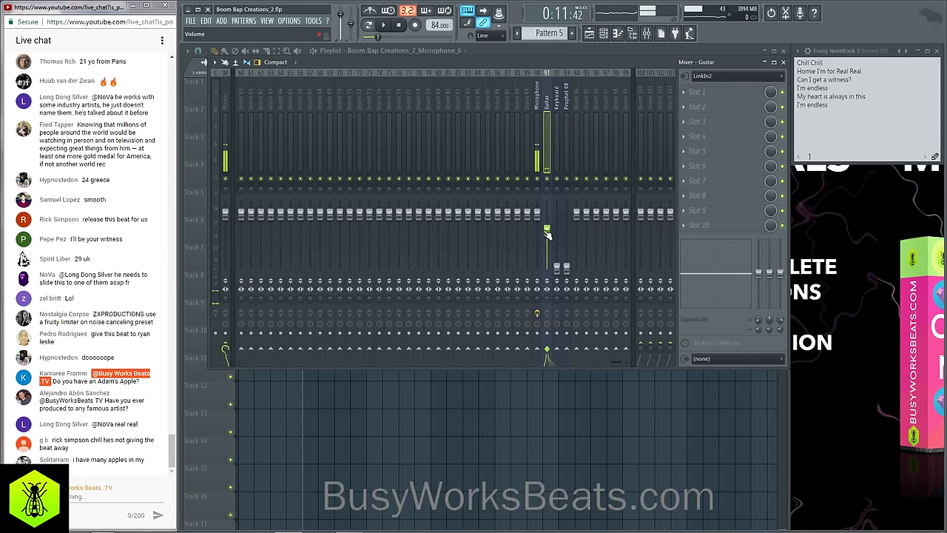
key(F9)
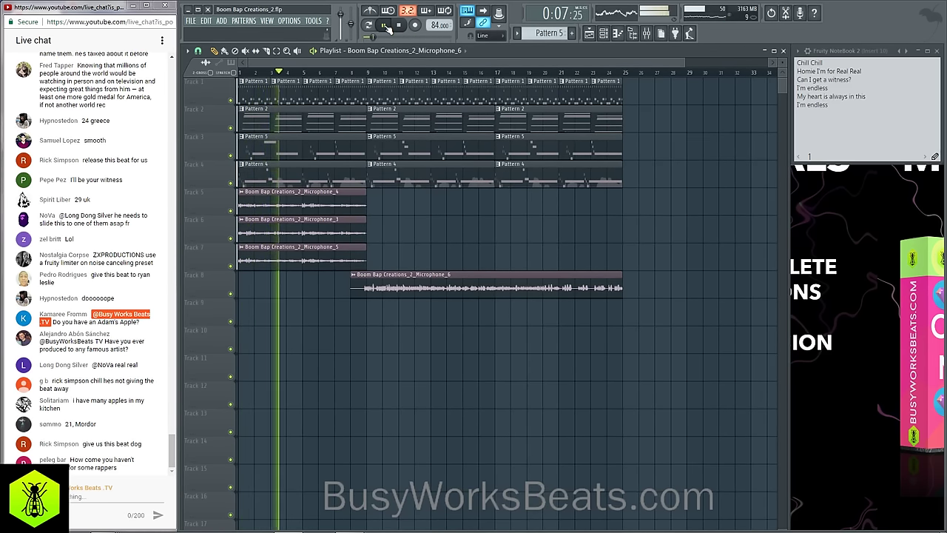
click(398, 25)
click(648, 33)
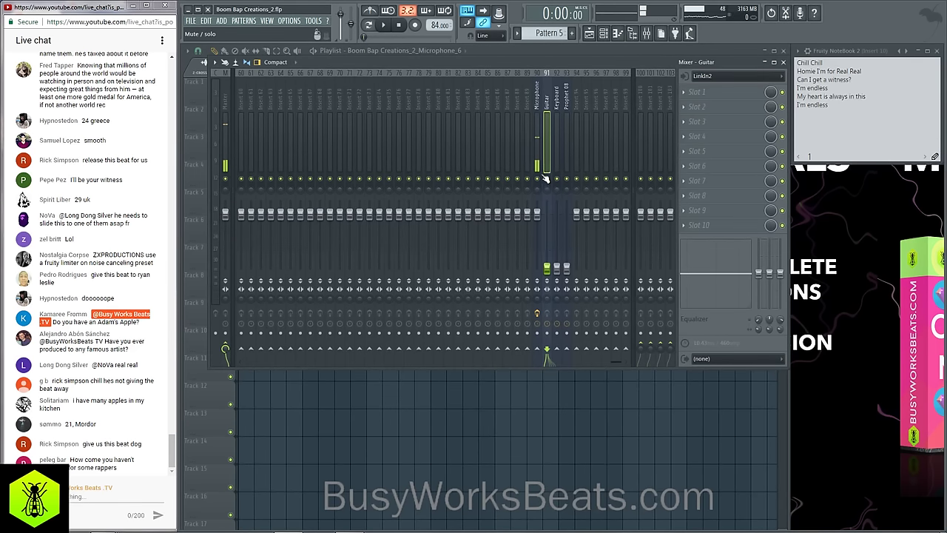
key(F9)
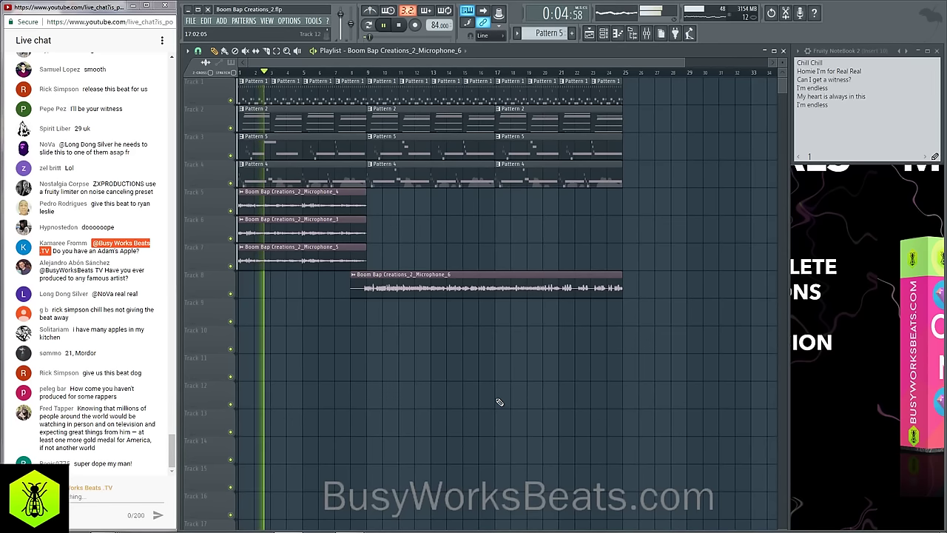
Lower the frequency of band 2 to 61 Hz in the kick track's Fruity parametric EQ 2.
key(F9)
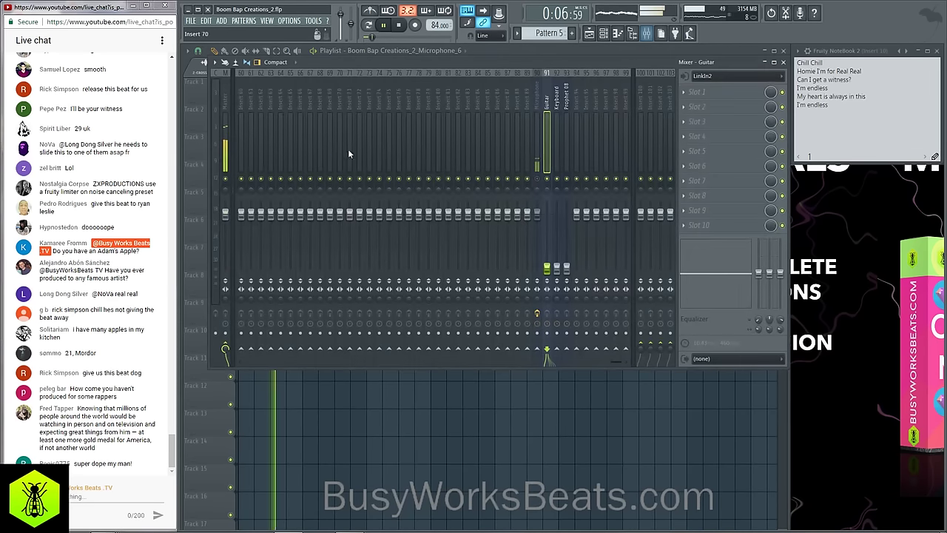
scroll(340, 95, up, 10)
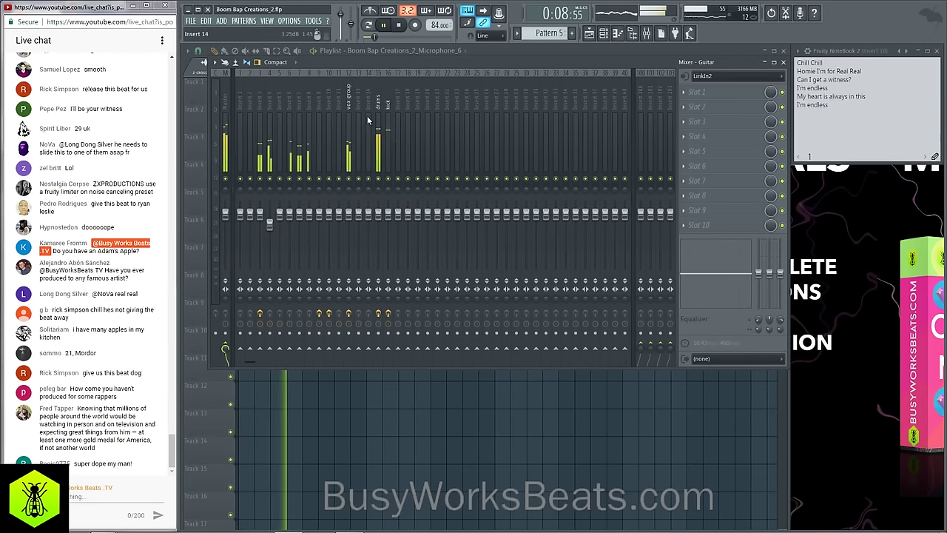
click(387, 102)
click(721, 107)
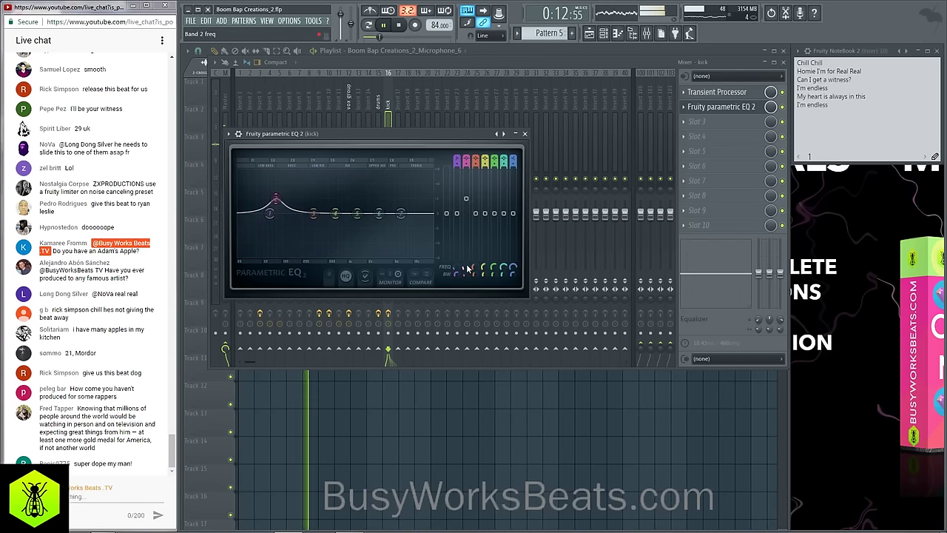
drag(467, 268, 468, 268)
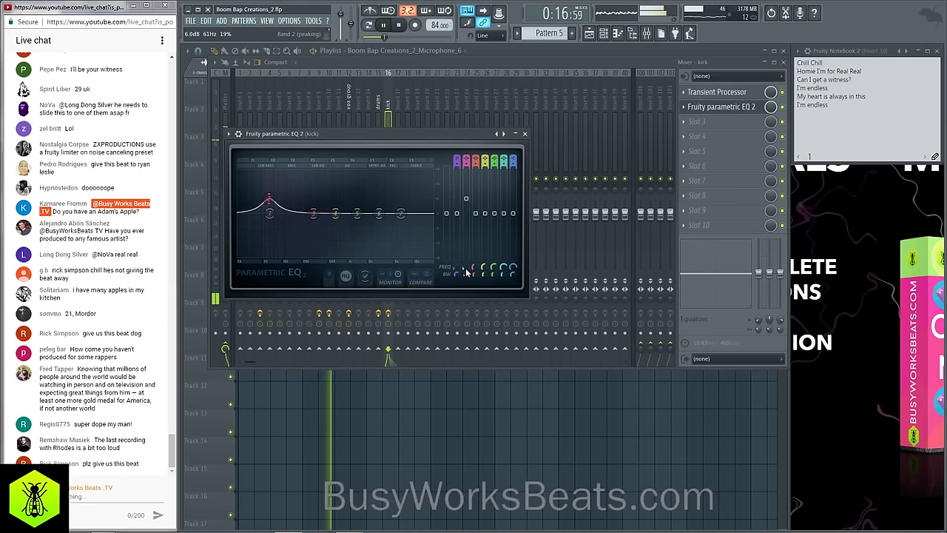
click(525, 134)
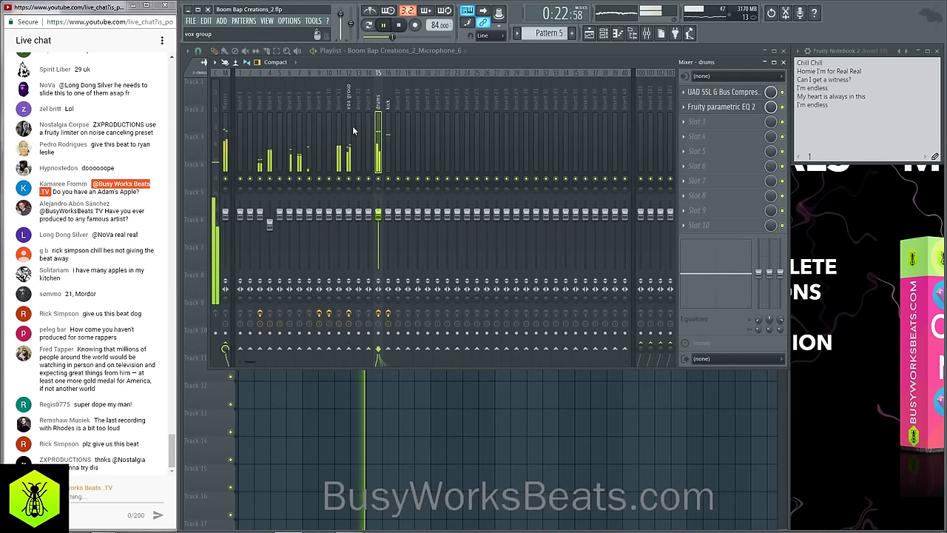
Load Fruity Compressor into the first effect slot of Insert 11.
click(352, 112)
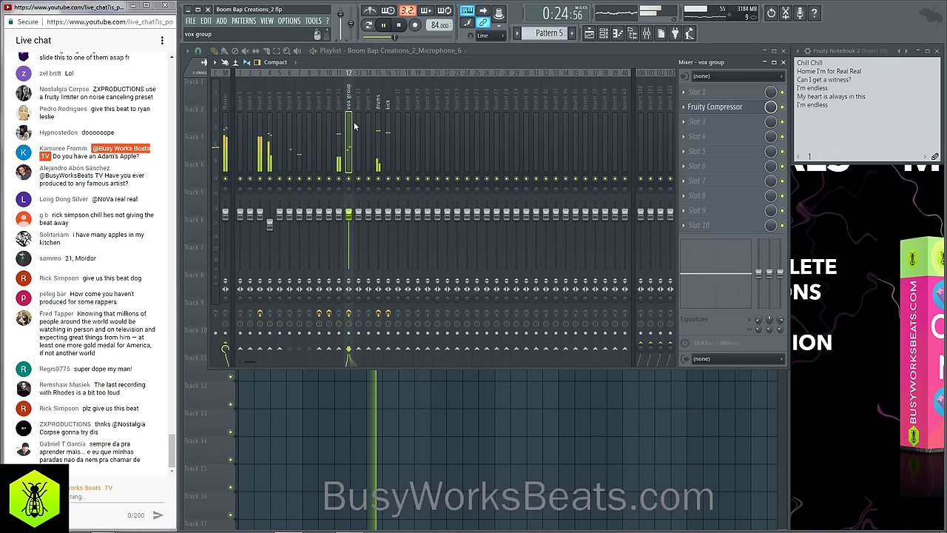
click(338, 104)
click(690, 101)
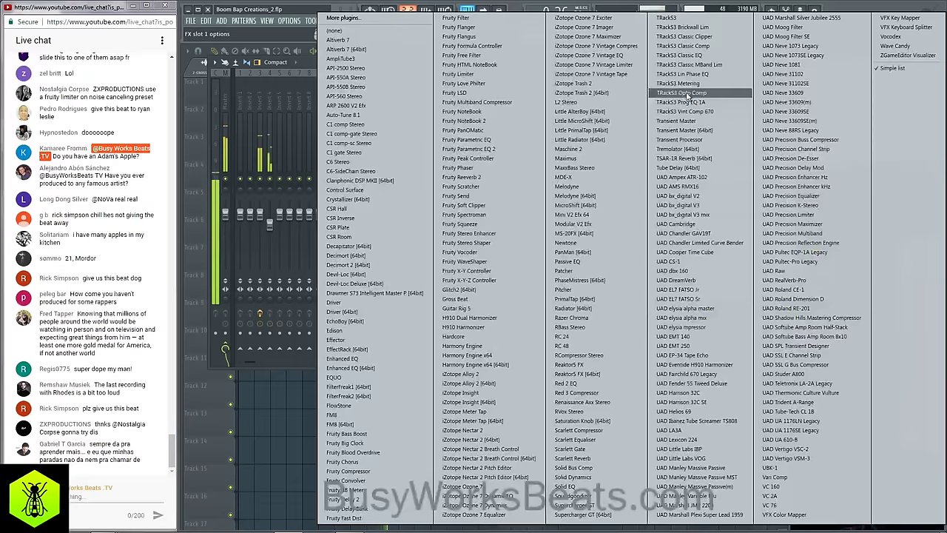
click(381, 470)
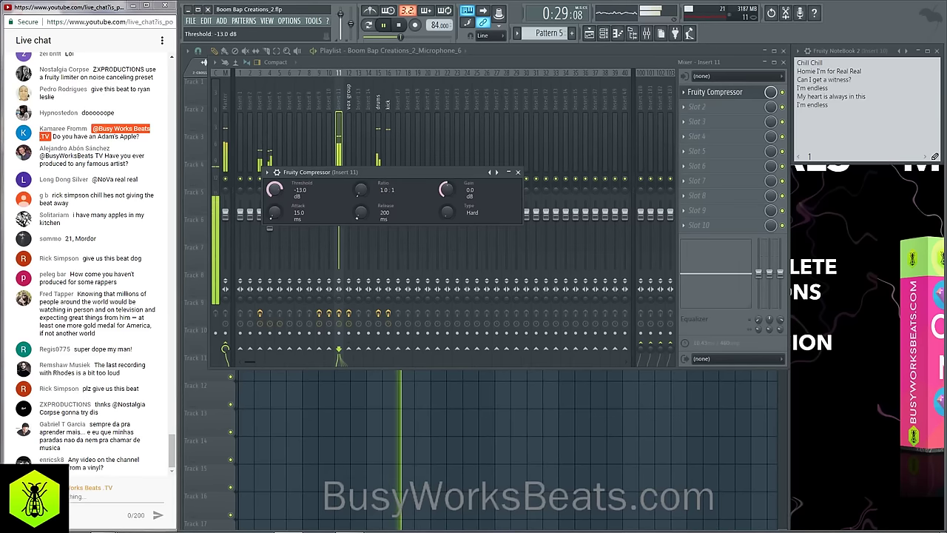
Set Insert 11's Fruity Compressor to threshold -21.7 dB, ratio 2.5:1, gain 3.7 dB and attack 9.4 ms.
drag(274, 190, 275, 203)
drag(361, 191, 361, 186)
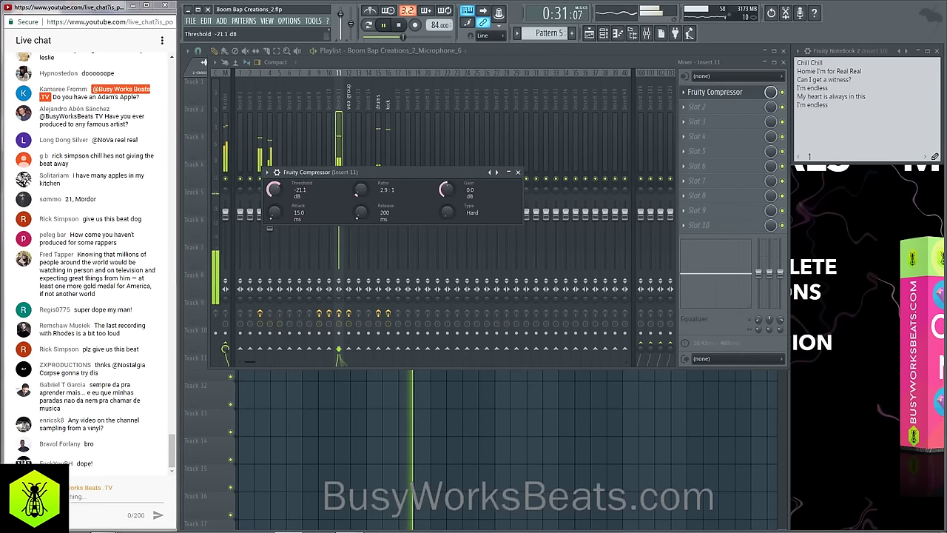
drag(274, 191, 275, 216)
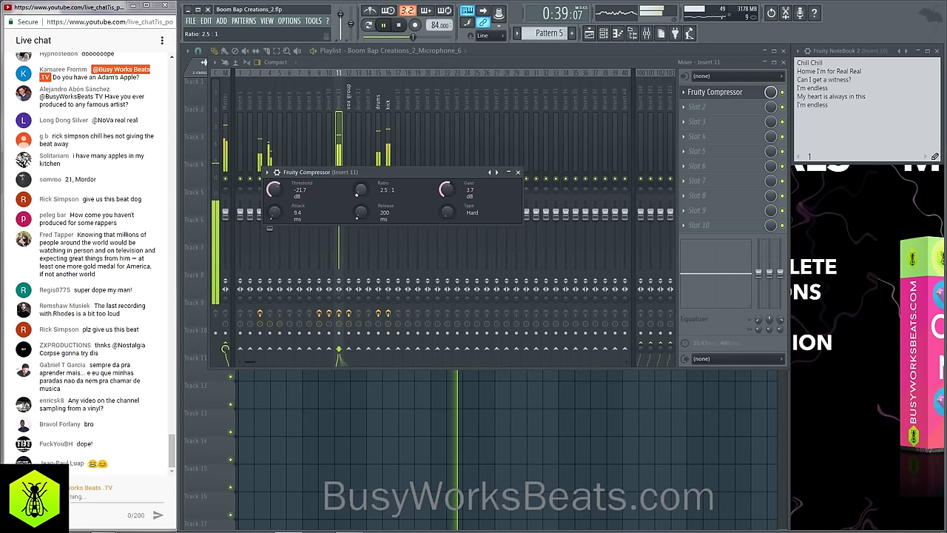
click(518, 171)
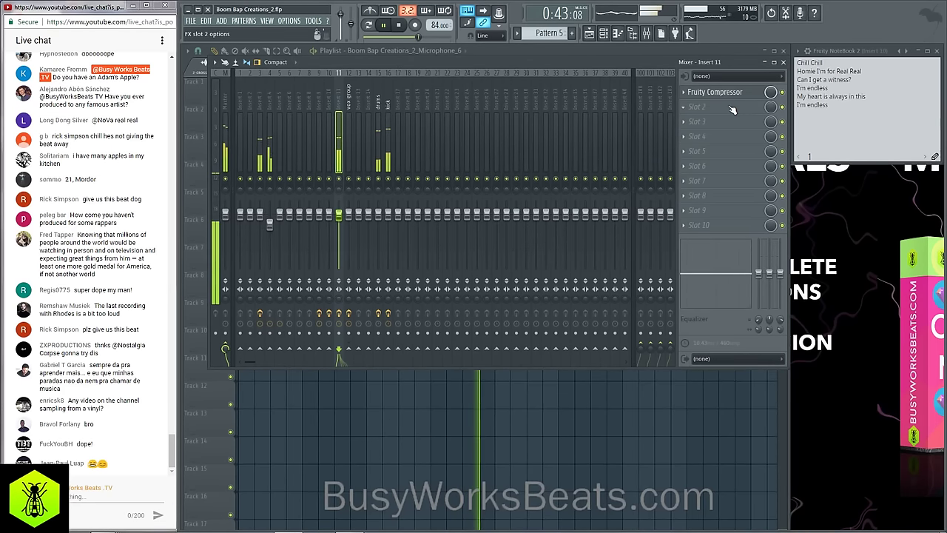
Load Fruity delay 2 into the first effect slot of send track Insert 100 and restart playback.
click(643, 83)
key(space)
key(space)
click(703, 92)
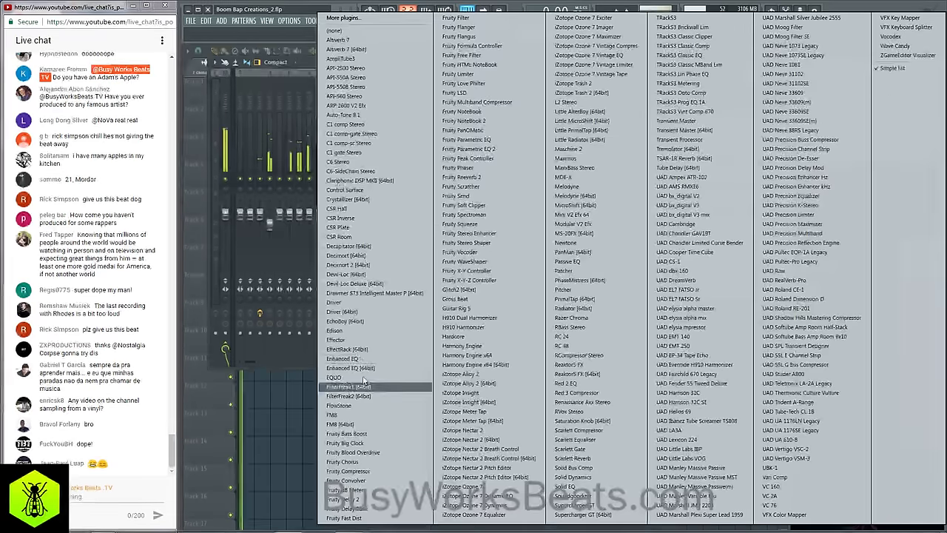
click(359, 501)
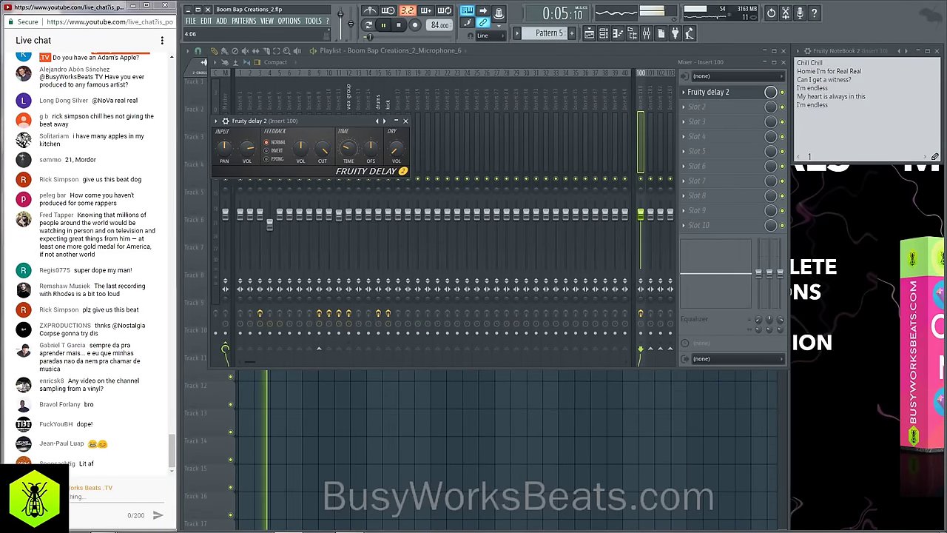
Send Insert 11 to the Insert 100 delay track at about 22% while playing the verse section.
click(373, 381)
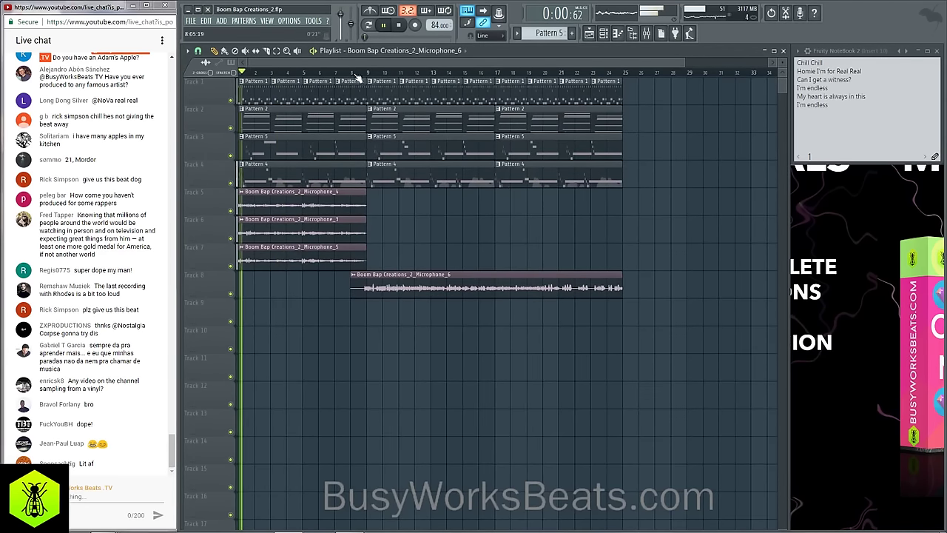
click(633, 33)
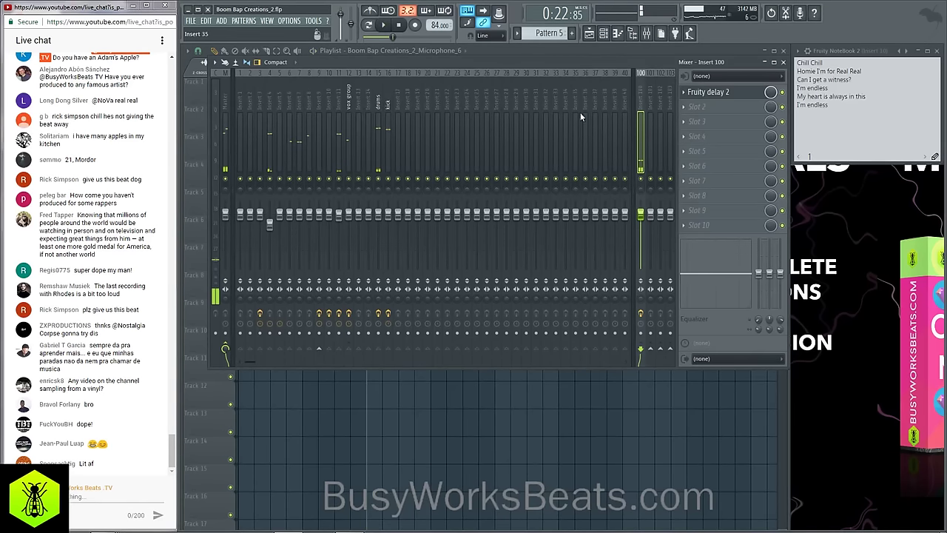
click(339, 100)
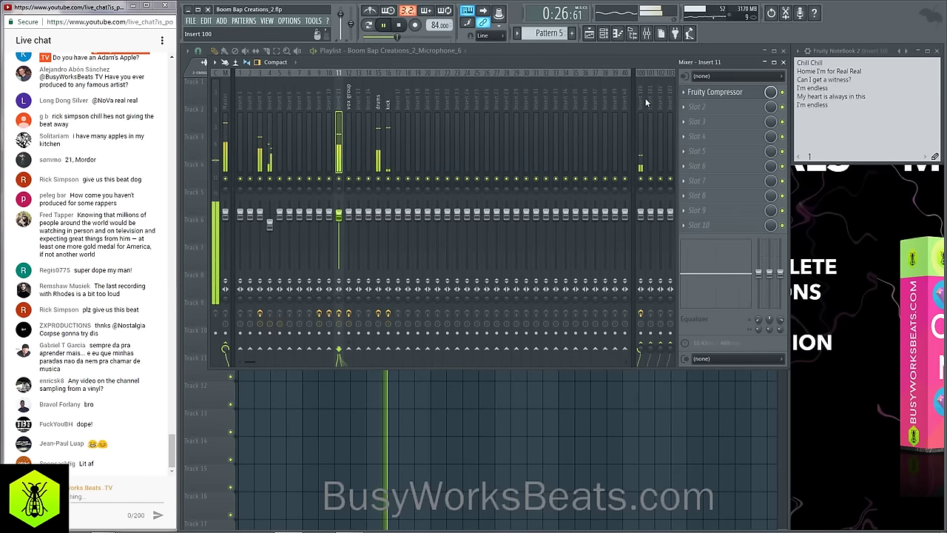
click(641, 125)
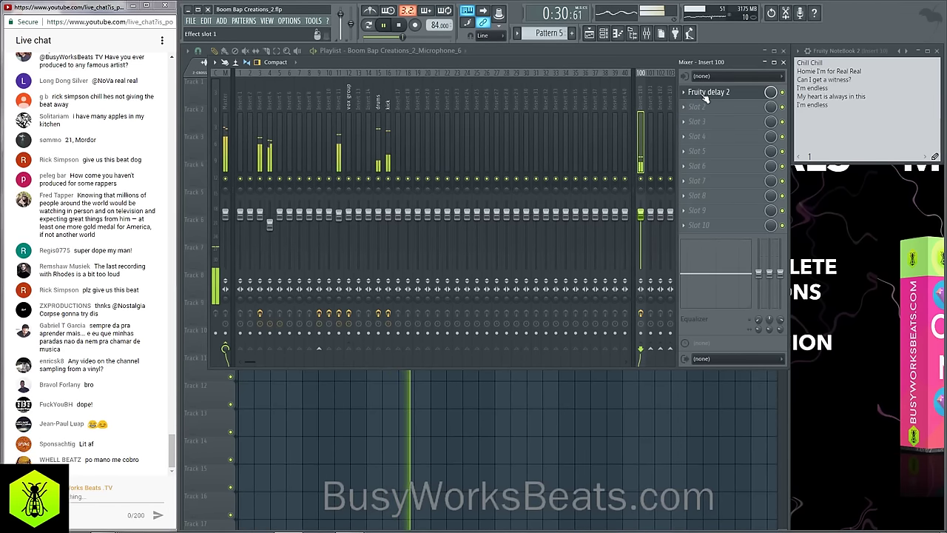
click(342, 99)
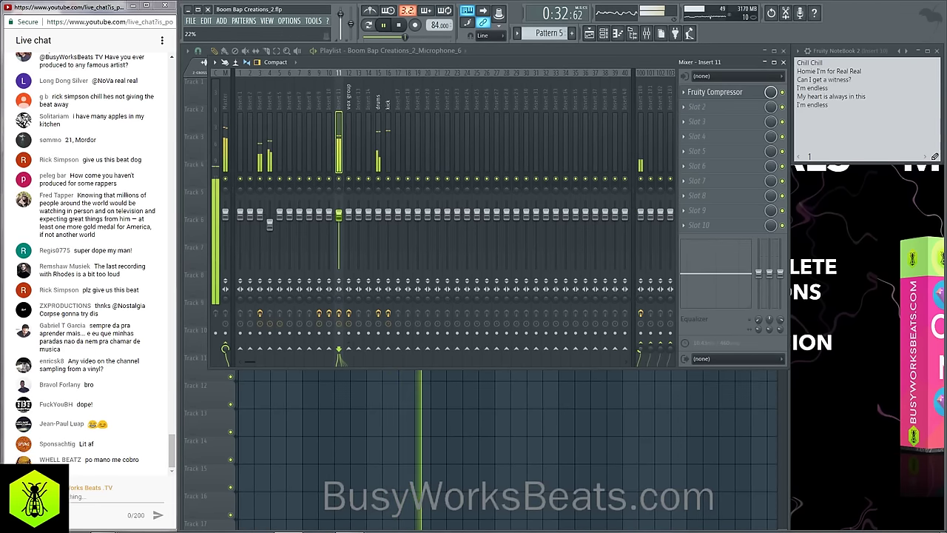
click(643, 103)
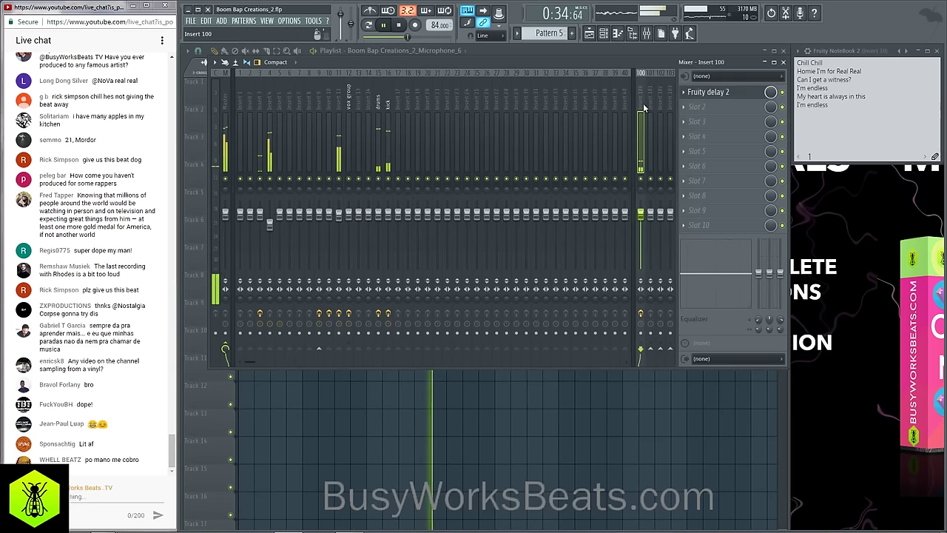
click(335, 100)
Restart playback and load Fruity parametric EQ 2 into the first effect slot of the vox group track.
key(F9)
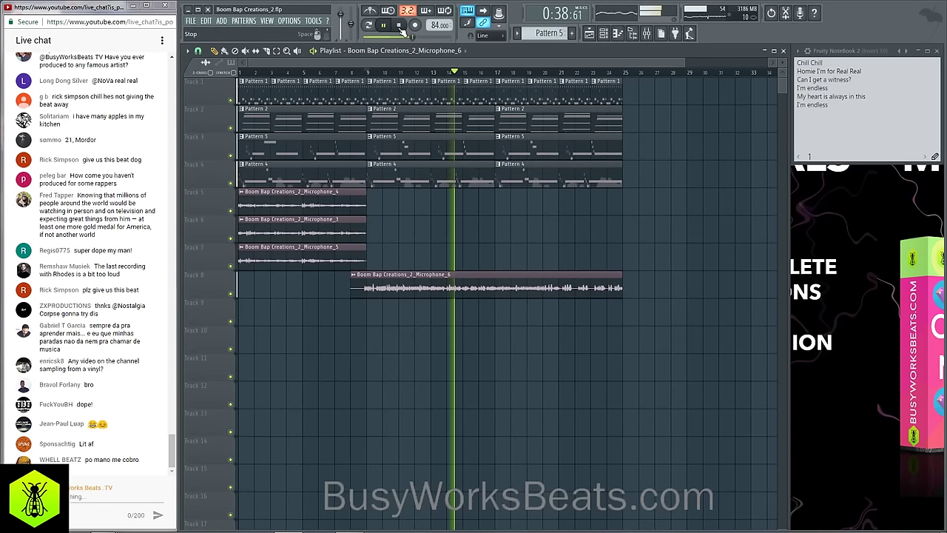
key(space)
key(space)
key(F9)
click(353, 116)
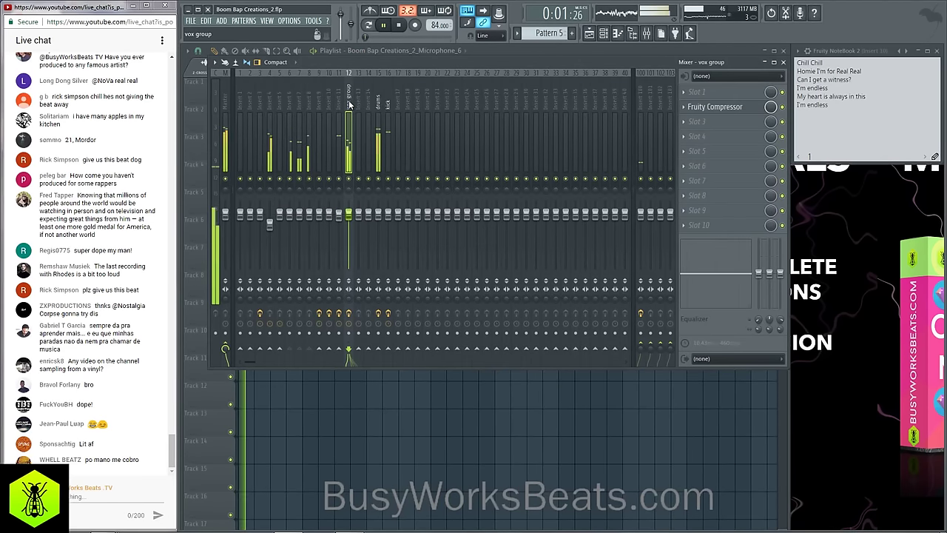
click(695, 95)
click(460, 148)
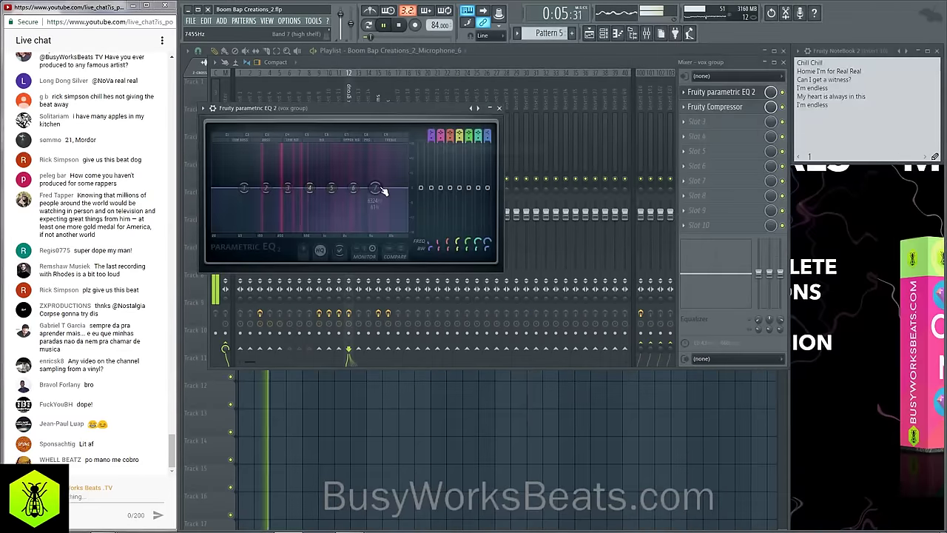
Slightly boost band 3 and shift band 5 to a lower frequency with a slight cut in the vox group's EQ.
mouse_move(450, 187)
mouse_down()
mouse_move(450, 172)
mouse_move(449, 180)
mouse_up()
mouse_move(332, 187)
mouse_down()
mouse_move(334, 177)
mouse_move(323, 174)
mouse_move(319, 191)
mouse_up()
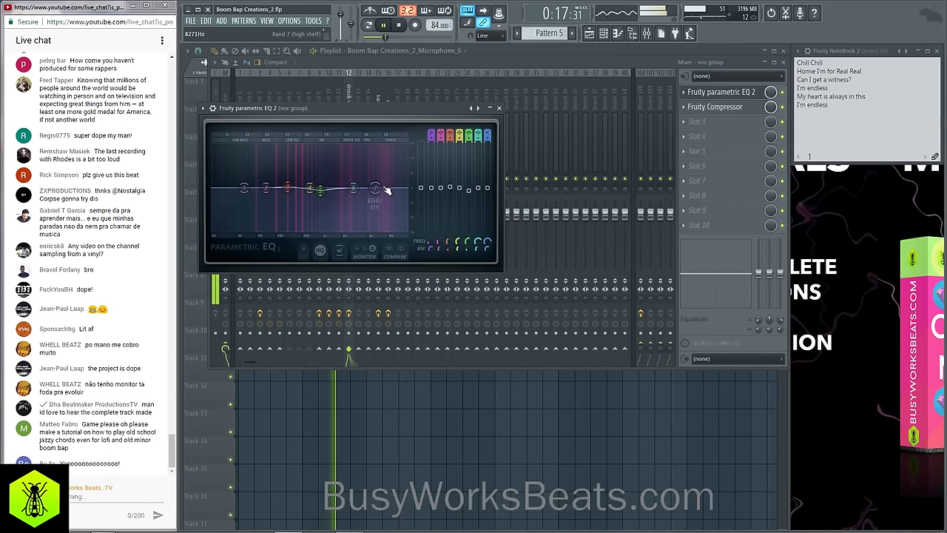
click(499, 108)
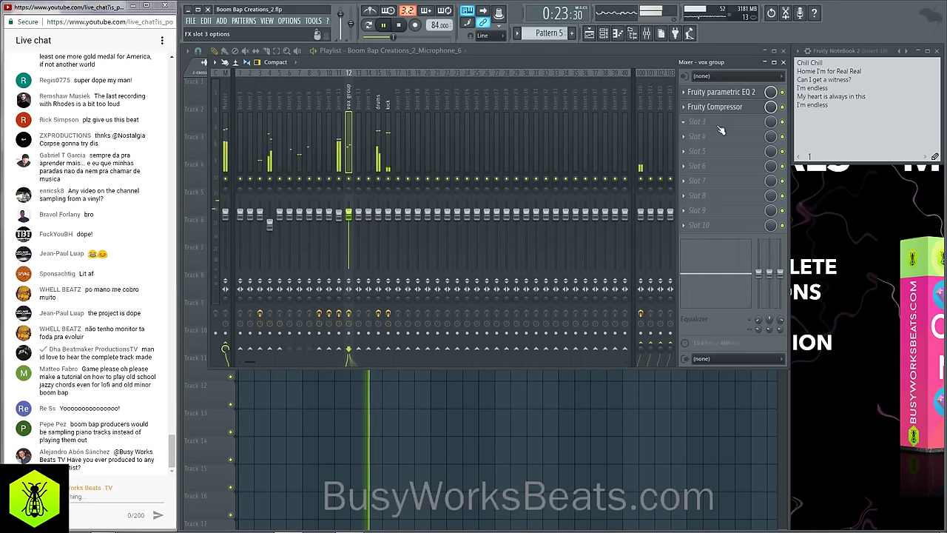
Load Guitar Rig 5 into the second effect slot of Insert 3.
click(269, 108)
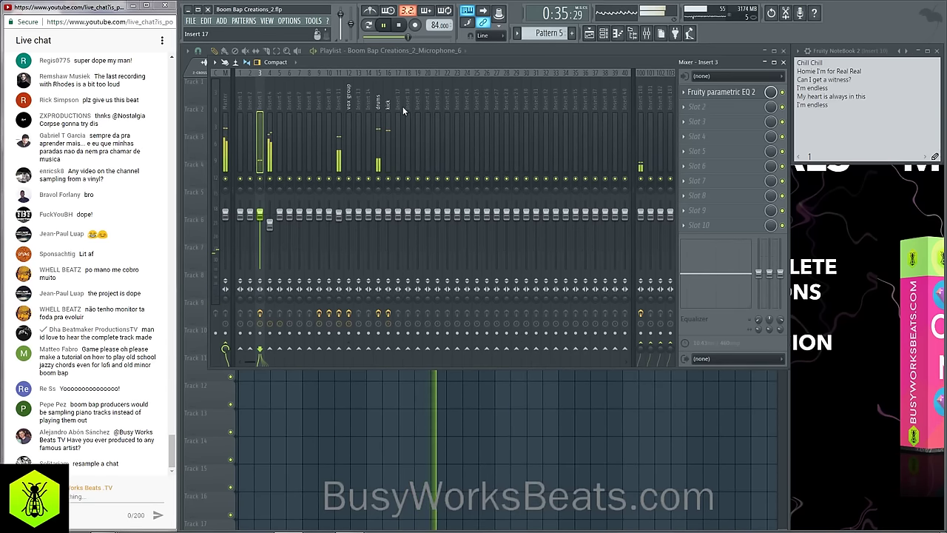
click(700, 112)
click(493, 308)
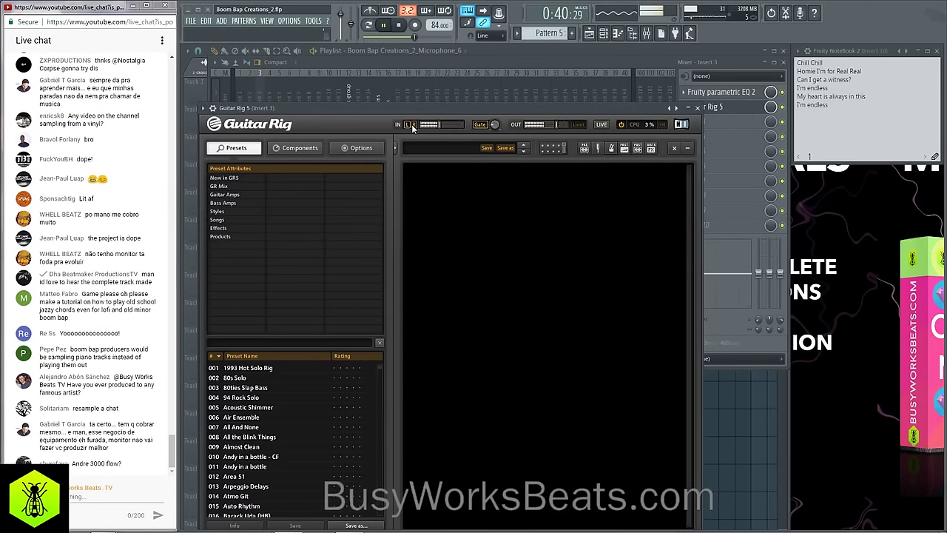
Try the Clean Bass preset from Guitar Rig 5's Bass Amps category on Insert 3 during playback.
click(222, 203)
click(272, 368)
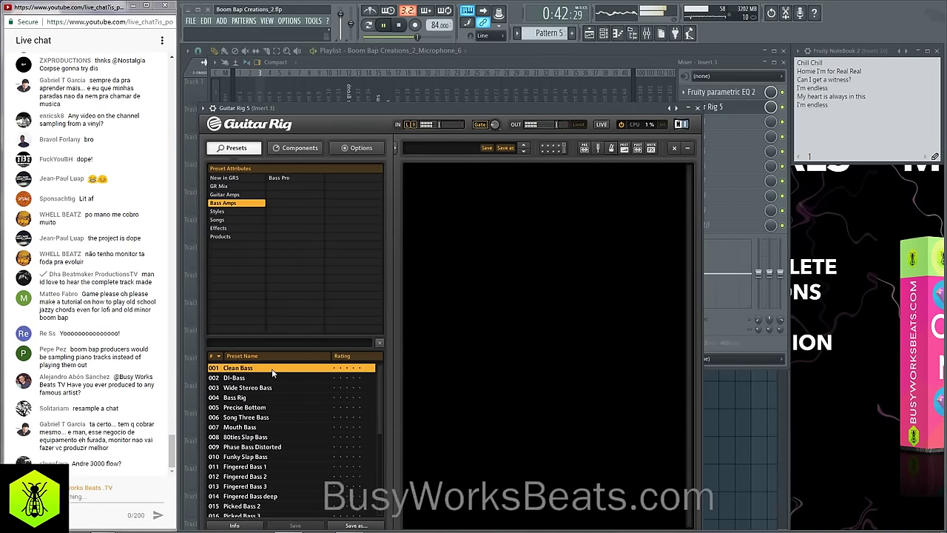
click(510, 65)
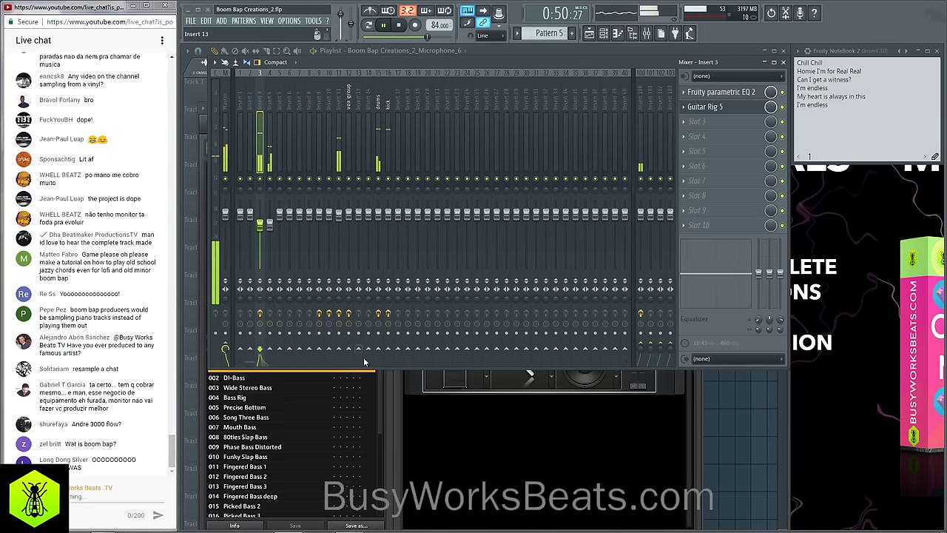
click(701, 394)
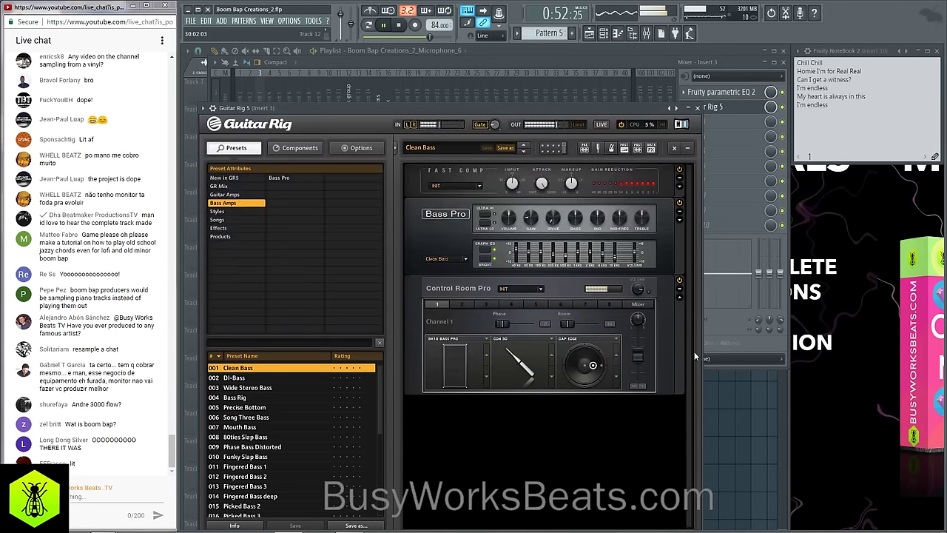
drag(580, 112, 581, 106)
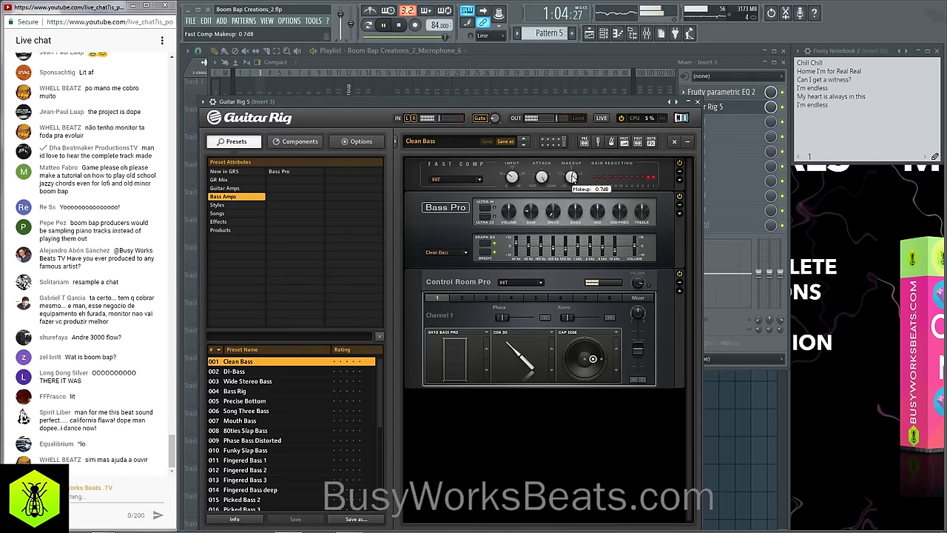
click(698, 102)
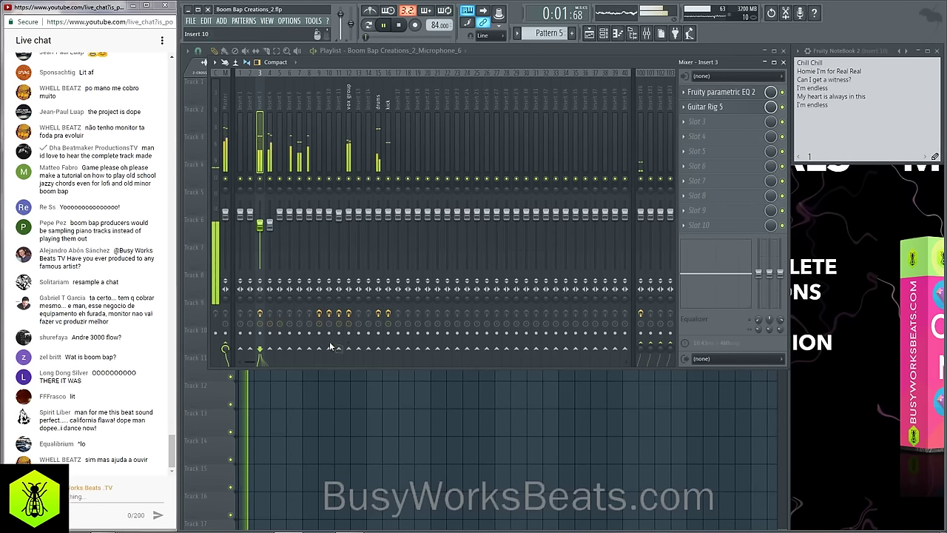
Restart playback, compare Insert 3 with Guitar Rig 5 bypassed, and remove the plugin from its second effect slot.
key(space)
key(space)
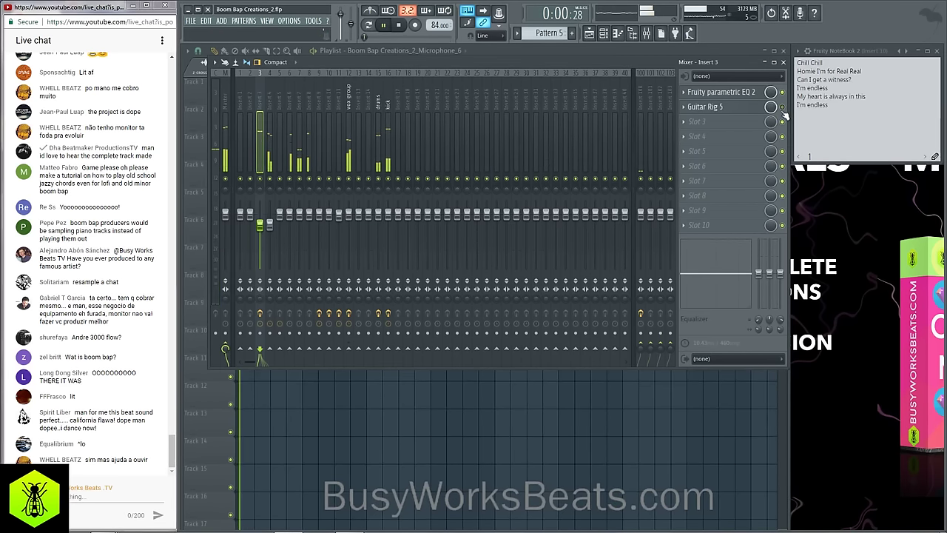
right_click(696, 109)
mouse_move(696, 121)
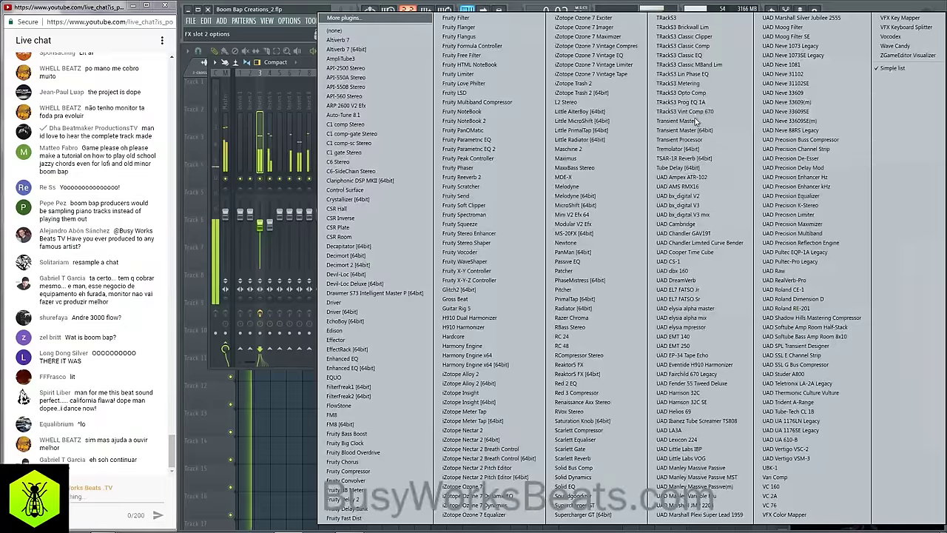
click(378, 29)
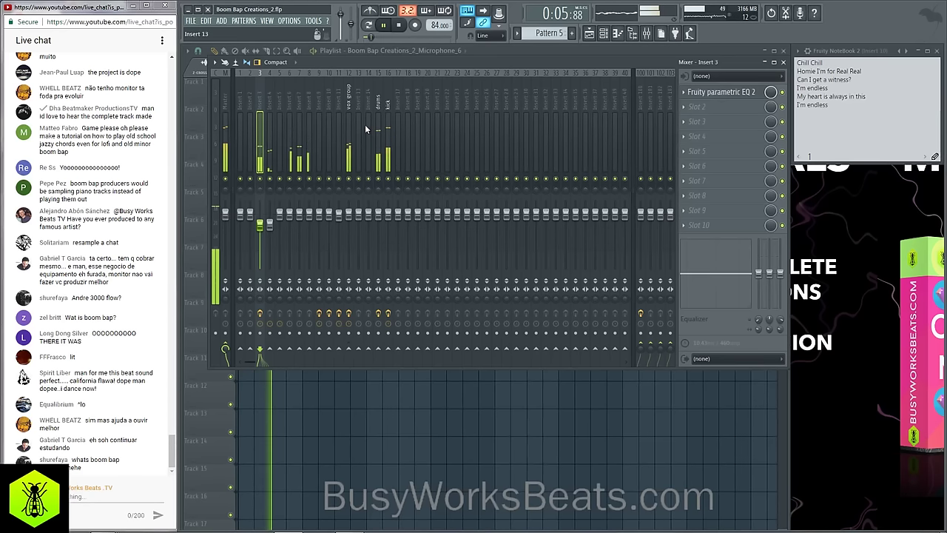
Load iZotope Ozone 7 Imager into the first effect slot of the Master track and dismiss its preset manager.
click(381, 104)
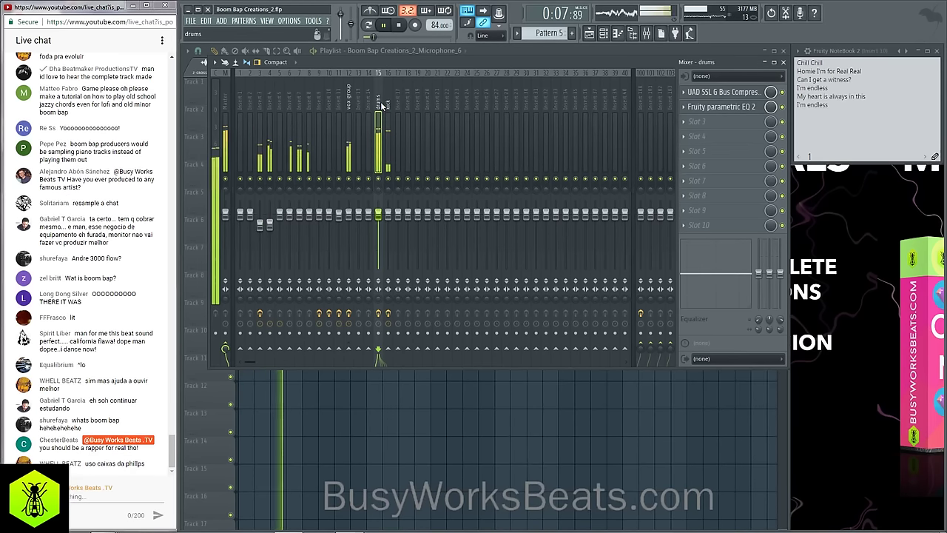
click(225, 96)
click(694, 120)
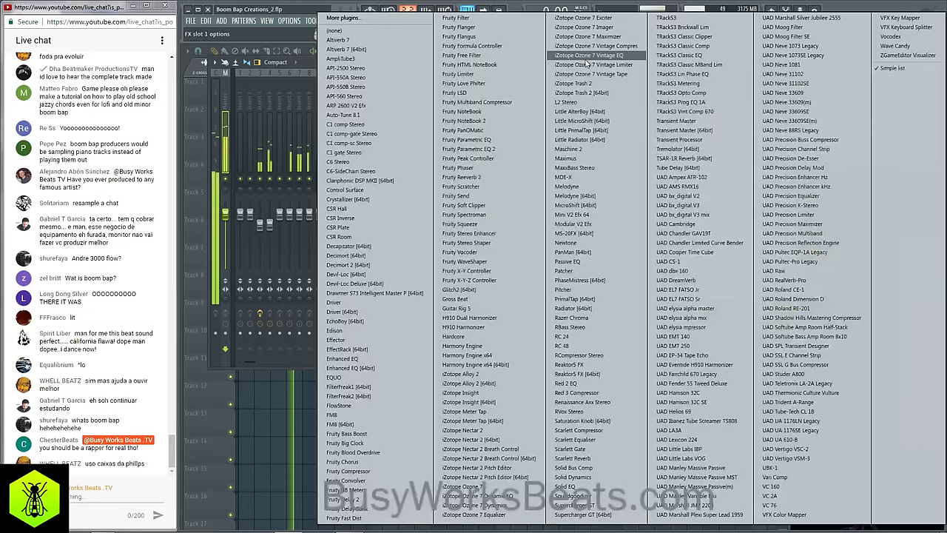
click(484, 126)
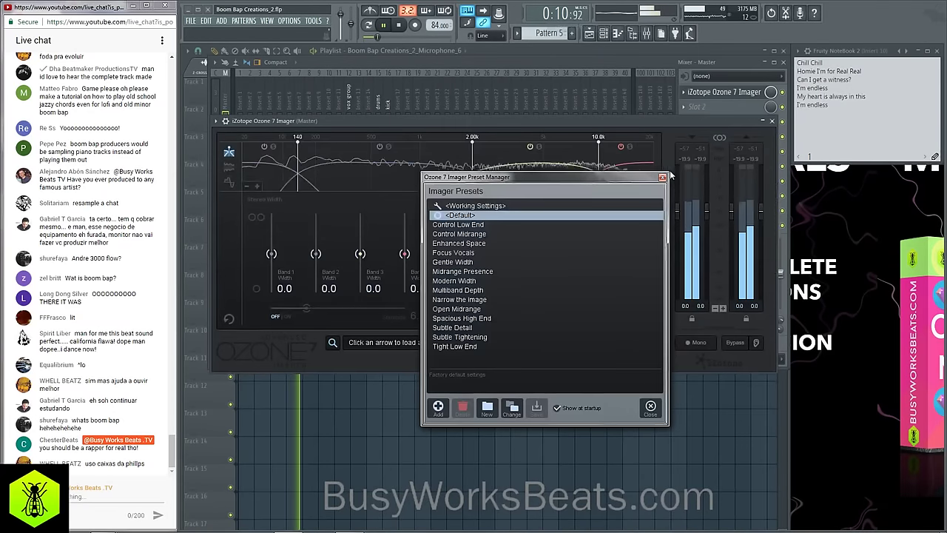
click(663, 178)
Set the Master imager's stereo widths to -100 for band 1, 24.1 for band 2, 36.7 for band 3 and 69.6 for band 4.
drag(271, 253, 274, 333)
drag(315, 252, 312, 236)
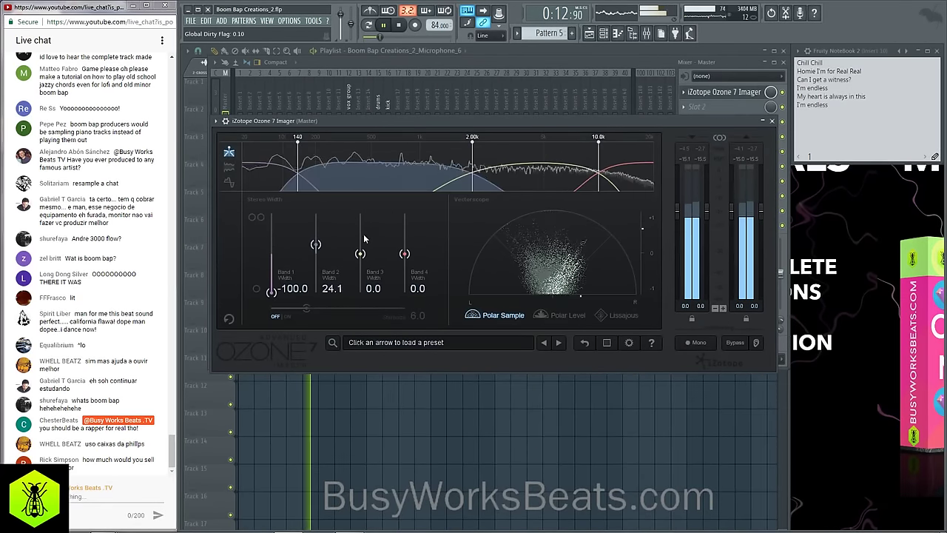
drag(361, 254, 361, 227)
drag(405, 253, 365, 250)
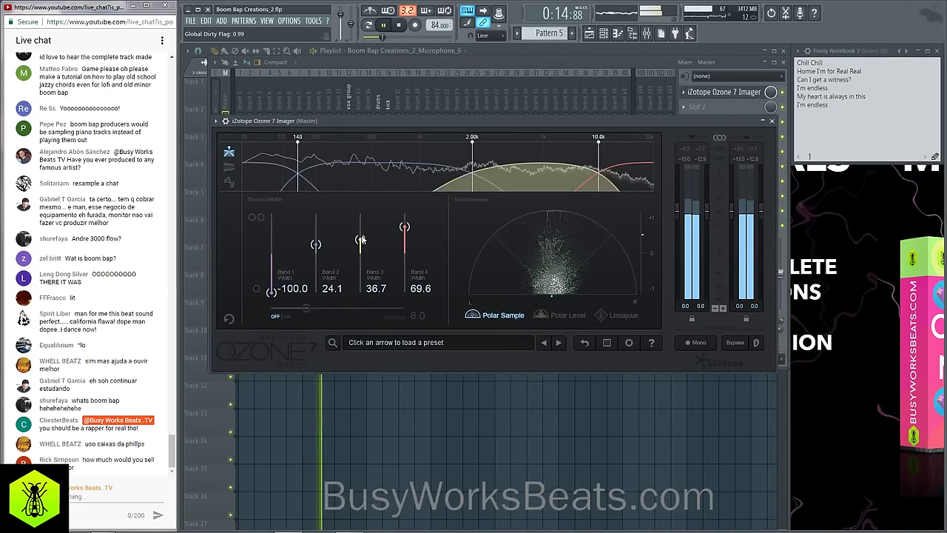
click(772, 121)
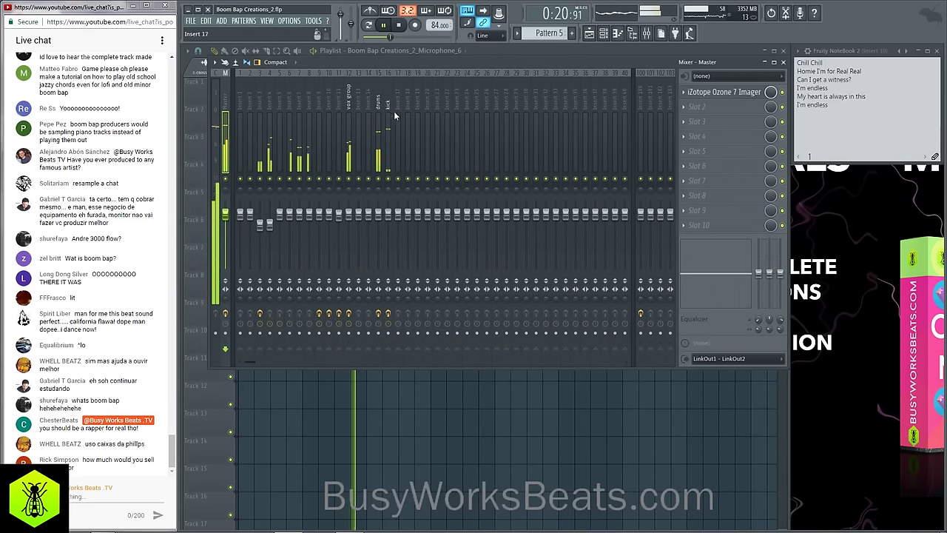
Review the effect chains of Insert 11 and the vox group while the song plays.
click(338, 101)
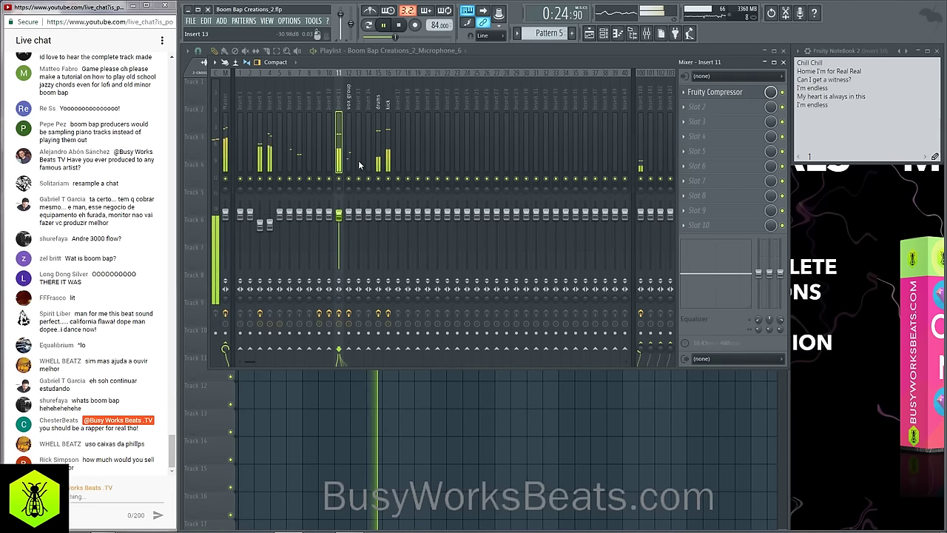
click(350, 99)
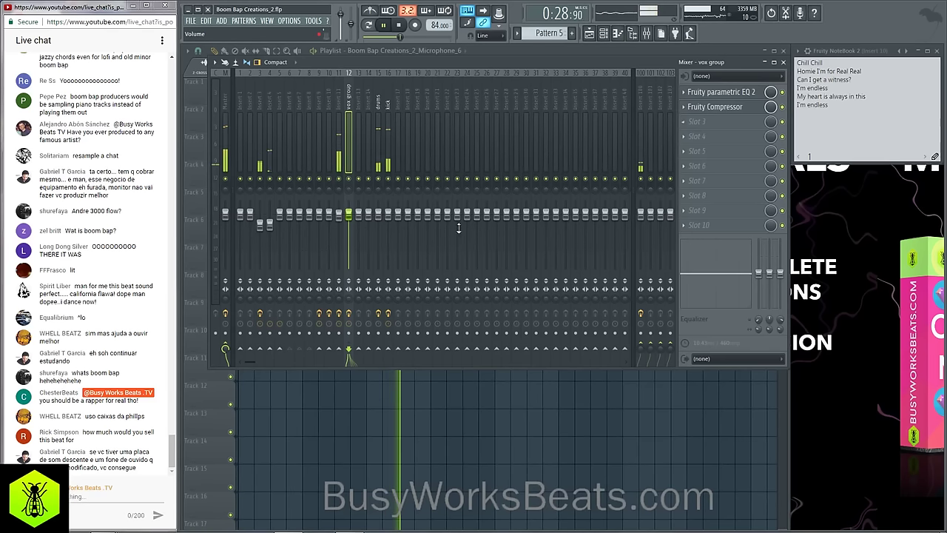
Switch to the YouTube live chat and post "music online soon" with a smiley.
click(80, 494)
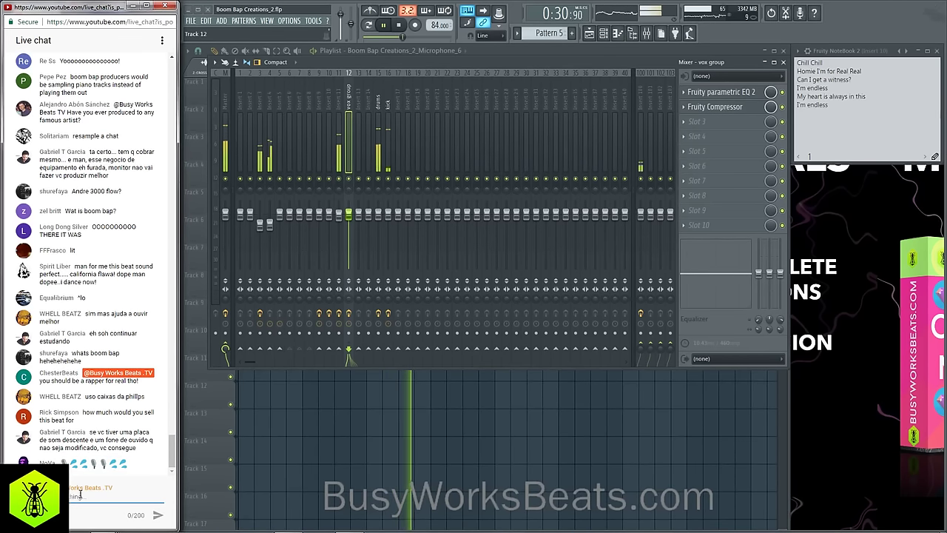
text(than)
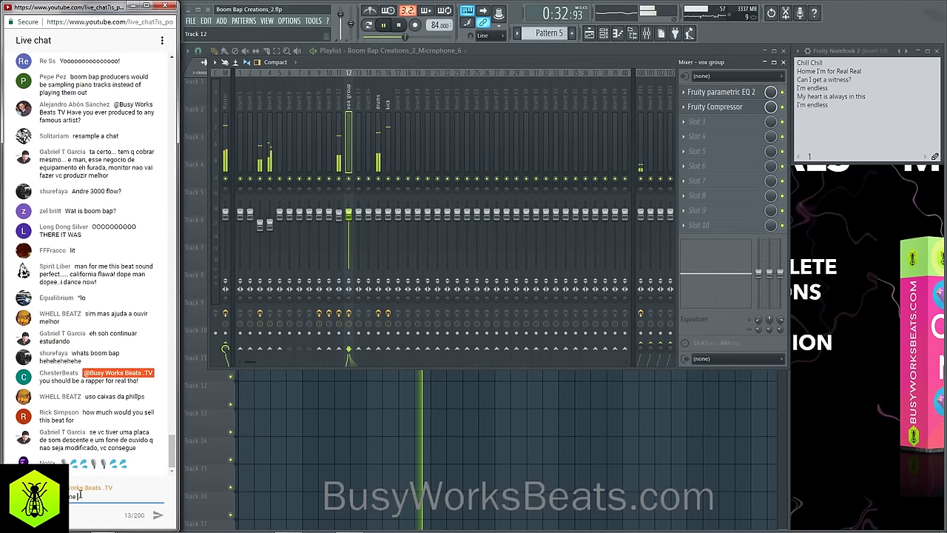
key(Return)
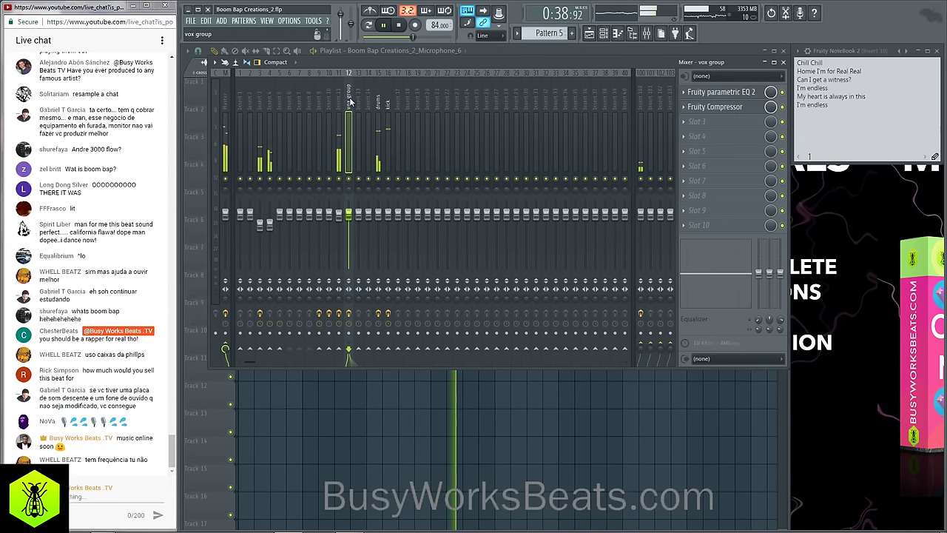
Stop playback, lower the Microphone mixer track's volume to 0%, and return to the first mixer tracks.
click(388, 36)
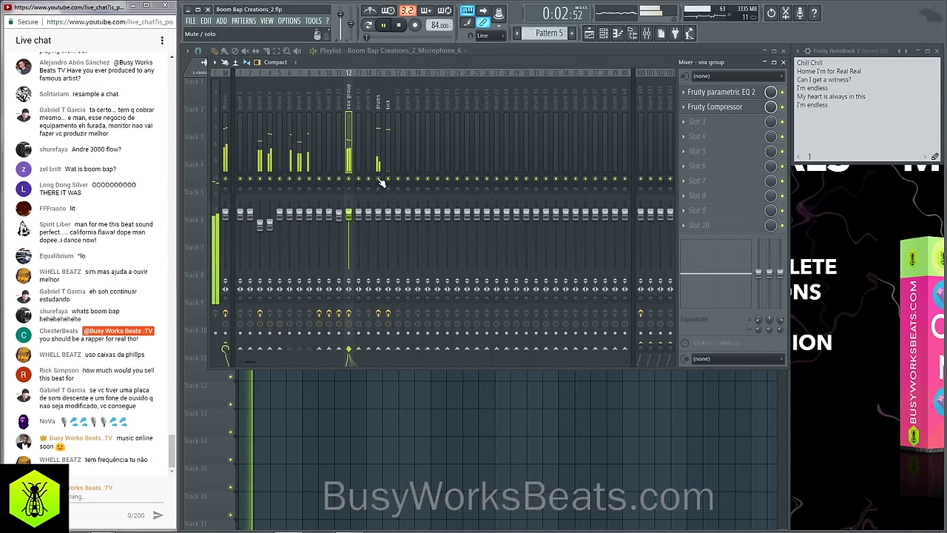
scroll(387, 92, down, 8)
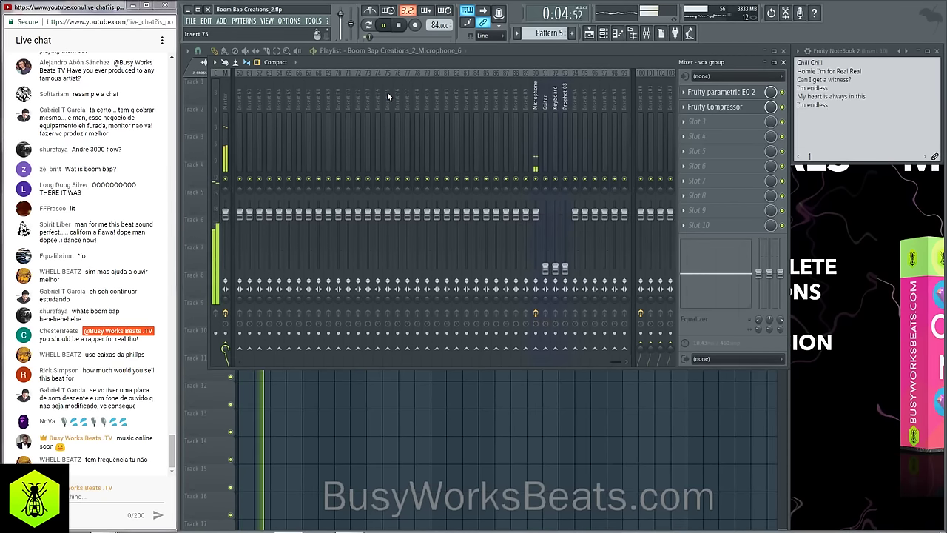
key(space)
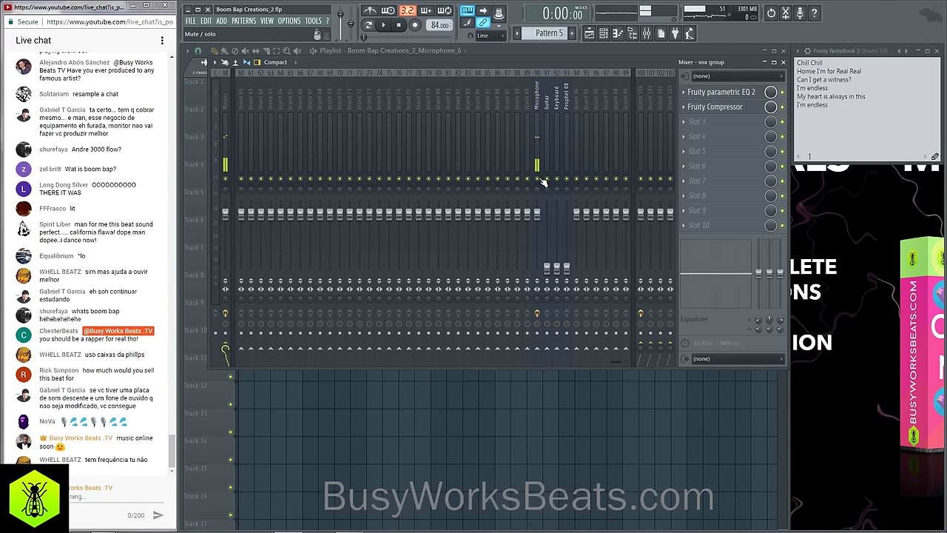
click(540, 213)
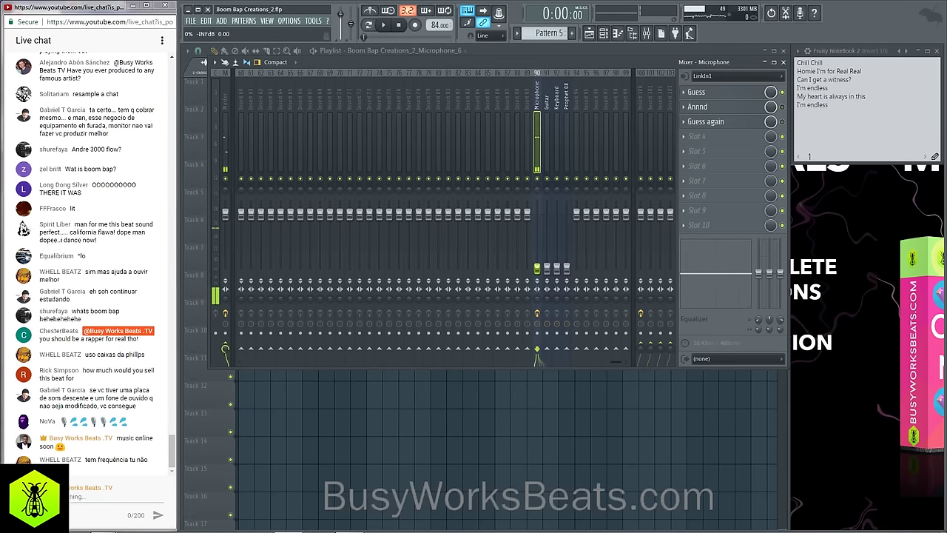
scroll(374, 99, up, 8)
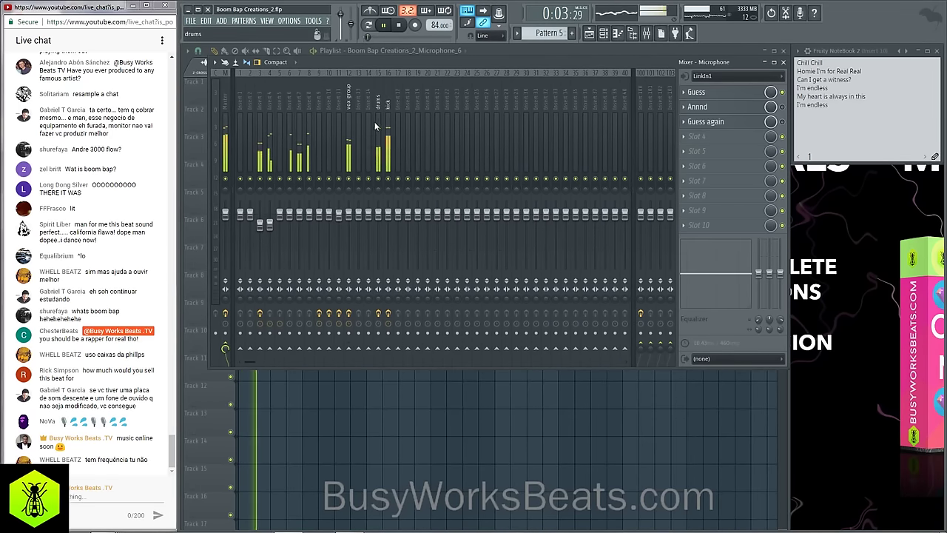
Adjust the attack of the UAD SSL G Bus Compressor on the drums track.
click(376, 104)
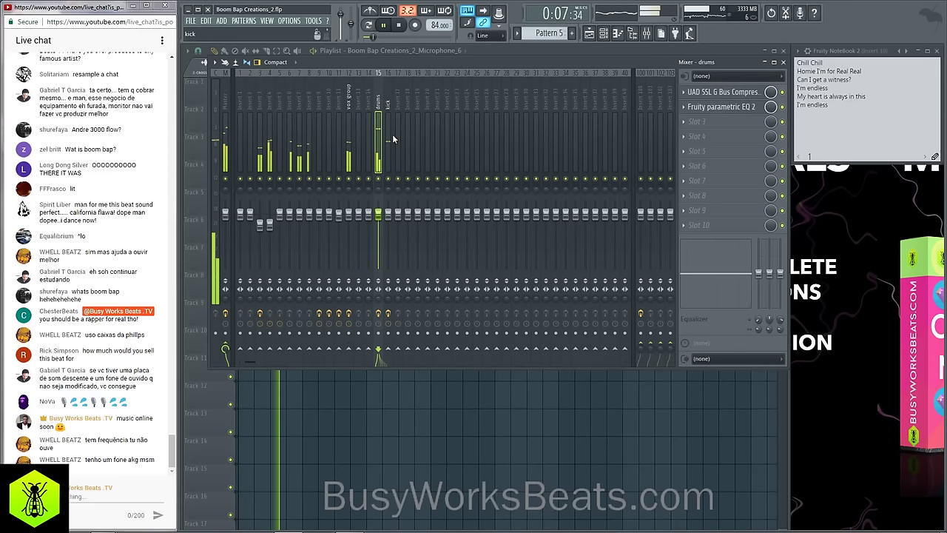
click(721, 92)
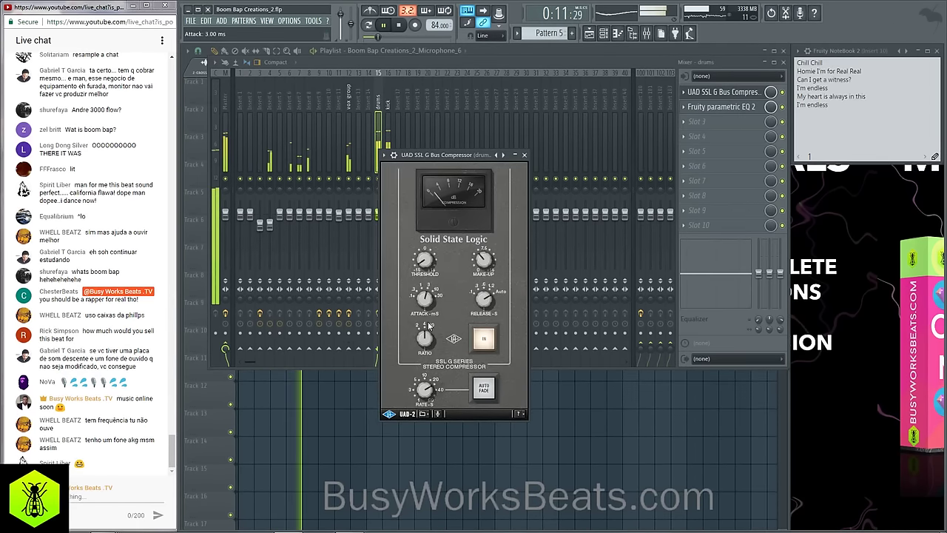
click(437, 289)
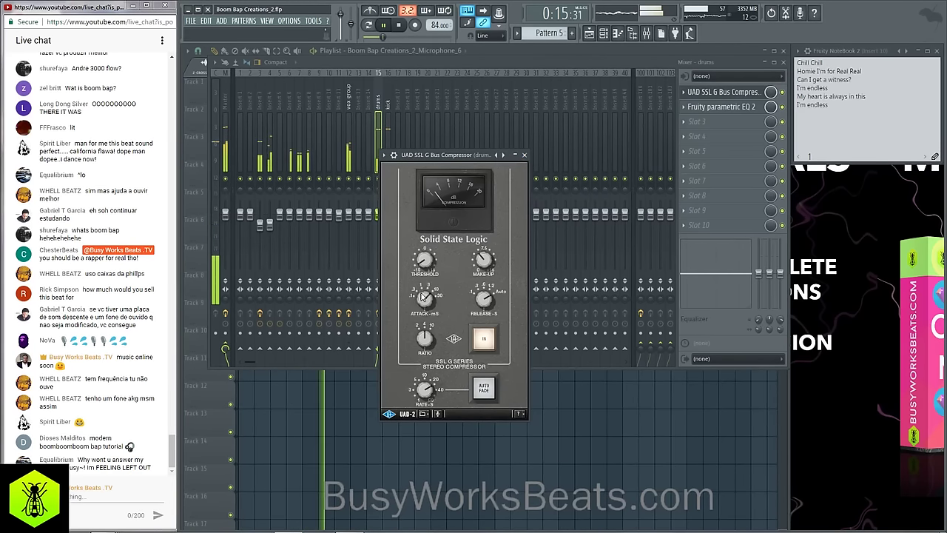
drag(425, 299, 426, 281)
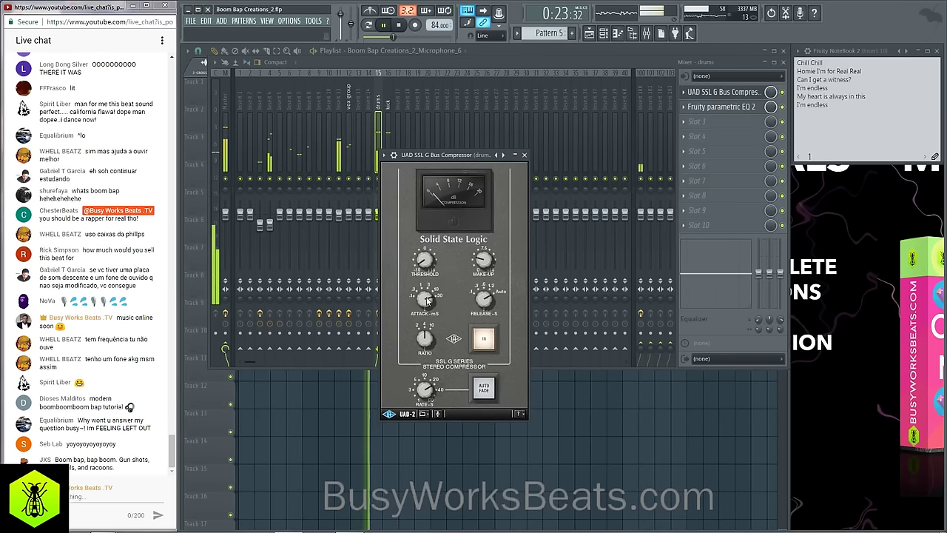
click(524, 155)
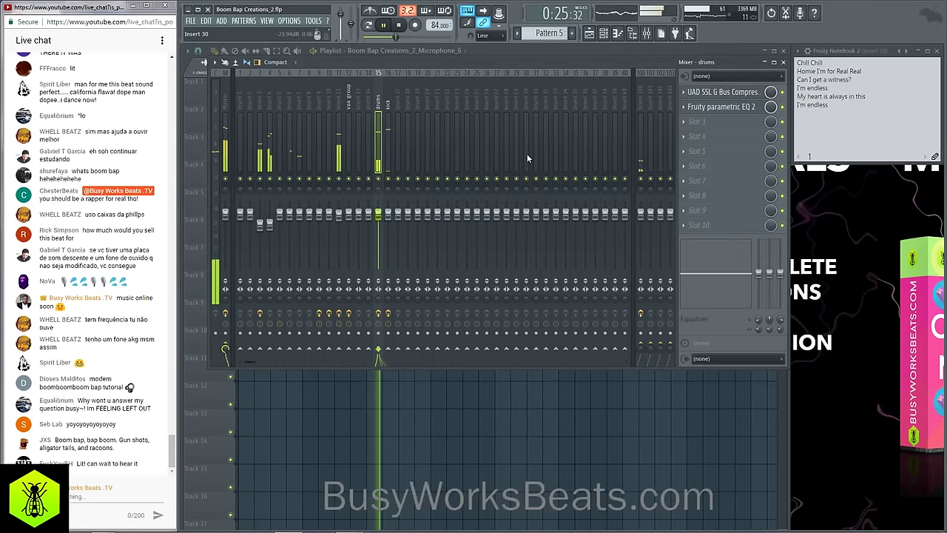
Load Fruity Chorus into the second effect slot of Insert 100 and close the chorus and delay windows.
click(340, 108)
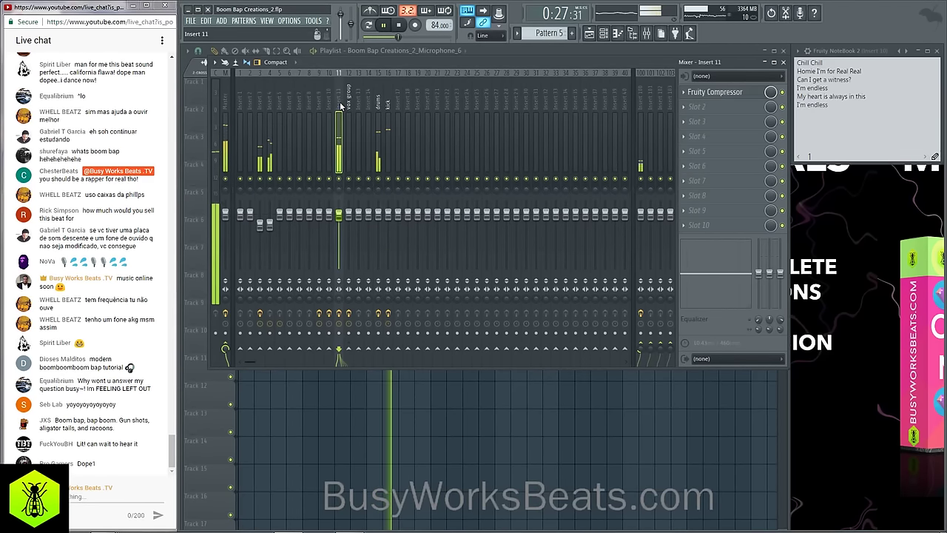
click(640, 110)
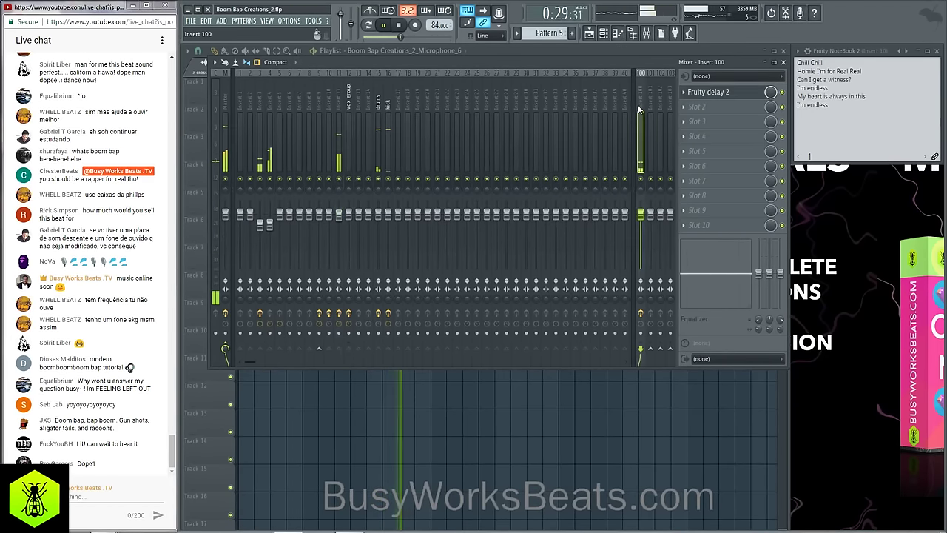
click(707, 110)
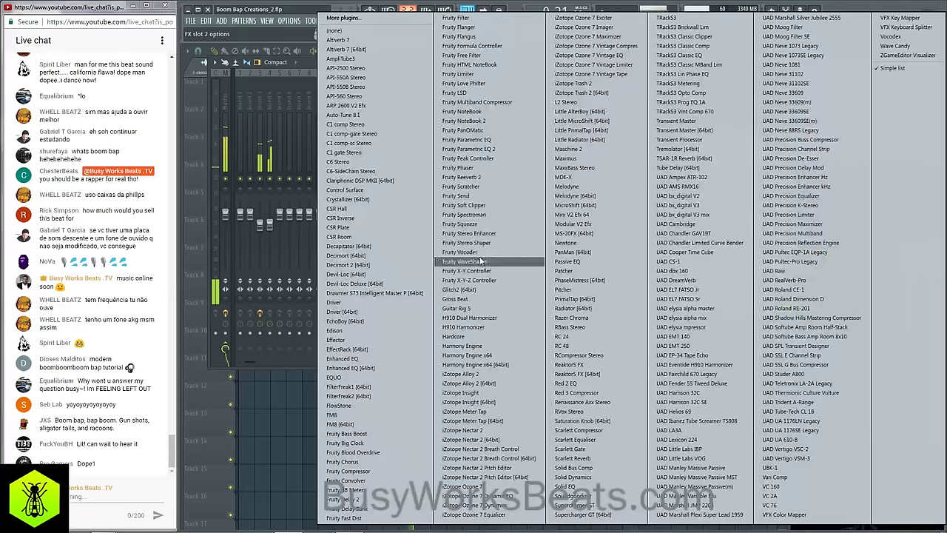
click(374, 461)
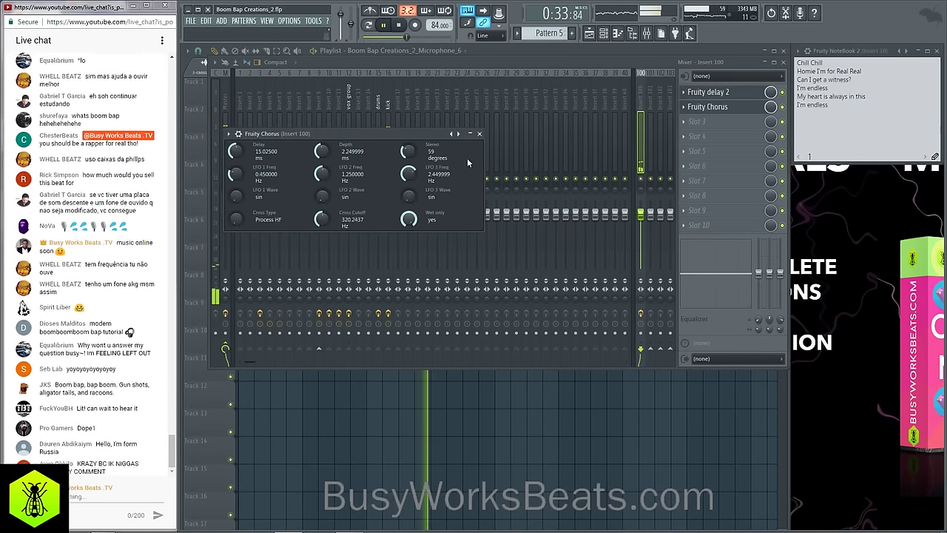
click(479, 133)
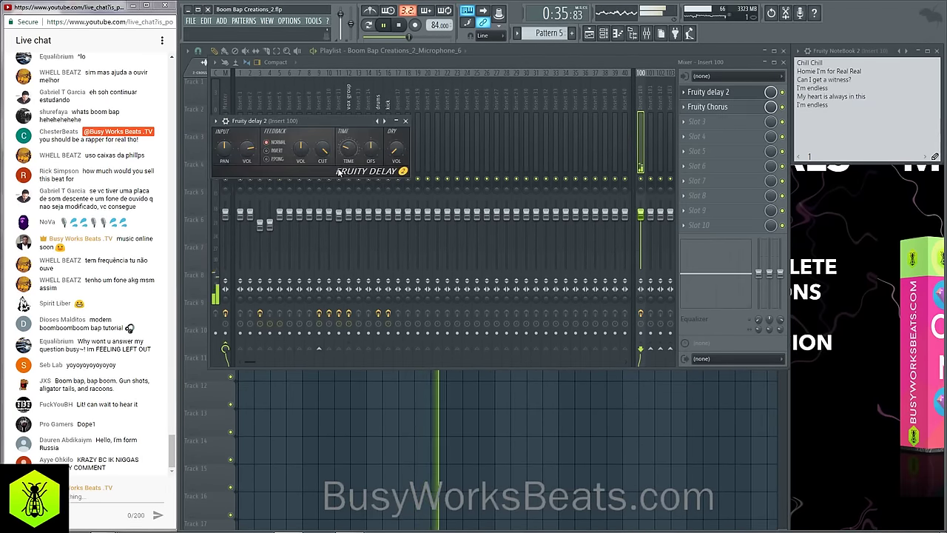
click(405, 121)
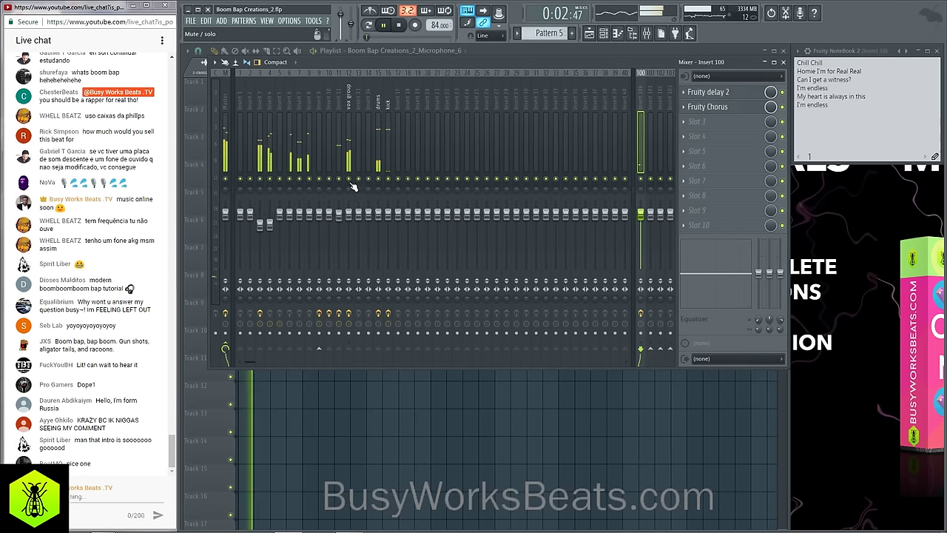
Restart playback with the drum and kick tracks muted, and send the vox group track to Insert 100.
key(space)
key(space)
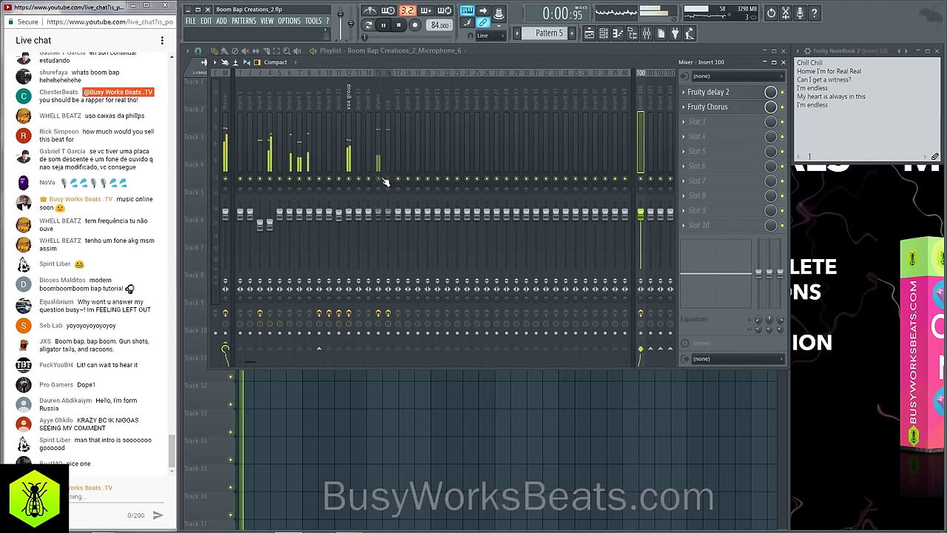
click(270, 180)
click(351, 94)
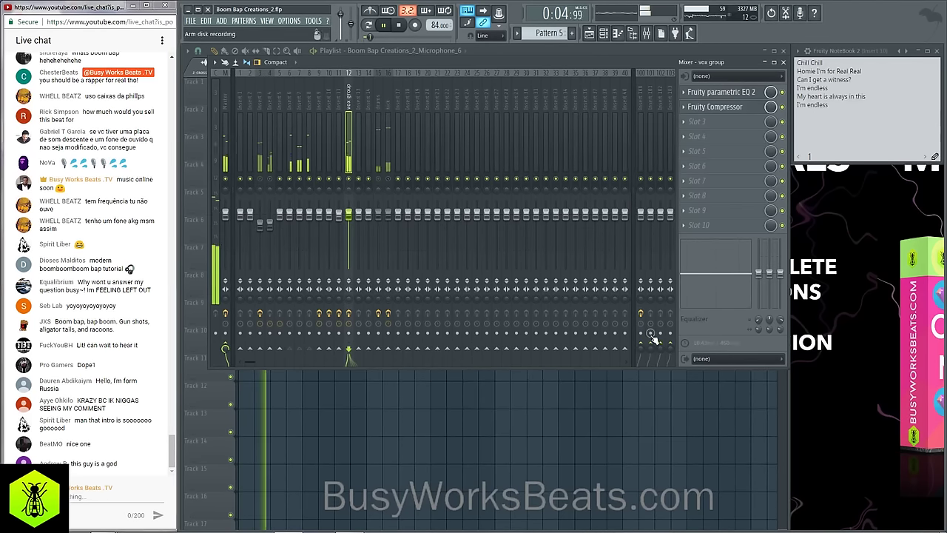
drag(641, 348, 641, 354)
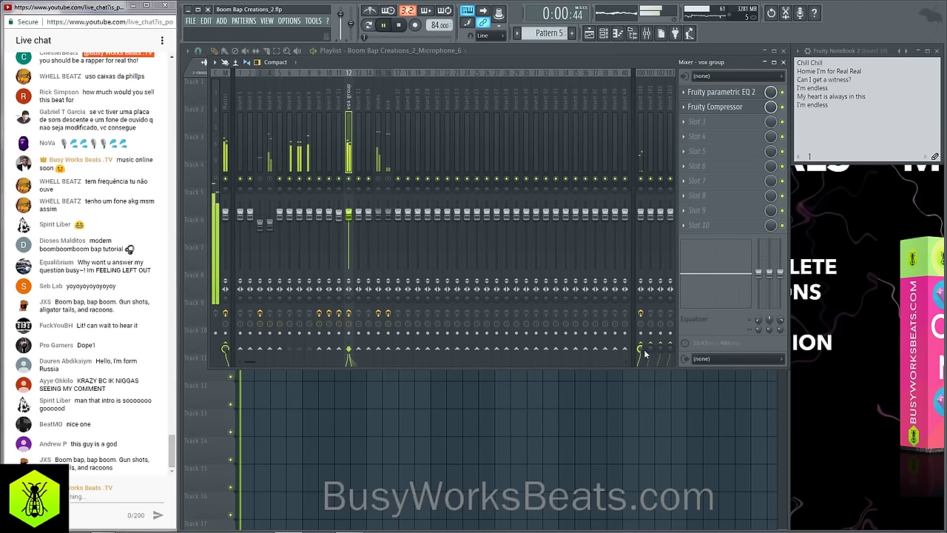
Reopen Fruity Chorus on Insert 100 and play the song briefly to hear the vocal effect.
click(640, 128)
click(705, 108)
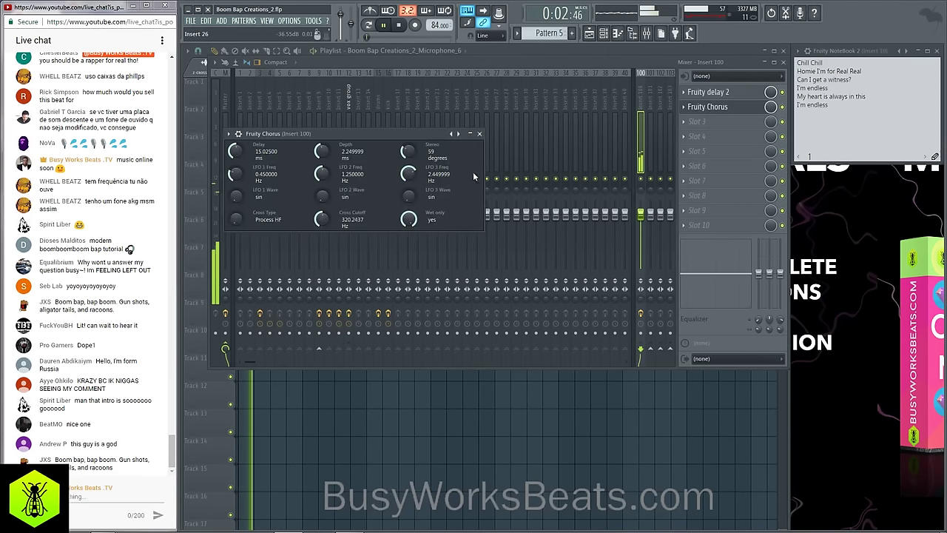
key(space)
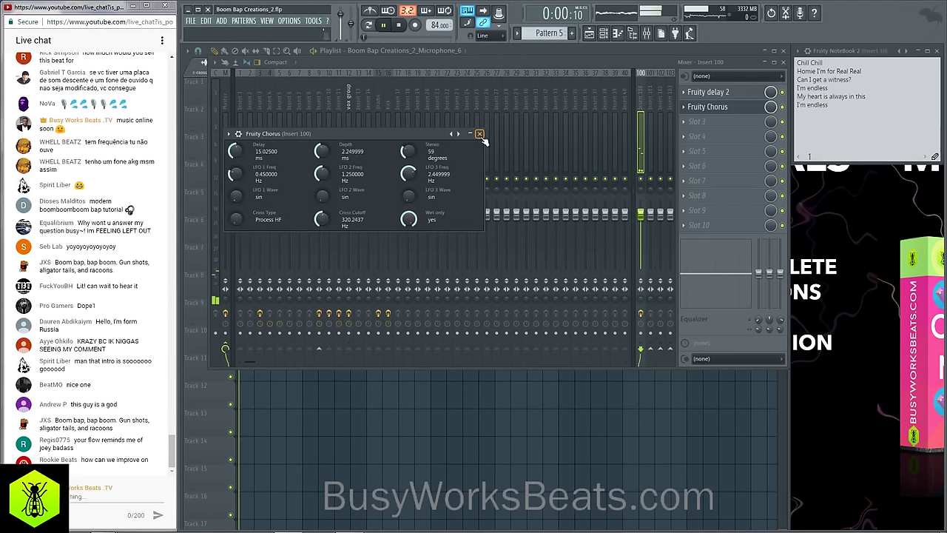
key(space)
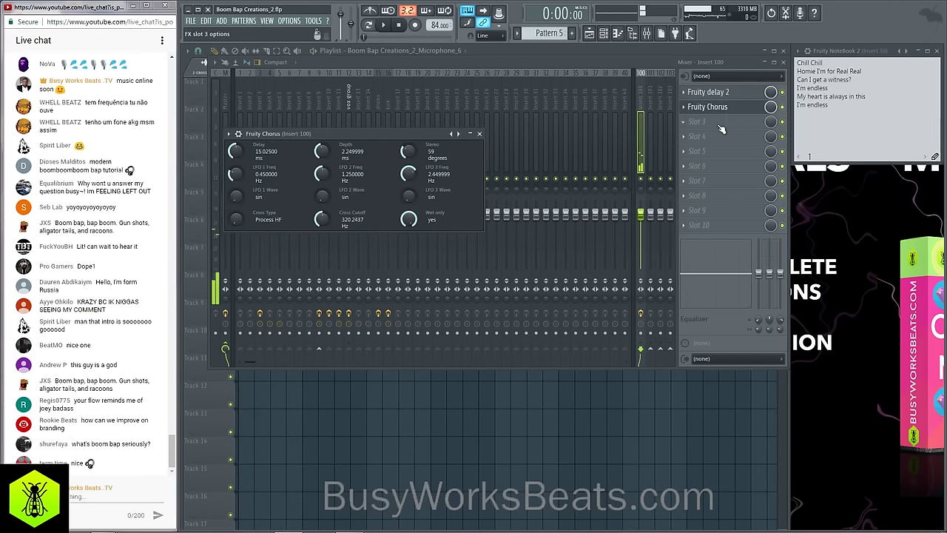
Load Fruity parametric EQ 2 into Insert 100's third slot, make band 1 a high pass at about 205 Hz, and close the effect windows.
click(721, 121)
click(508, 155)
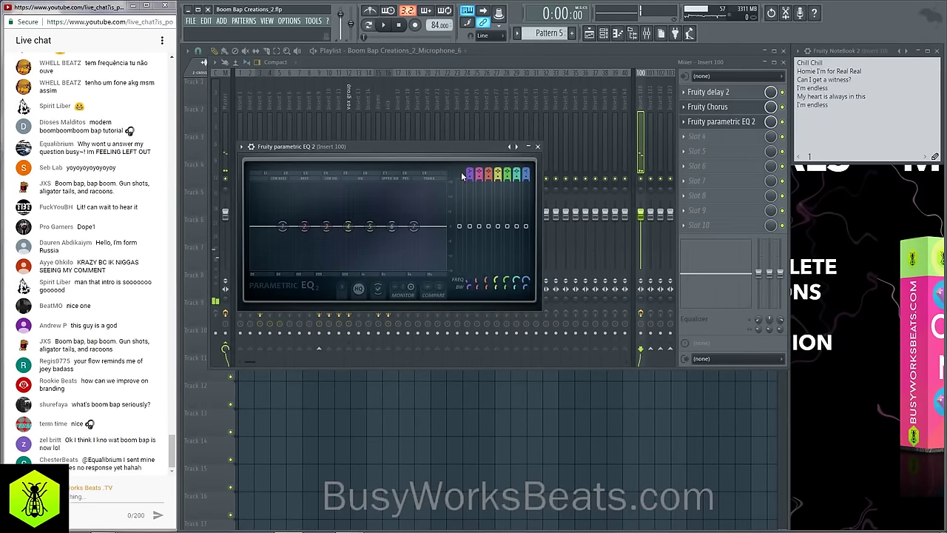
key(space)
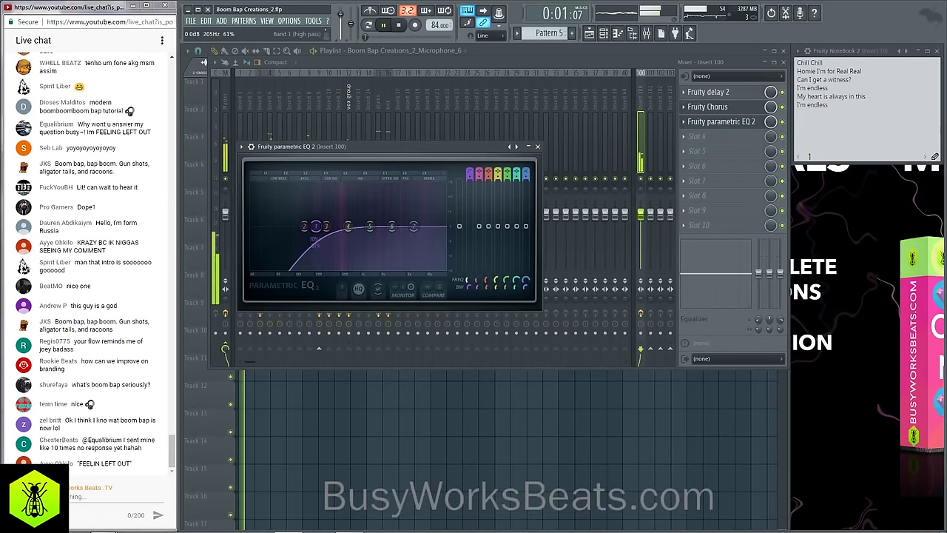
click(538, 146)
click(479, 135)
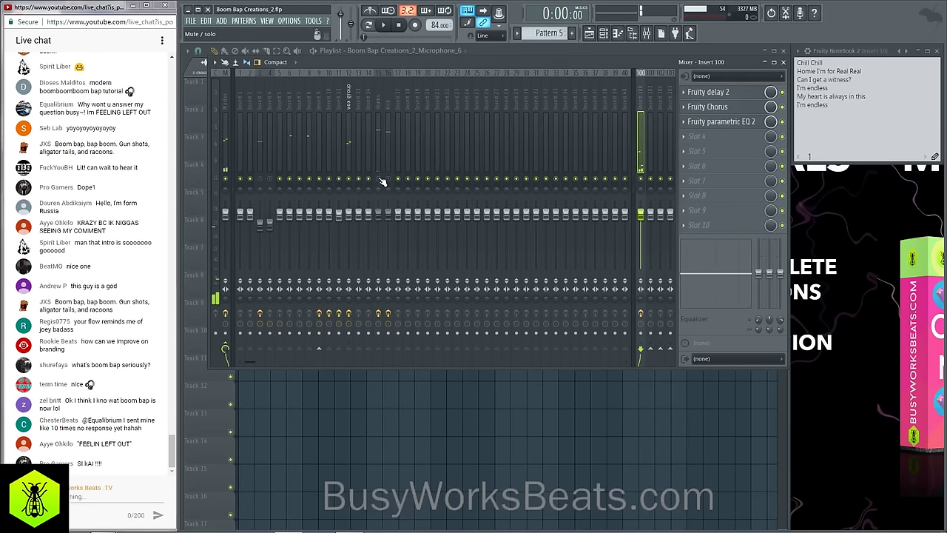
Unmute the drum and kick tracks and play the full mix with the vox group track selected.
click(349, 126)
key(space)
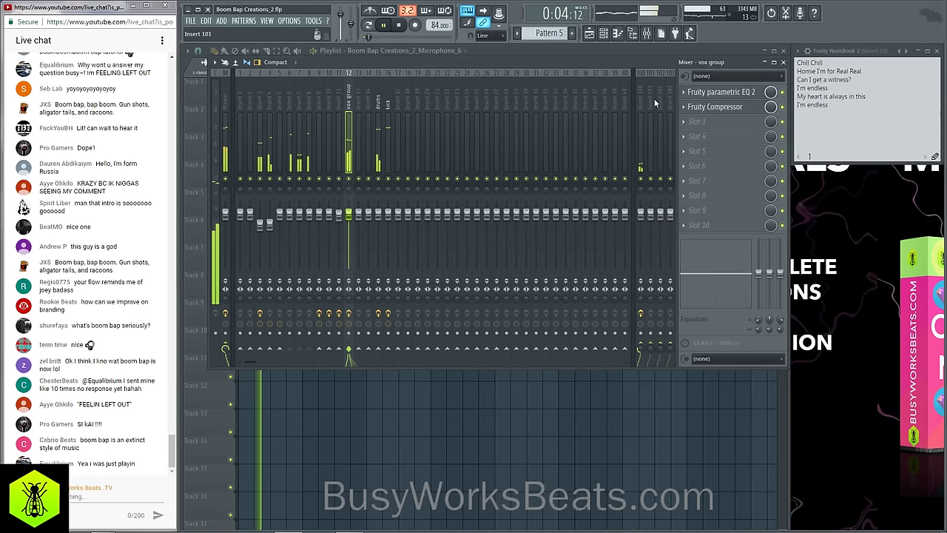
key(space)
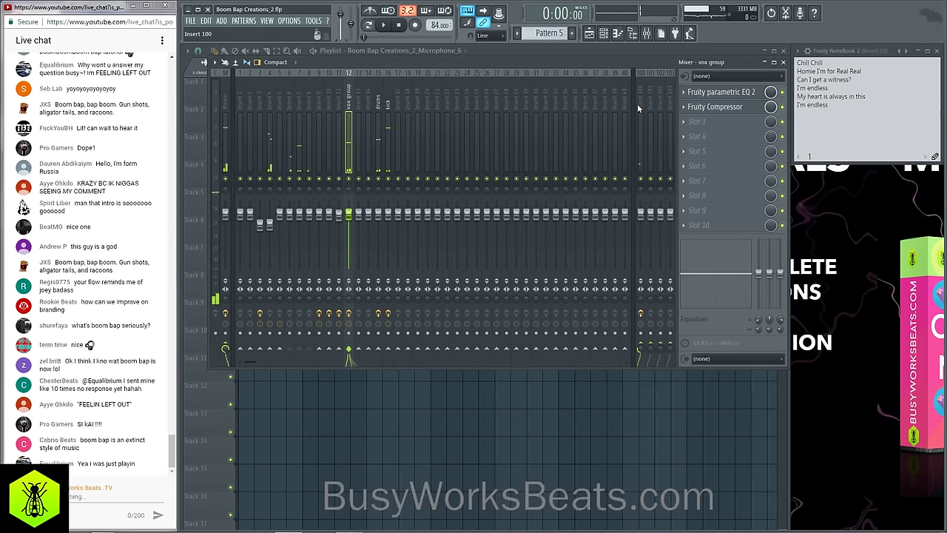
key(space)
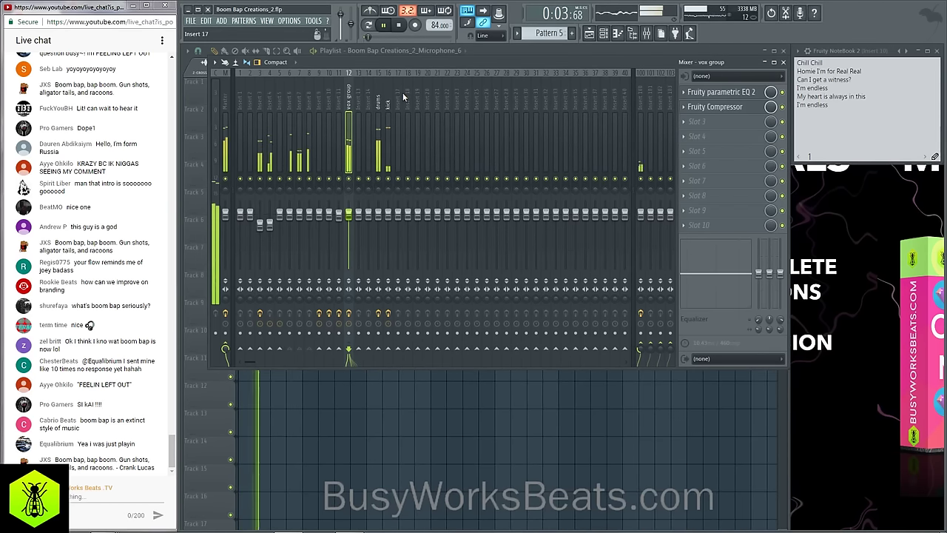
Raise the kick track's volume slightly, and check the vox group and Insert 11 tracks during playback.
click(389, 148)
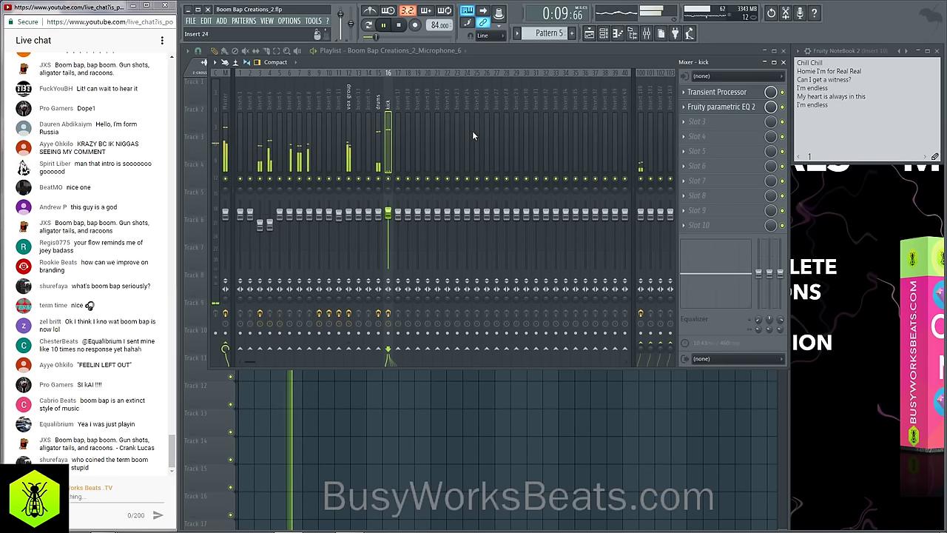
click(347, 102)
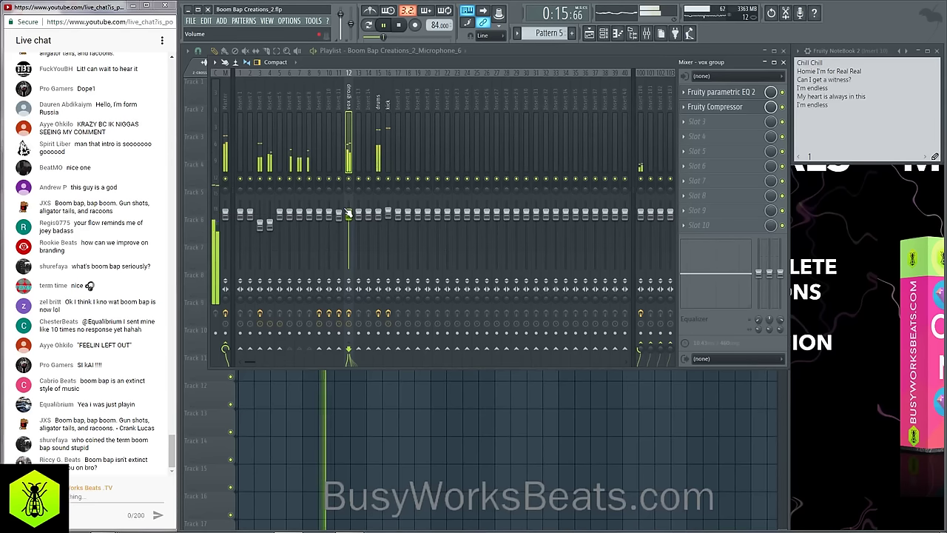
click(337, 95)
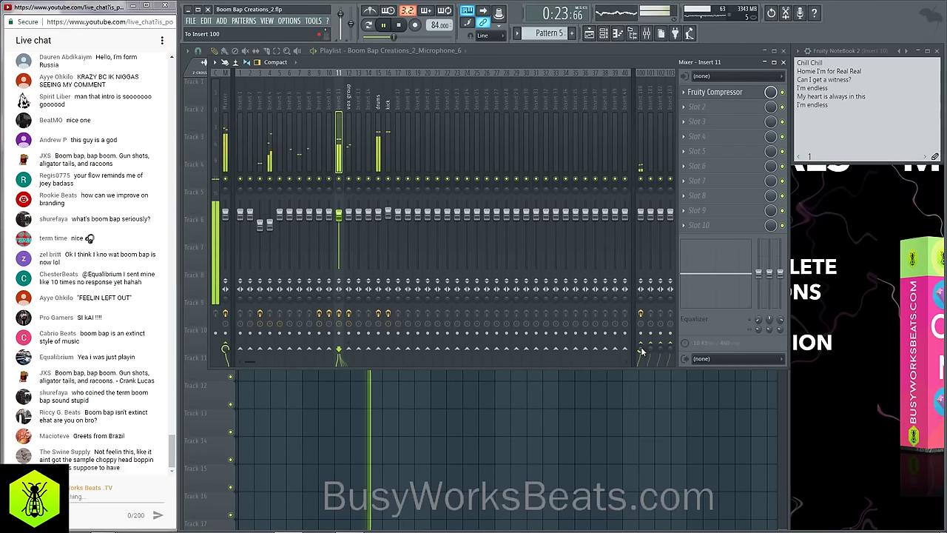
Load iZotope Ozone 7 Dynamics into the master track's second effect slot and show all four bands.
click(223, 105)
click(703, 108)
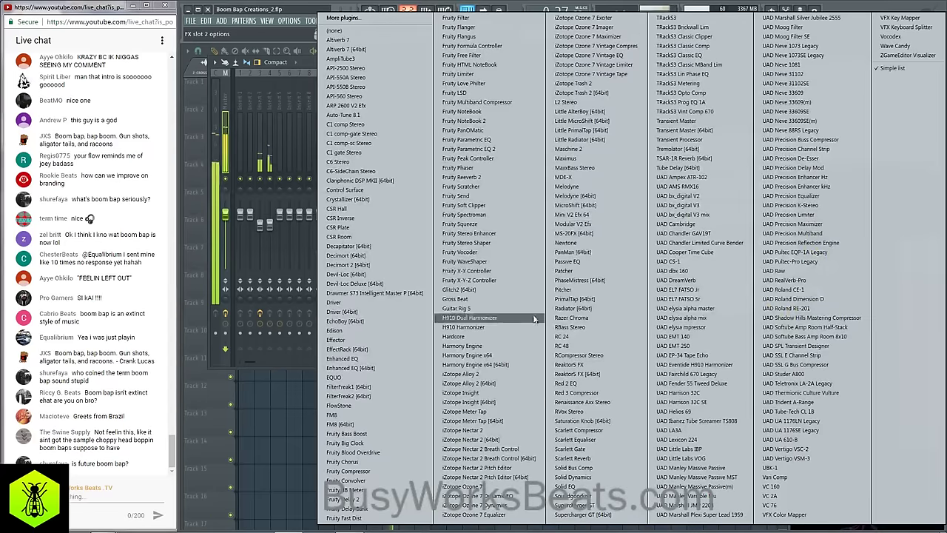
click(492, 505)
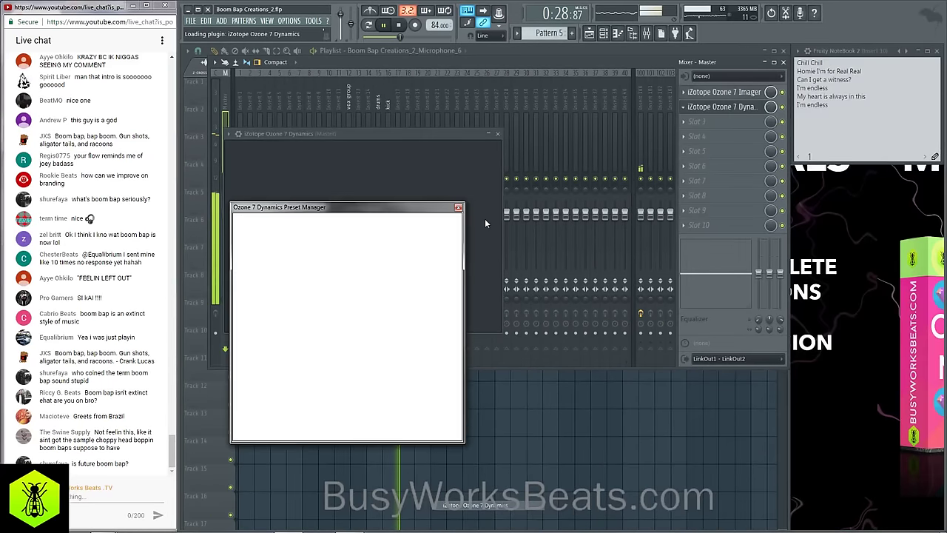
click(656, 219)
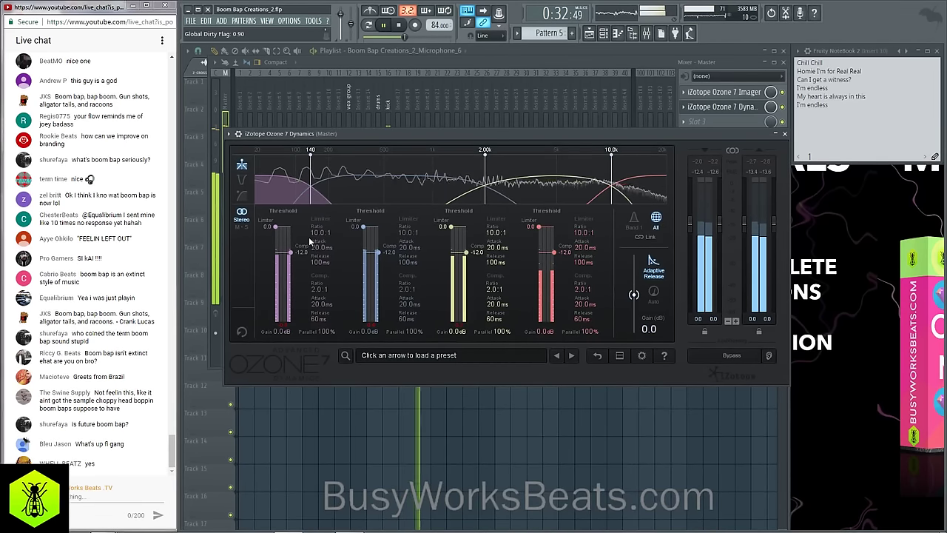
Lower the compressor threshold of band 1 in Ozone 7 Dynamics to -18.2, close the plugin and restart playback.
drag(301, 255, 301, 257)
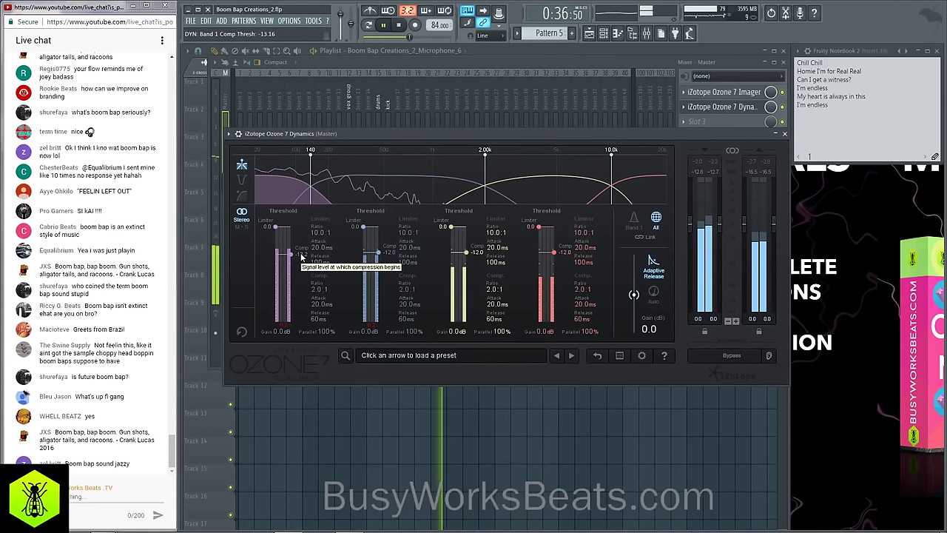
drag(301, 257, 301, 264)
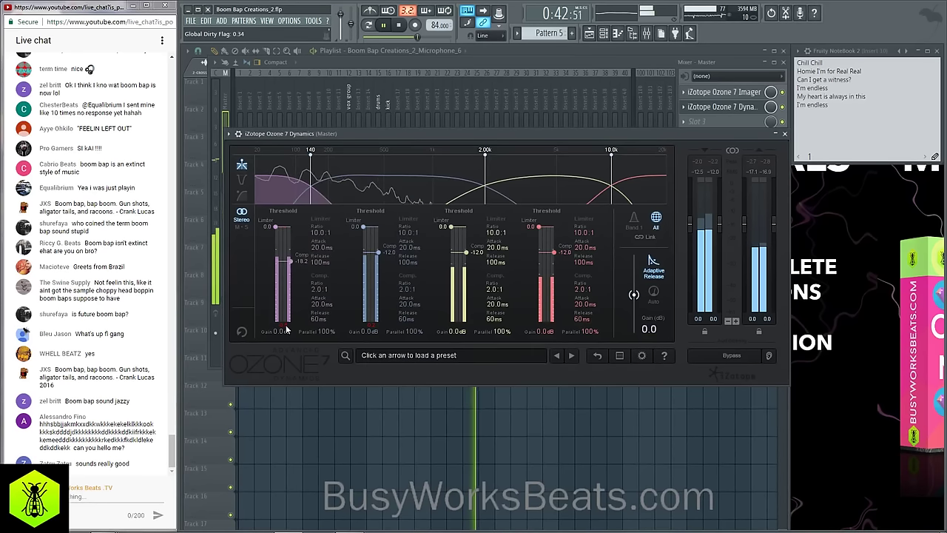
click(785, 134)
key(space)
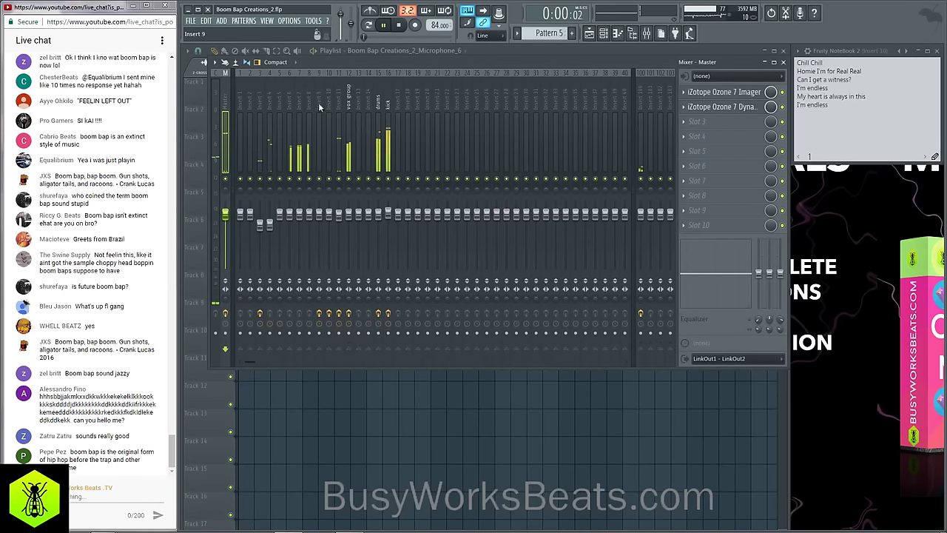
Recheck Ozone 7 Dynamics on the master, switch the drums track's bus compressor off to compare, and disable the effects on Insert 100.
click(722, 107)
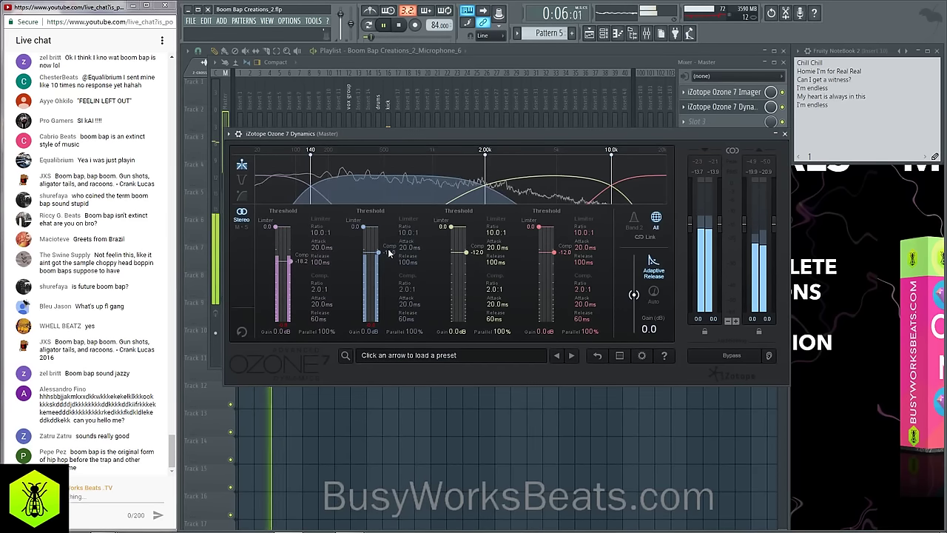
click(782, 135)
click(381, 103)
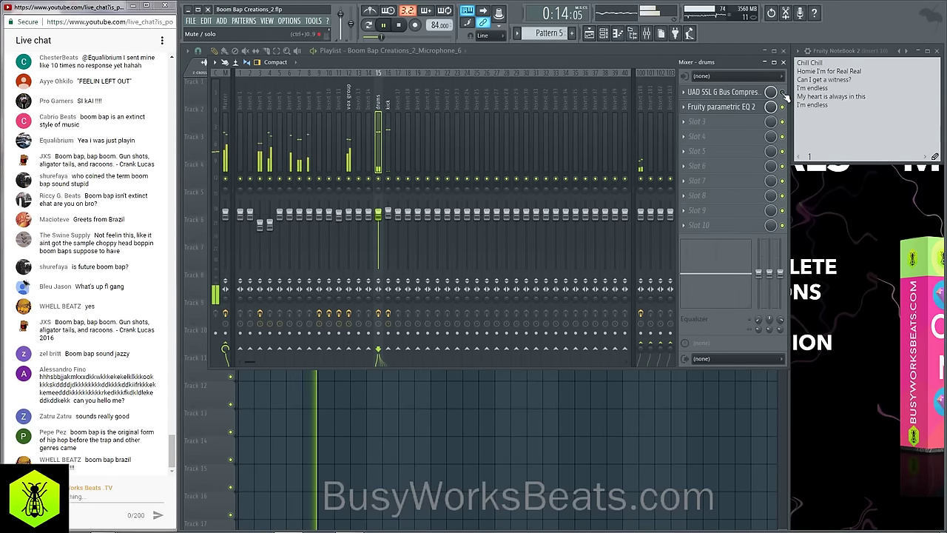
click(638, 98)
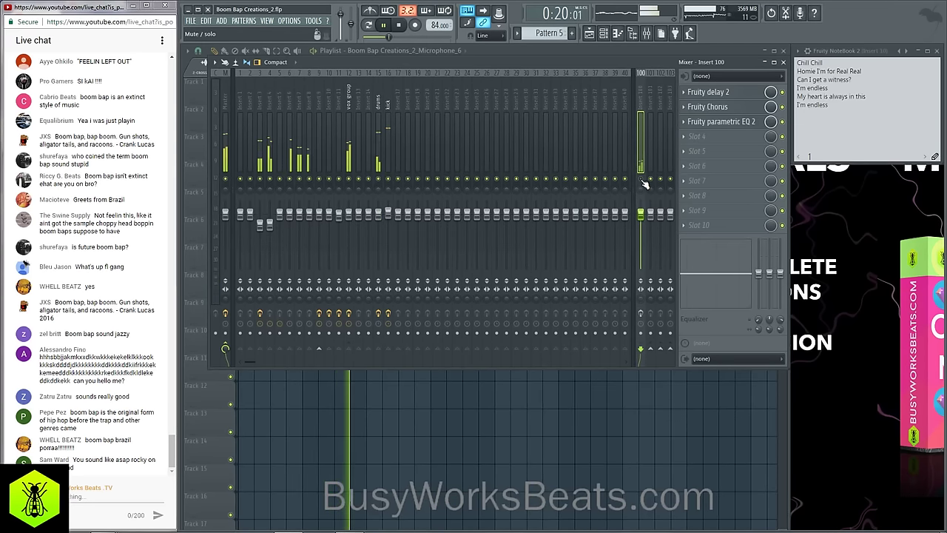
Review the effect chains on Insert 9, Insert 2 and the master track, and stop playback.
click(321, 98)
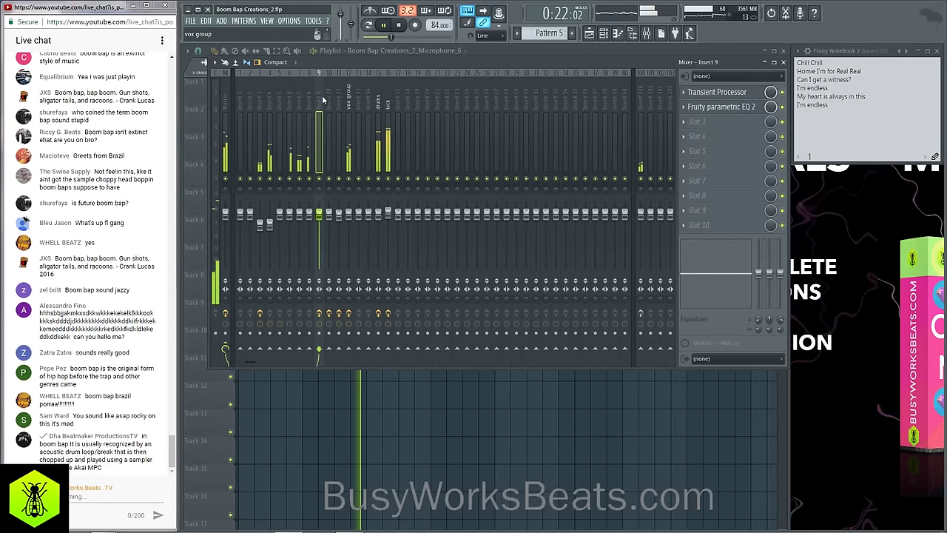
click(250, 107)
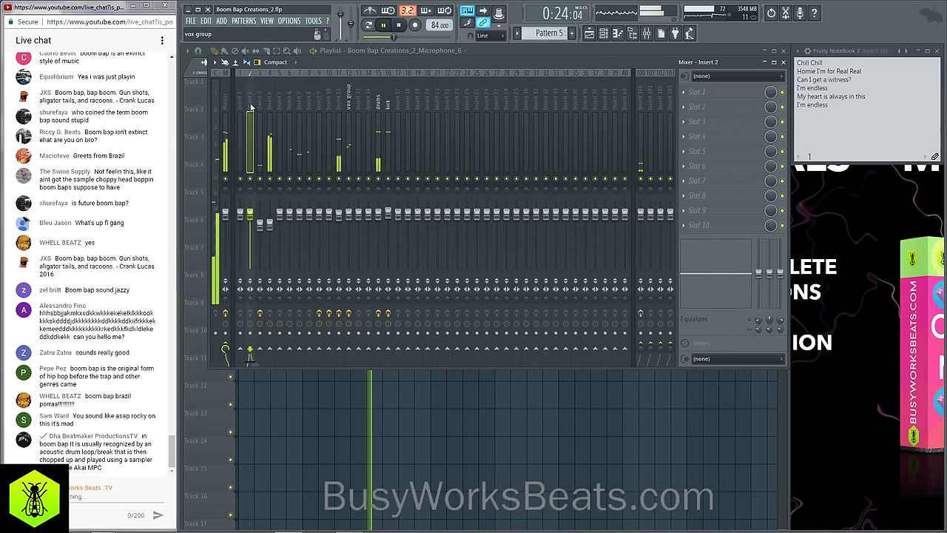
click(226, 106)
key(space)
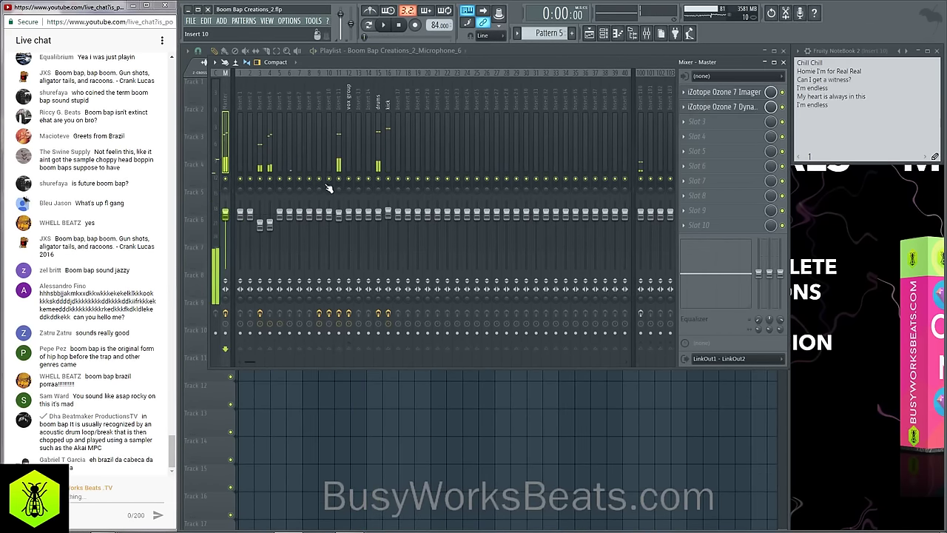
Raise the Microphone mixer track's volume again, glance at the playlist and return to the mixer.
scroll(406, 154, down, 10)
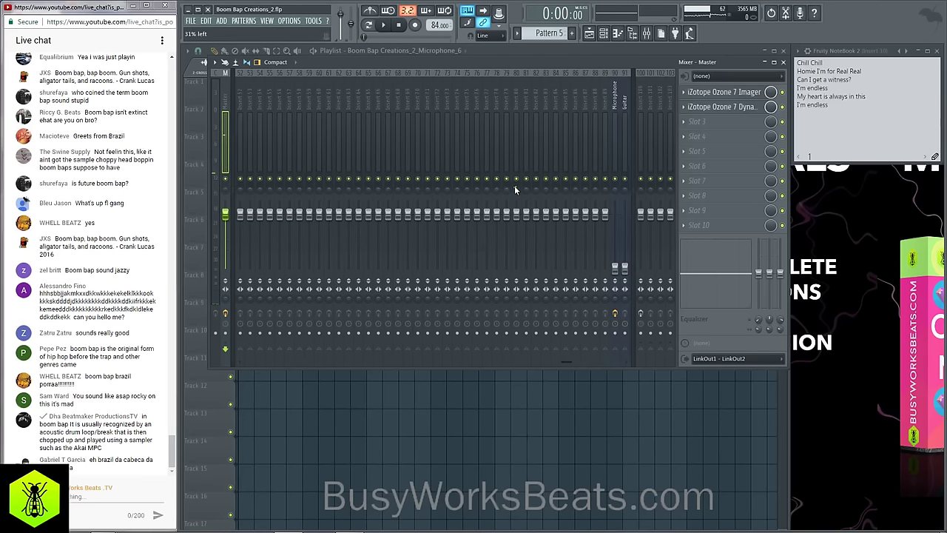
click(617, 268)
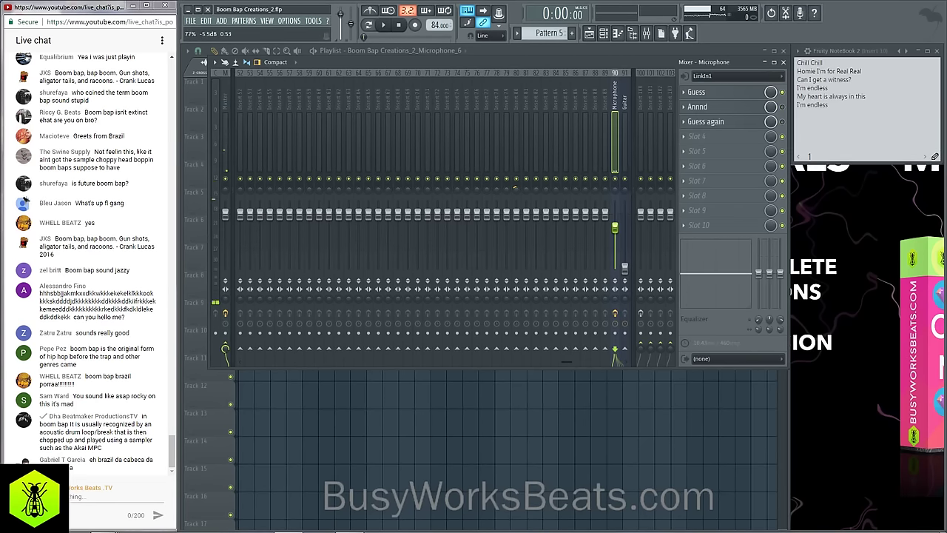
right_click(514, 191)
click(523, 197)
key(F9)
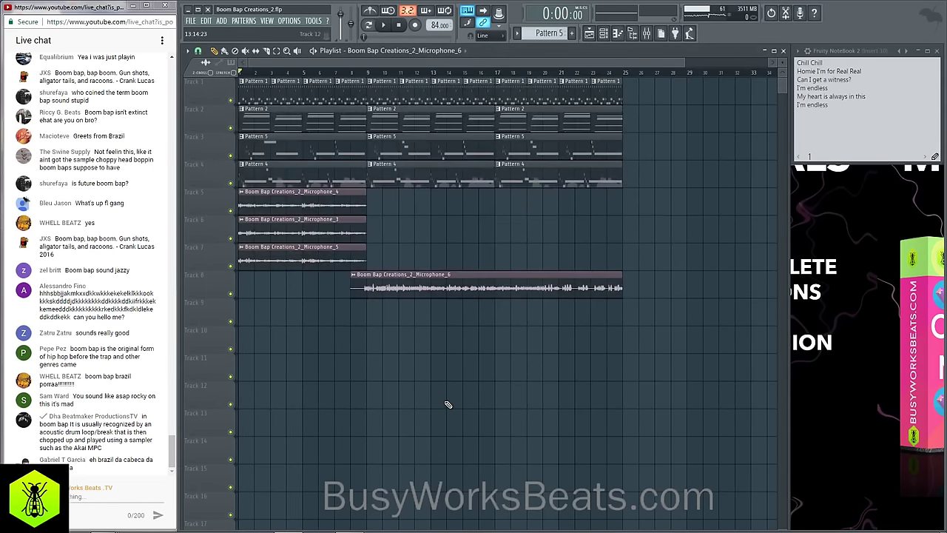
click(652, 35)
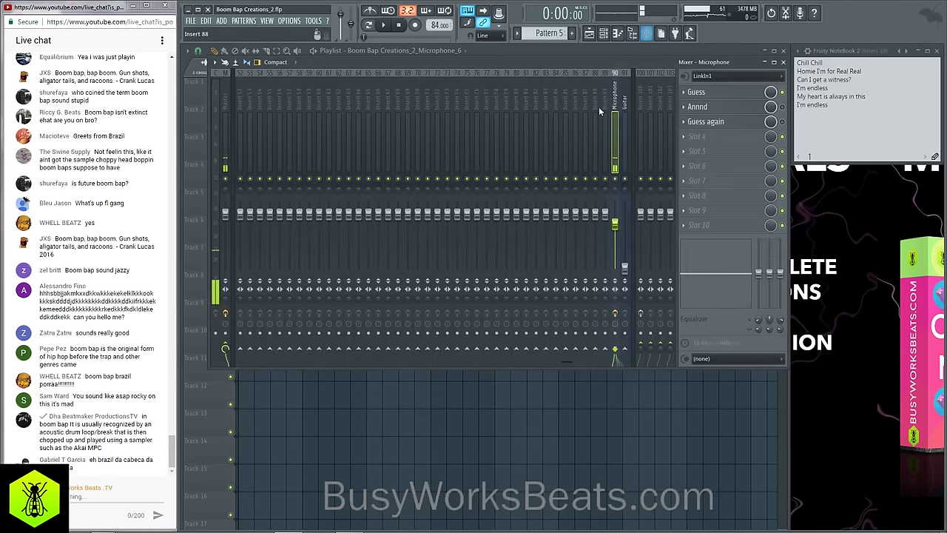
Play the song while toggling the Microphone track's effects off and on, mute that track, and stop playback.
scroll(566, 99, up, 5)
scroll(566, 100, down, 8)
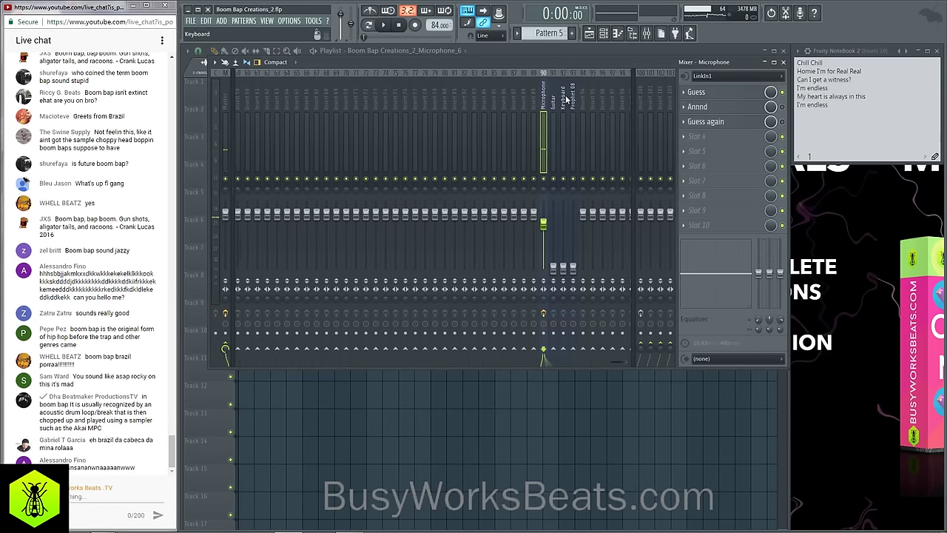
key(space)
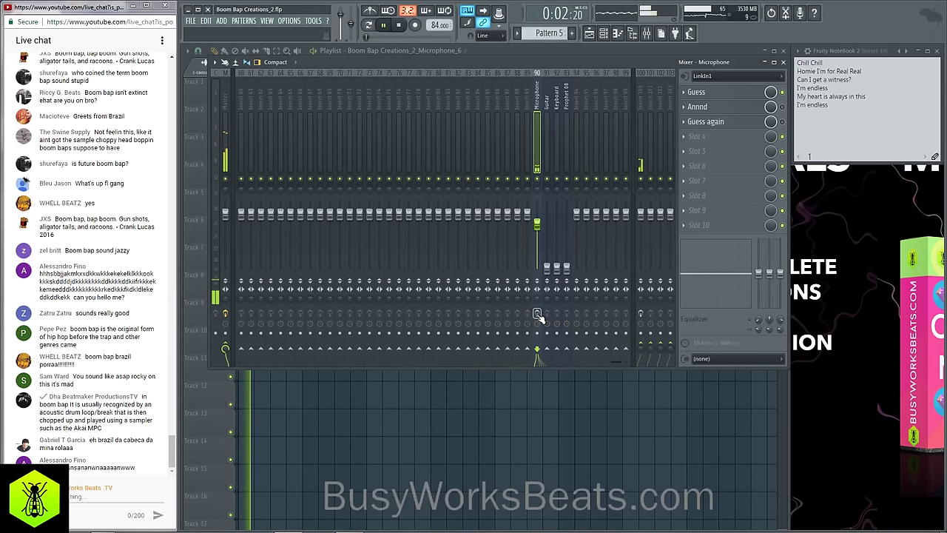
click(537, 313)
key(space)
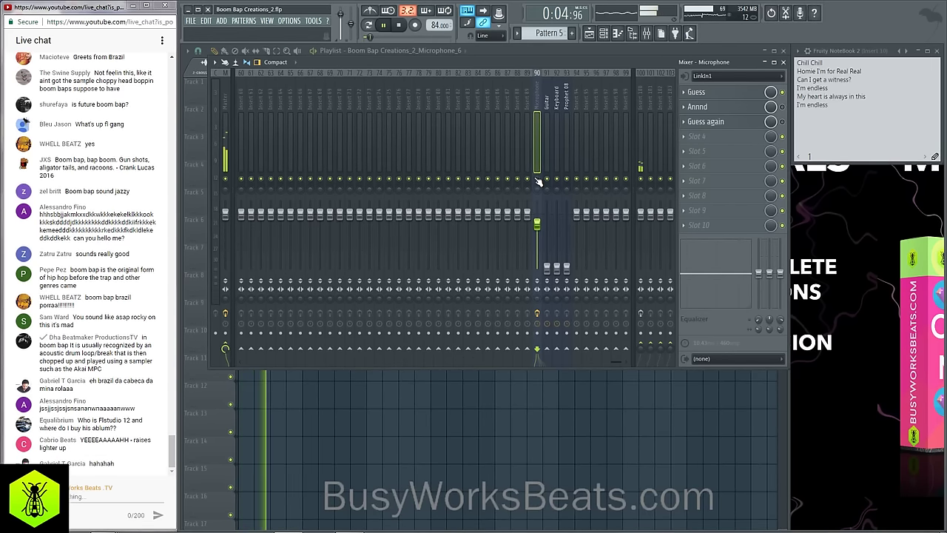
key(space)
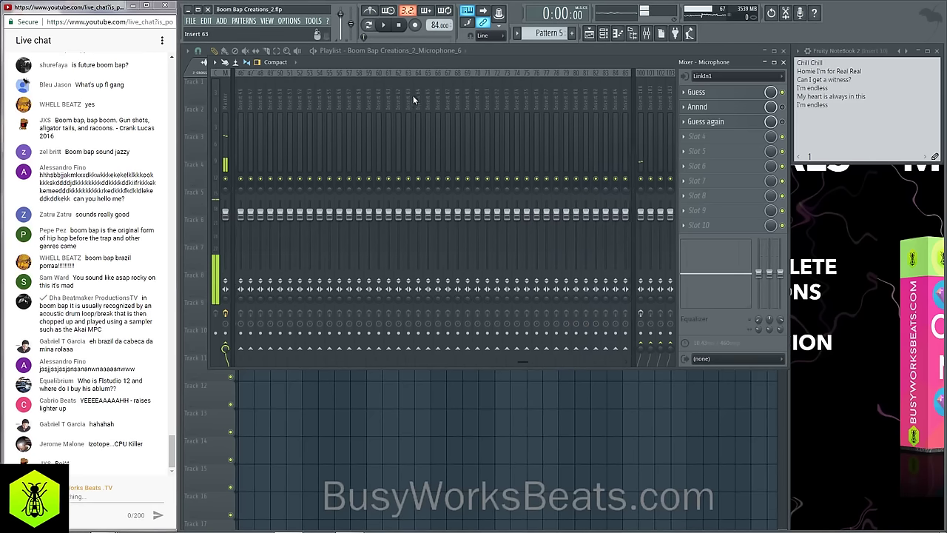
Play the song with the master track's effects enabled and inspect its Ozone 7 Dynamics settings.
scroll(413, 96, up, 10)
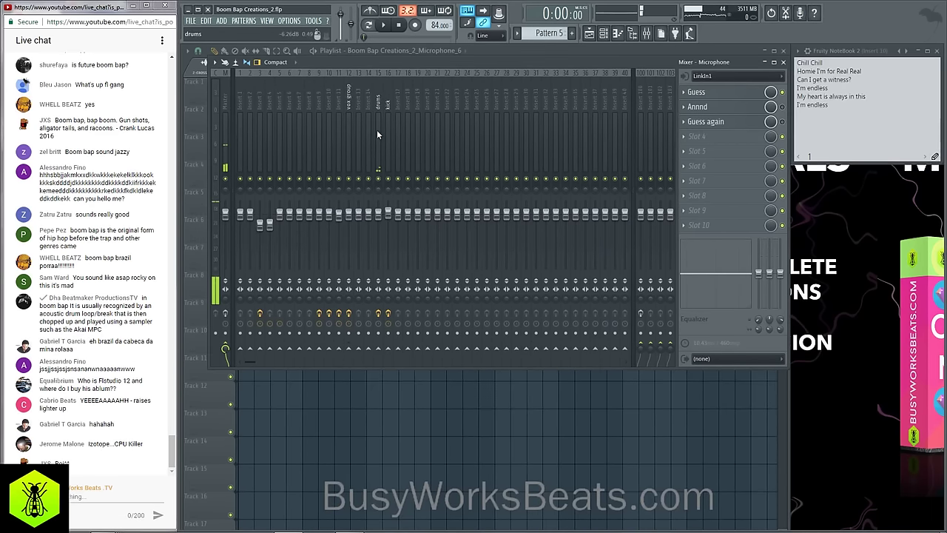
click(230, 106)
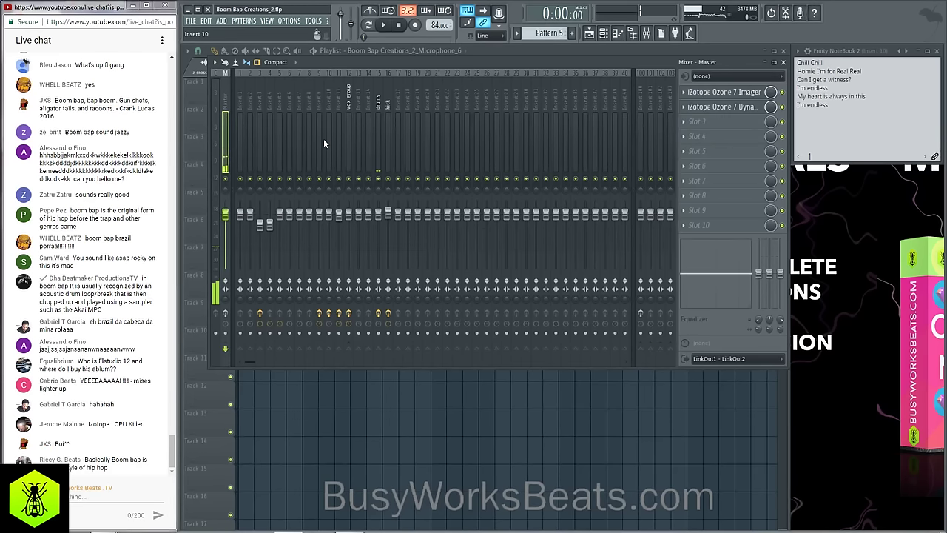
key(space)
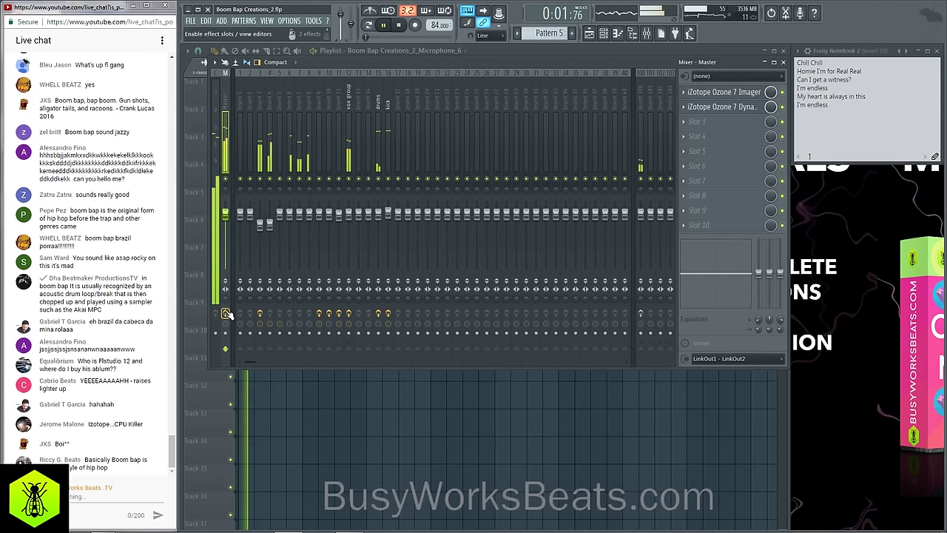
click(751, 106)
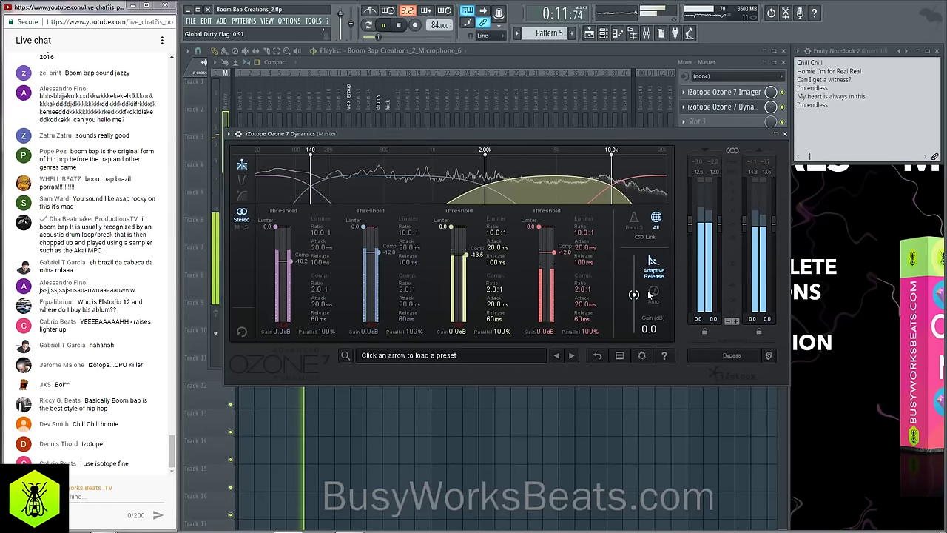
click(785, 134)
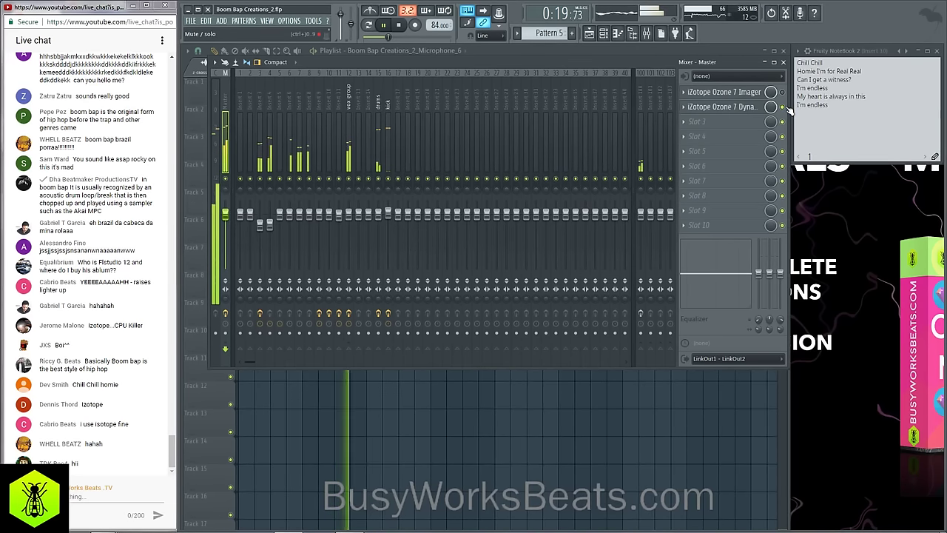
Compare the song with the master's Ozone 7 Imager and Dynamics switched off, leaving only the Imager on and restarting playback.
key(space)
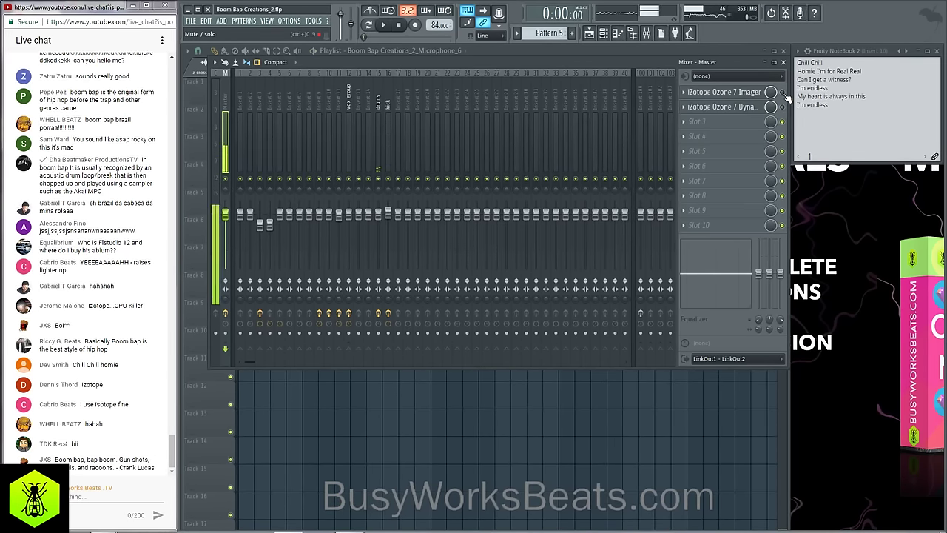
key(space)
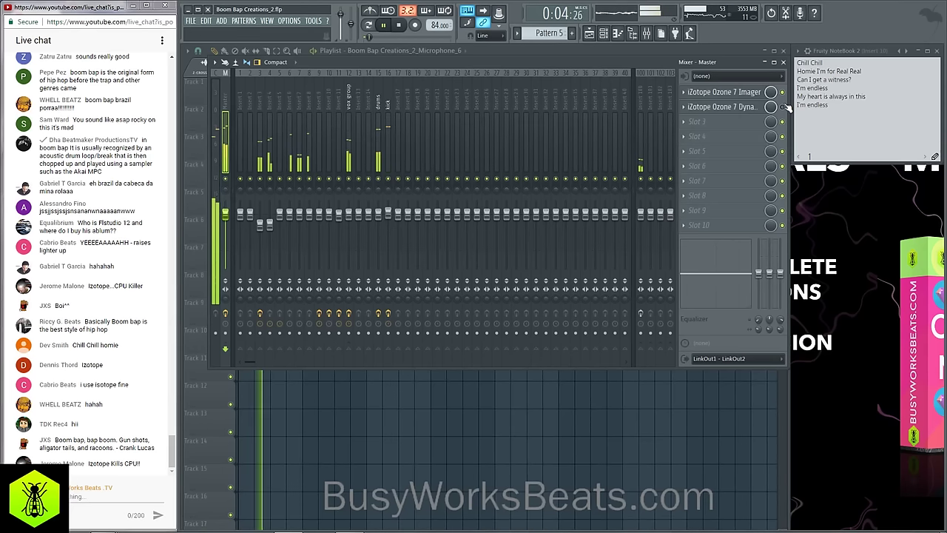
key(space)
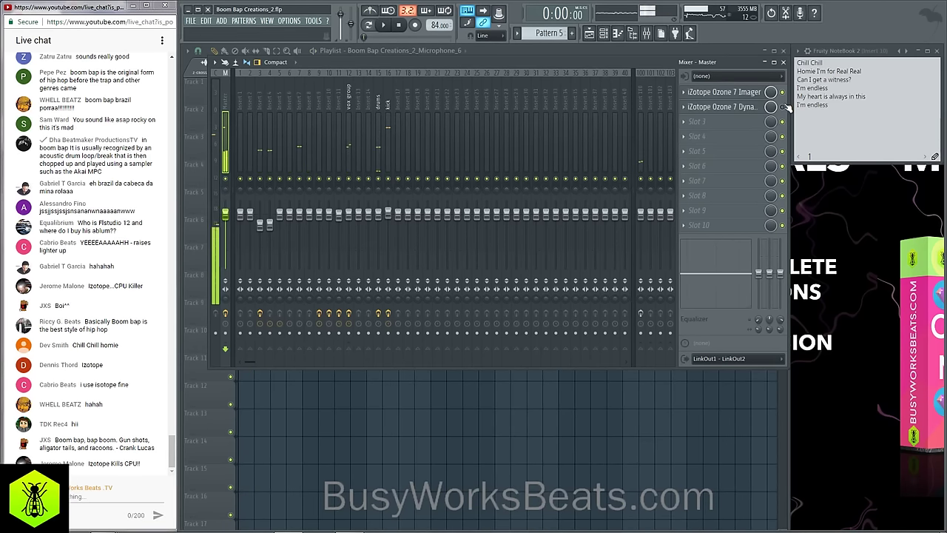
key(space)
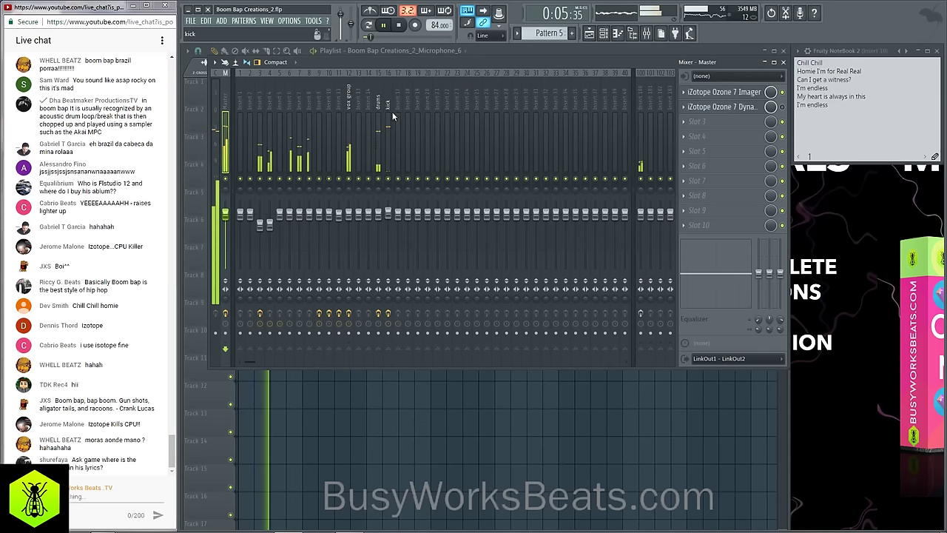
Lower the vox group mixer track's volume and reset the Microphone track's volume to its default level.
click(348, 104)
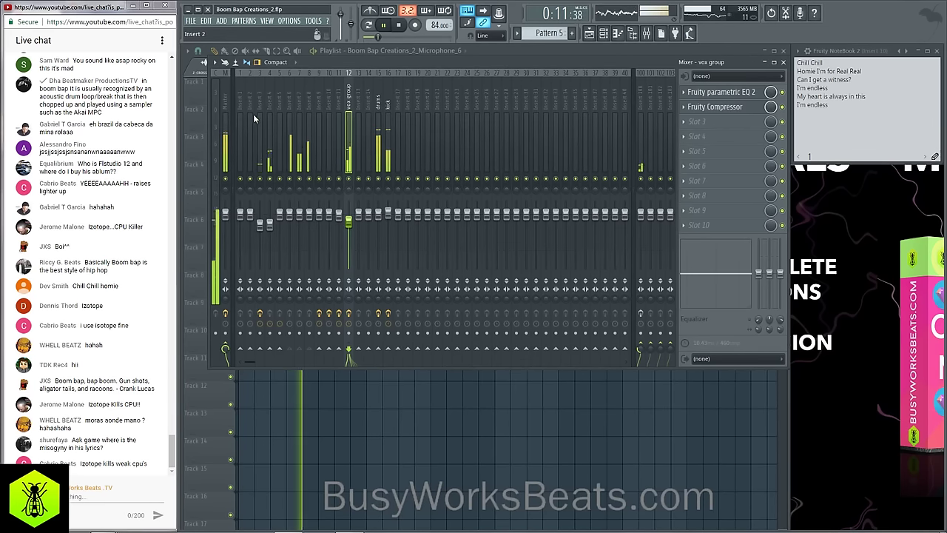
scroll(293, 117, down, 2)
scroll(292, 115, down, 10)
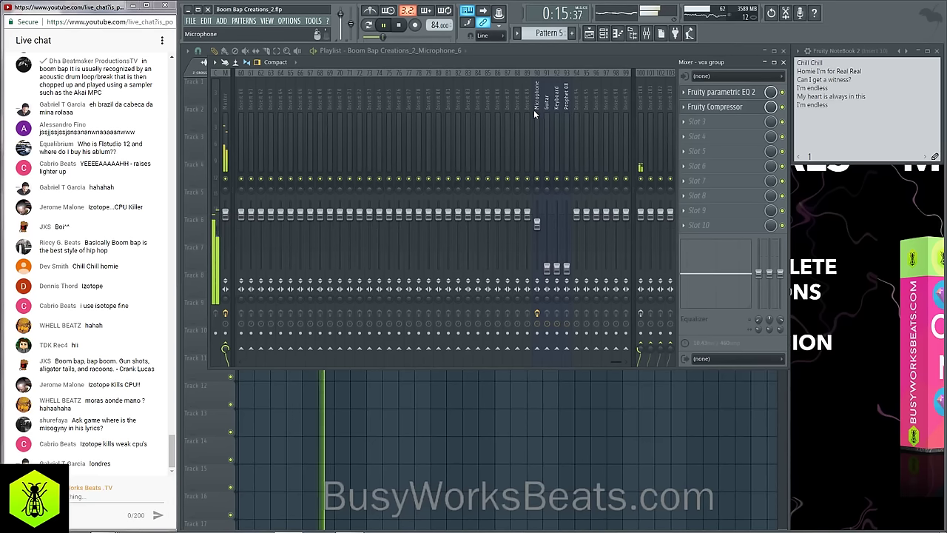
right_click(532, 213)
key(Escape)
click(535, 104)
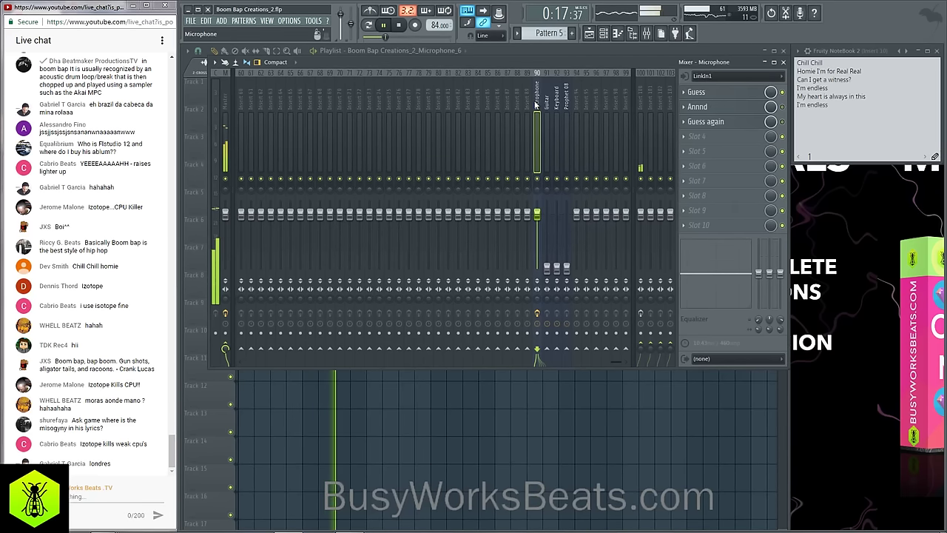
Enable the effects on Insert 100, check Insert 11, switch off all the master track's effects, and restart playback.
scroll(461, 111, up, 10)
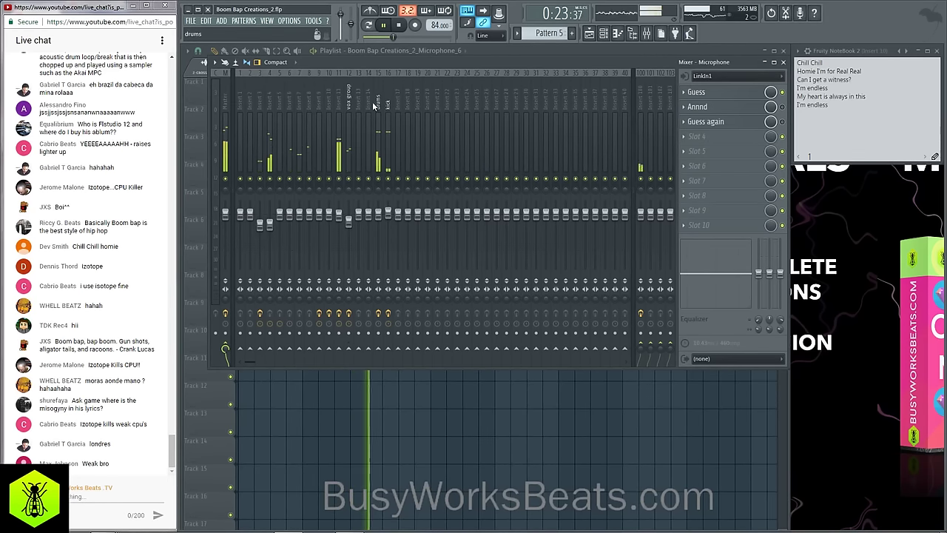
click(338, 104)
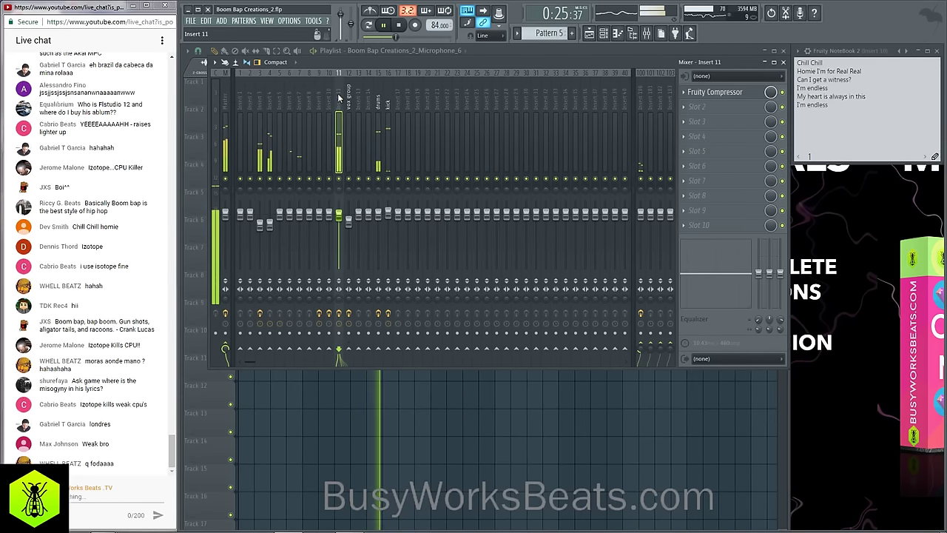
key(space)
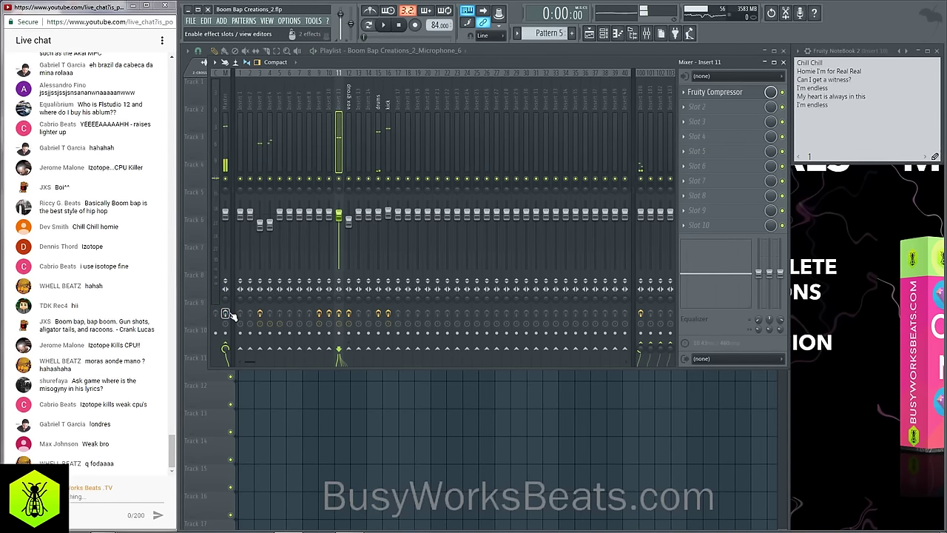
key(space)
Look over the song arrangement in the playlist, stop playback, and return to the mixer.
key(F9)
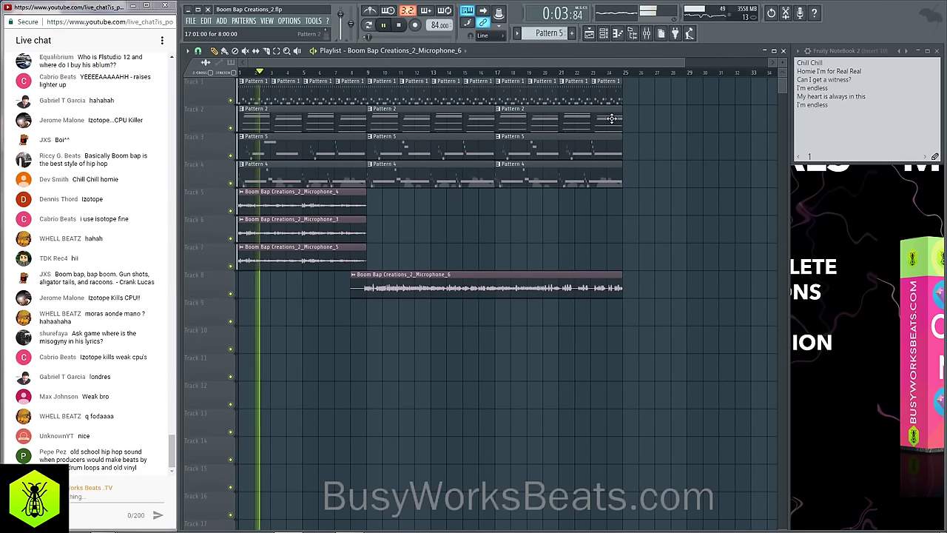
key(space)
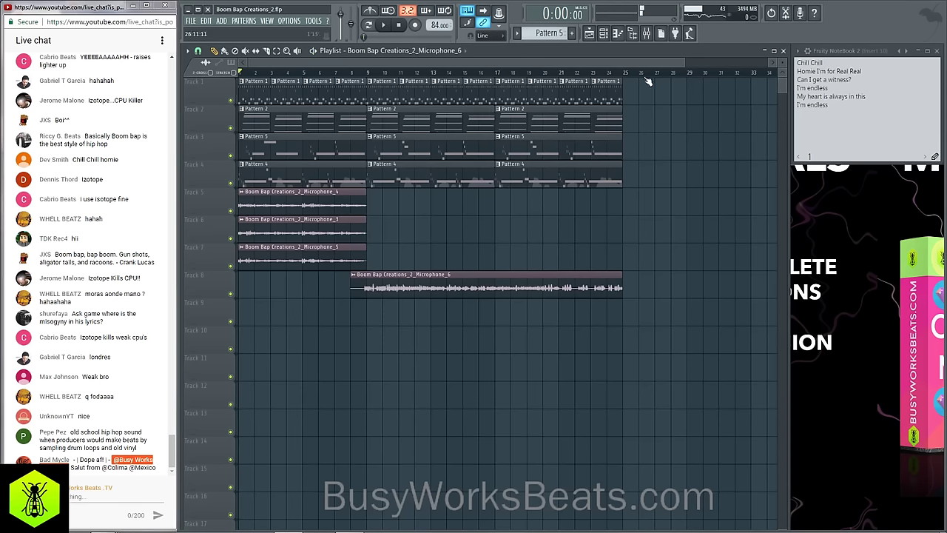
click(646, 33)
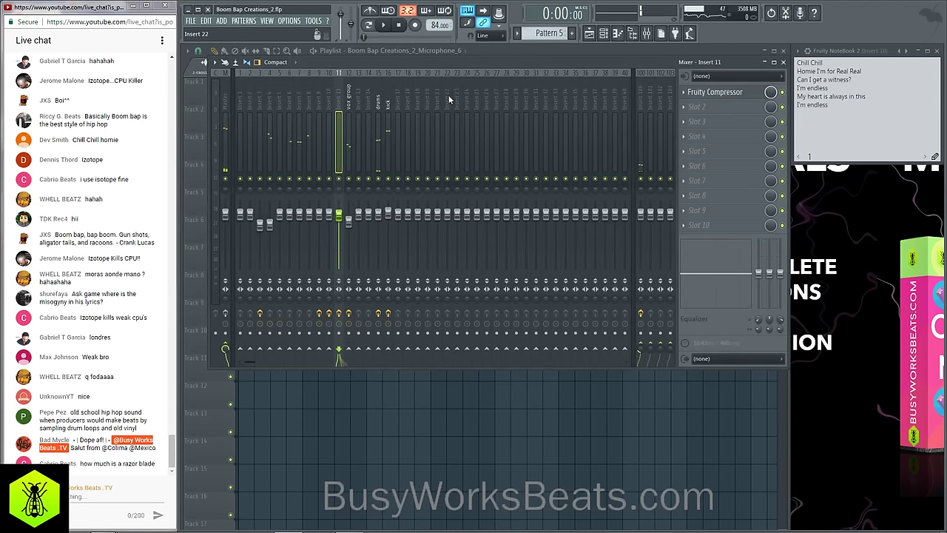
Play the song and review the effect chains on the master track and on Inserts 1 through 9.
drag(302, 95, 234, 90)
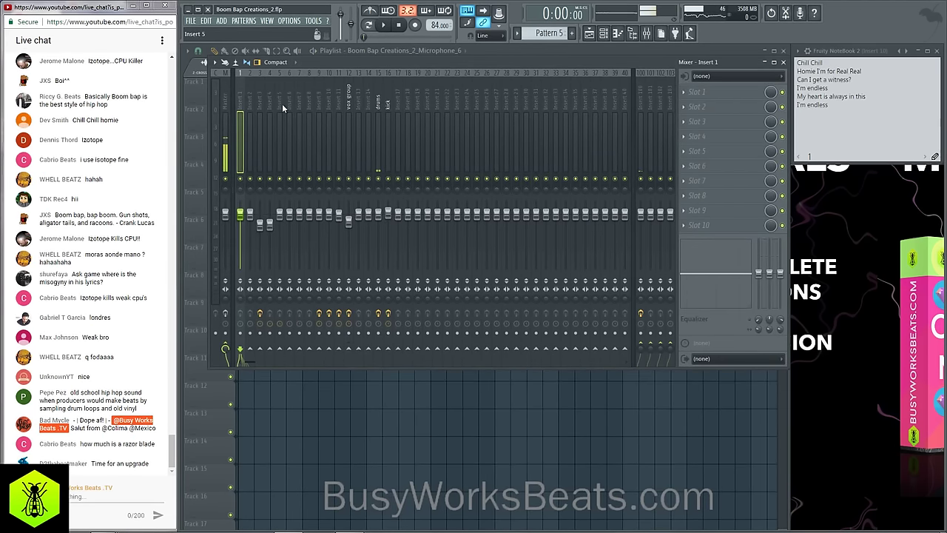
key(space)
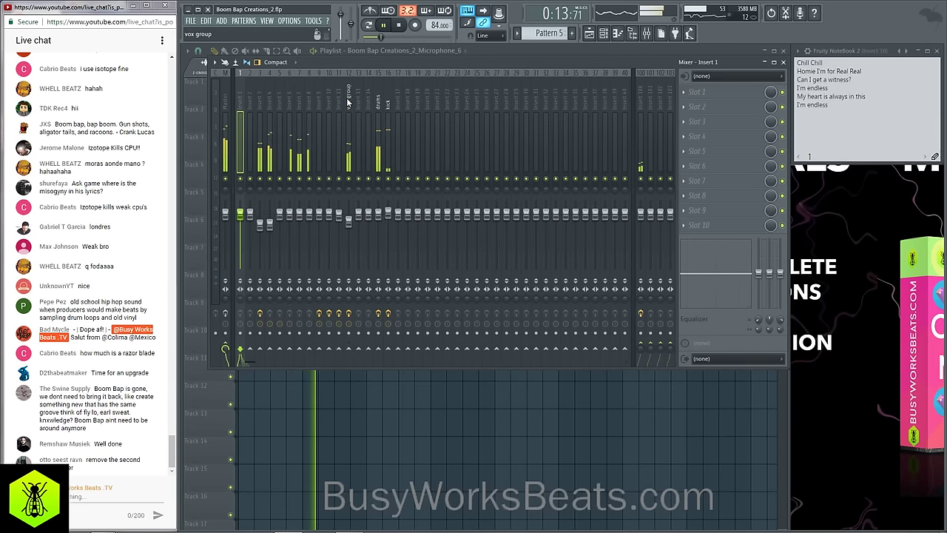
click(227, 102)
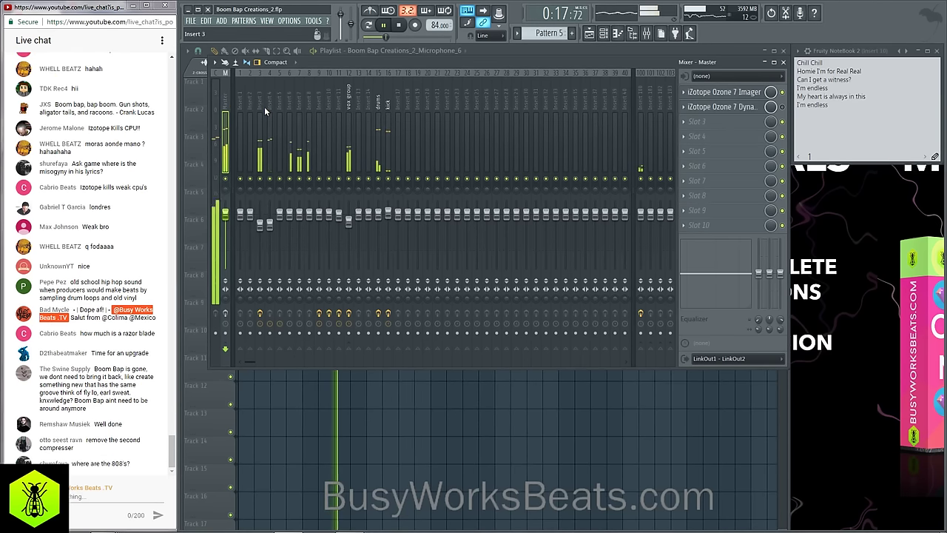
click(251, 108)
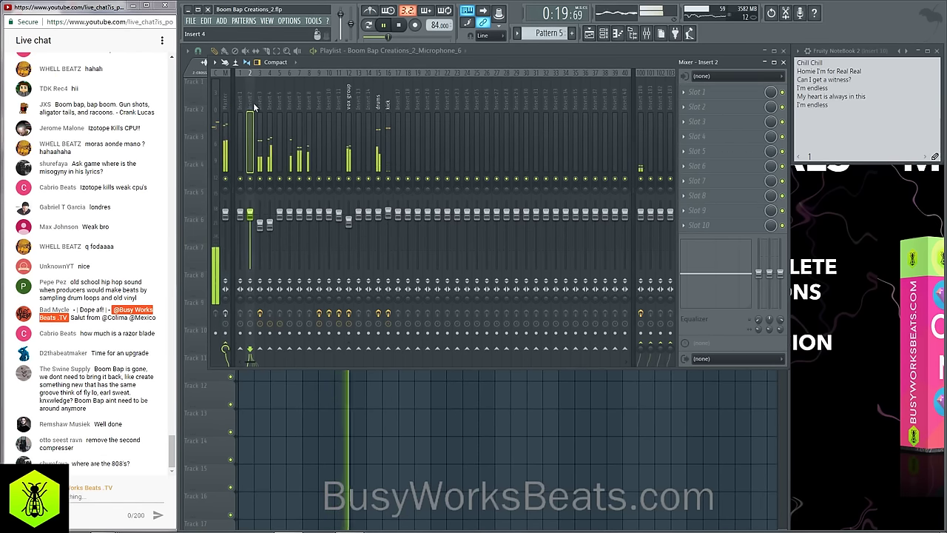
click(262, 108)
click(271, 109)
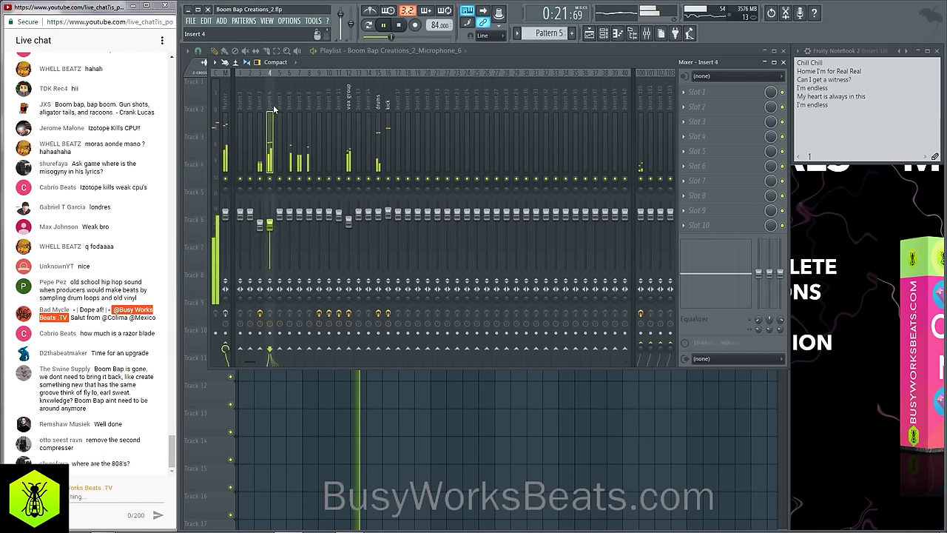
drag(274, 110, 317, 115)
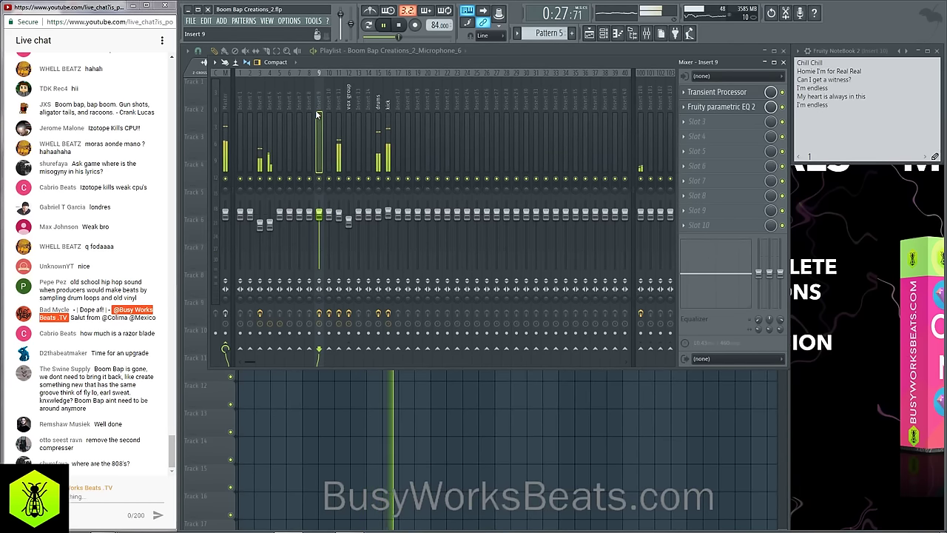
Review the effect chains on Insert 100, drums, kick, Insert 11 and Insert 10 while the song plays.
click(641, 90)
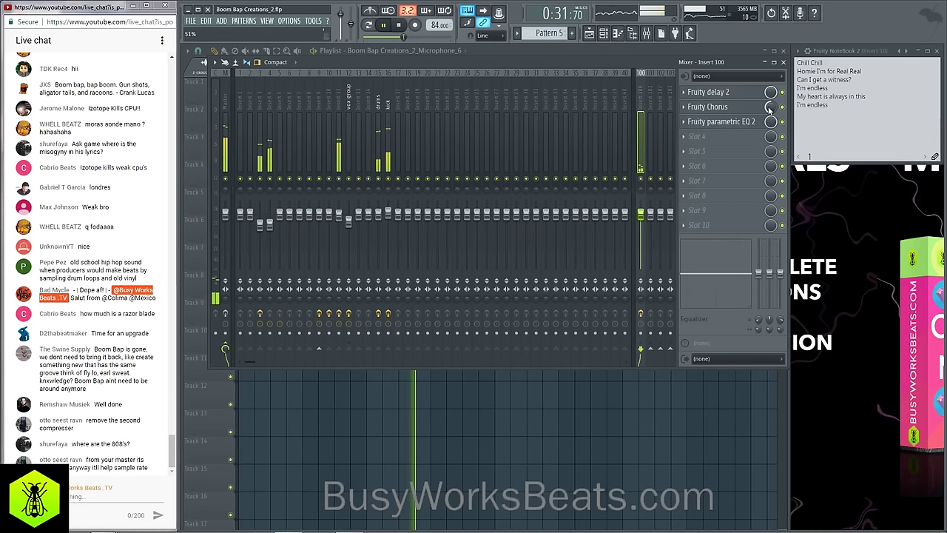
click(378, 101)
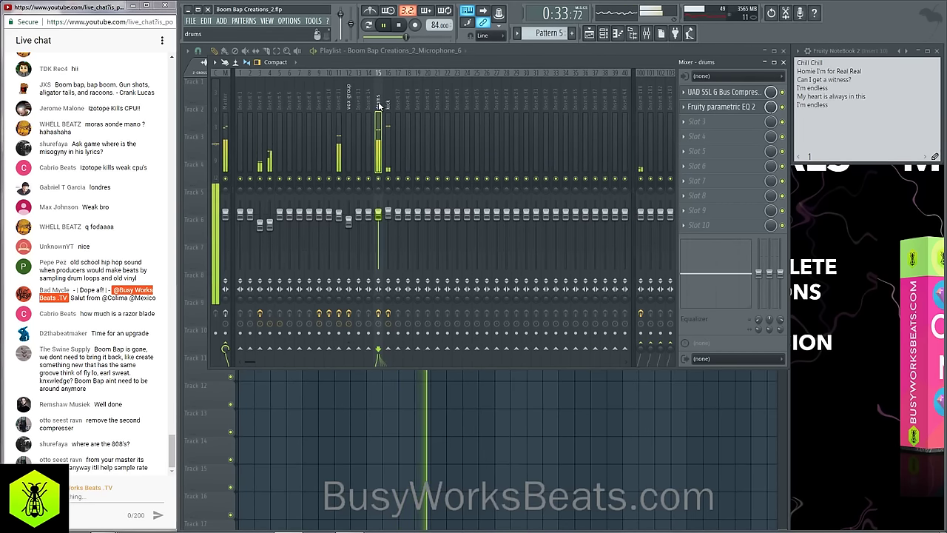
click(388, 103)
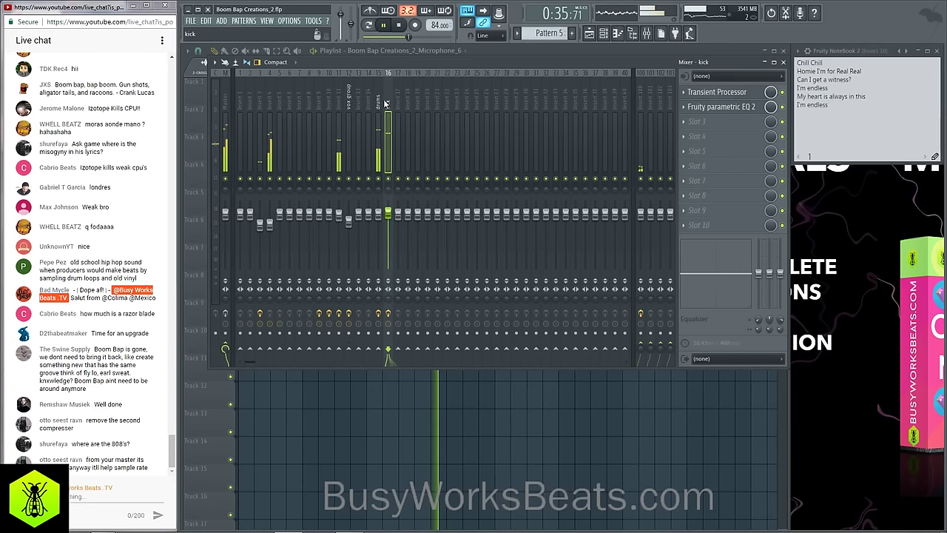
scroll(385, 104, down, 10)
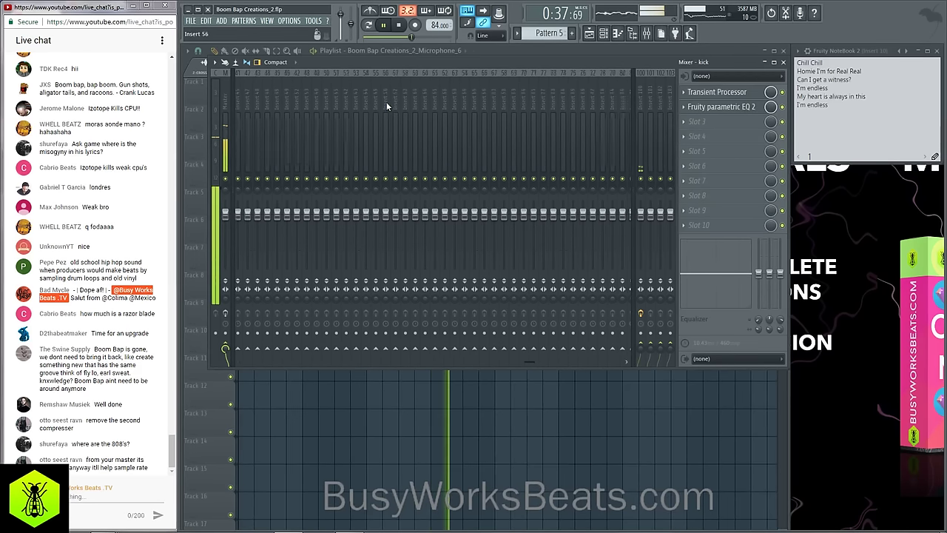
scroll(386, 106, up, 10)
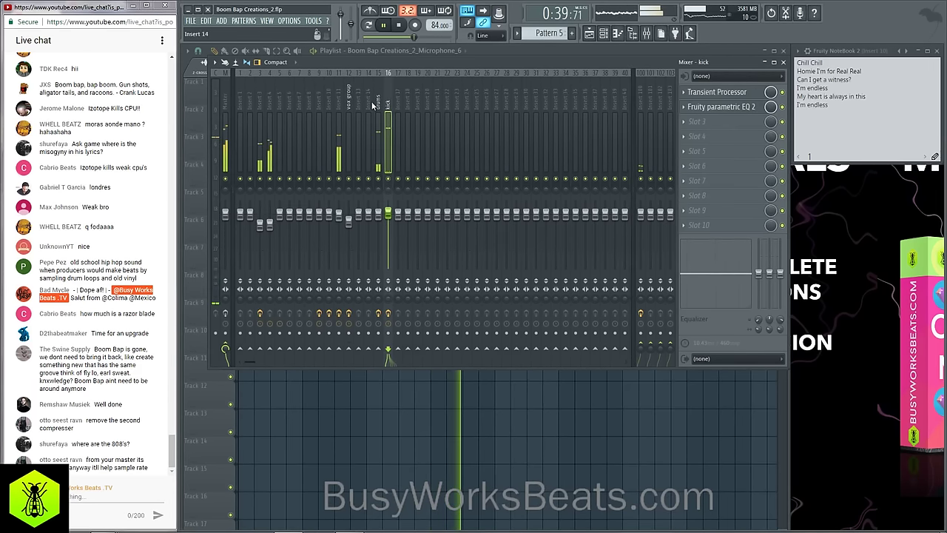
click(341, 102)
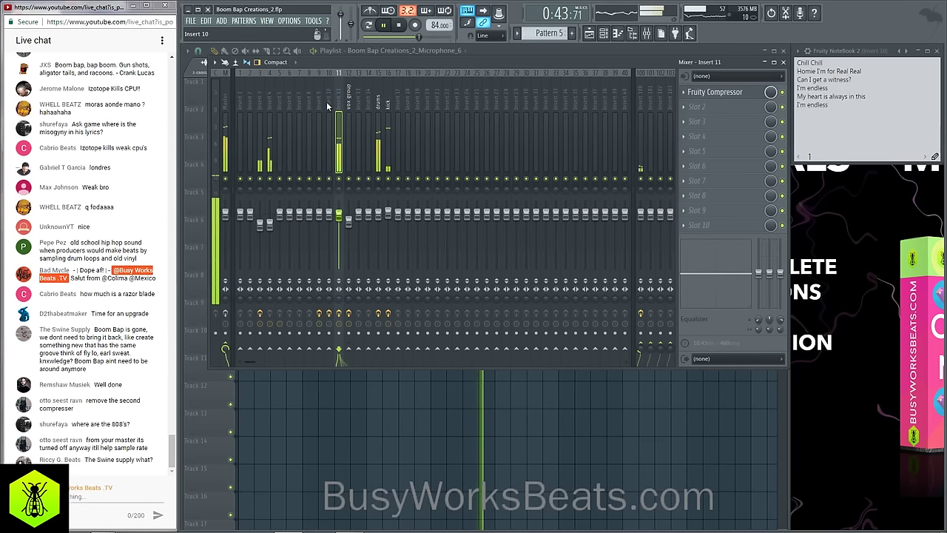
click(328, 105)
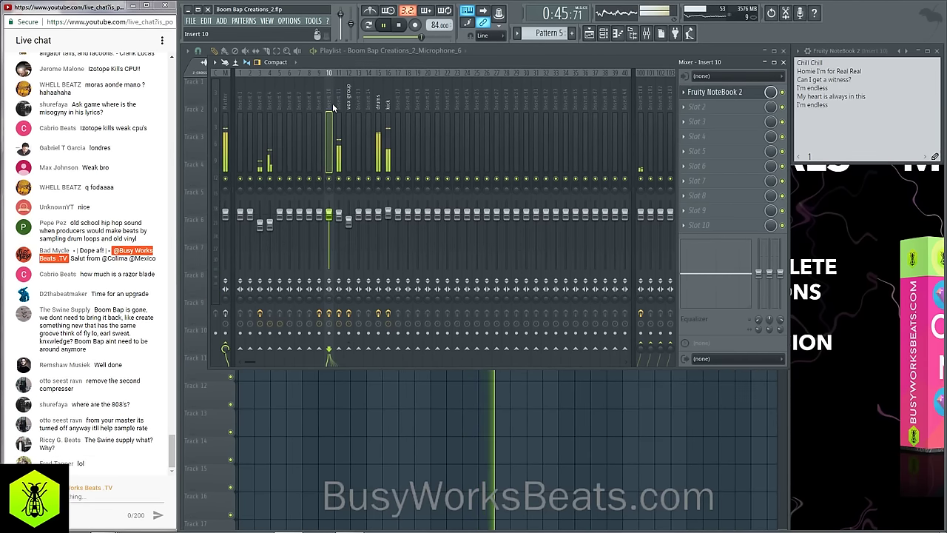
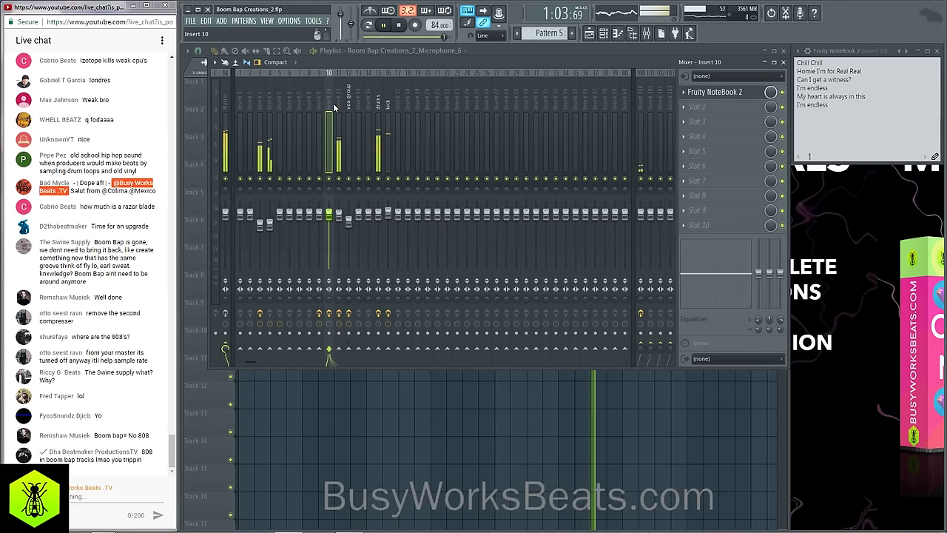
click(338, 111)
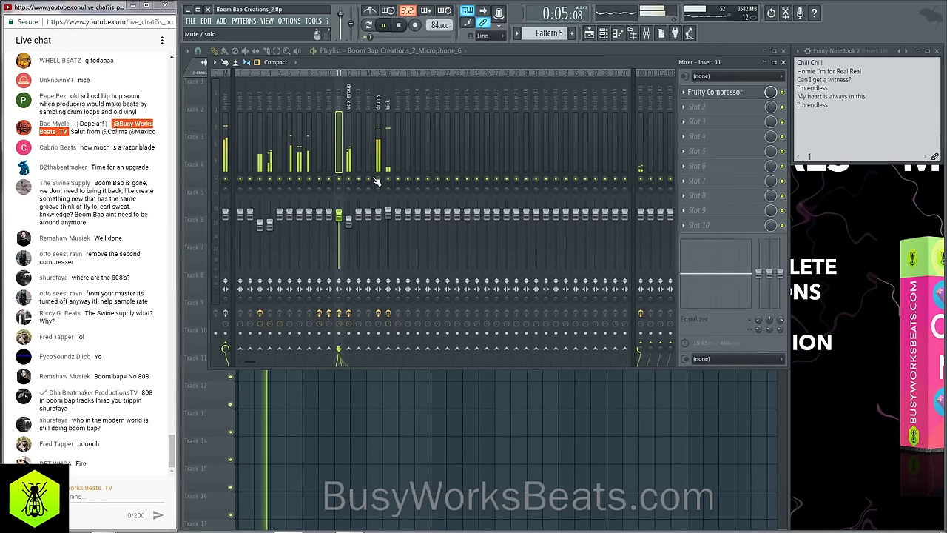
Stop playback and select all the pattern clips on Tracks 1 to 4 in the playlist.
key(space)
key(F9)
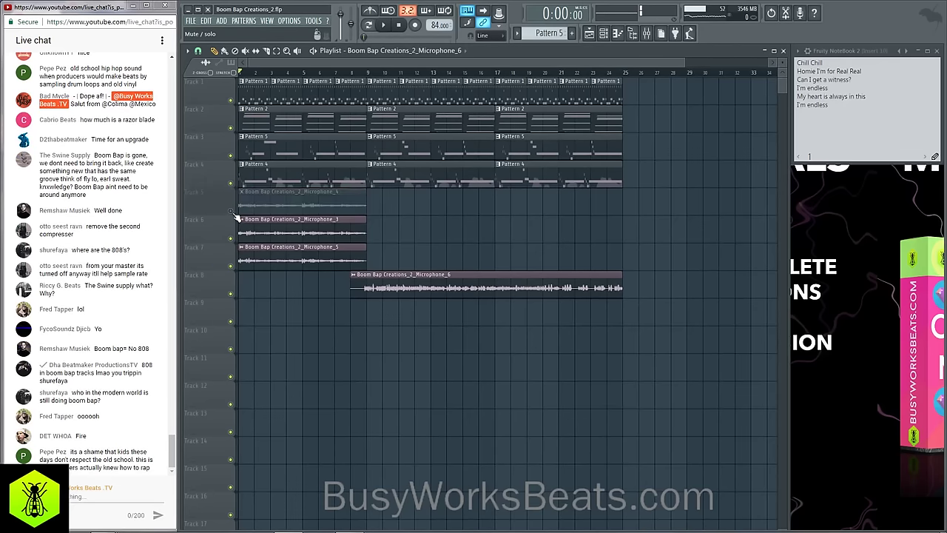
drag(640, 185, 237, 65)
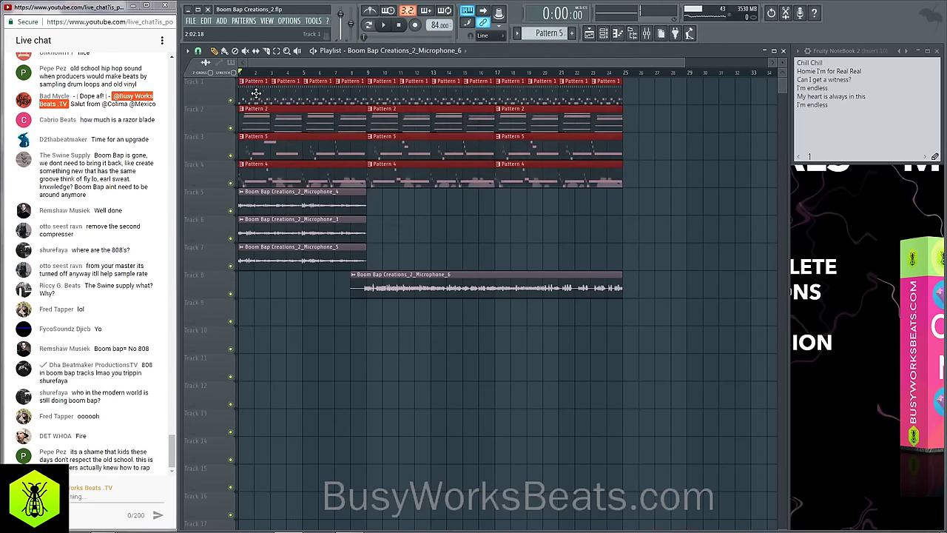
Duplicate the selected pattern clips right after the originals and shift the four microphone clips so the first three start at bar 17.
key(ctrl+b)
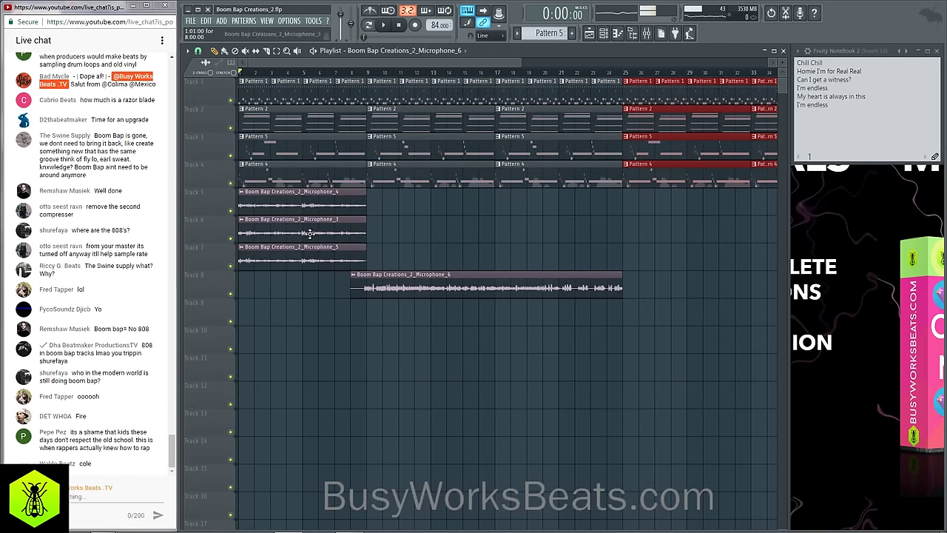
drag(670, 323, 535, 205)
key(space)
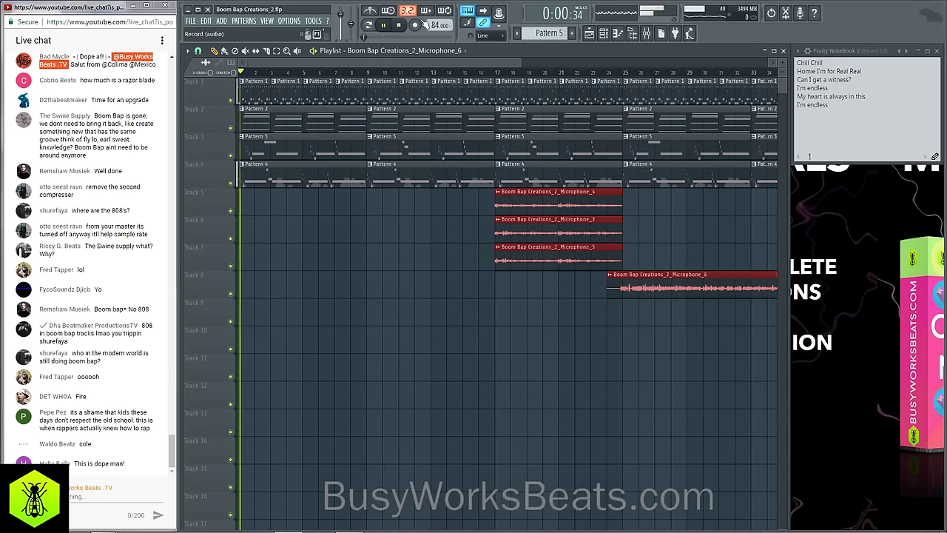
scroll(416, 76, down, 4)
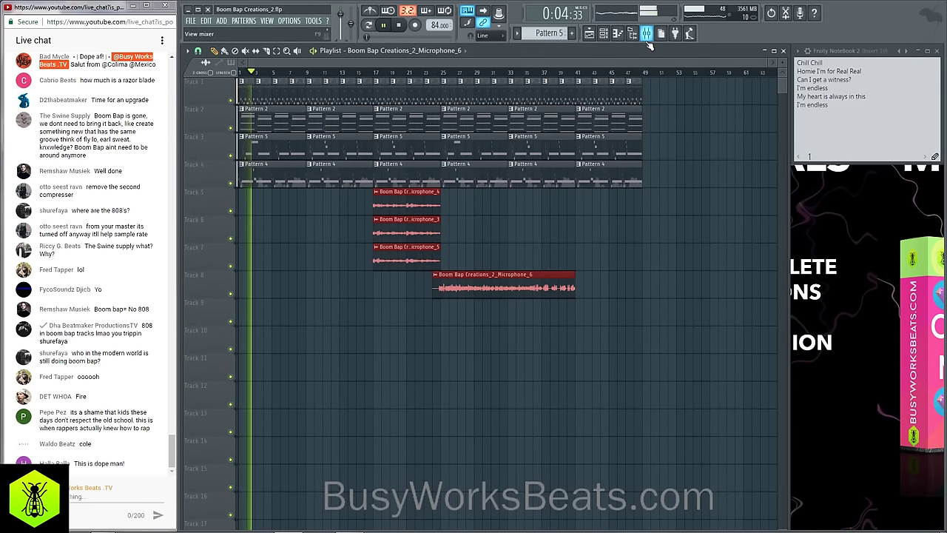
Close the Fruity Notebook 2, playlist, Trilian and channel rack windows and play the song.
click(937, 51)
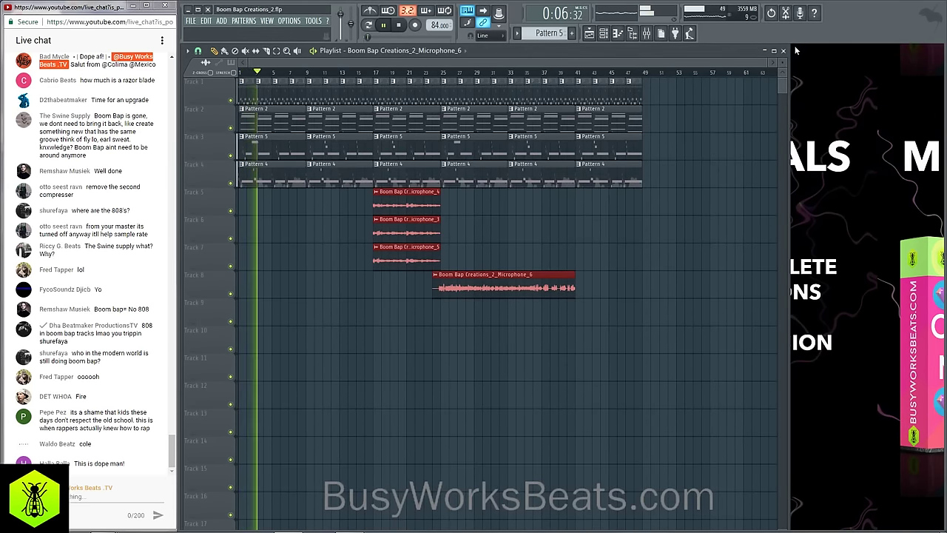
click(783, 50)
click(788, 61)
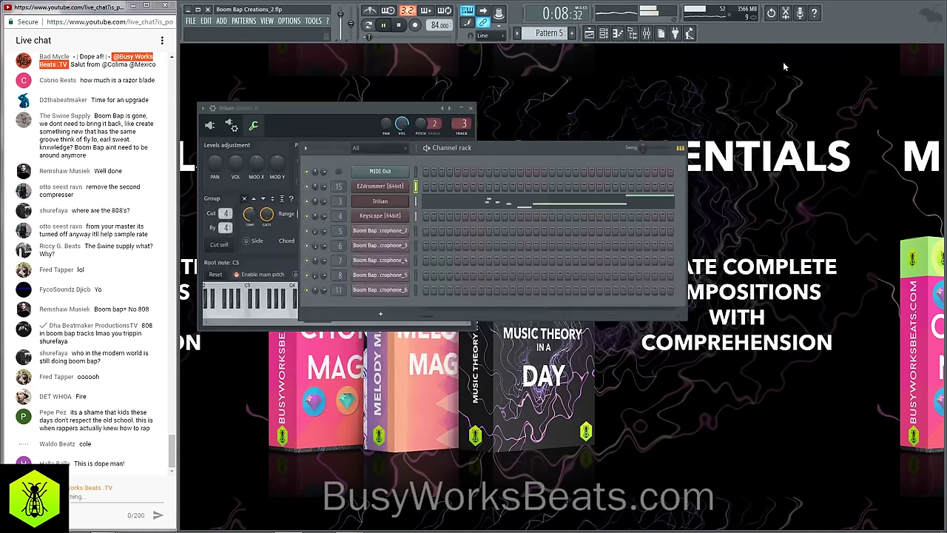
click(612, 43)
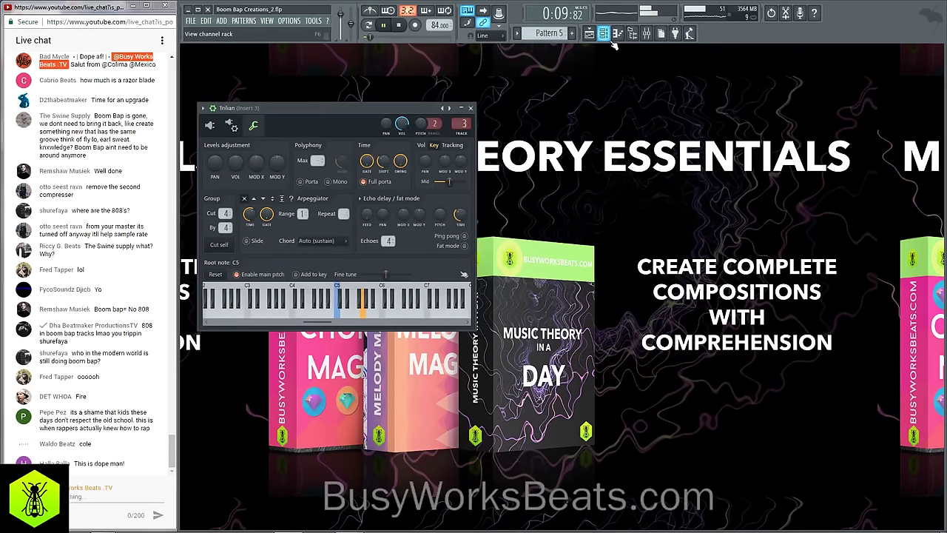
click(471, 108)
click(604, 34)
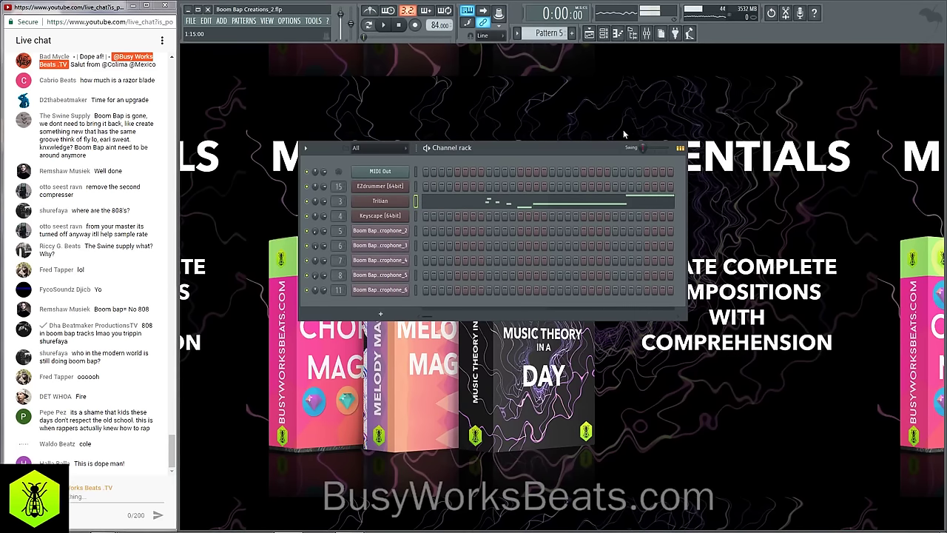
click(602, 34)
key(space)
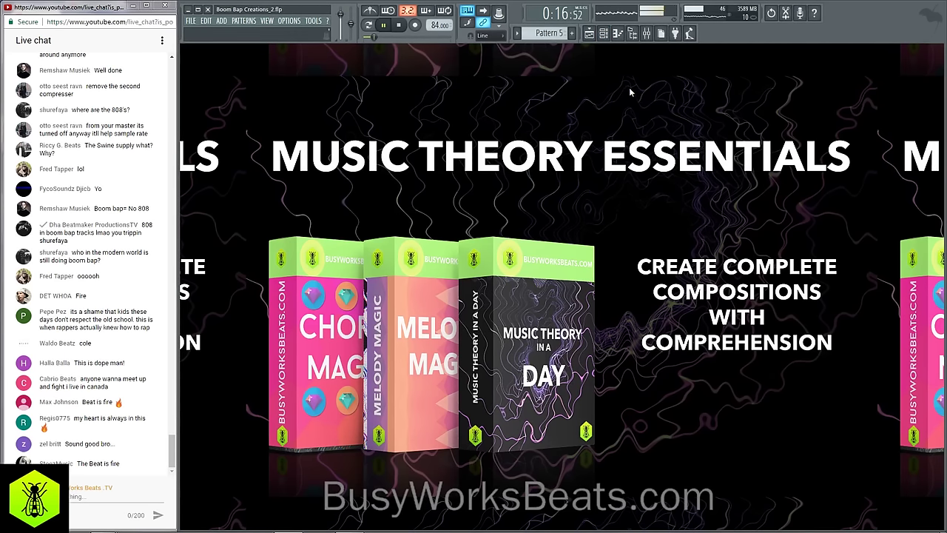
Remove the iZotope Ozone 7 Dynamics effect from slot 2 of the master mixer track.
click(647, 35)
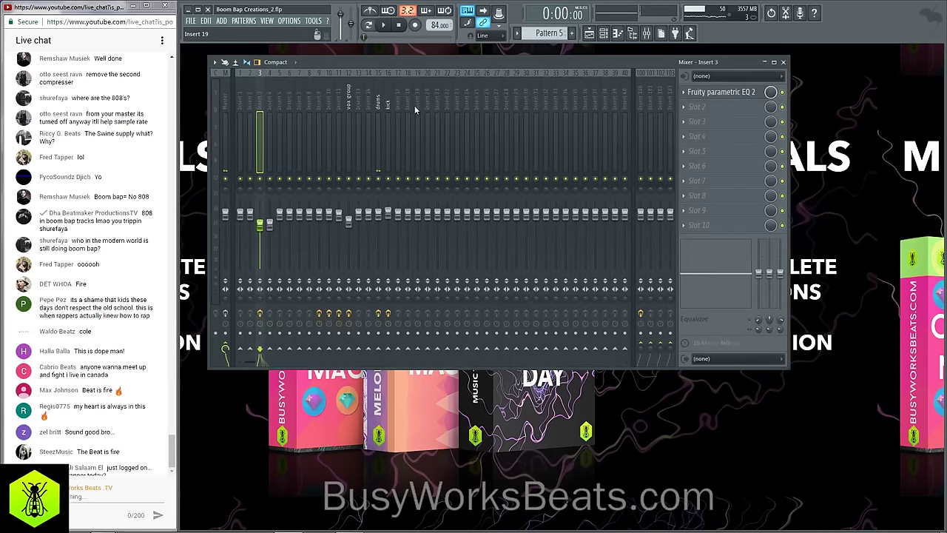
click(684, 108)
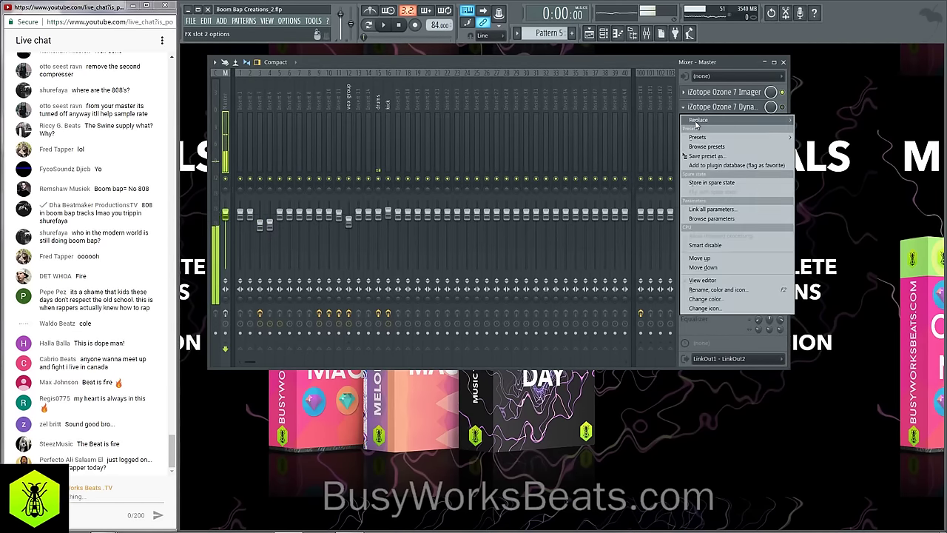
mouse_move(696, 122)
click(388, 31)
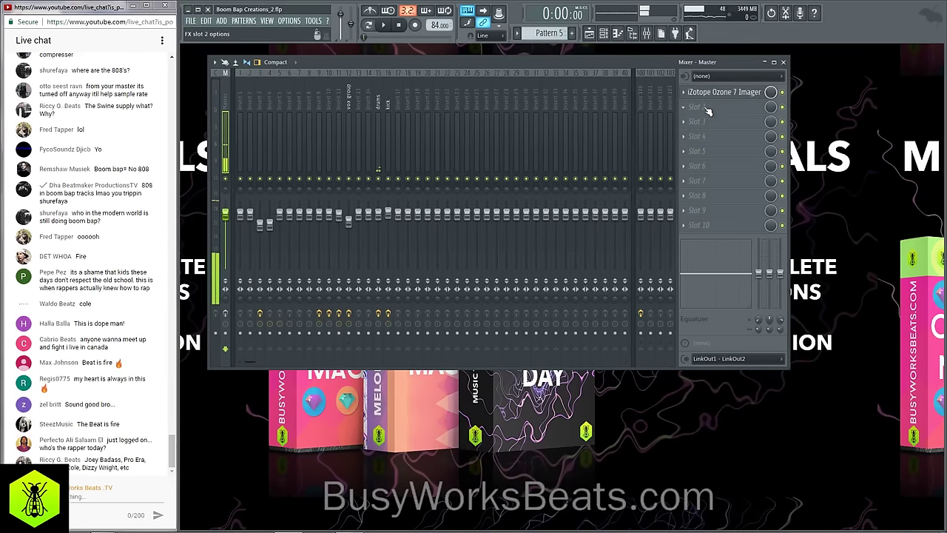
Play the song and review the effect chains on Insert 100, drums, the lower-numbered inserts and the master track.
key(space)
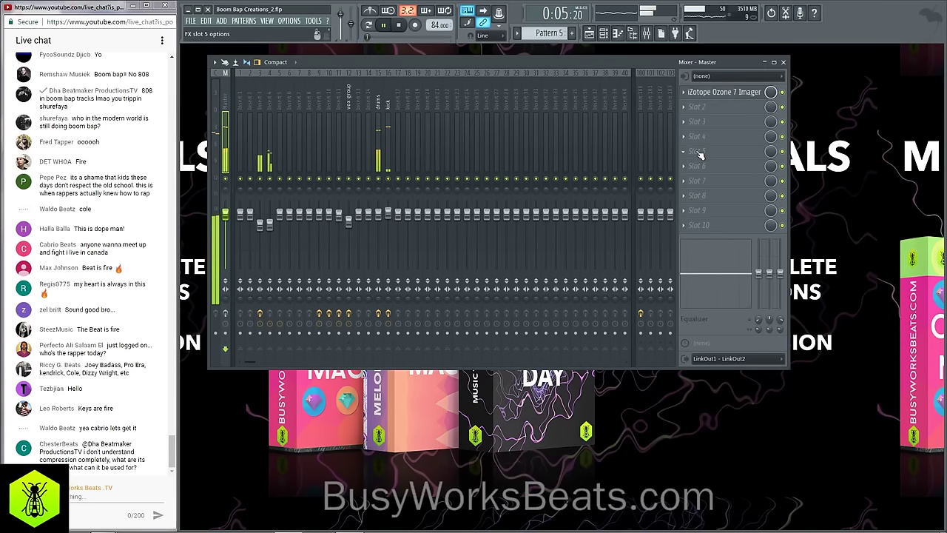
click(637, 104)
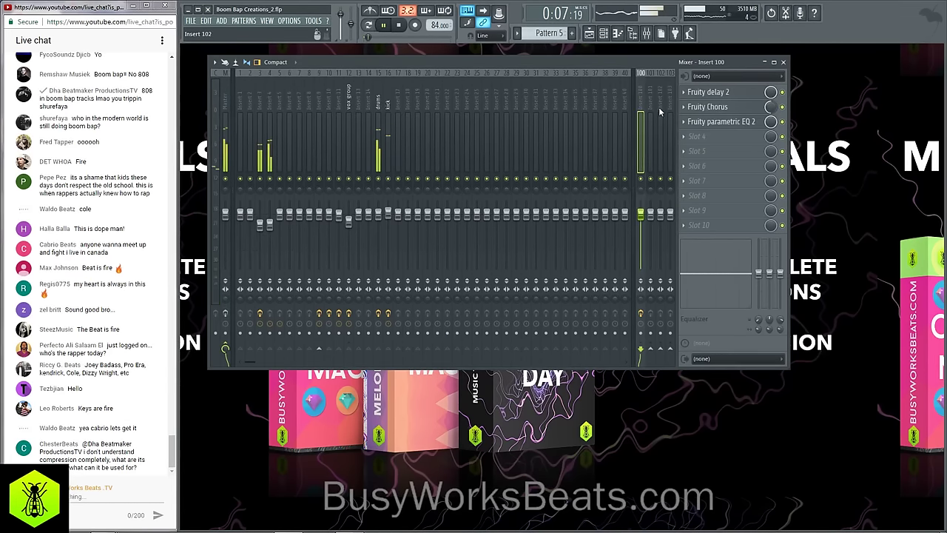
click(535, 107)
click(377, 108)
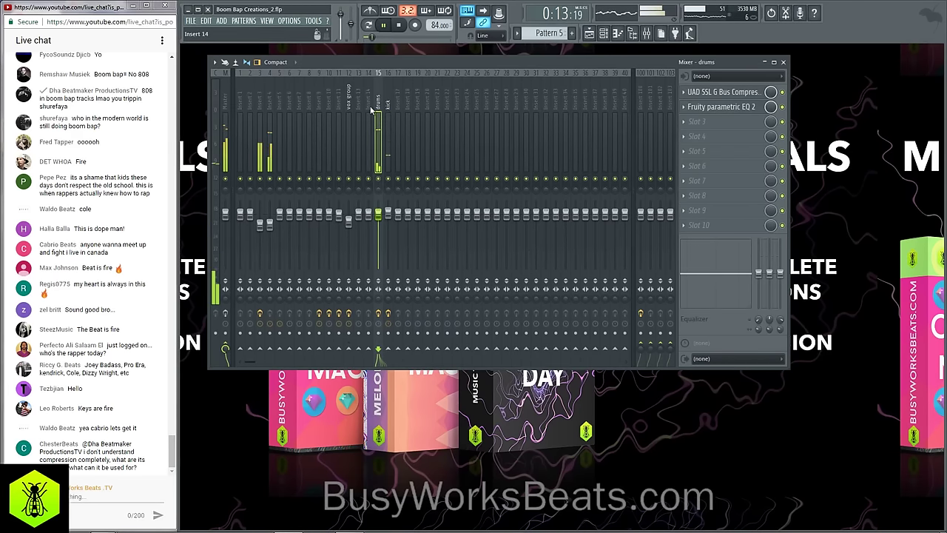
drag(371, 109, 248, 103)
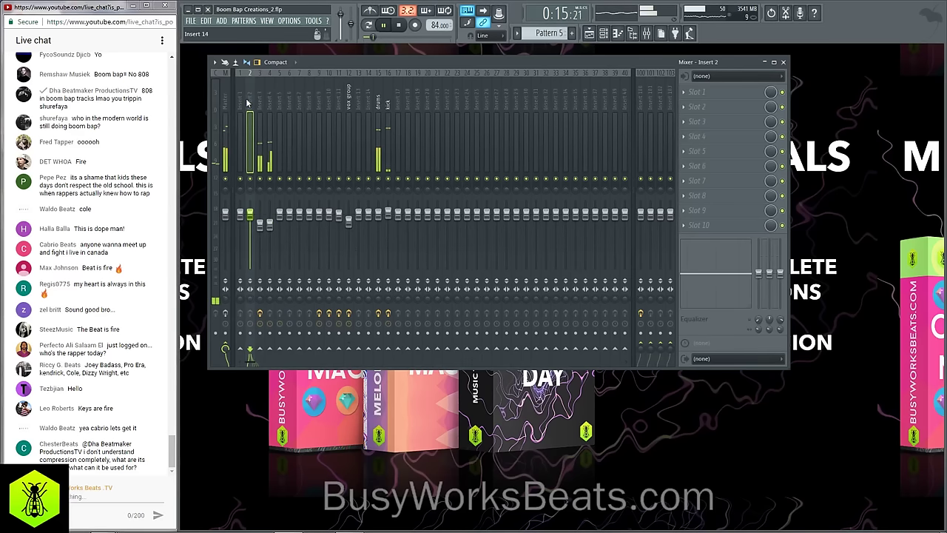
click(379, 111)
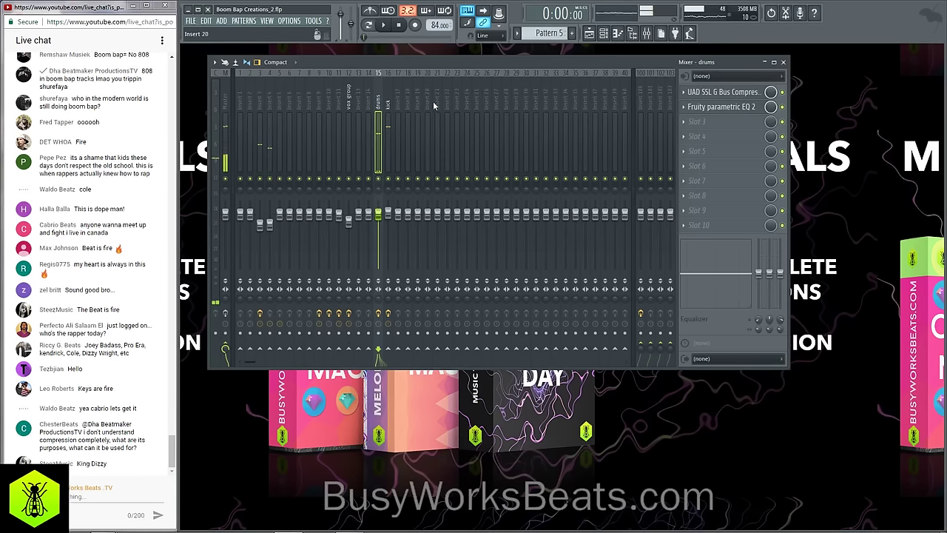
drag(361, 102, 225, 105)
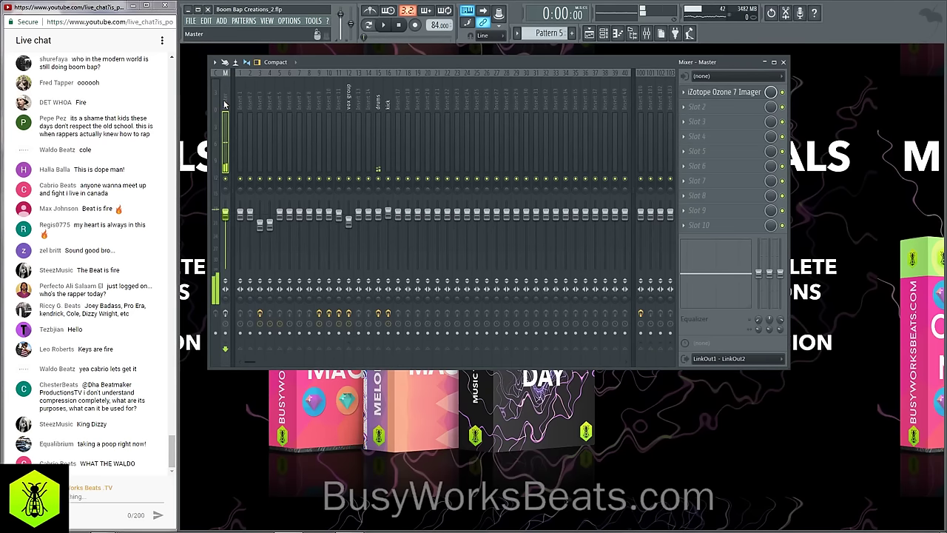
Enable the master track's effects, remove iZotope Ozone 7 Imager from slot 1, and close the mixer.
click(229, 313)
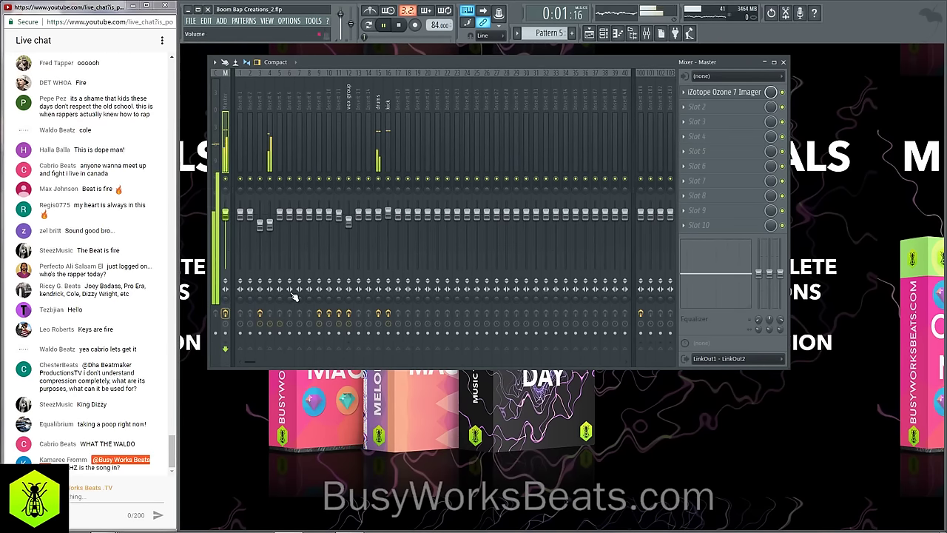
click(684, 94)
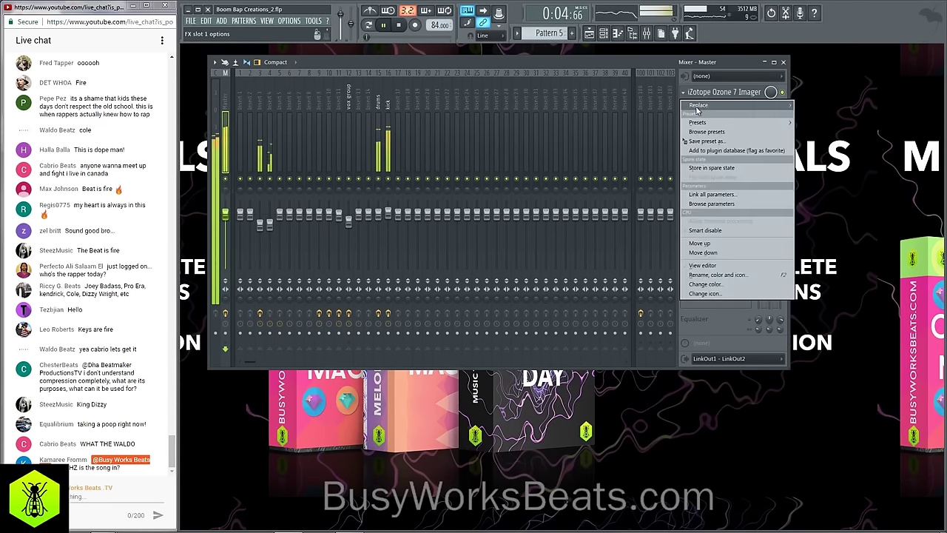
mouse_move(699, 106)
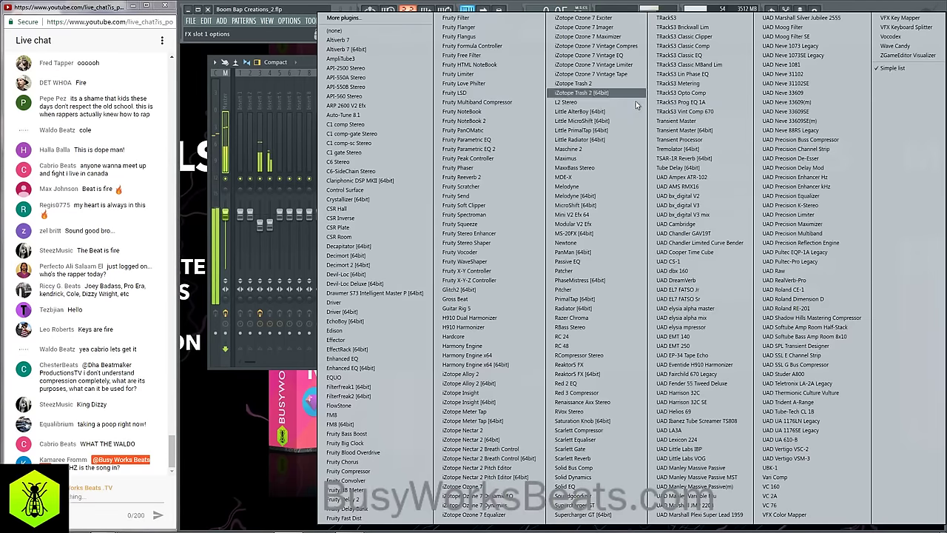
click(372, 33)
click(785, 62)
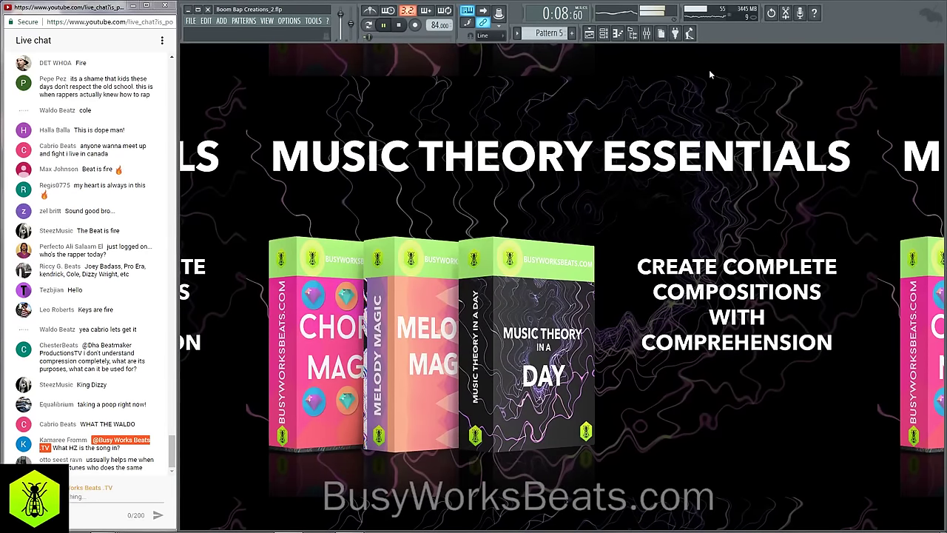
Move the four microphone clips in the playlist so the first three start at bar 25, and maximize the playlist.
click(589, 33)
drag(597, 324, 456, 197)
ctrl+click(585, 218)
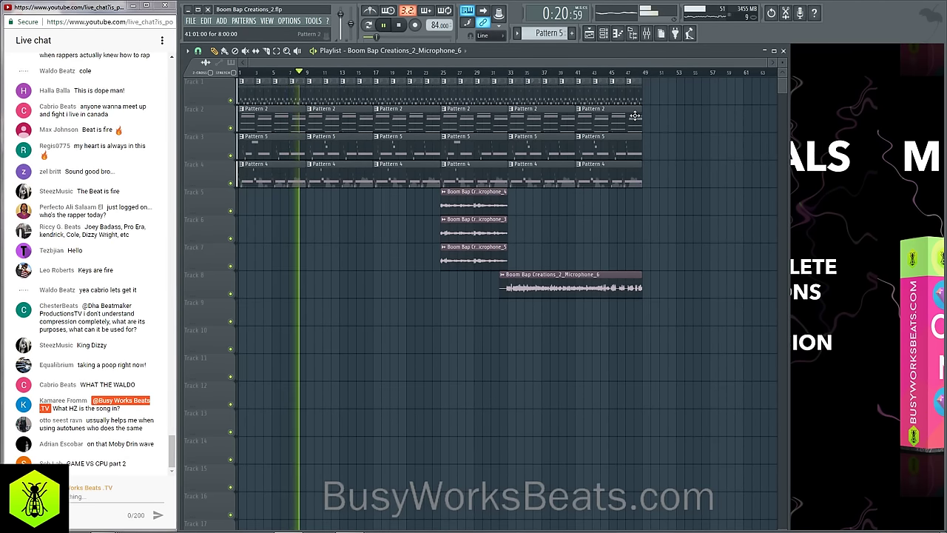
click(773, 50)
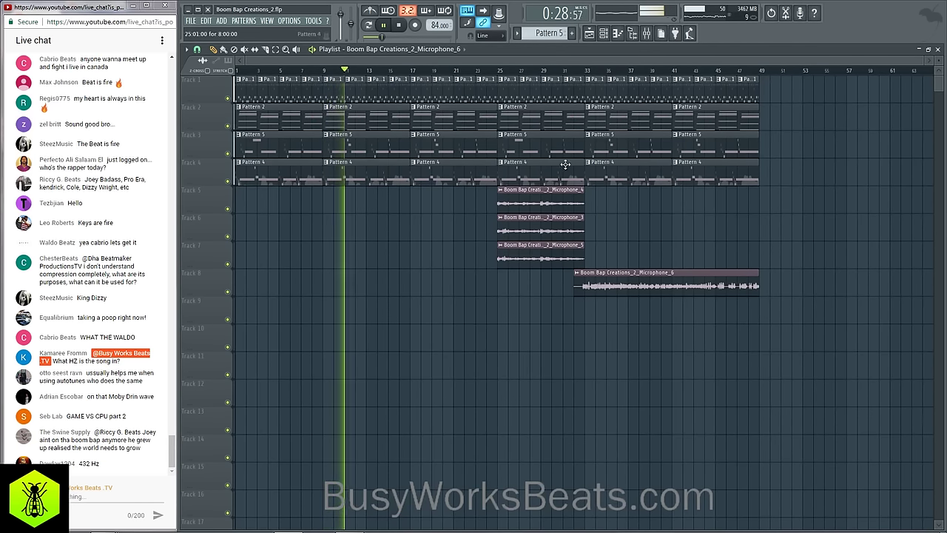
Send the live chat message "thank you all for joining and helping to answer questions I missed".
click(93, 493)
text(thank you all for j)
text(oining and helping)
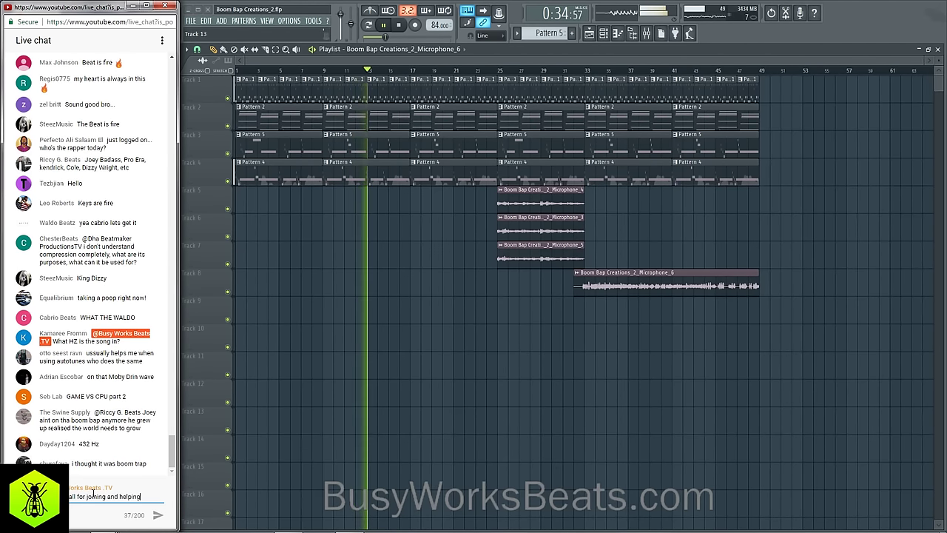
text( to make suggest)
text(ions I missed)
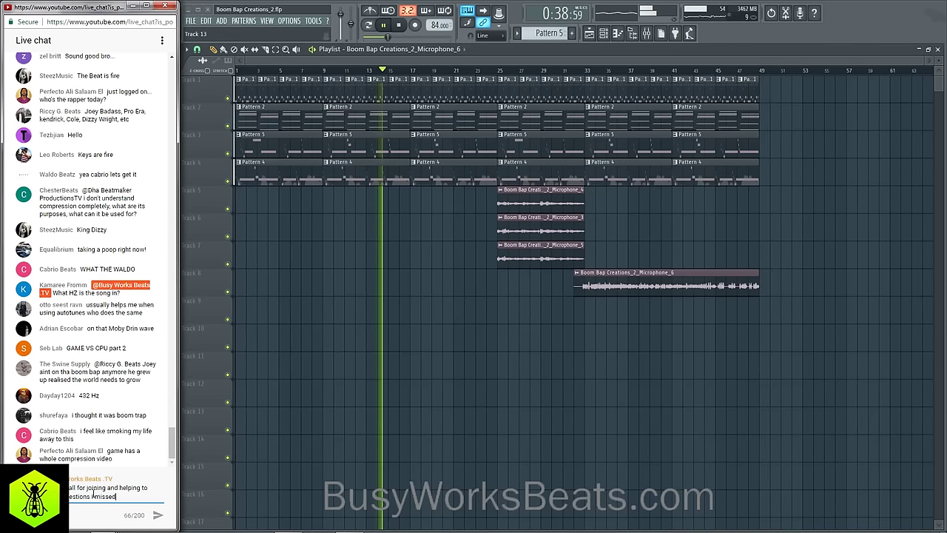
key(Return)
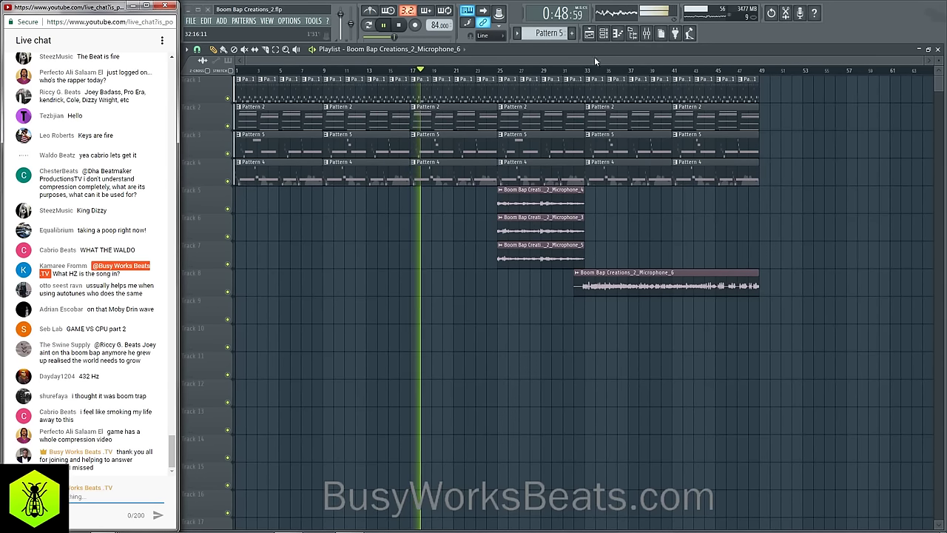
Lower the velocity of all Keyscape notes in Pattern 4 and return to the playlist.
click(618, 32)
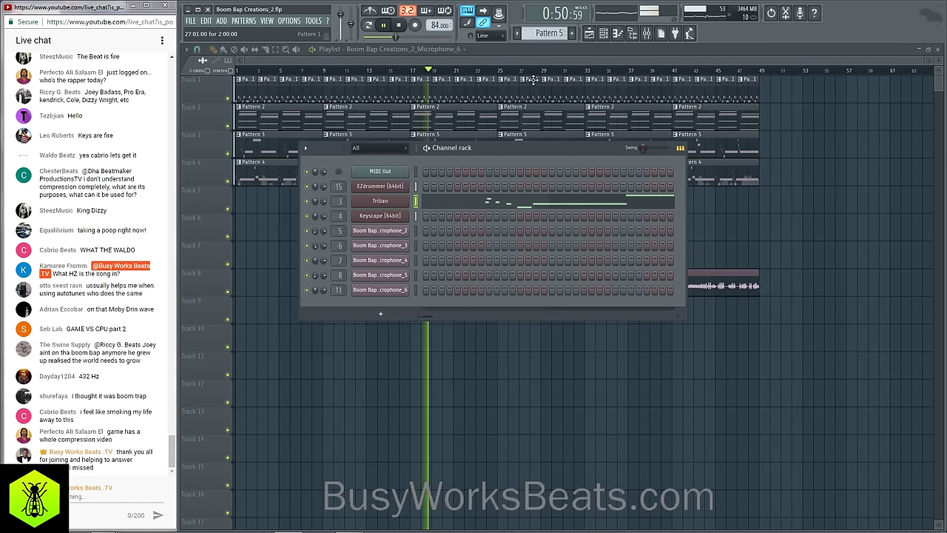
scroll(551, 33, up, 1)
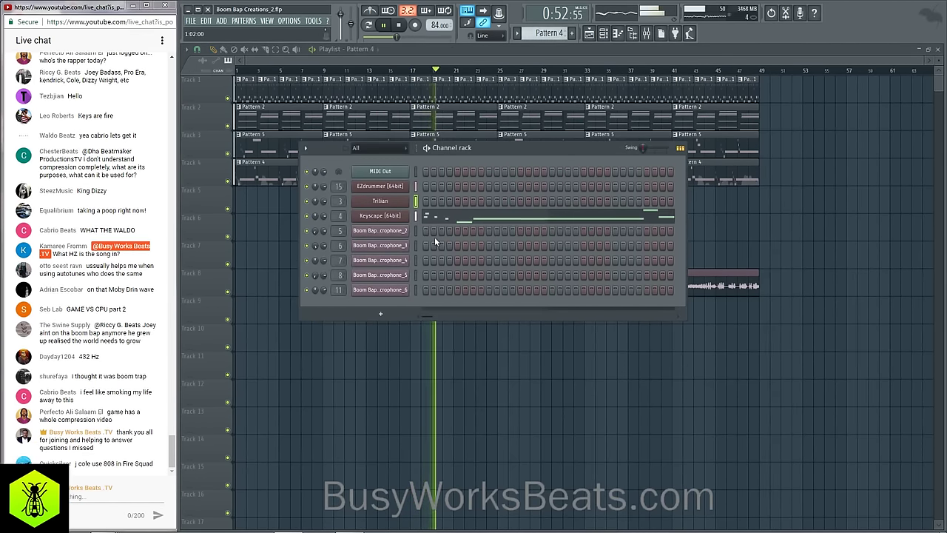
click(441, 216)
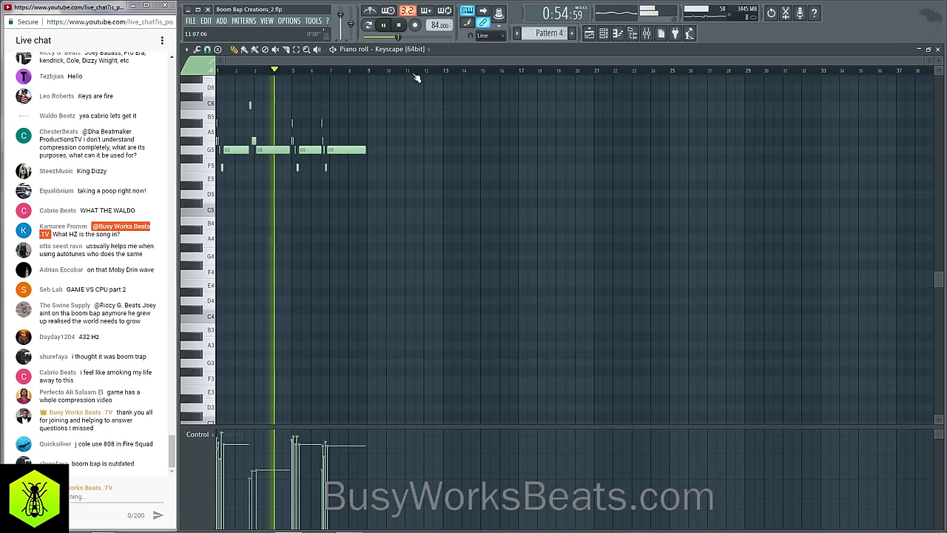
key(ctrl+a)
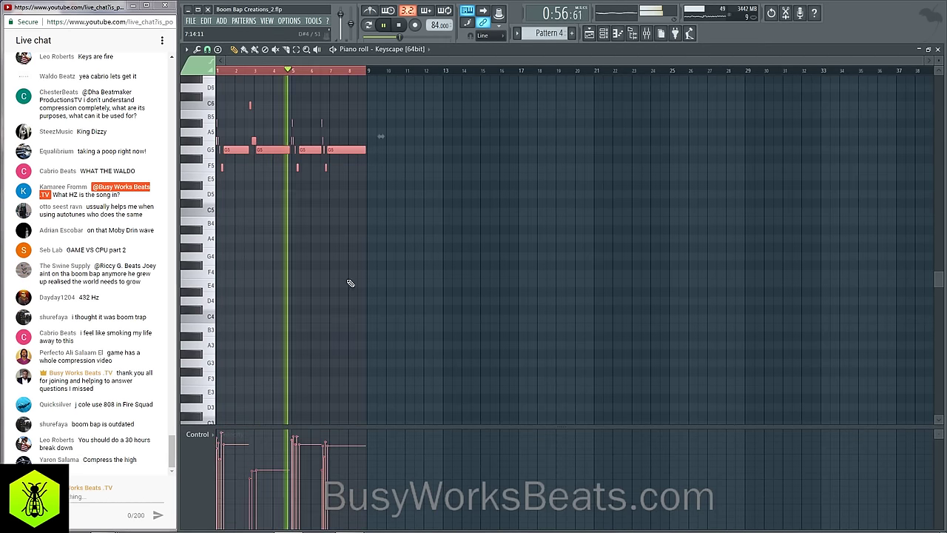
double_click(344, 150)
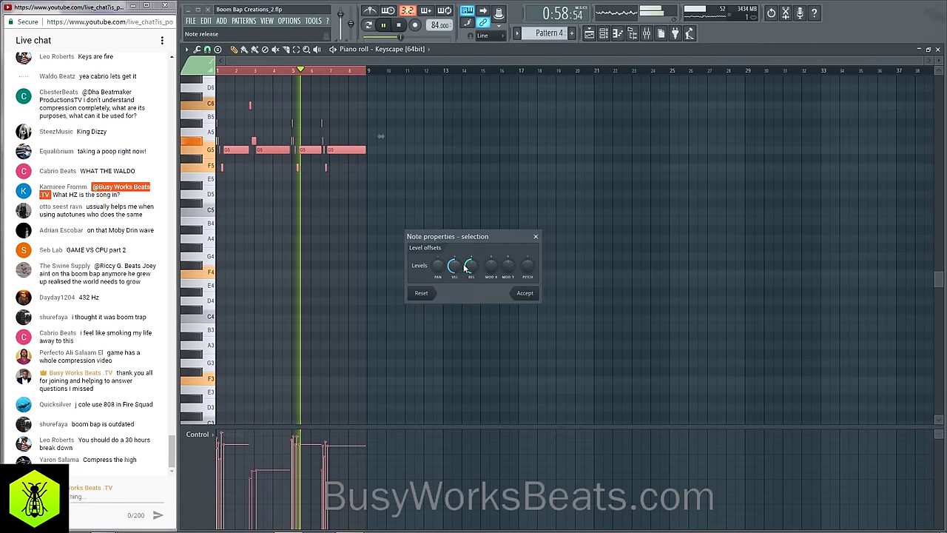
click(525, 293)
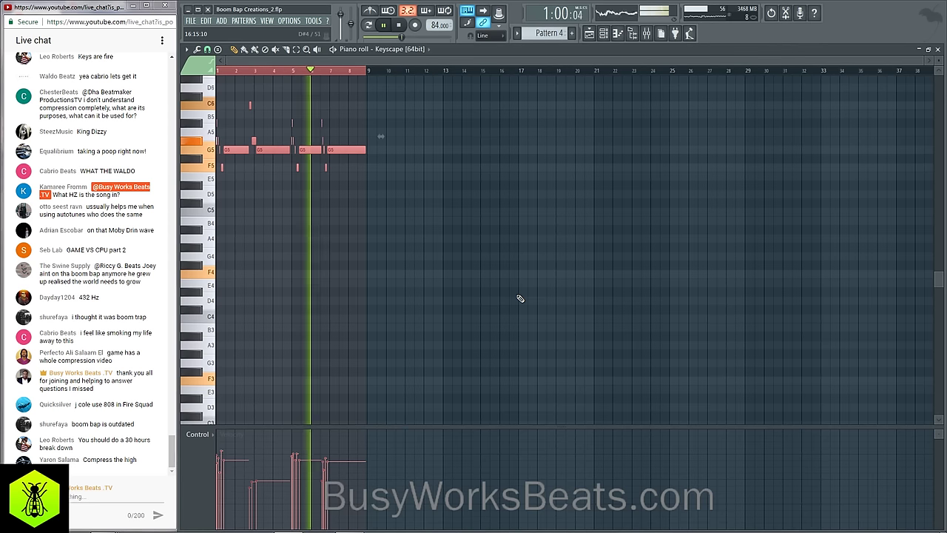
click(938, 49)
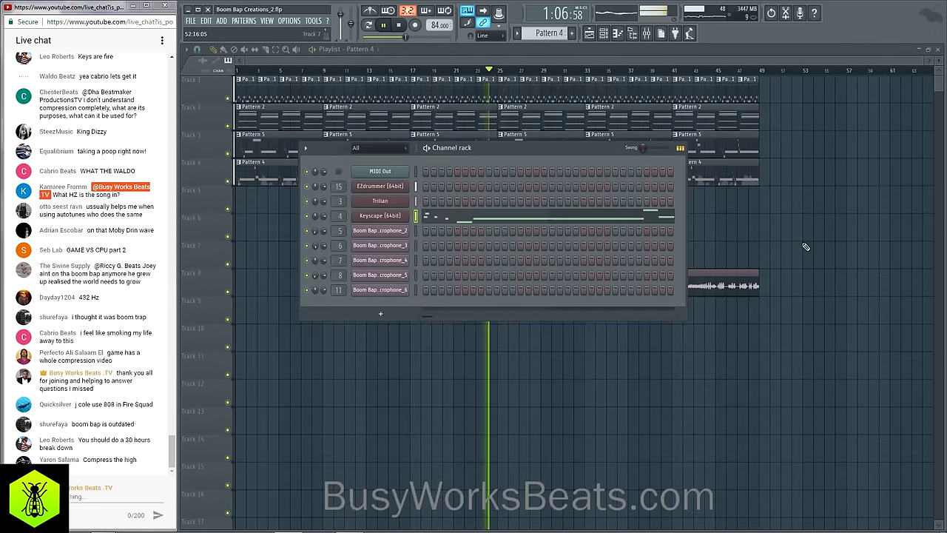
key(F6)
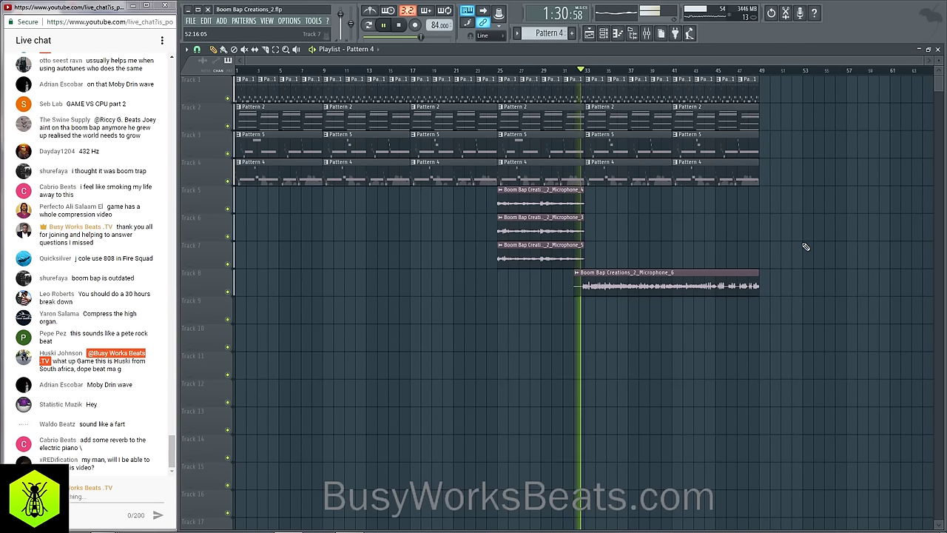
Send the live chat messages "replay will be posted to Y" and "YT" in reply to the question about rewatching the video.
click(94, 495)
text(yes it will be)
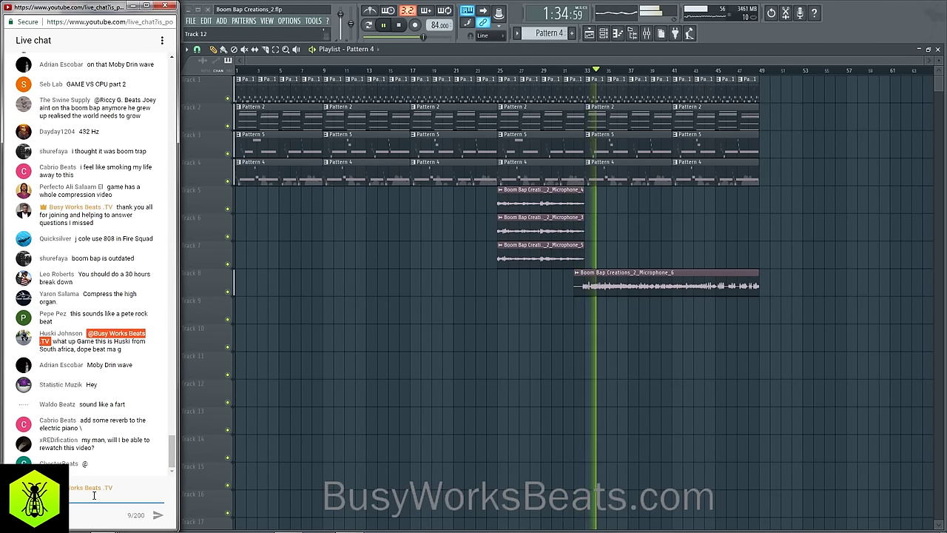
text( posted to Y)
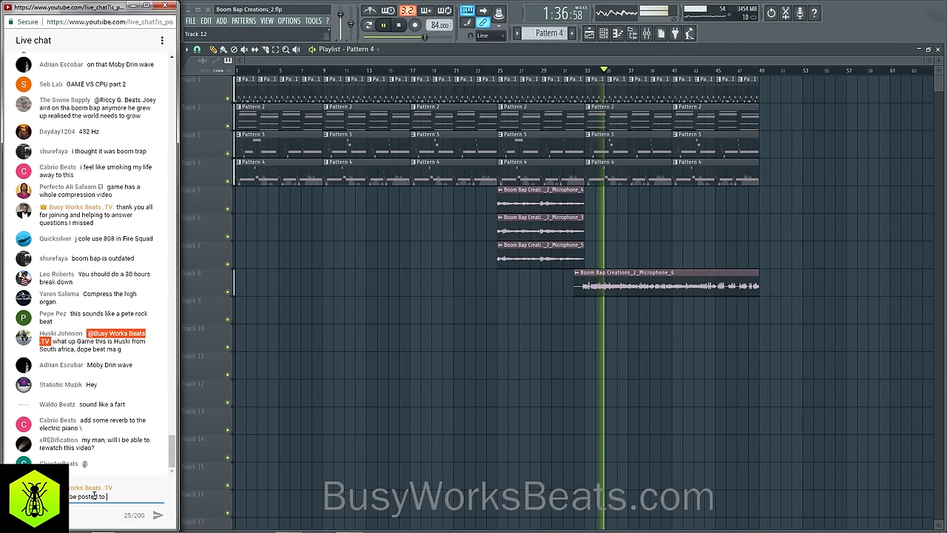
key(Return)
text(YT)
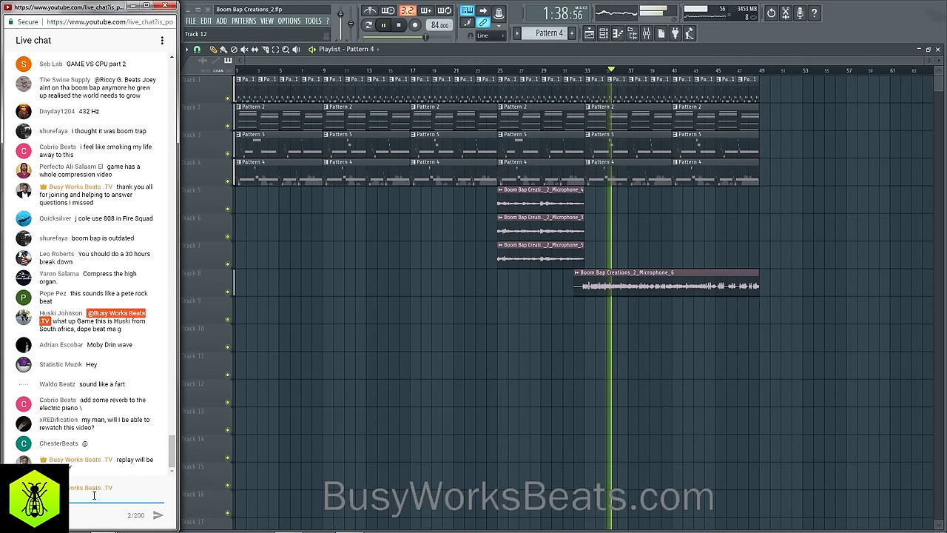
key(Return)
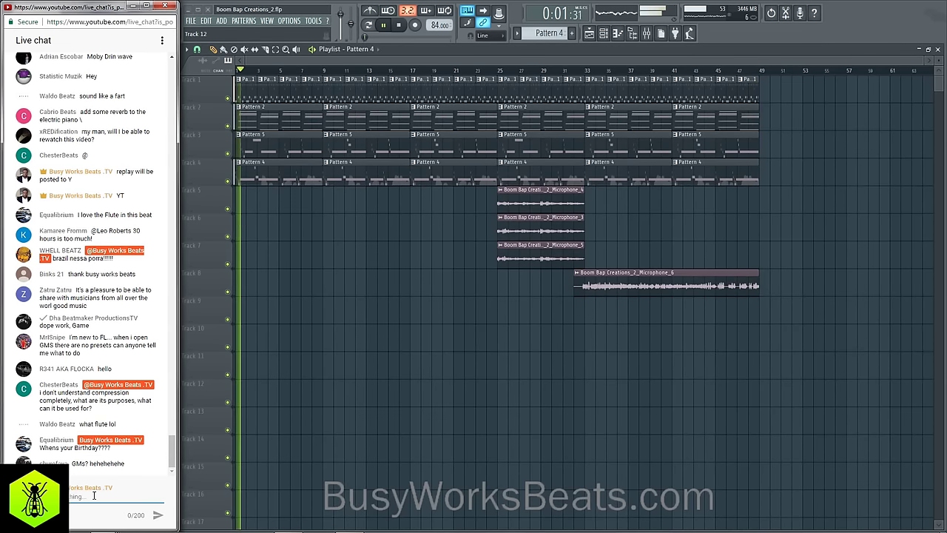
text(thanks for)
key(Return)
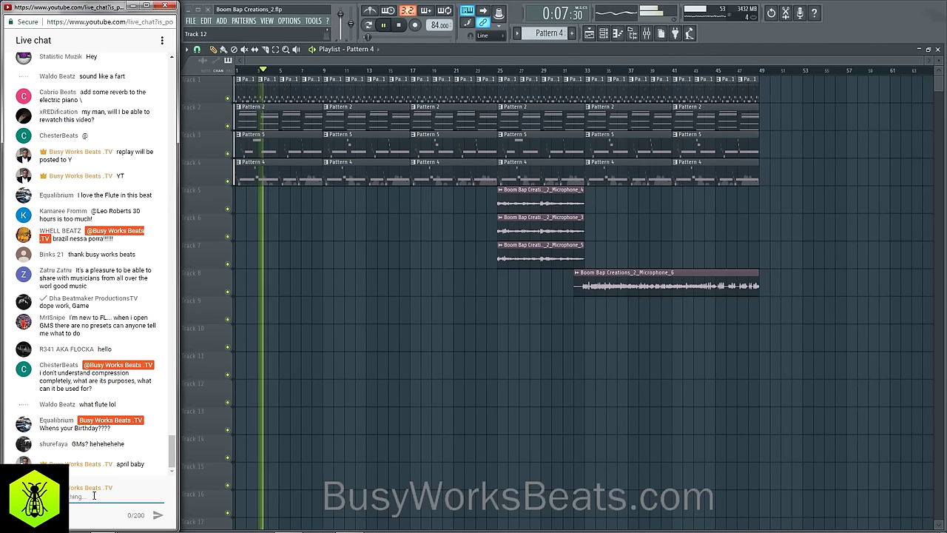
text(izot)
text(ope ozon)
text( at htt)
text(p://busyworksb)
text(eats.com)
text(/mixingacade)
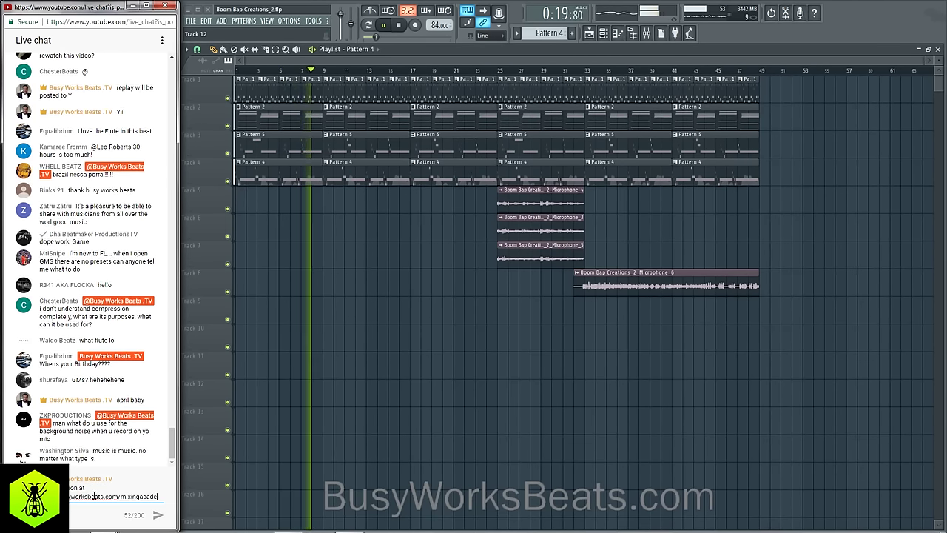
key(Return)
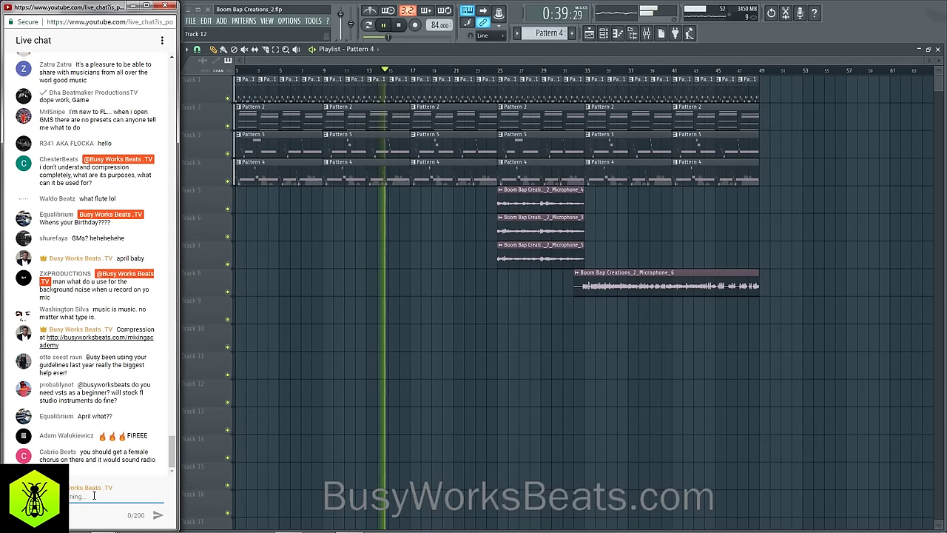
Send the live chat messages "stock fl plugins are very limited" and "female indeed".
text(april 9th)
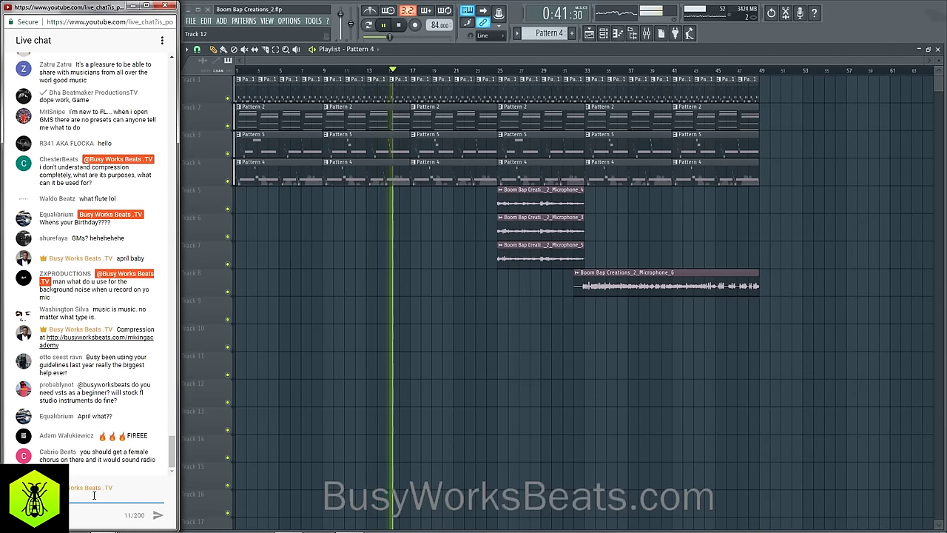
text( ns ar)
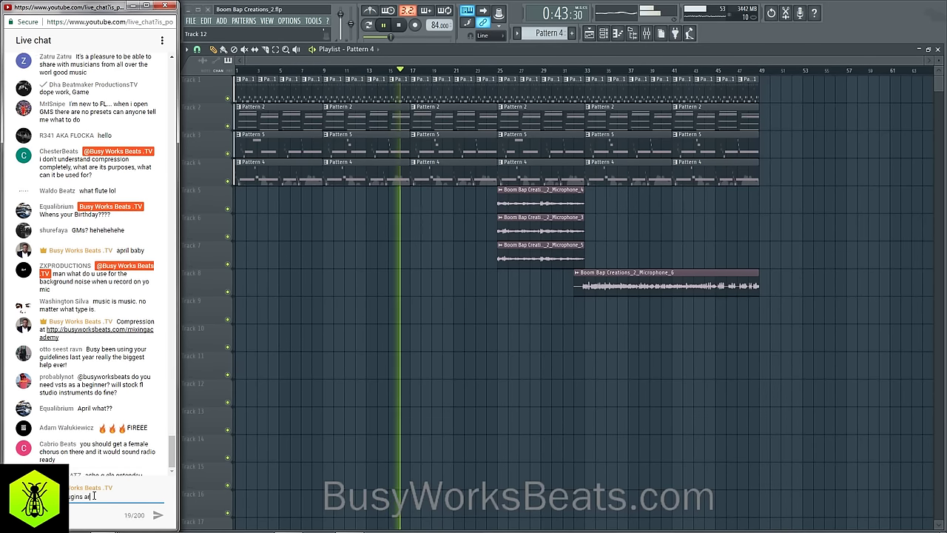
text(e very limited)
key(Return)
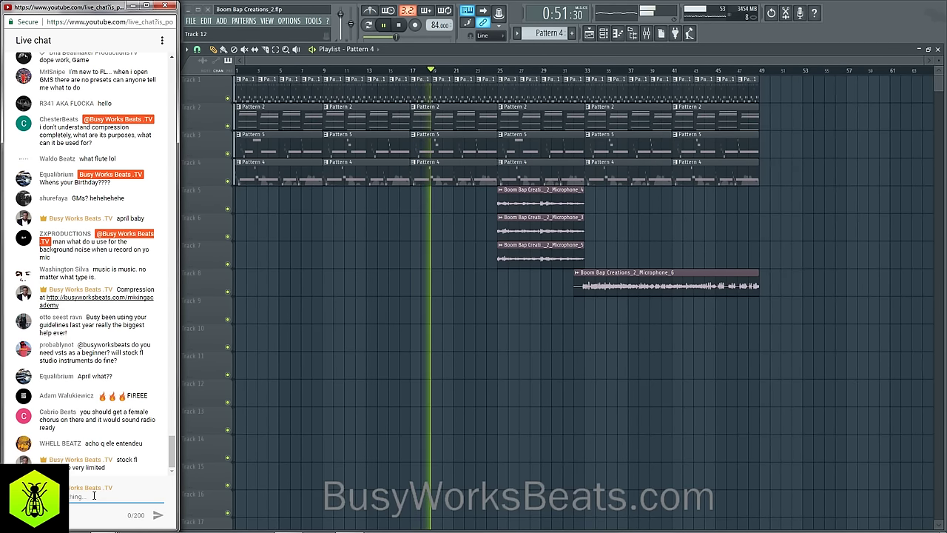
text(iemale indeed)
key(Return)
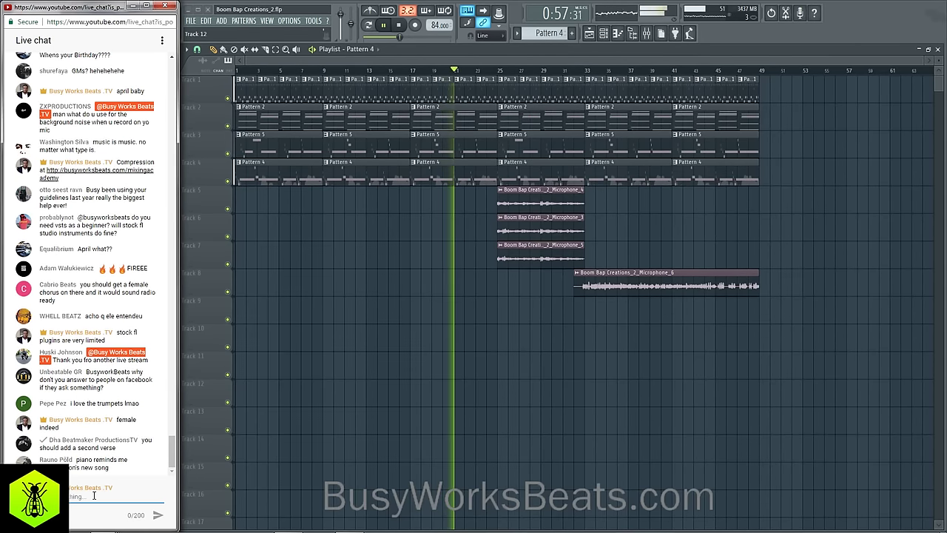
text(facebook)
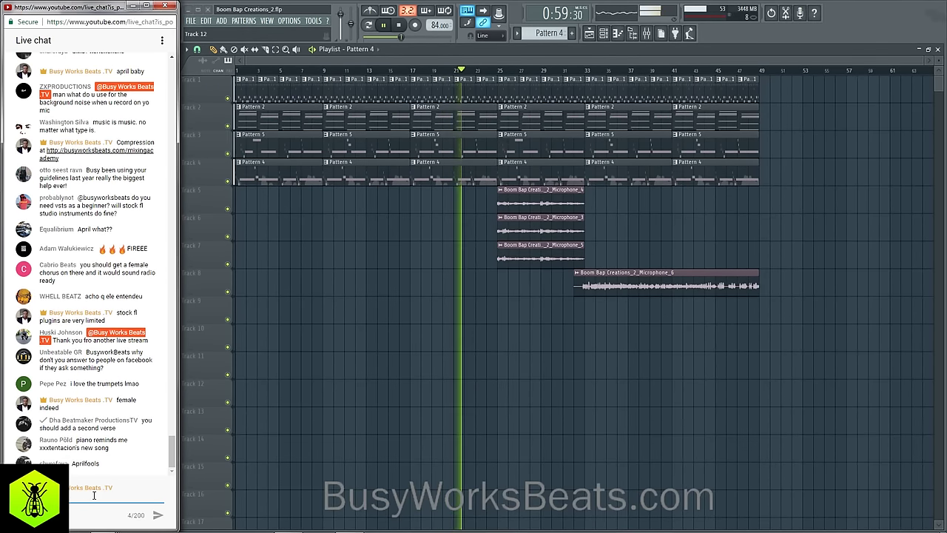
text( messages)
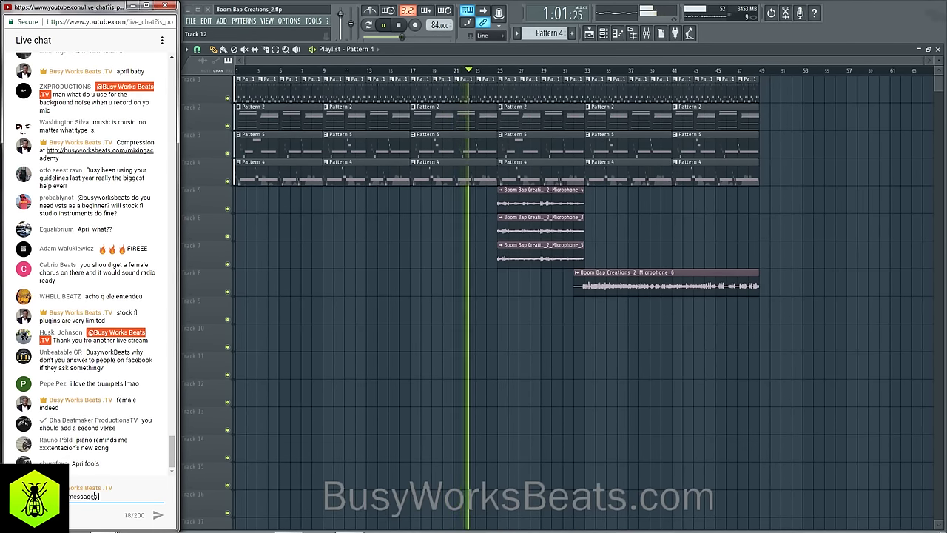
text( get forware)
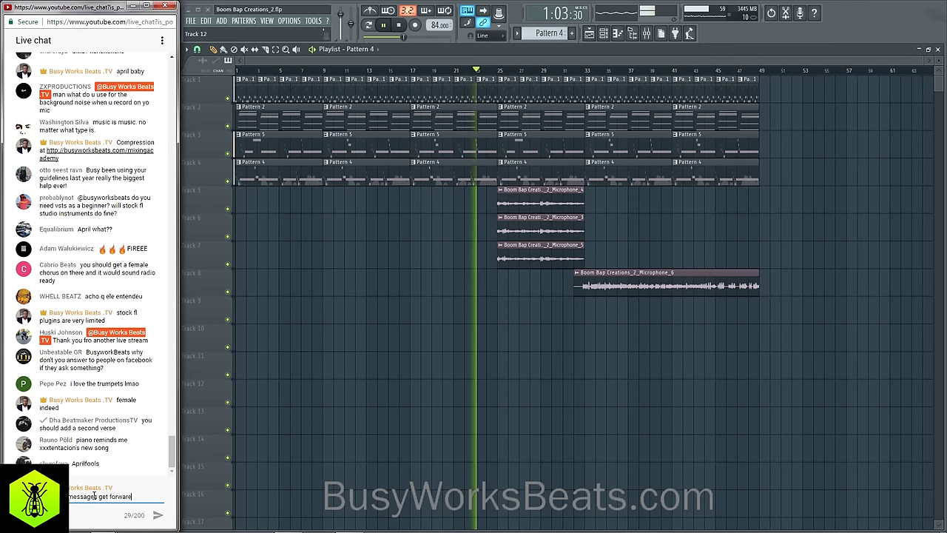
key(BackSpace)
text(ded to)
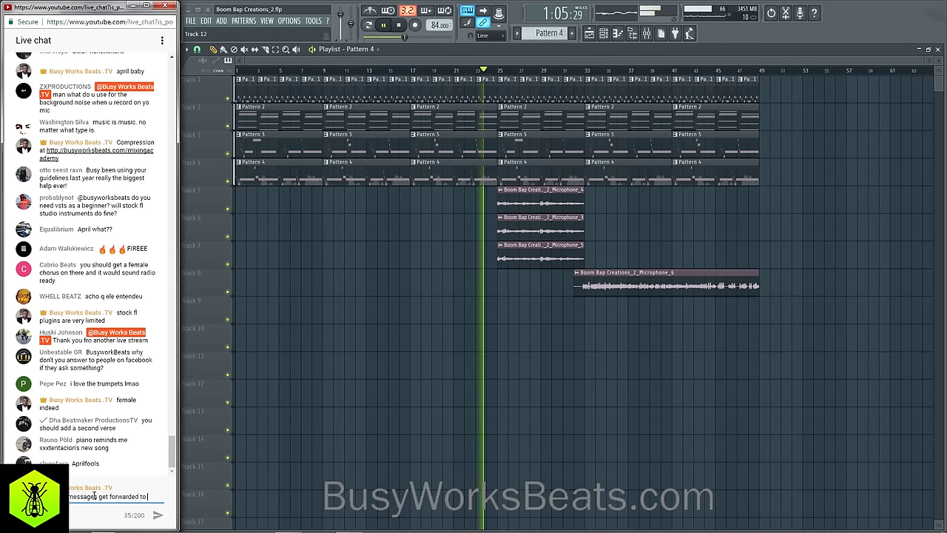
text( h)
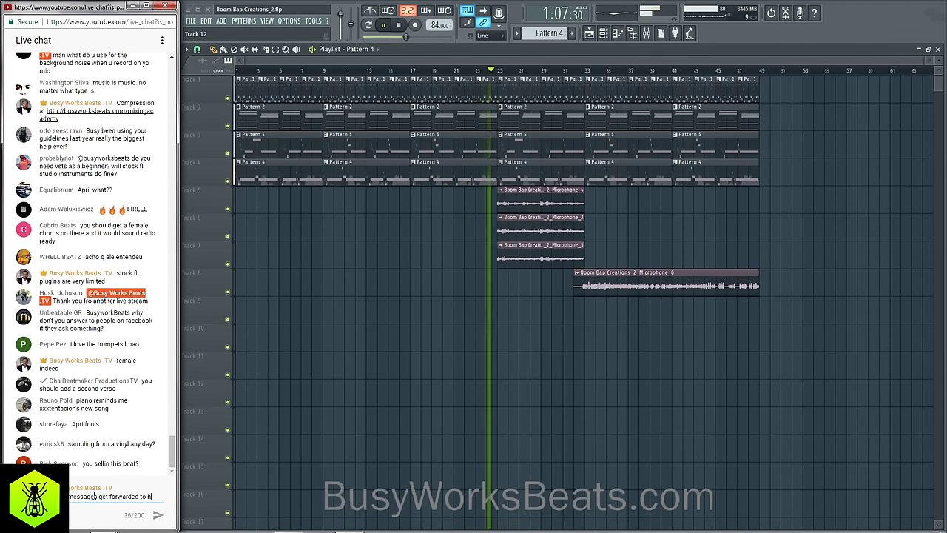
text(ttp://busywo)
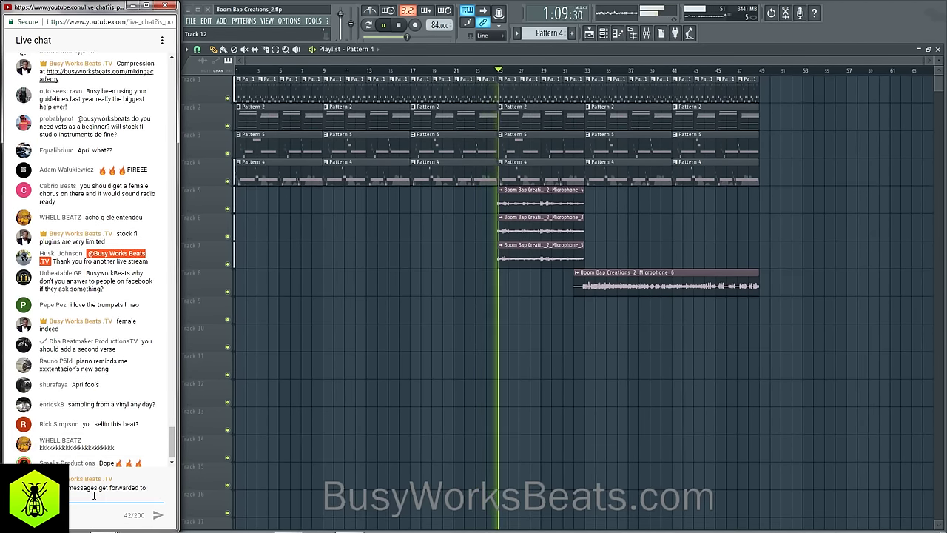
text(rksbeats.c)
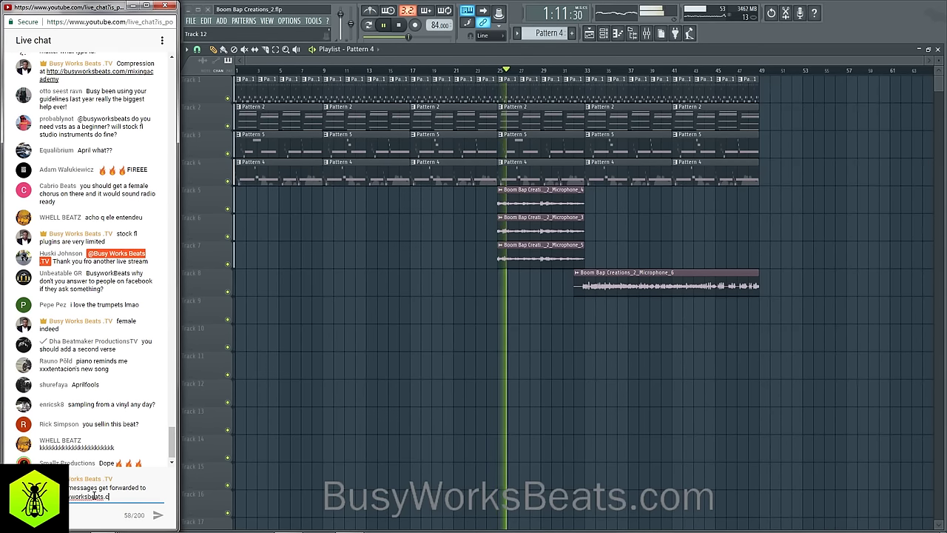
text(om/ssupport)
key(Return)
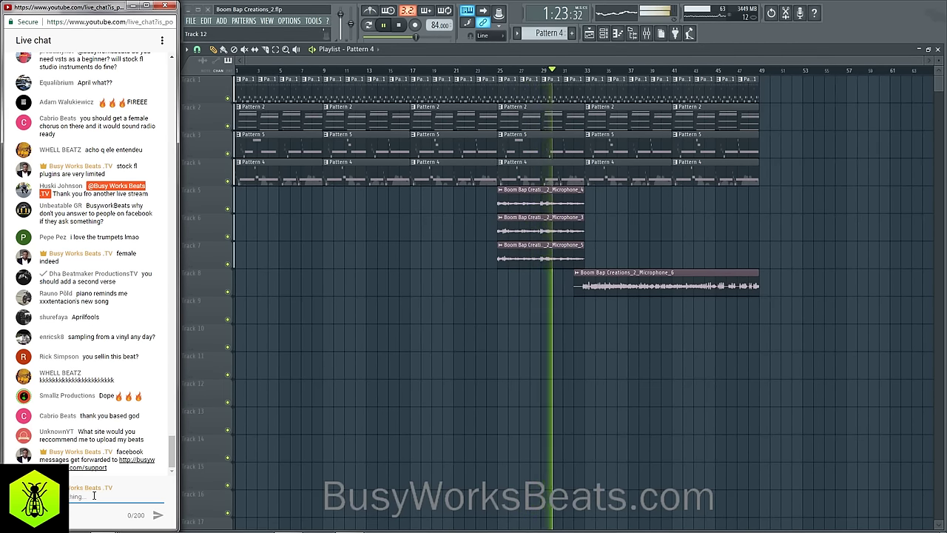
text(airbitsample on YT)
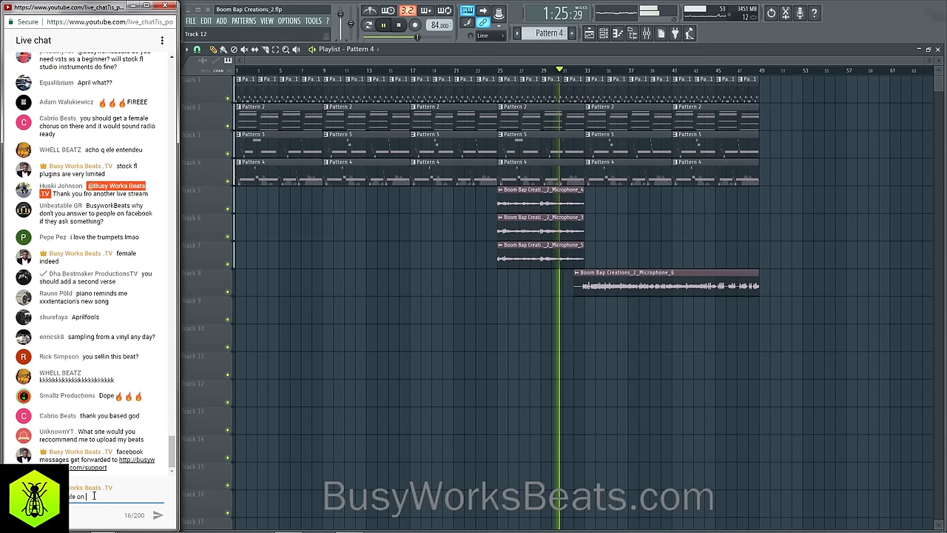
key(Return)
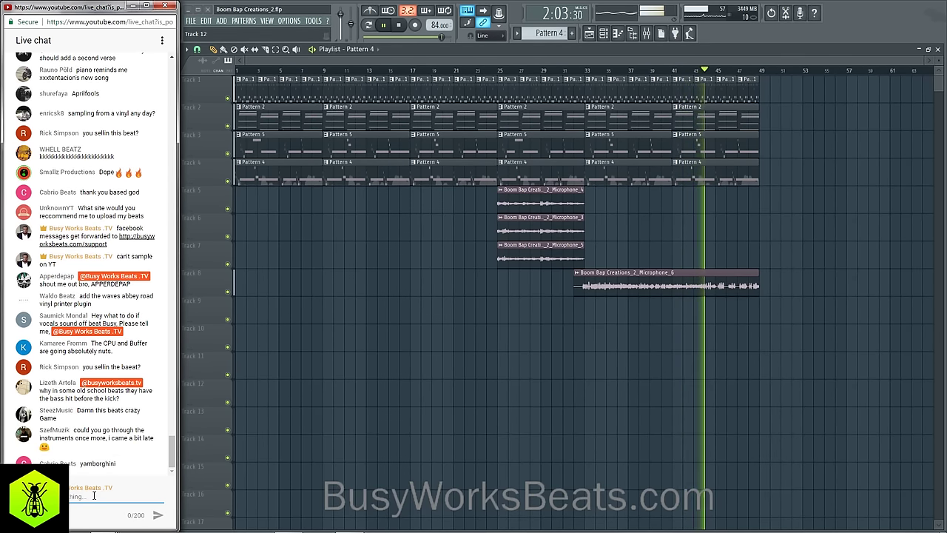
Send the live chat message "Offset the vocals. Snap to grid none, then shift right or left to nudge".
text(it will be)
key(BackSpace)
key(BackSpace)
key(BackSpace)
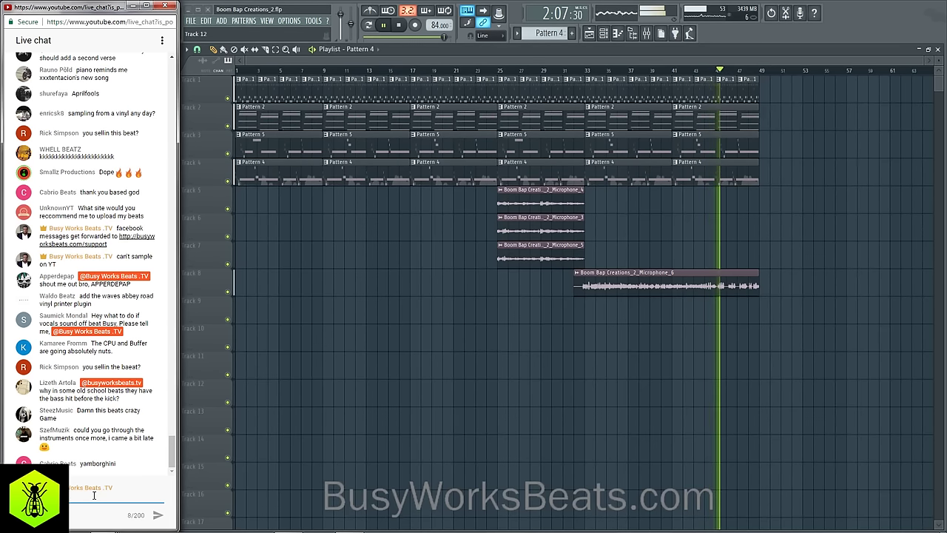
text(will be)
key(BackSpace)
key(BackSpace)
key(BackSpace)
key(BackSpace)
key(BackSpace)
key(BackSpace)
key(BackSpace)
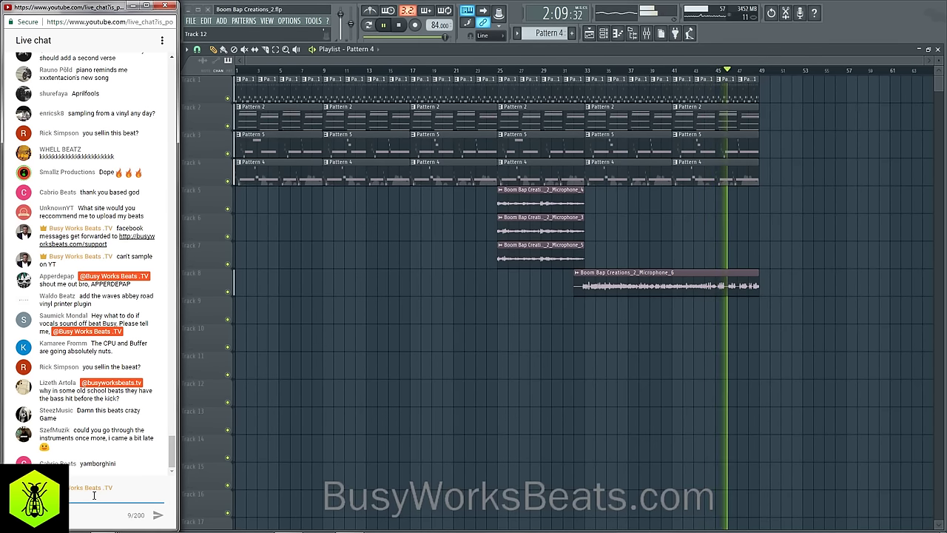
text(ll be vocals. Snap to g)
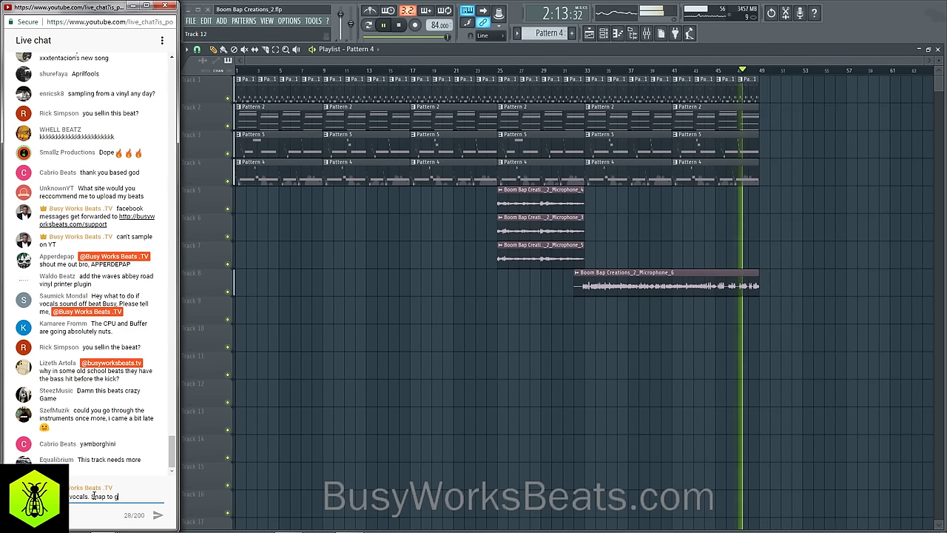
text(rid none, then )
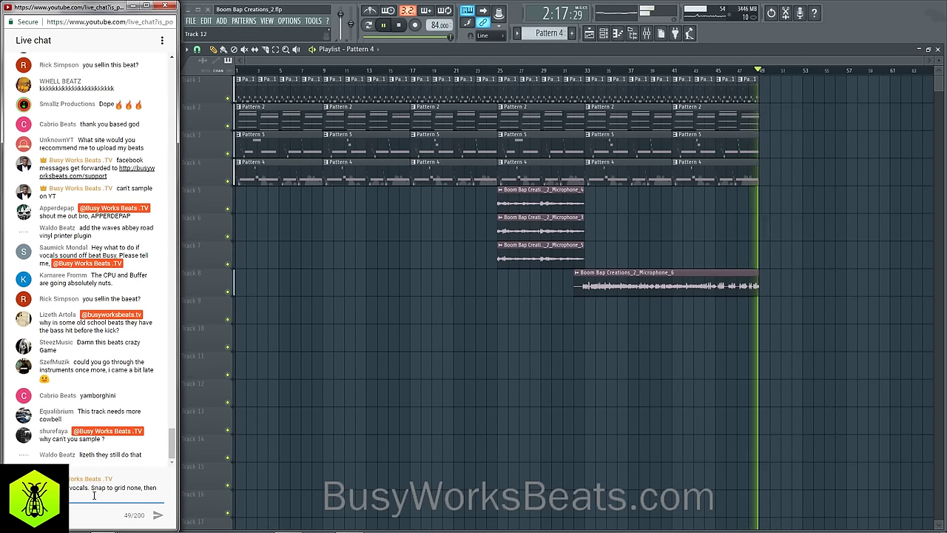
text(t or left to nud)
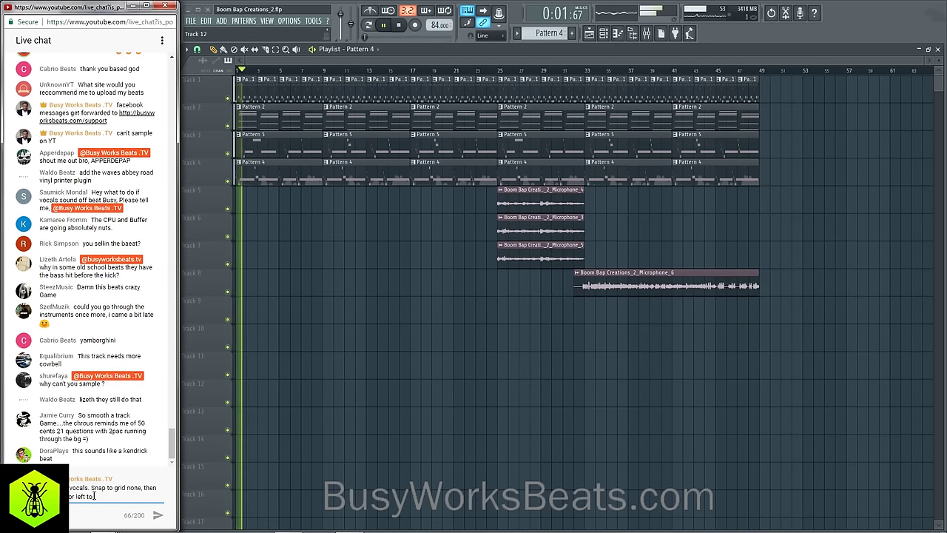
text(ge)
key(Return)
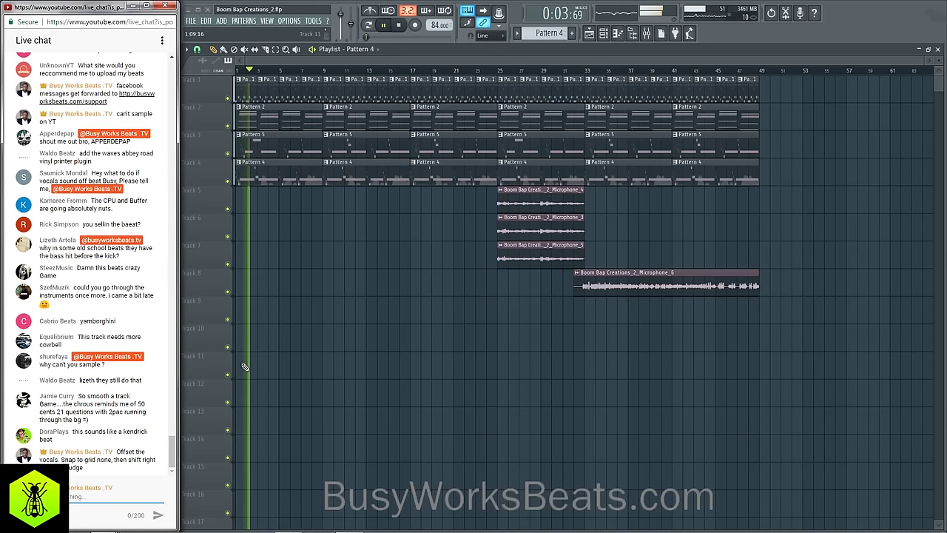
Stop playback and set the playlist's snap to none, with the microphone clips at bar 25 in view.
key(space)
scroll(251, 78, up, 5)
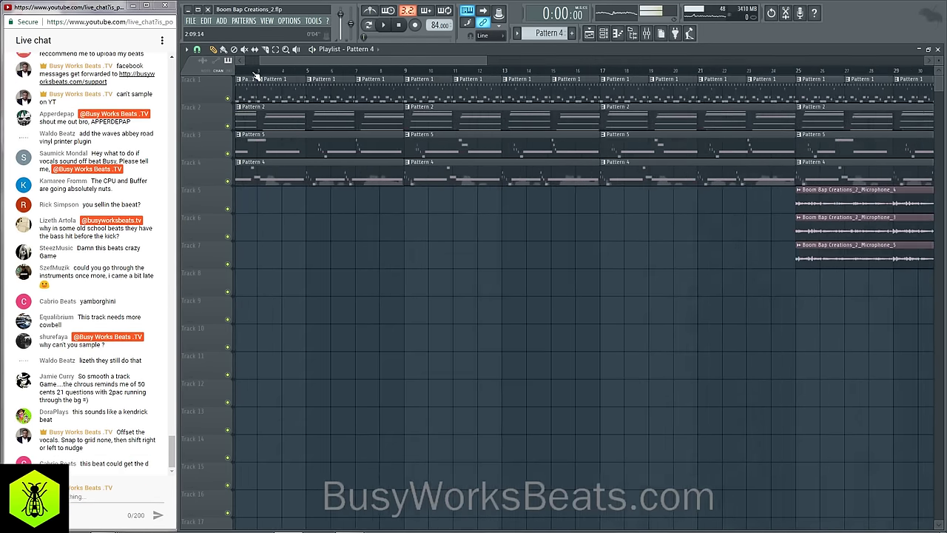
drag(247, 59, 485, 89)
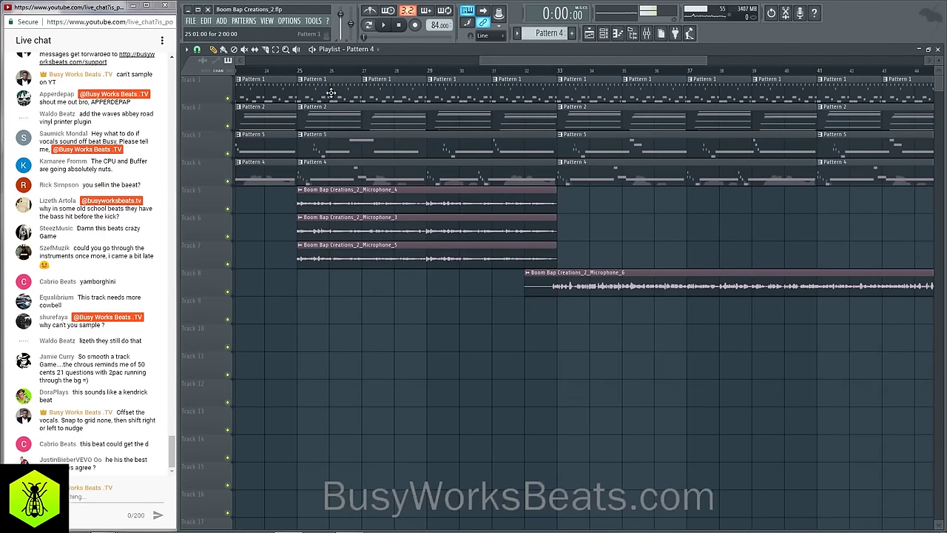
click(196, 48)
click(209, 96)
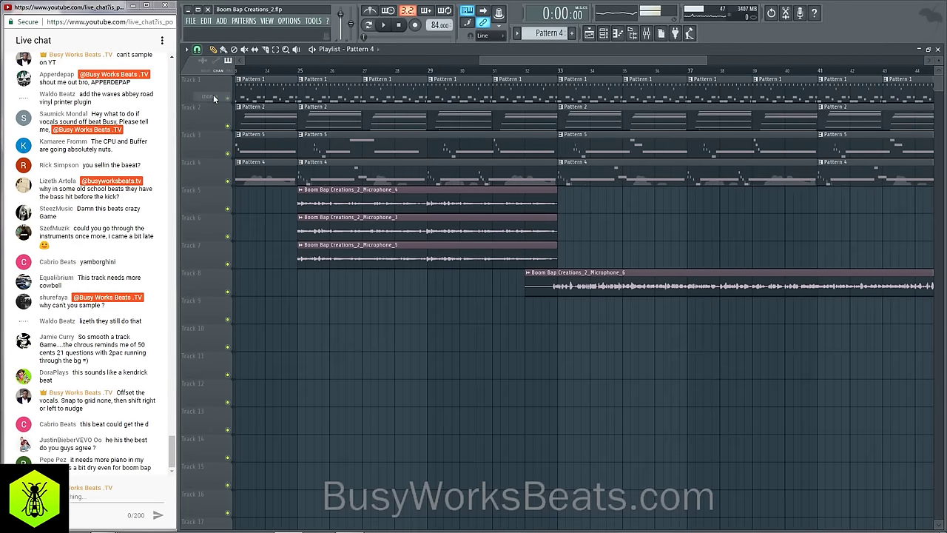
Try nudging the Boom Bap Creations_2_Microphone_4 clip slightly earlier at bar 25, undo the move and deselect the clip.
scroll(300, 194, up, 3)
click(299, 194)
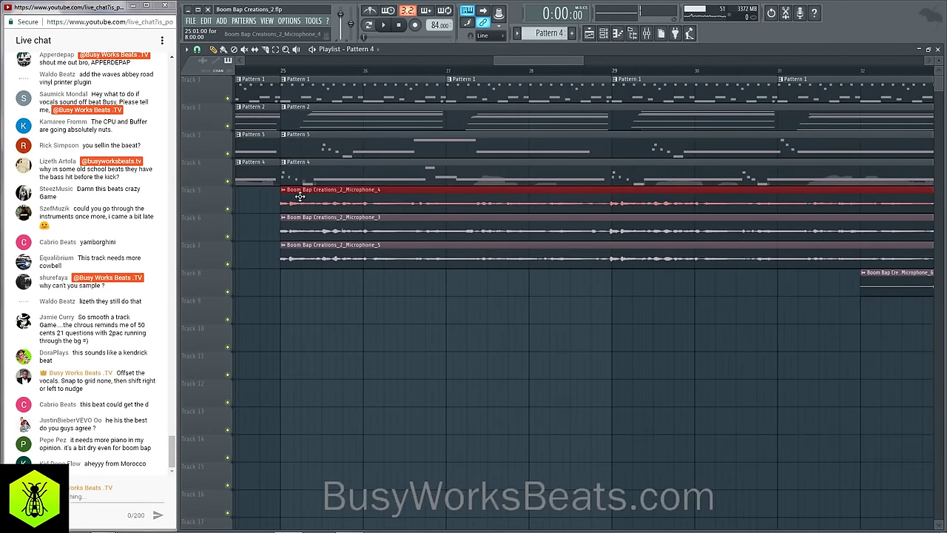
scroll(295, 74, up, 1)
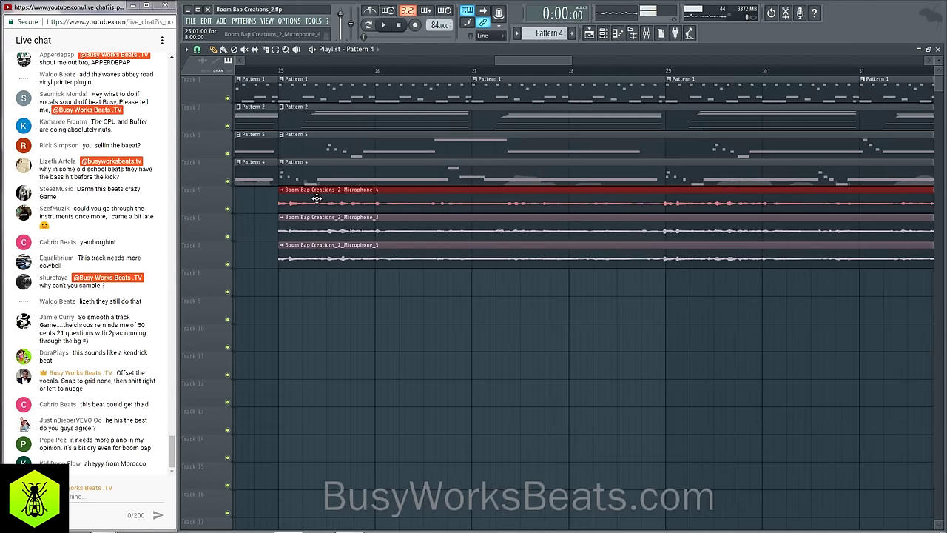
drag(318, 194, 315, 195)
key(ctrl+z)
click(294, 311)
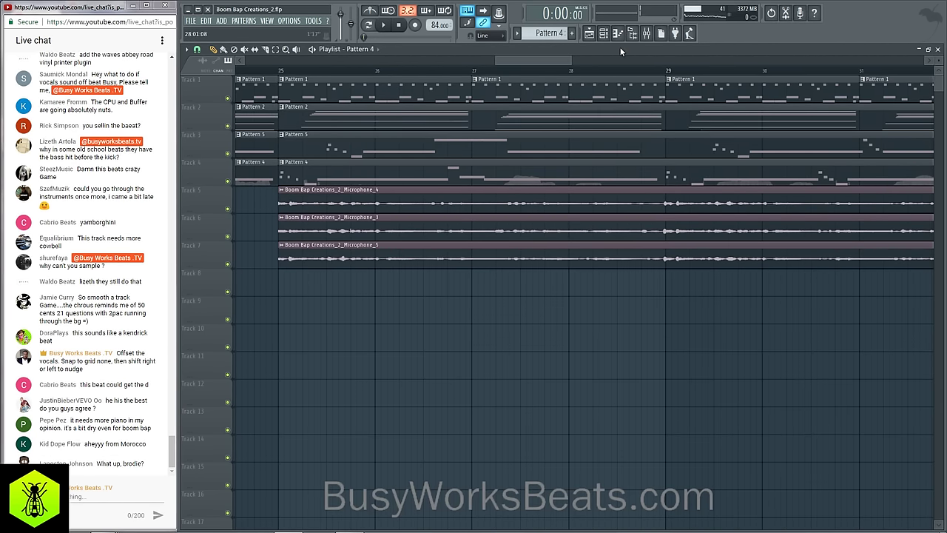
Raise the volume of the drums track in the mixer.
click(646, 34)
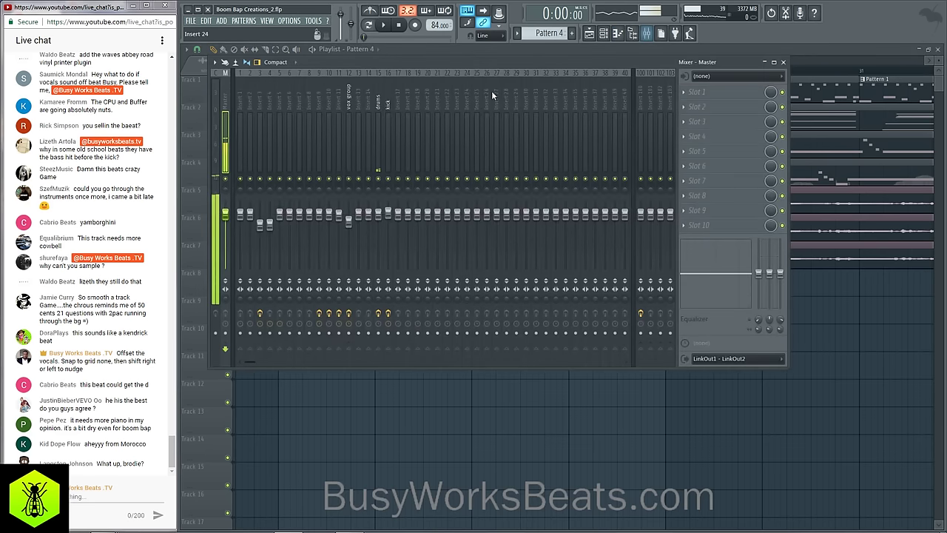
click(377, 100)
drag(379, 213, 378, 199)
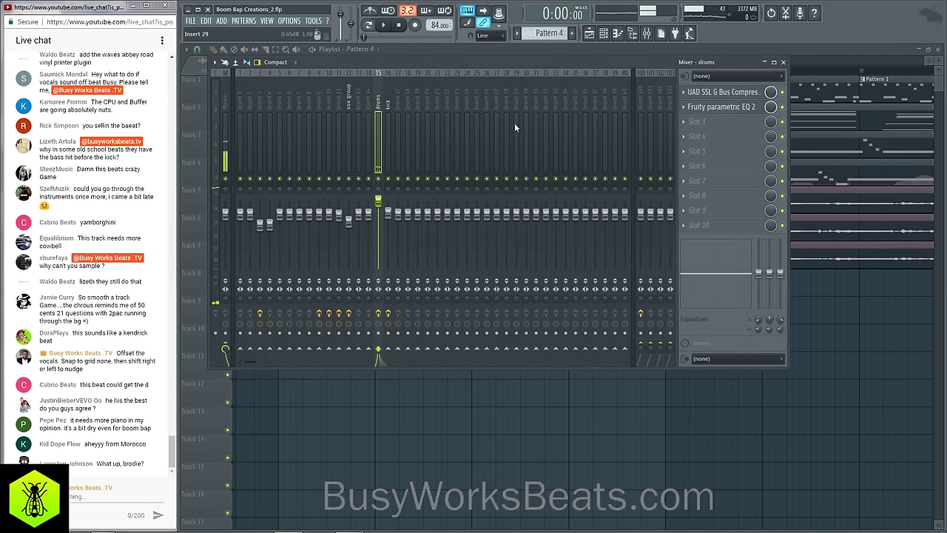
Raise the VinylBels channel in EZdrummer's mixer to -0.8 and close the plugin.
click(603, 34)
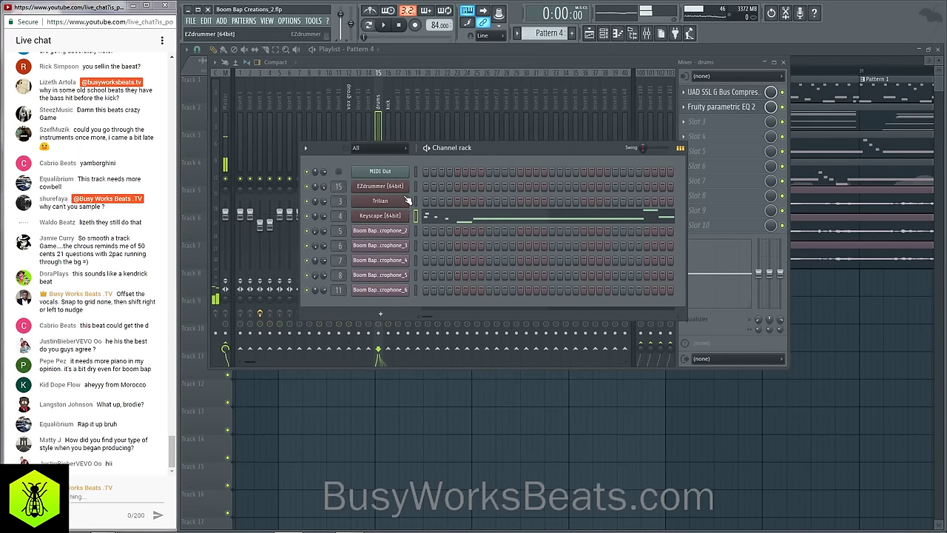
click(403, 187)
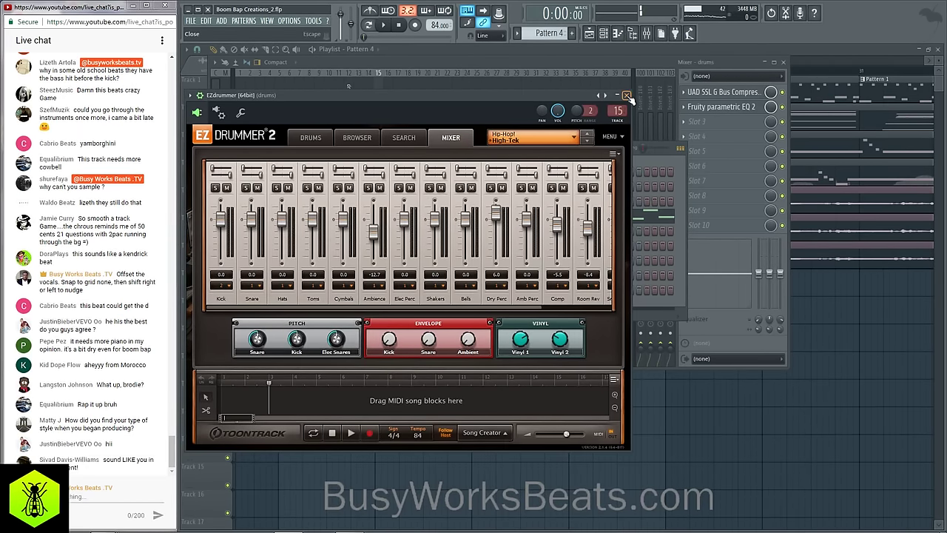
drag(456, 309, 569, 306)
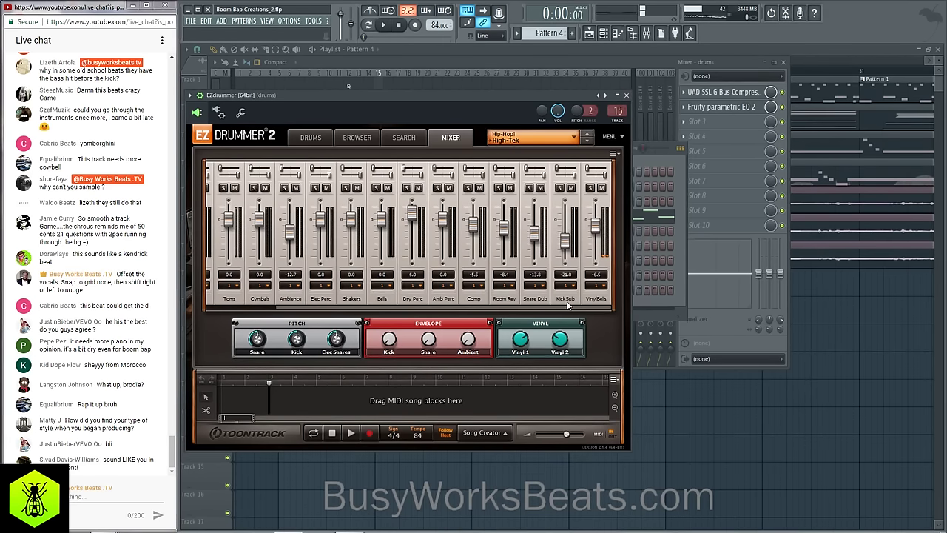
mouse_move(595, 226)
mouse_down()
mouse_move(596, 199)
mouse_move(597, 221)
mouse_up()
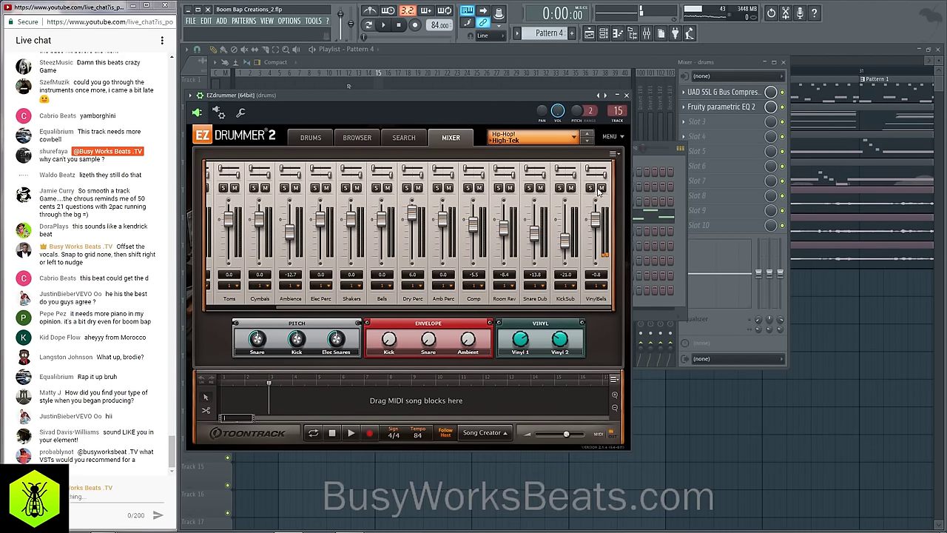
click(626, 95)
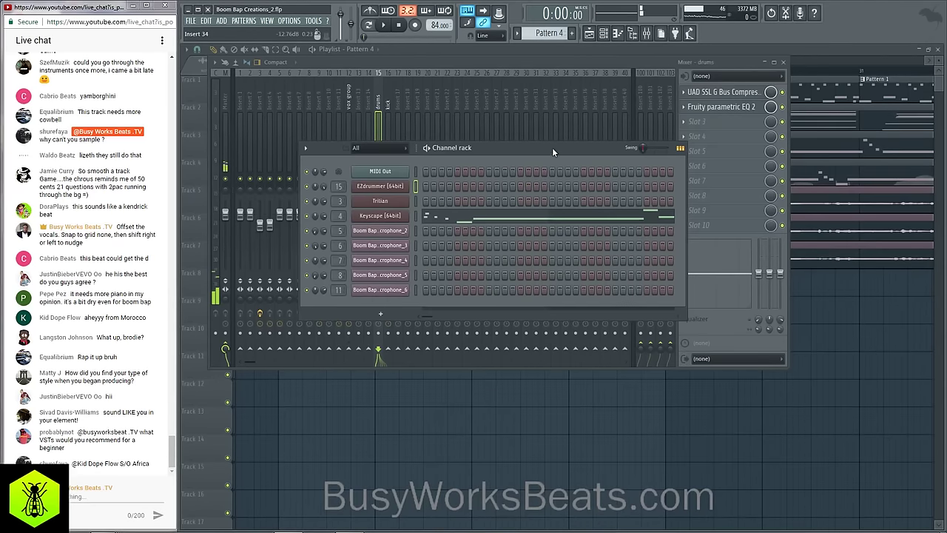